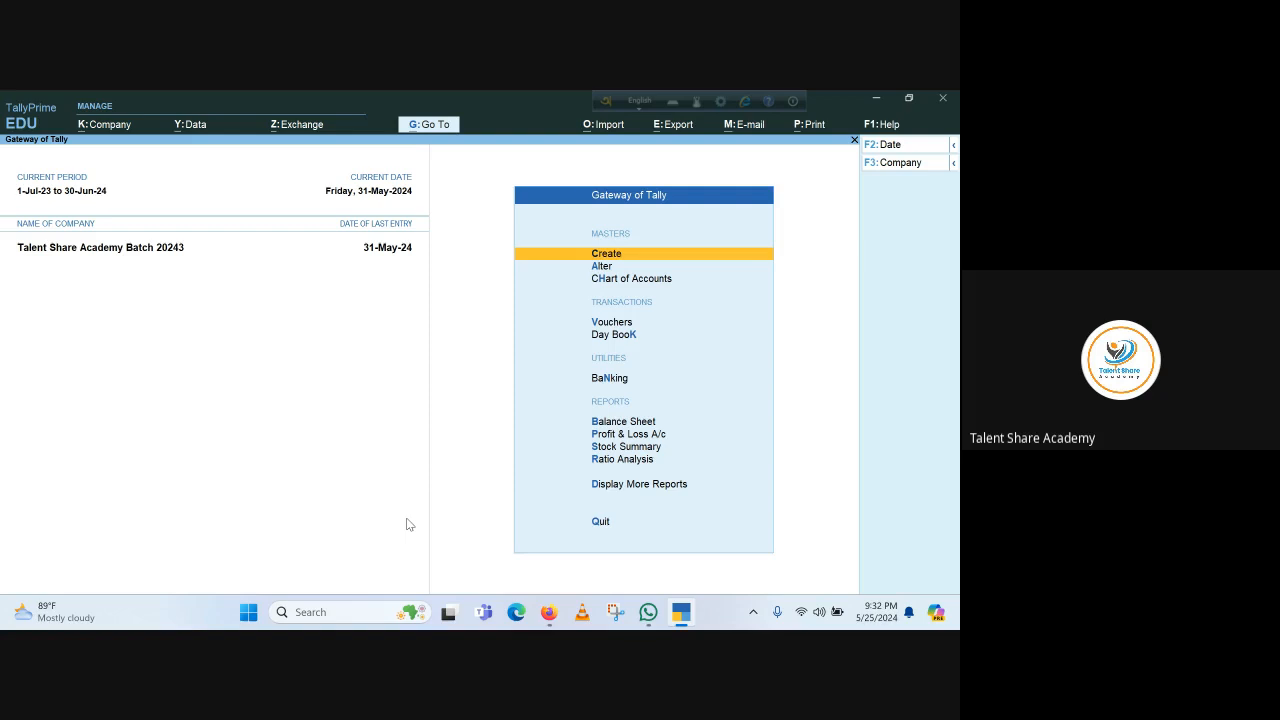
Open the Profit & Loss A/c report in detailed view, listing ledgers under each group
{"action": "key", "text": "p"}
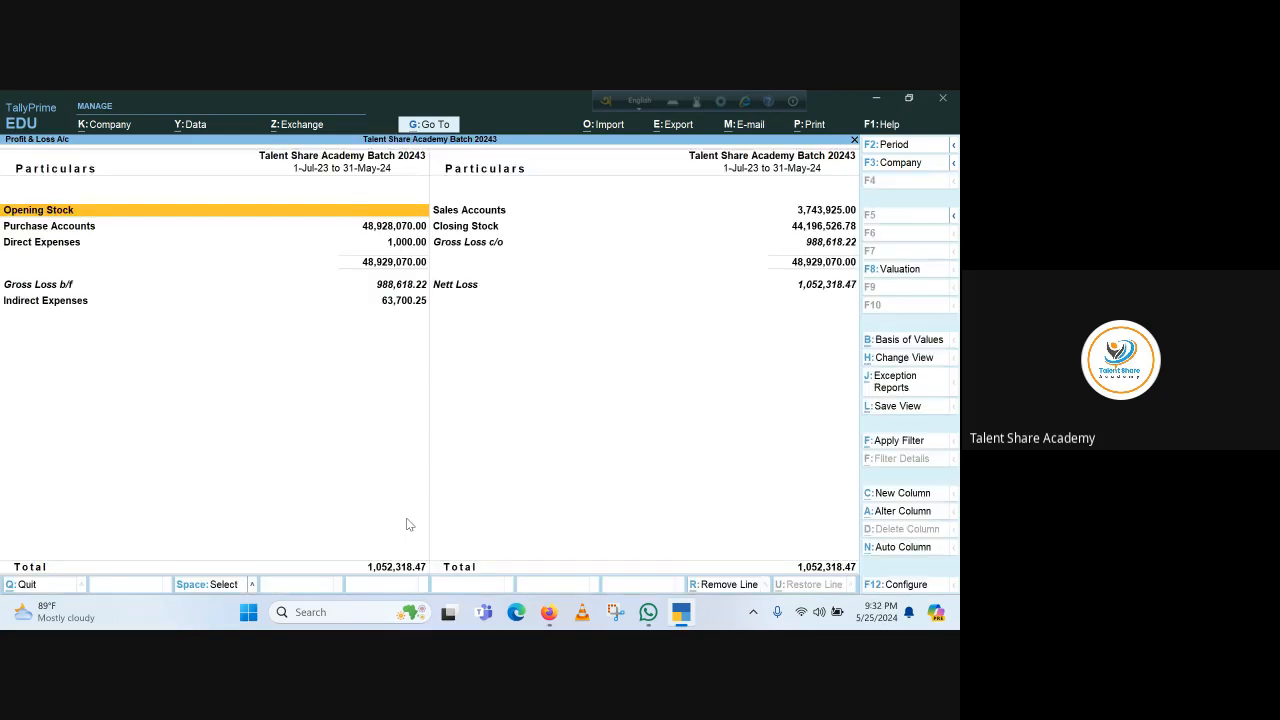
{"action": "key", "text": "alt+F5"}
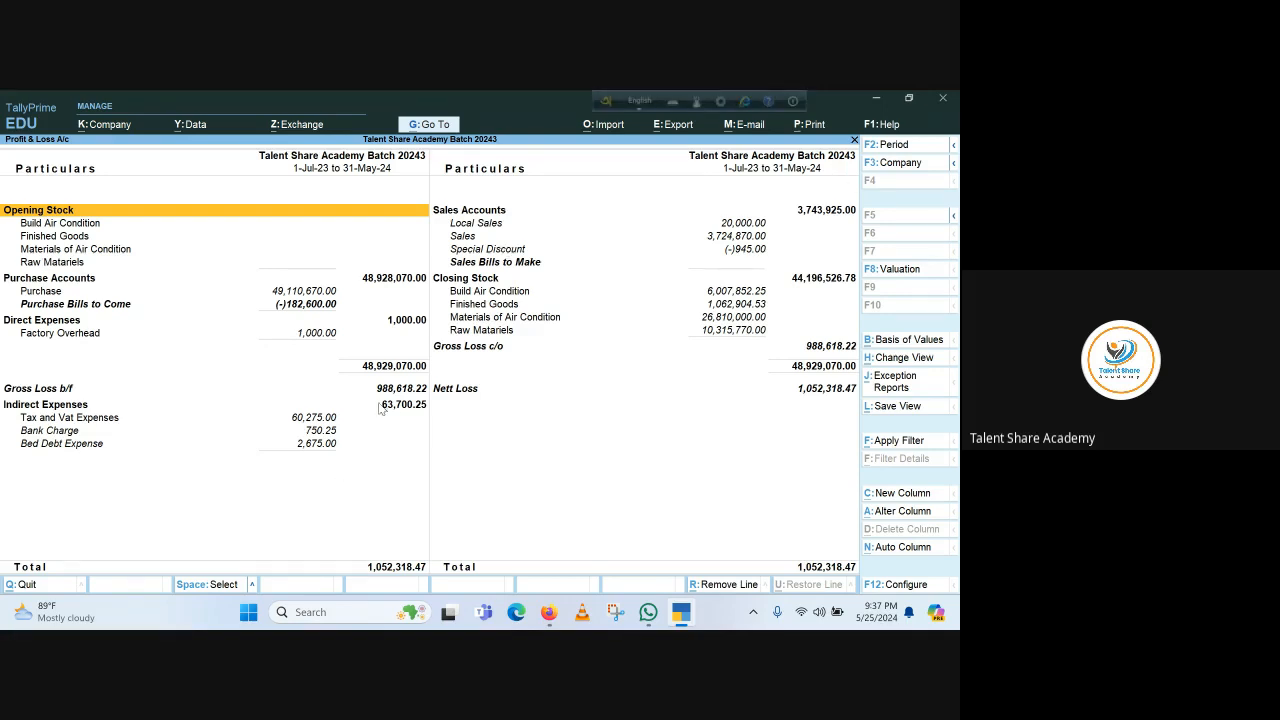
Move to the Sales Accounts group in the detailed Profit & Loss report
{"action": "key", "text": "Right"}
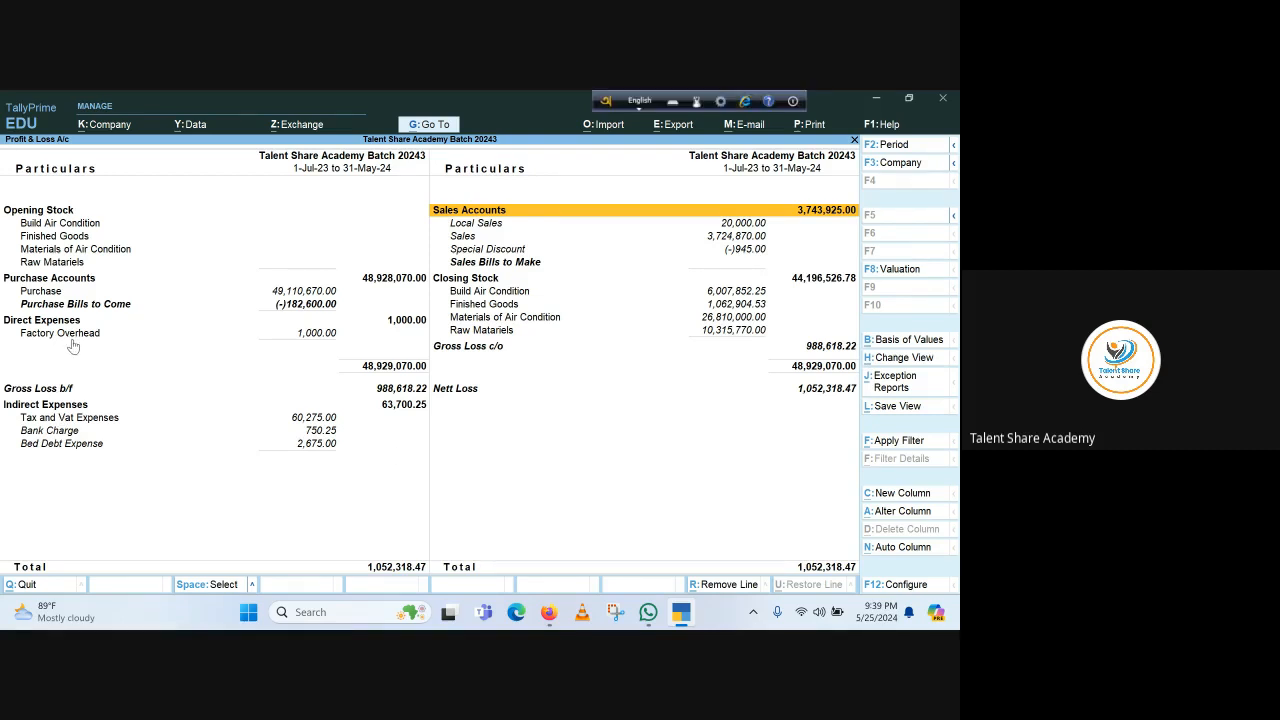
Reopen the Profit & Loss A/c in detailed view, then close it back to Gateway of Tally
{"action": "key", "text": "Escape"}
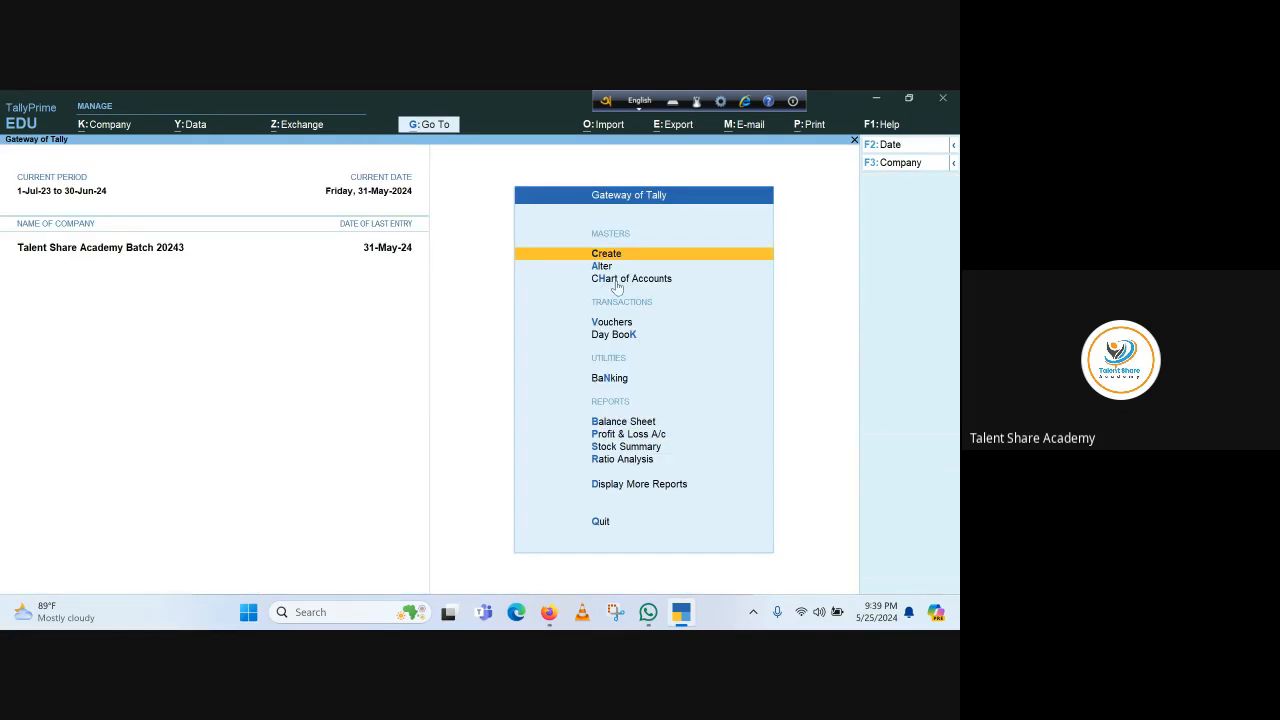
{"action": "key", "text": "p"}
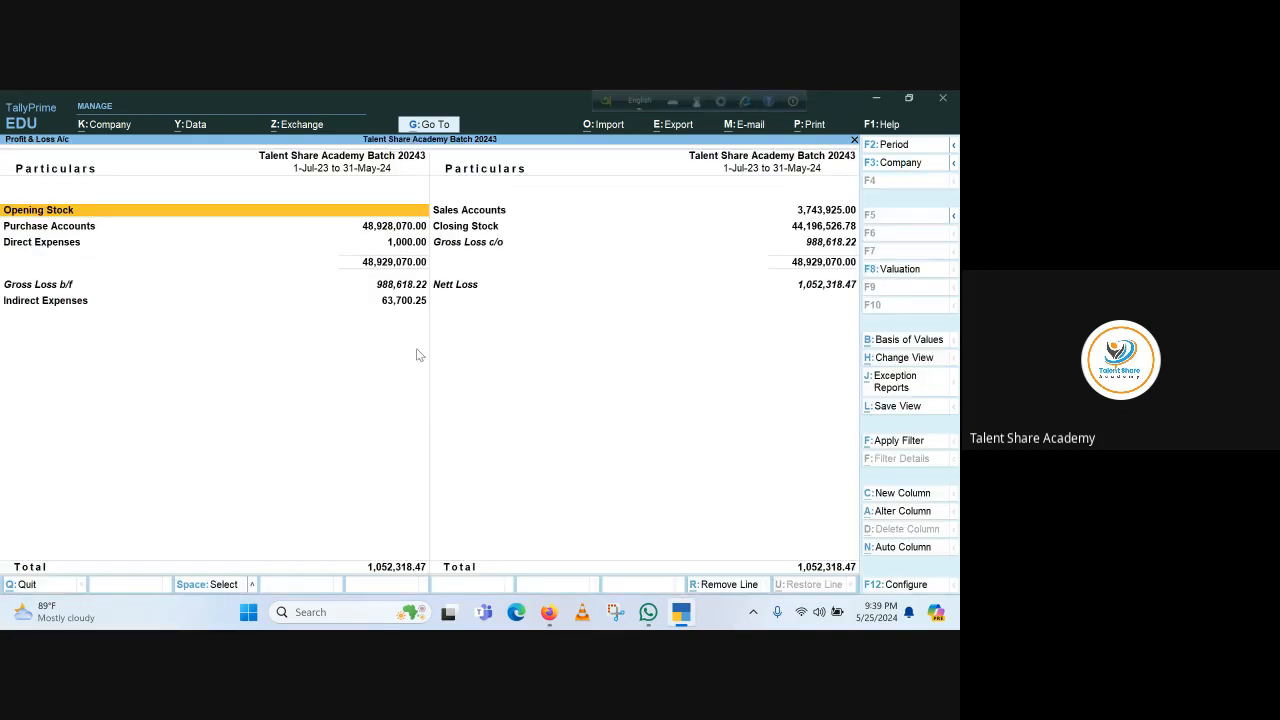
{"action": "key", "text": "alt+F5"}
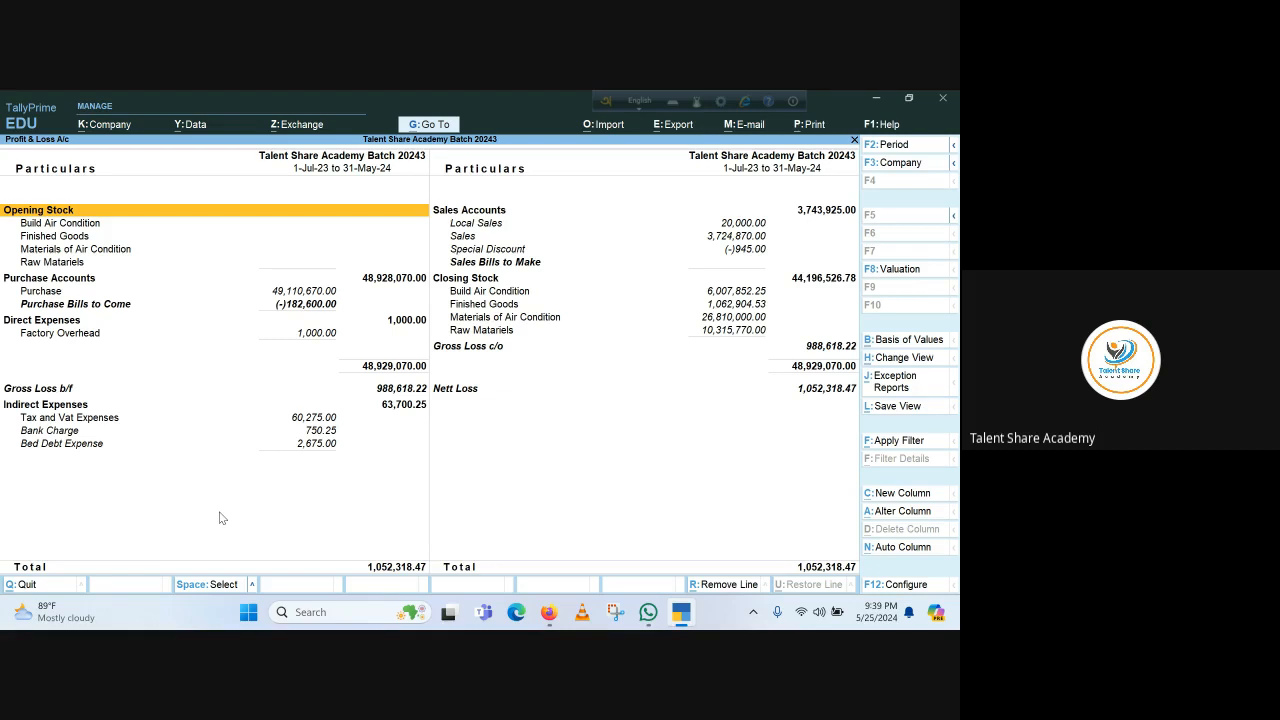
{"action": "key", "text": "Escape"}
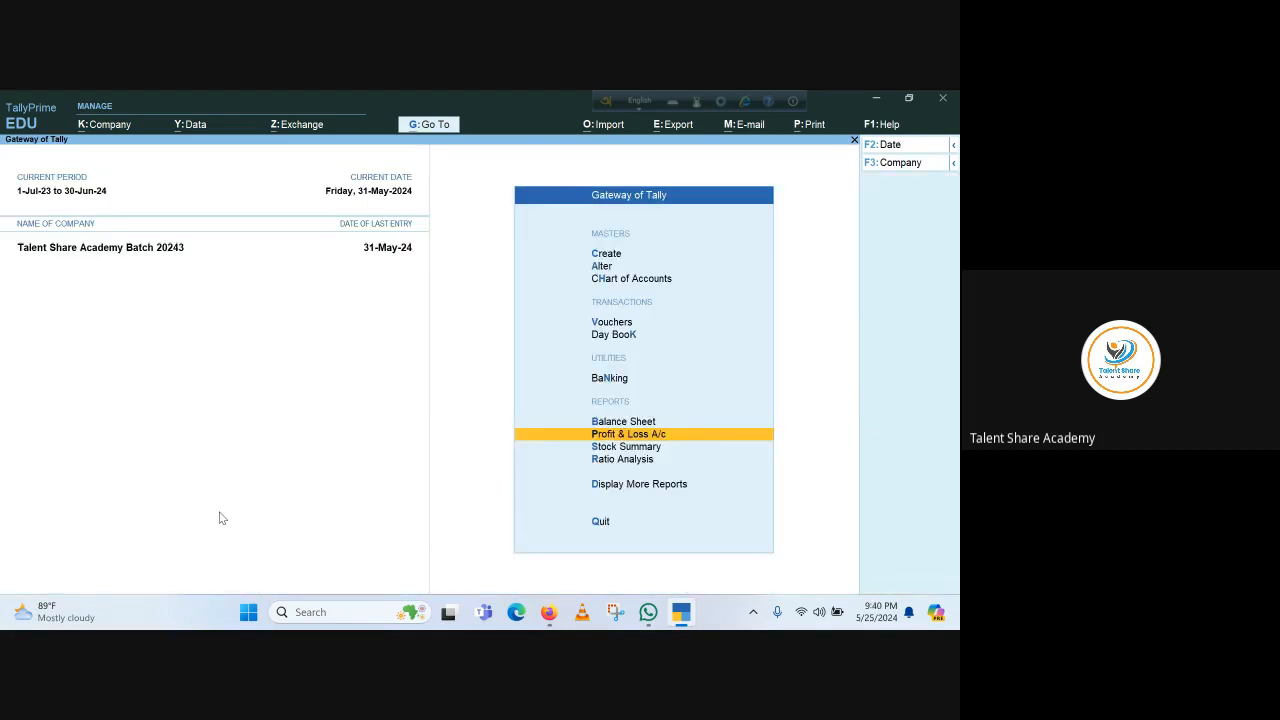
{"action": "key", "text": "b"}
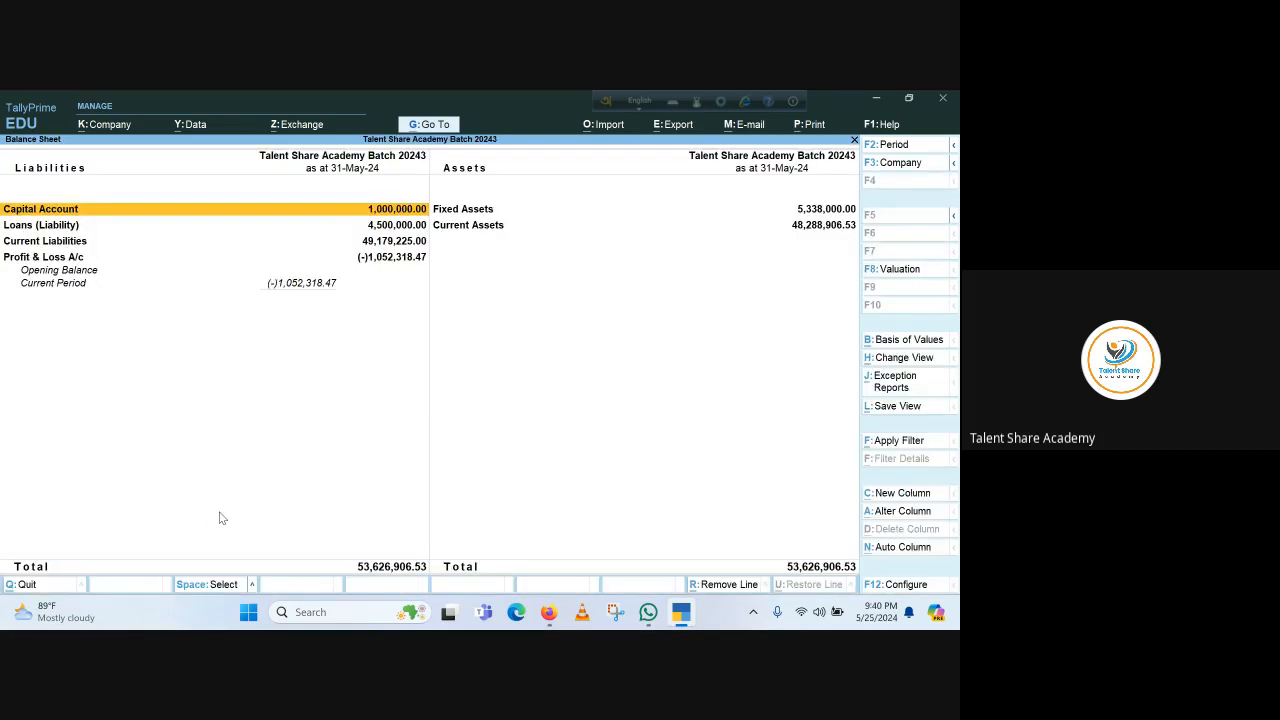
{"action": "key", "text": "alt+F5"}
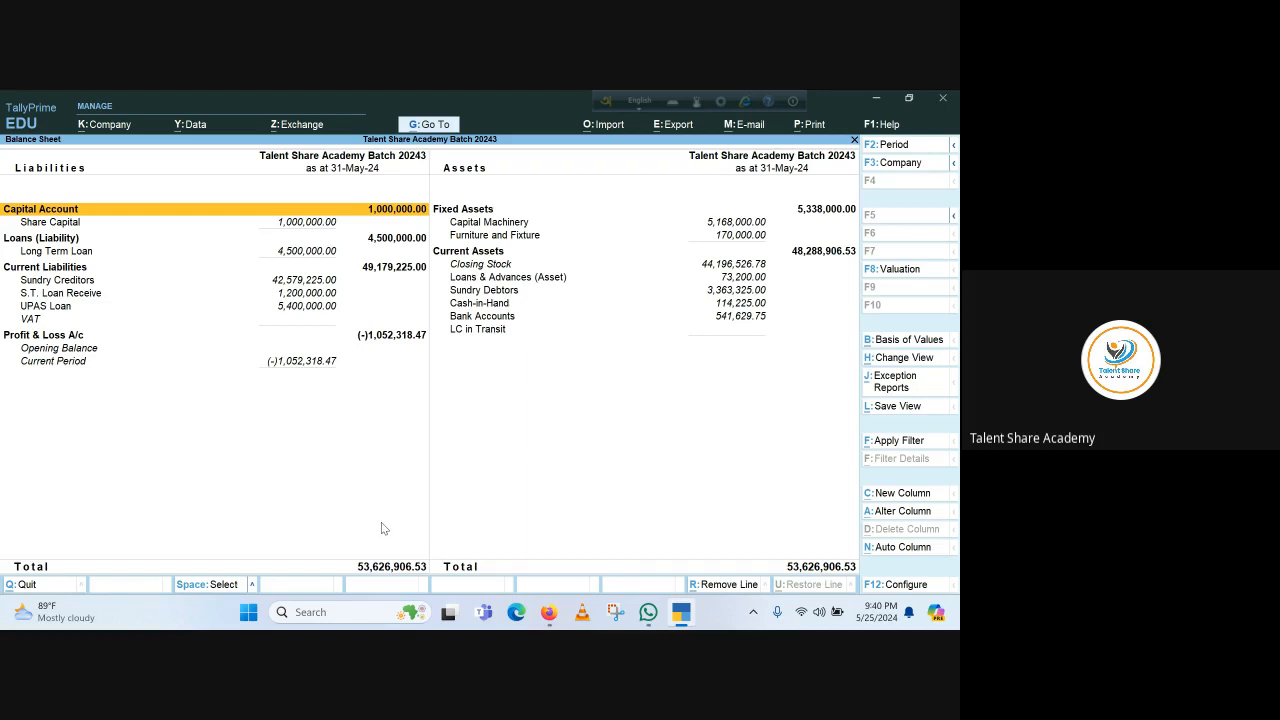
{"action": "key", "text": "Escape"}
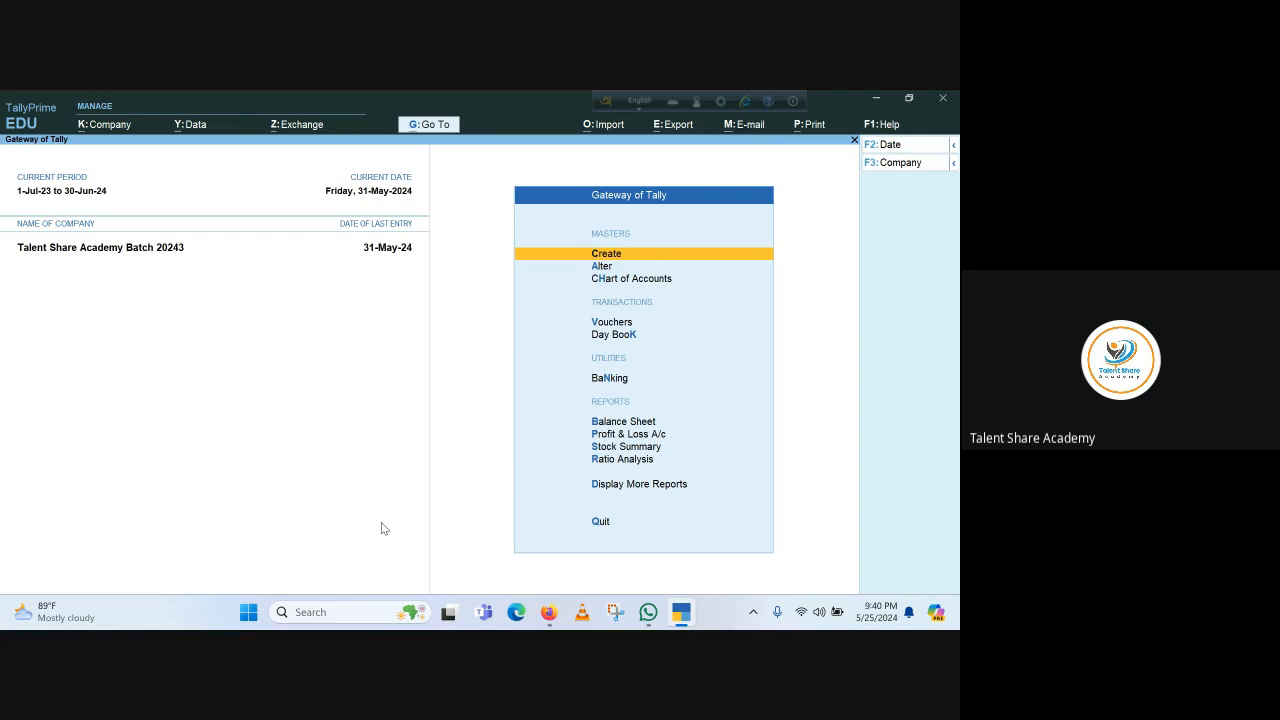
{"action": "left_click", "coordinate": [611, 254]}
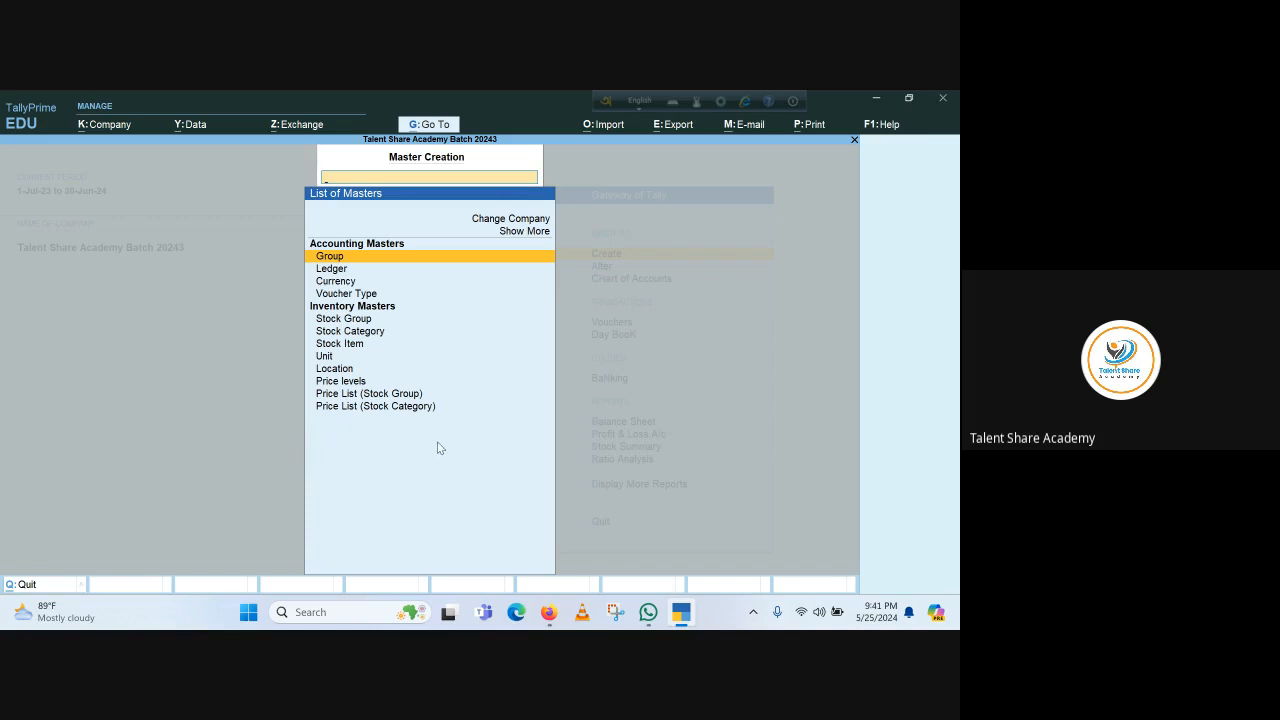
{"action": "key", "text": "Escape"}
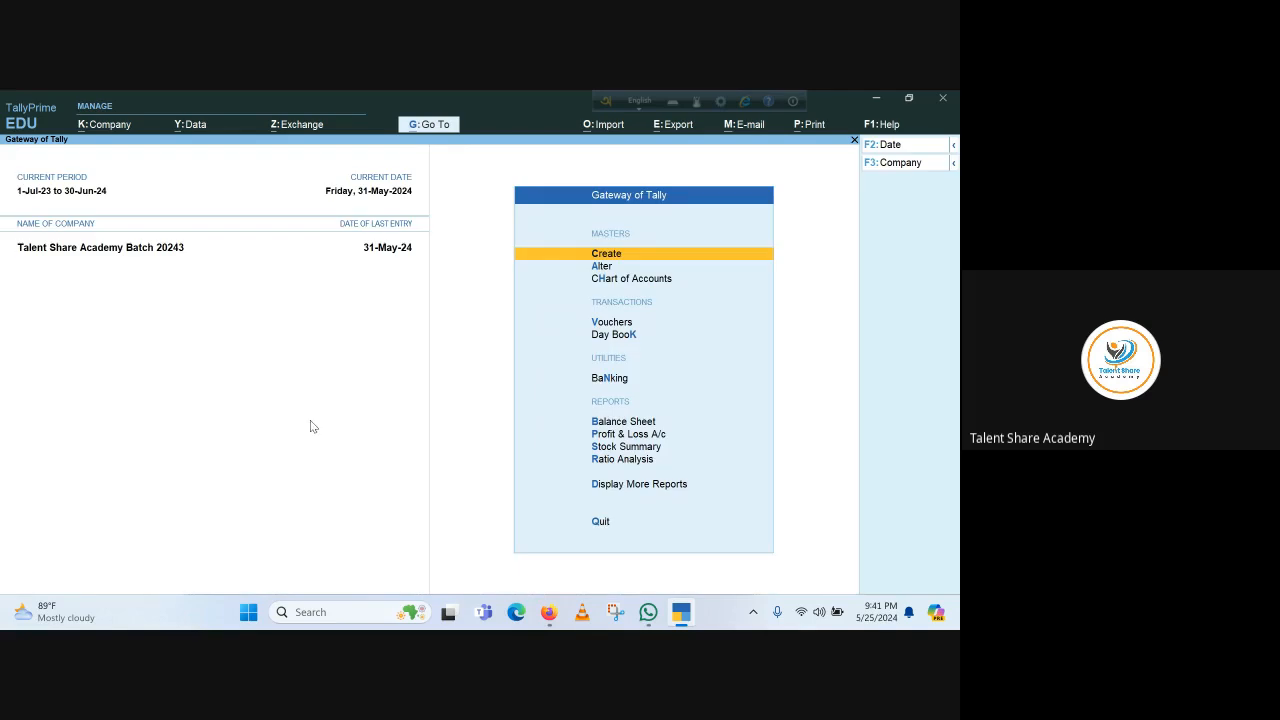
Set Maintain Payroll to Yes in the company features and save the change
{"action": "left_click", "coordinate": [122, 130]}
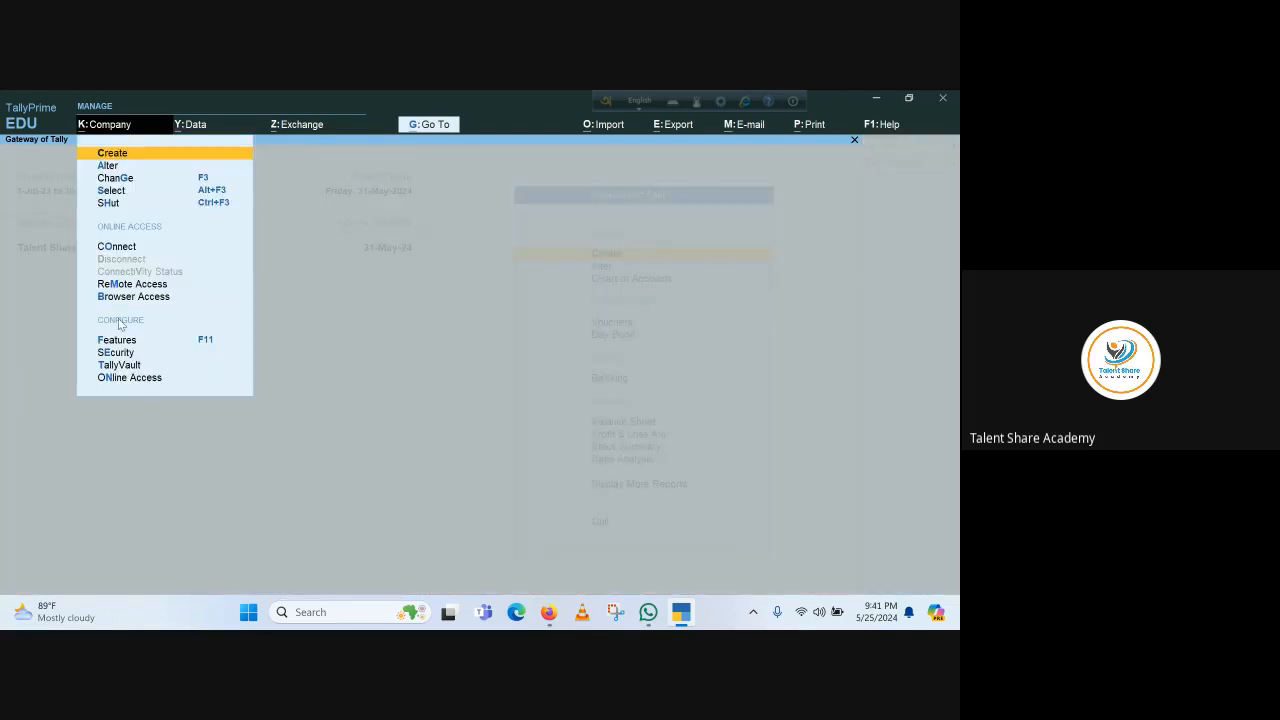
{"action": "left_click", "coordinate": [131, 340]}
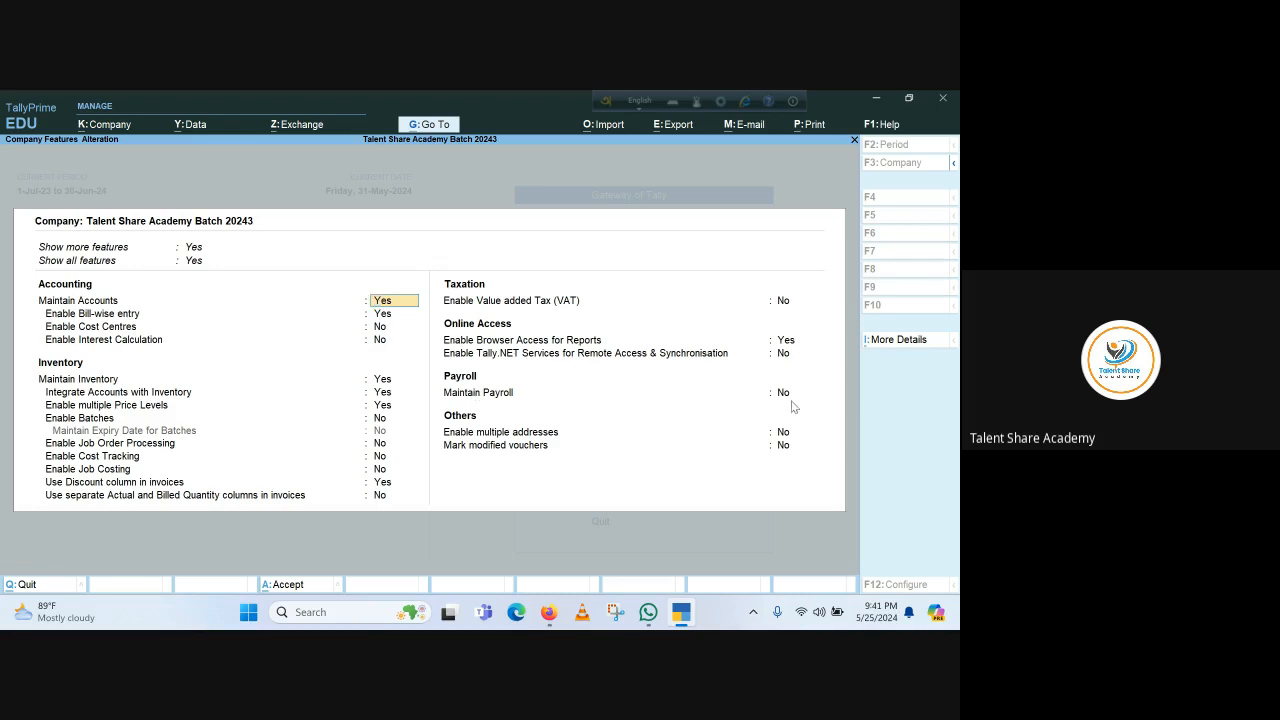
{"action": "left_click", "coordinate": [786, 395]}
{"action": "type", "text": "y"}
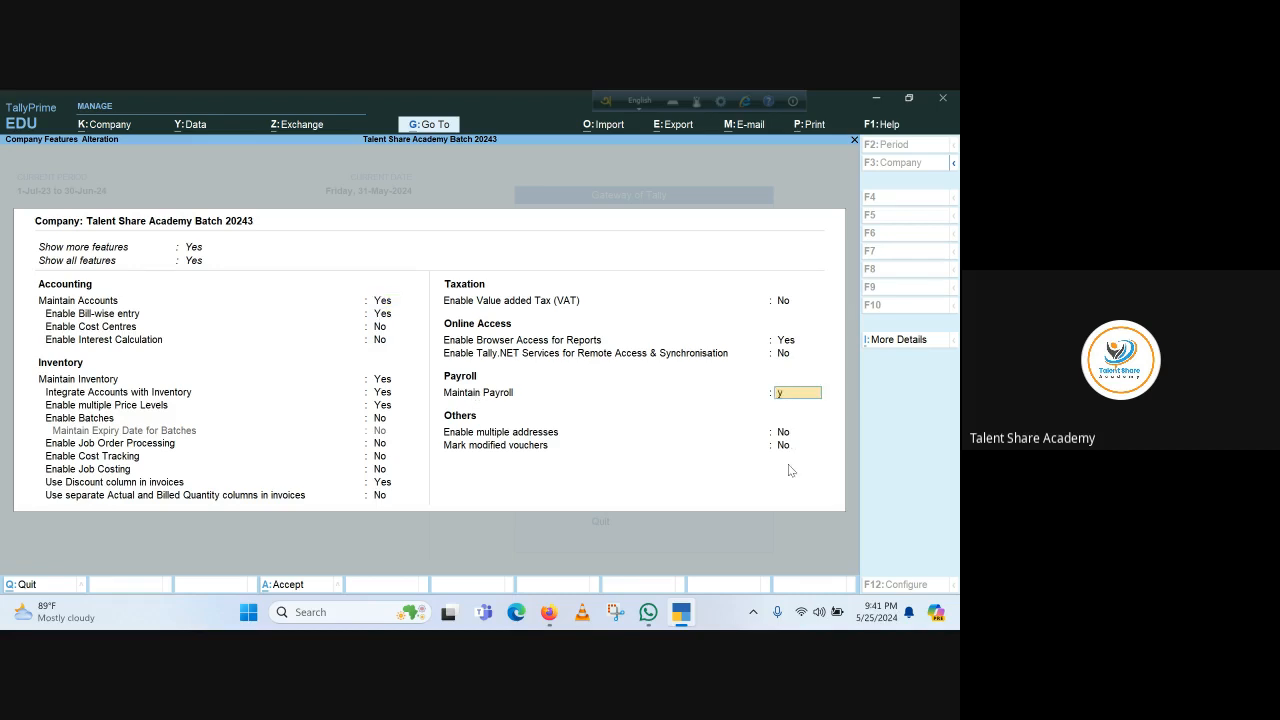
{"action": "key", "text": "Return"}
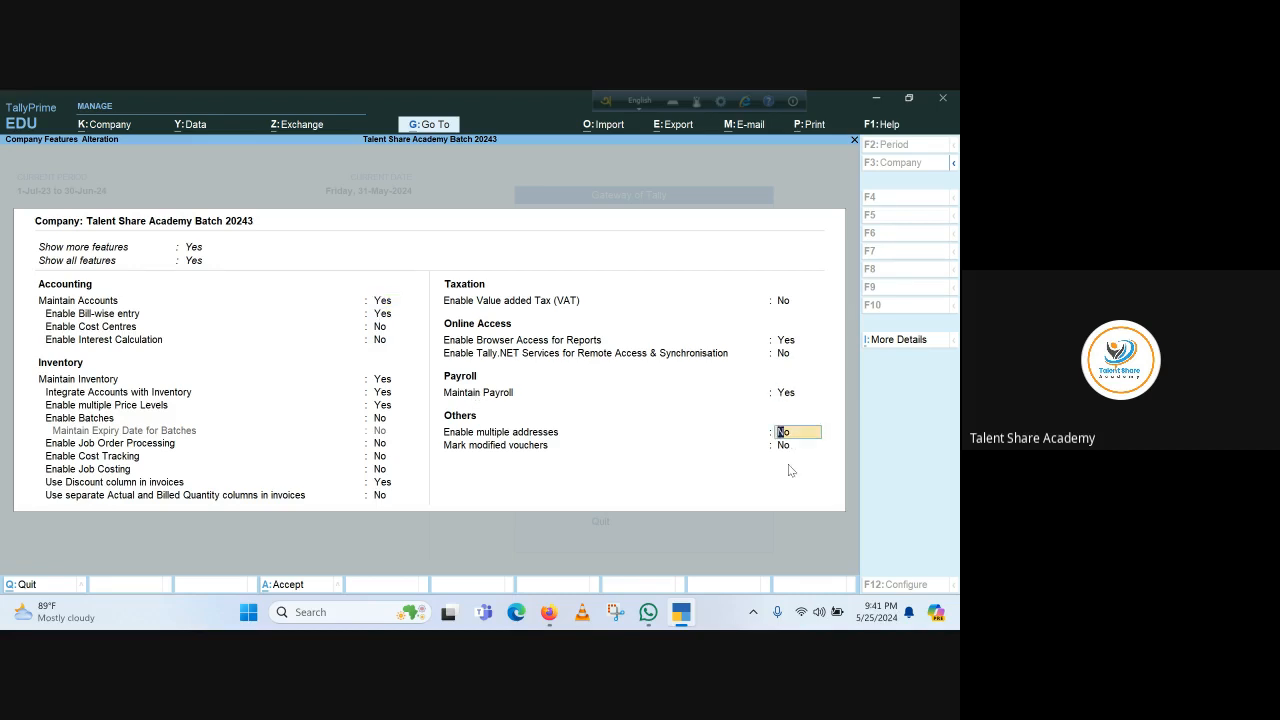
{"action": "key", "text": "ctrl+a"}
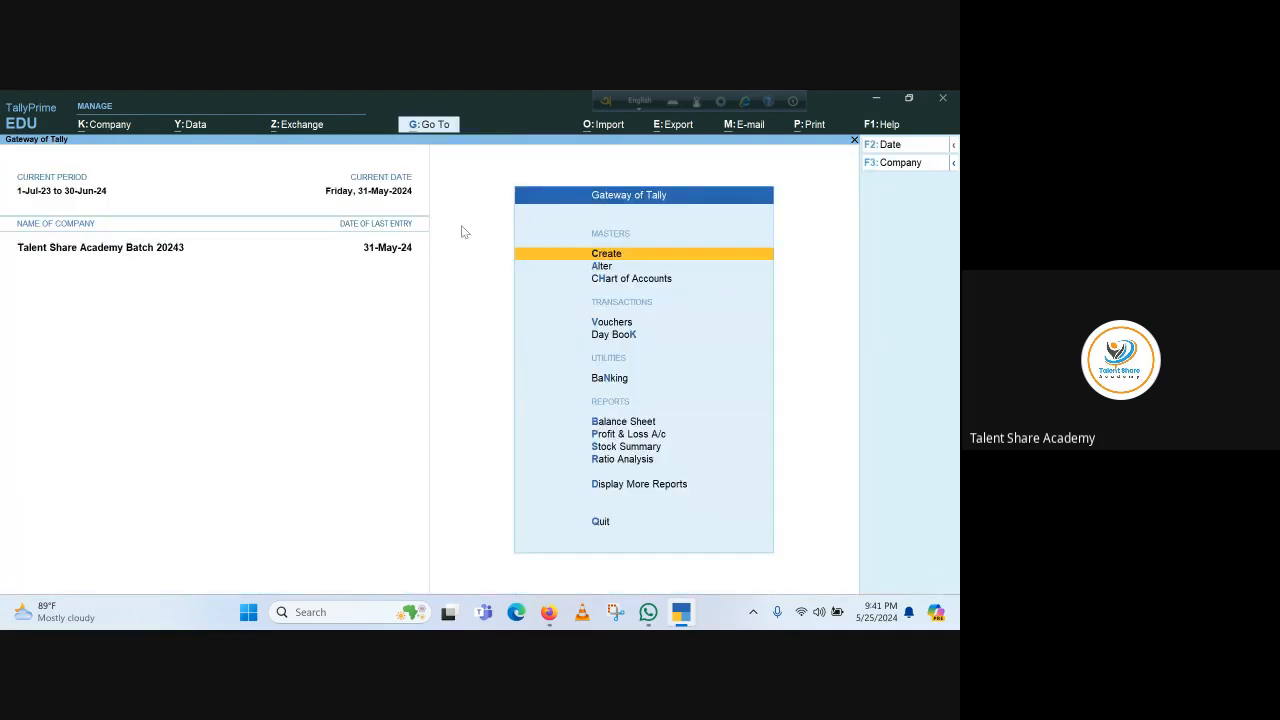
From the Create list, choose Employee Group under Payroll Masters to open a blank form
{"action": "left_click", "coordinate": [619, 250]}
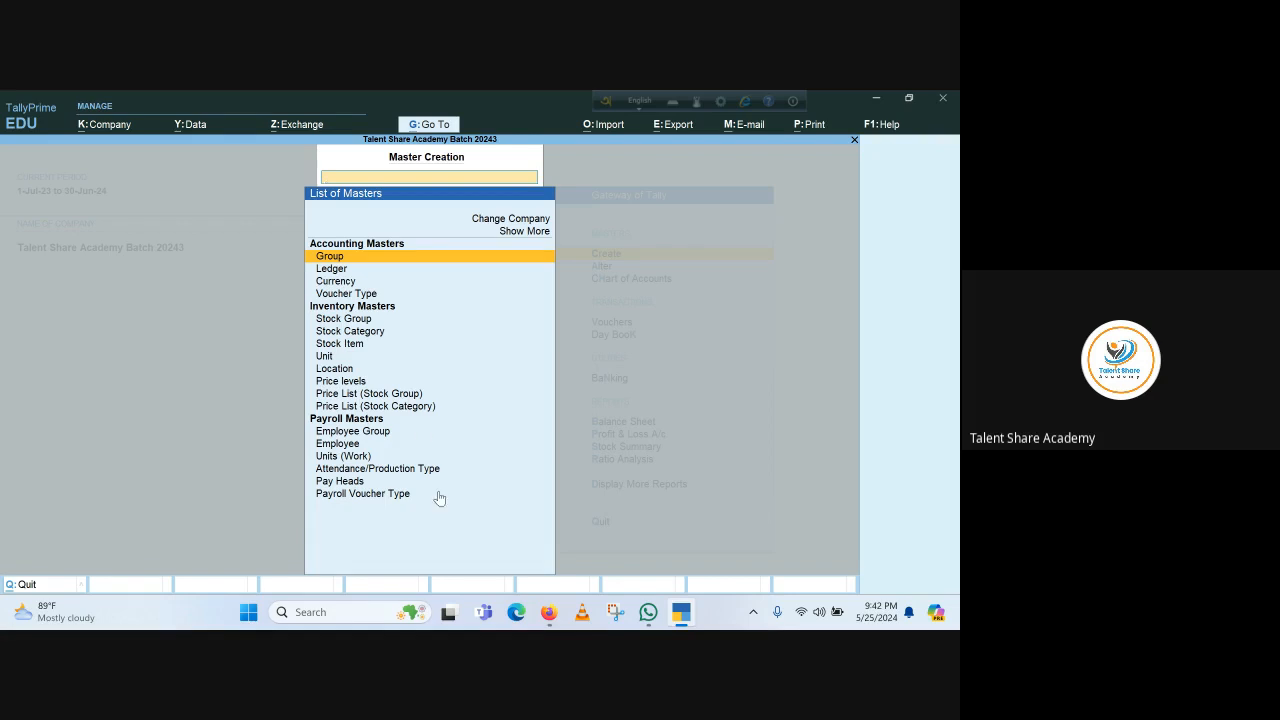
{"action": "left_click", "coordinate": [345, 432]}
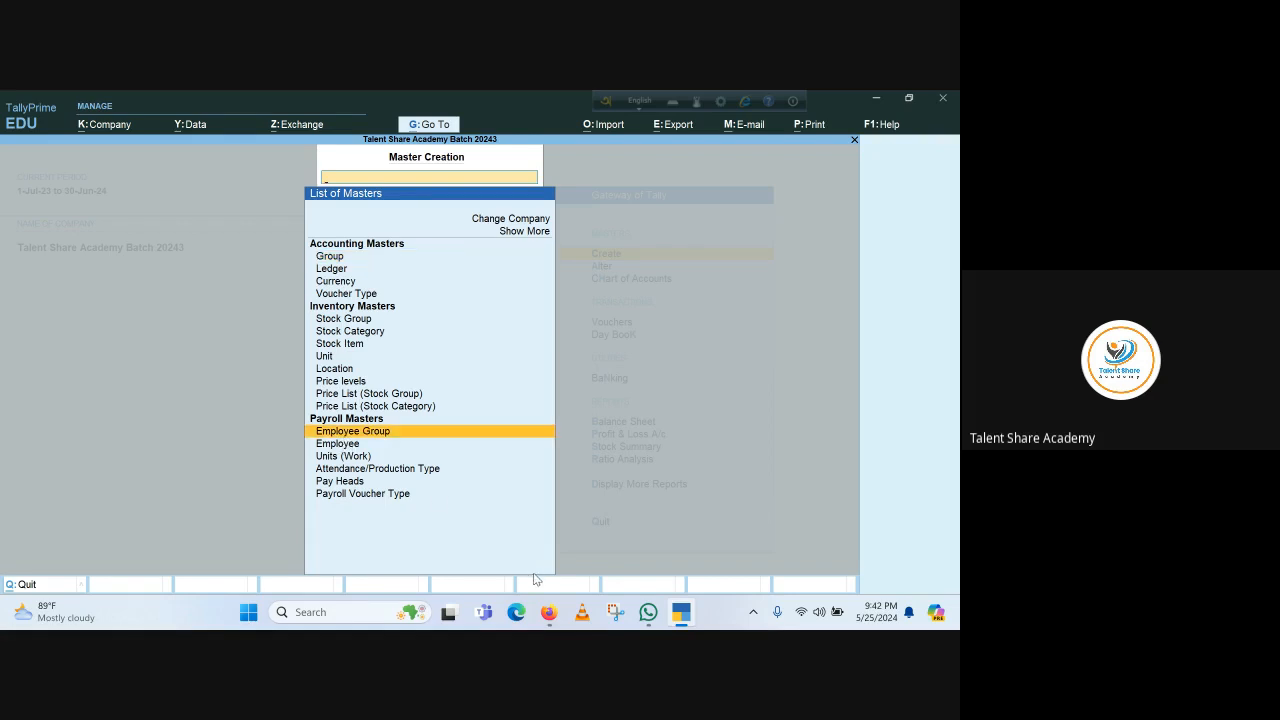
{"action": "key", "text": "Return"}
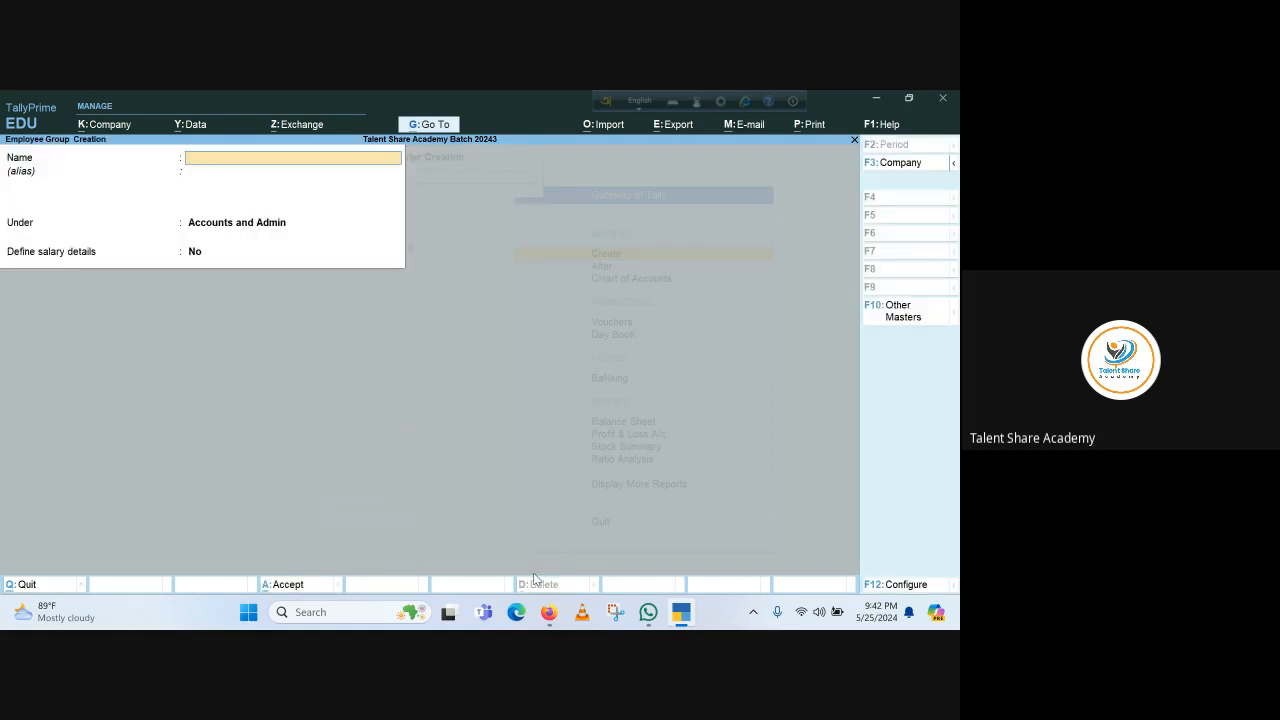
Create the employee group 'Payroll Expenses' under Primary with salary details left as No
{"action": "type", "text": "Payroll Expenses"}
{"action": "key", "text": "Return"}
{"action": "key", "text": "Return"}
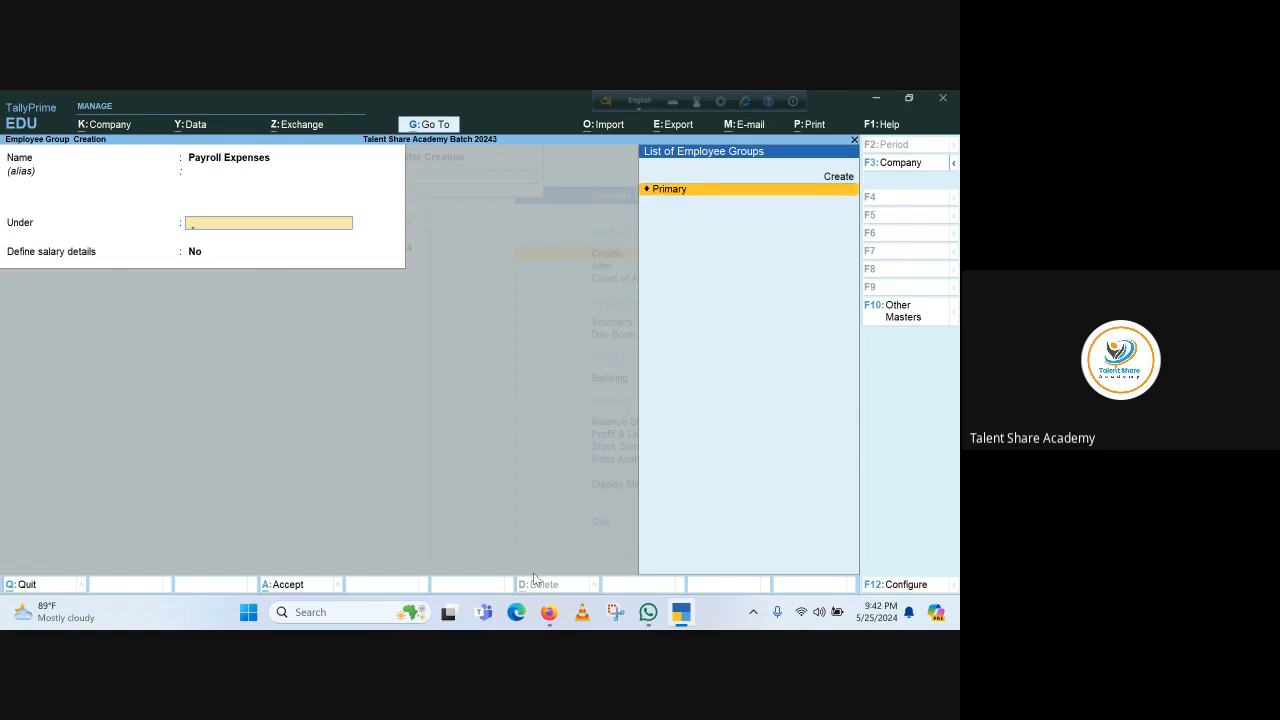
{"action": "key", "text": "Return"}
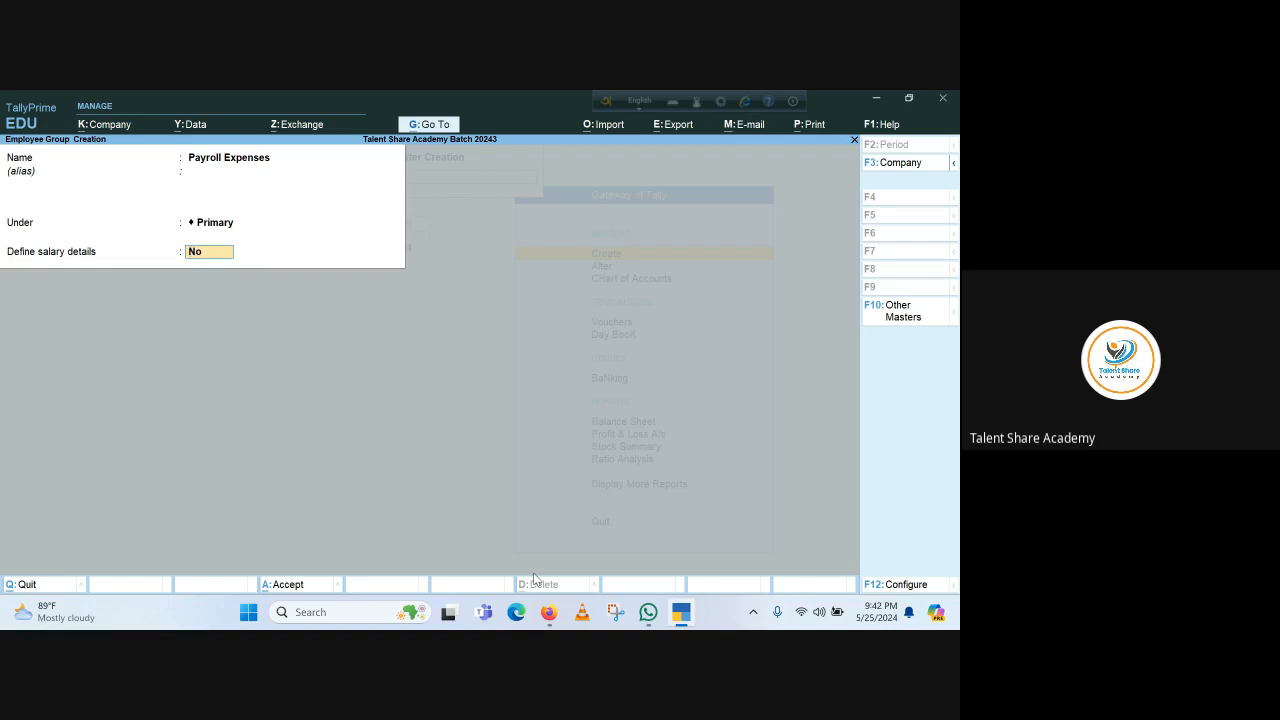
{"action": "key", "text": "Return"}
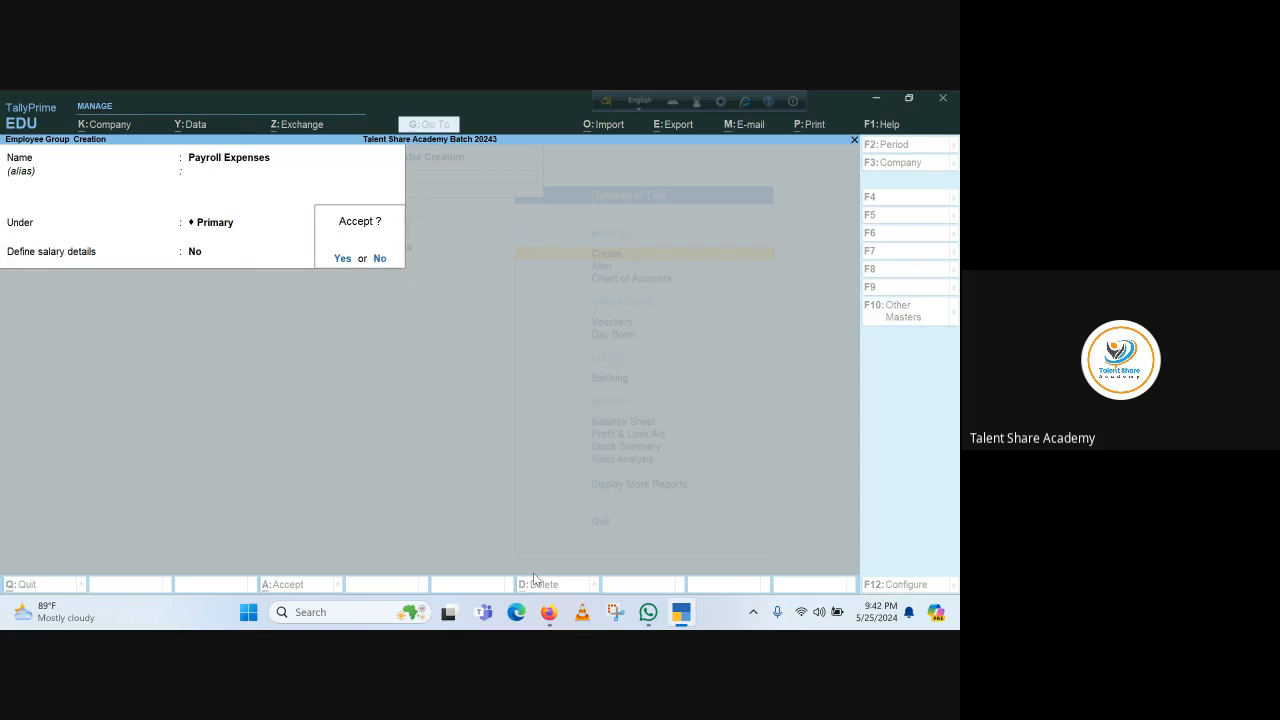
{"action": "key", "text": "Return"}
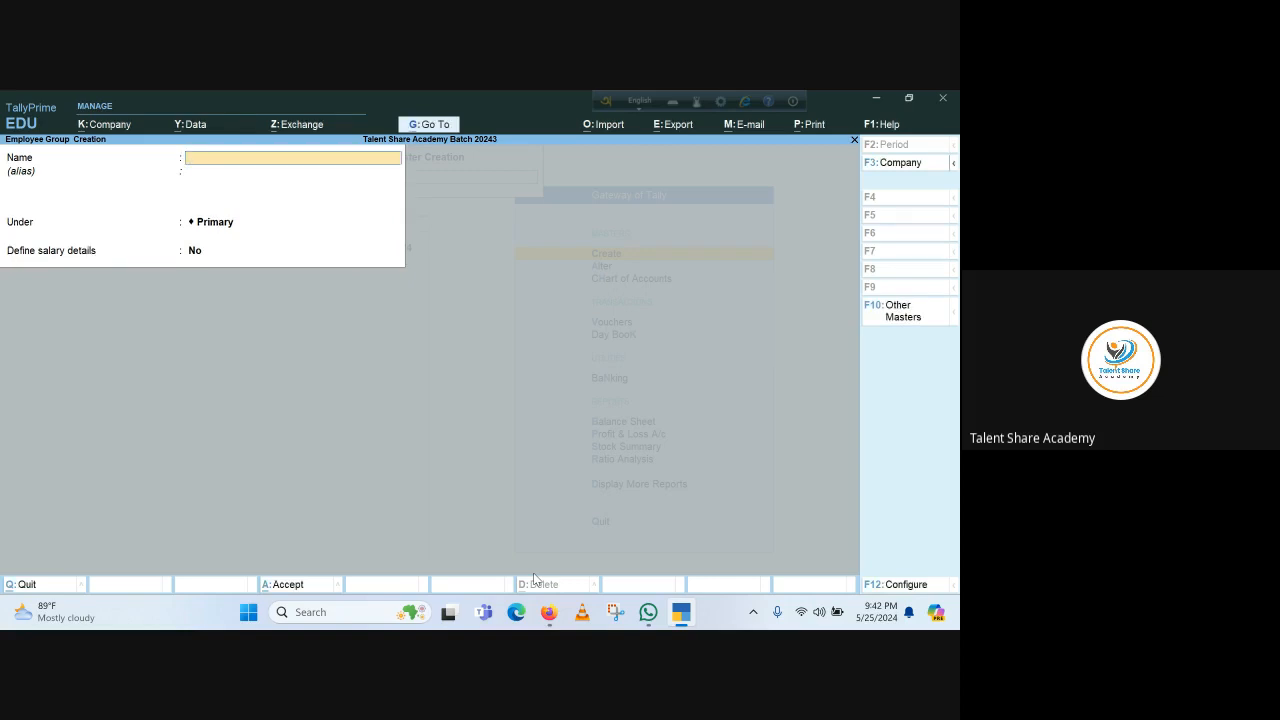
Close the employee group form, briefly open and quit Units (Work) creation, reaching Pay Heads
{"action": "key", "text": "Escape"}
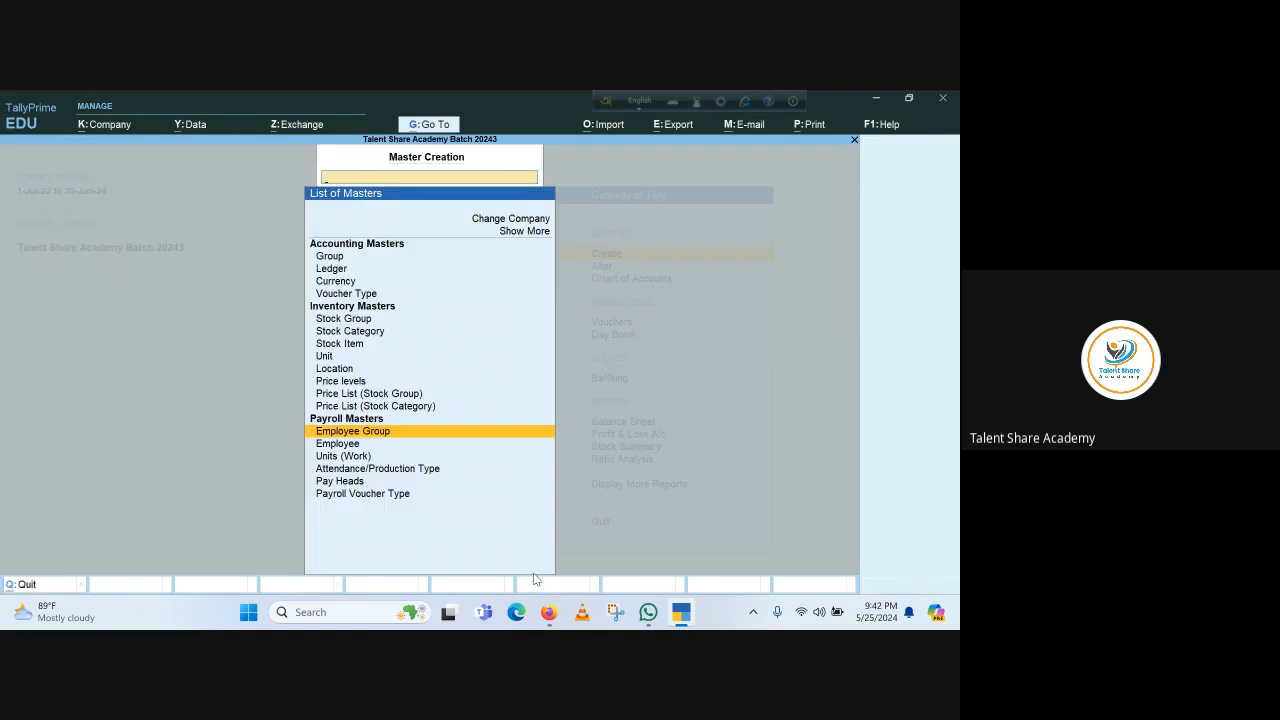
{"action": "key", "text": "Down"}
{"action": "key", "text": "Down"}
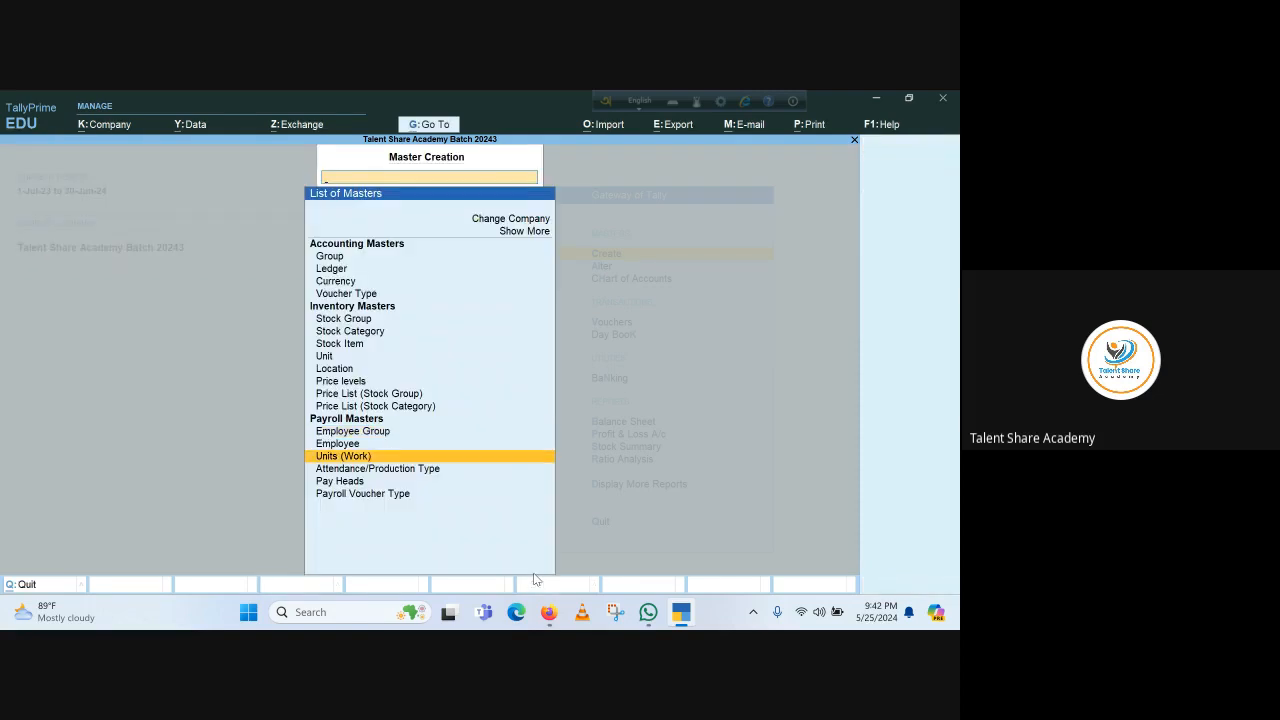
{"action": "key", "text": "Return"}
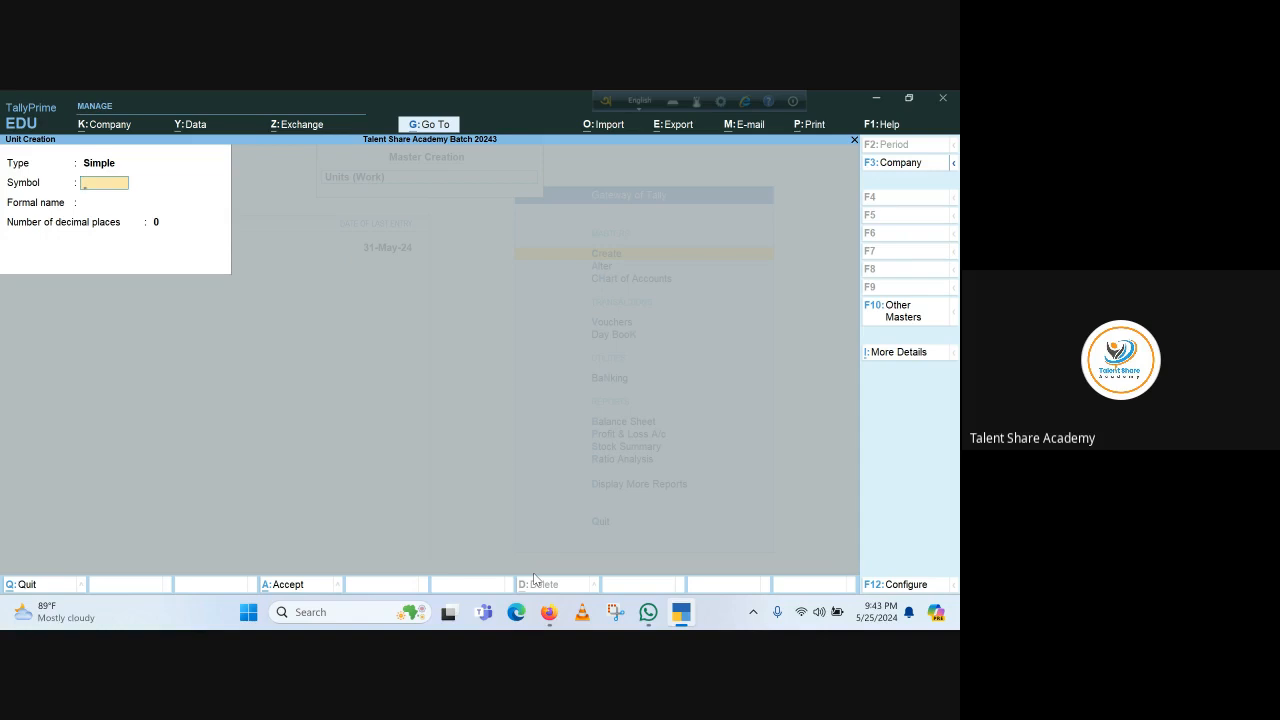
{"action": "key", "text": "Escape"}
{"action": "key", "text": "Return"}
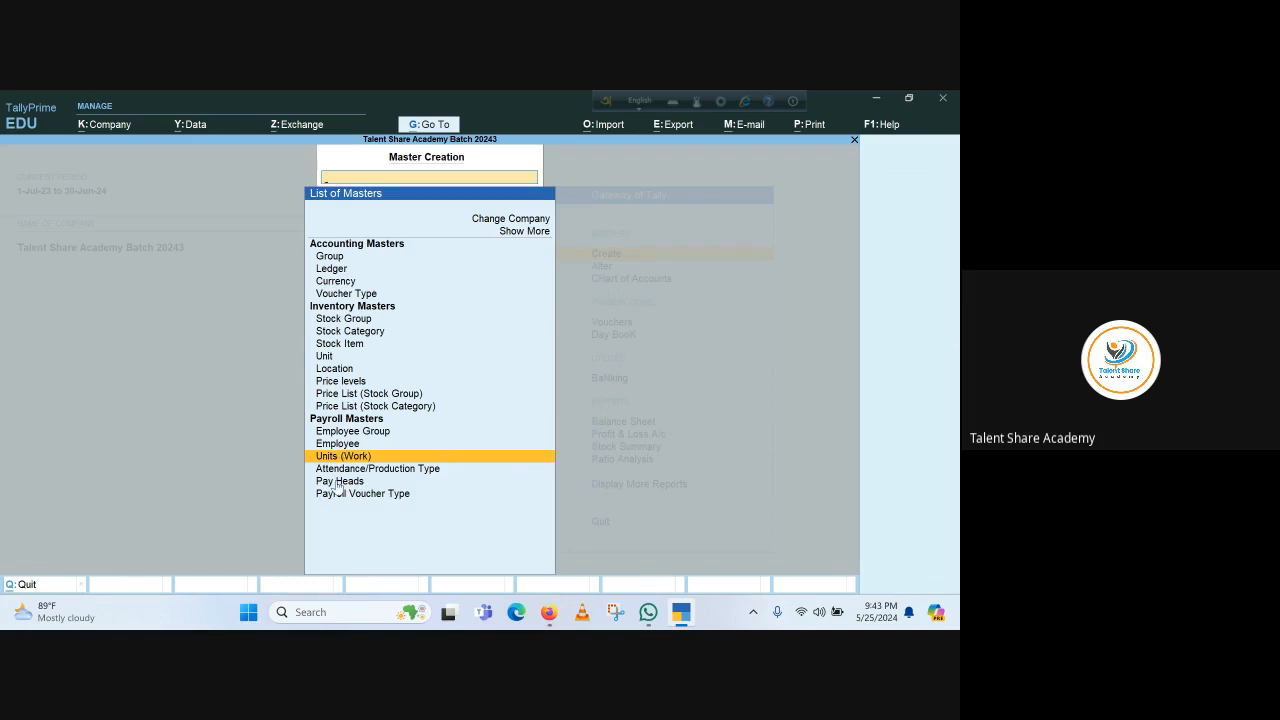
{"action": "key", "text": "Down"}
{"action": "key", "text": "Down"}
Create a new pay head named 'Basic Salary' and advance past the alias to Pay head type
{"action": "key", "text": "Return"}
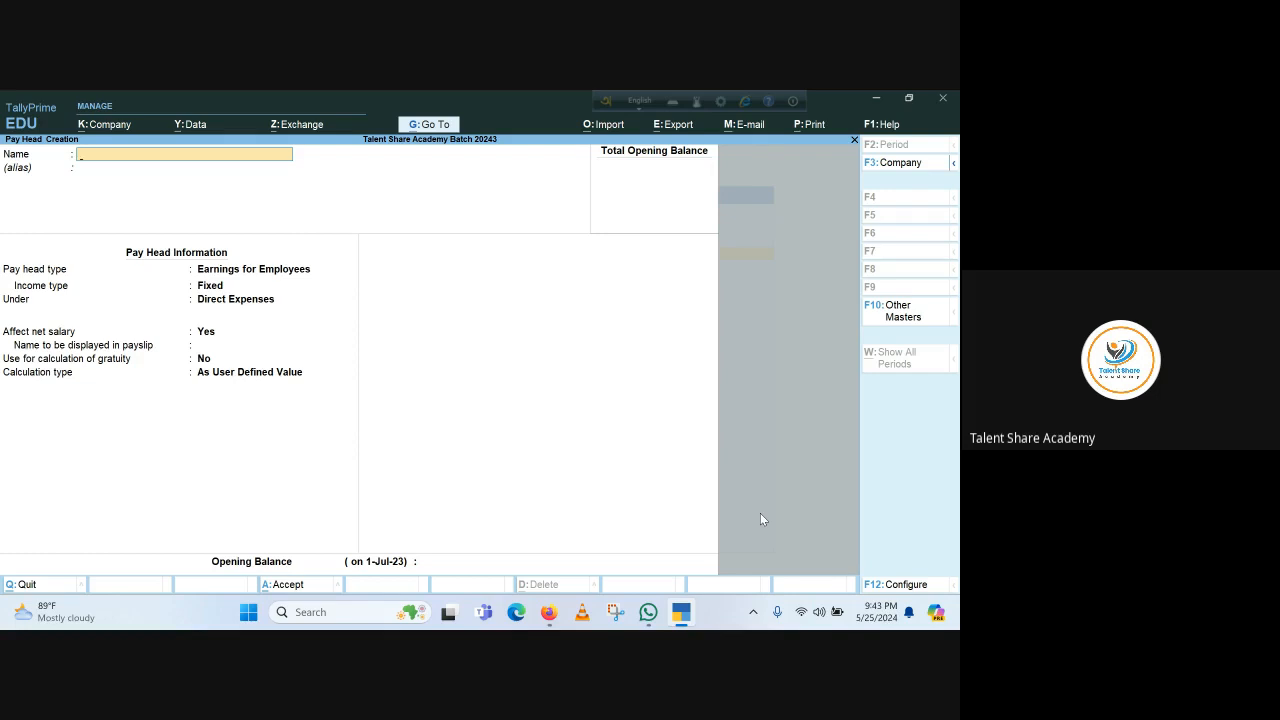
{"action": "type", "text": "Basic Salary"}
{"action": "key", "text": "Return"}
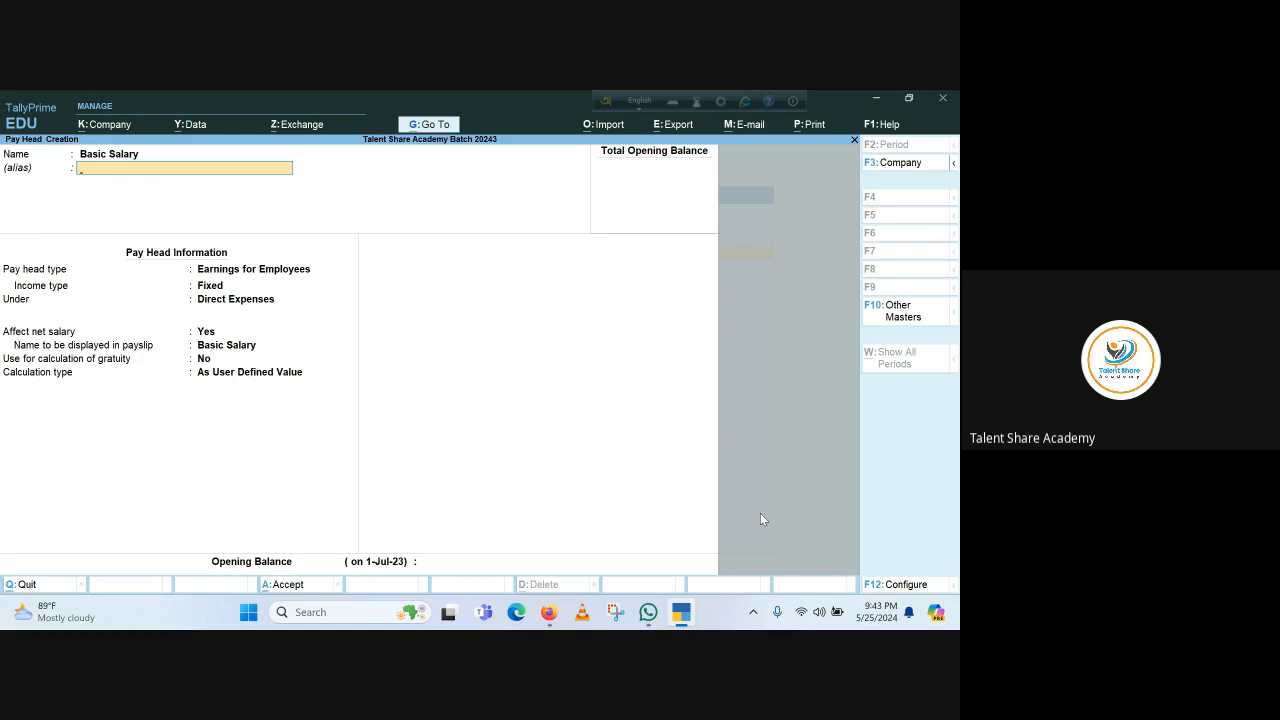
{"action": "key", "text": "Return"}
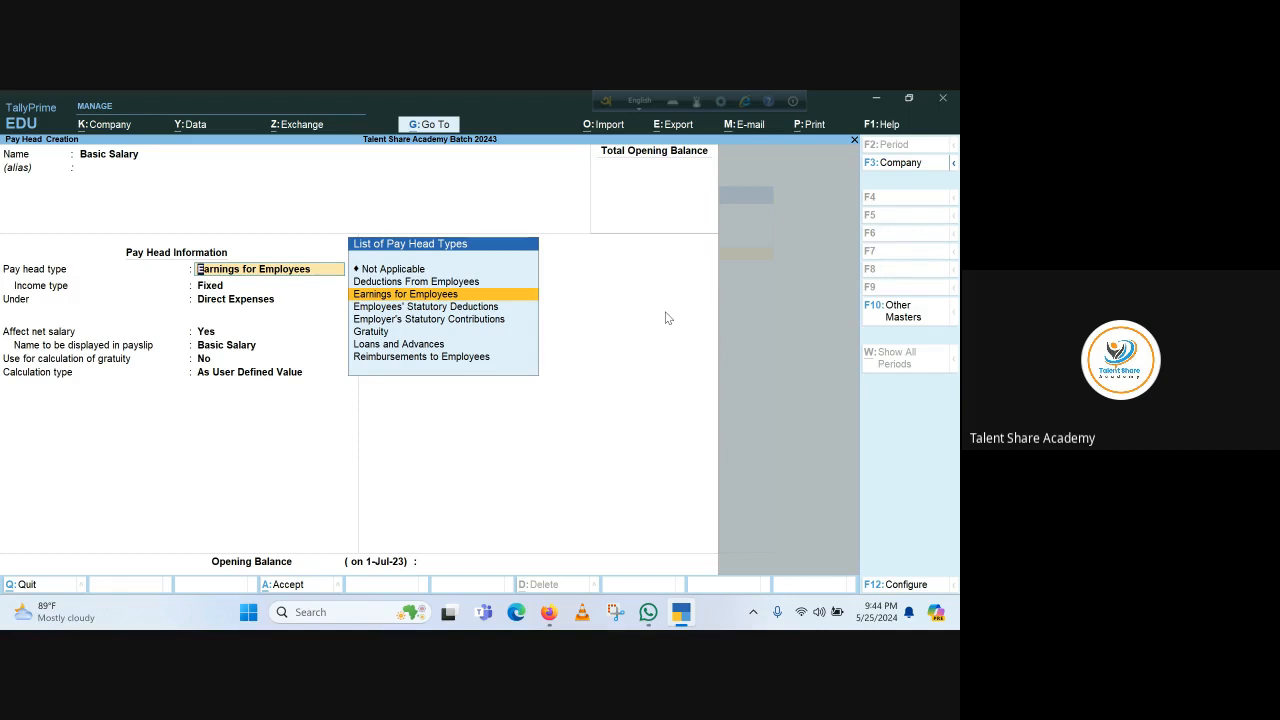
Accept Earnings for Employees as pay head type and Fixed as income type for Basic Salary
{"action": "key", "text": "Return"}
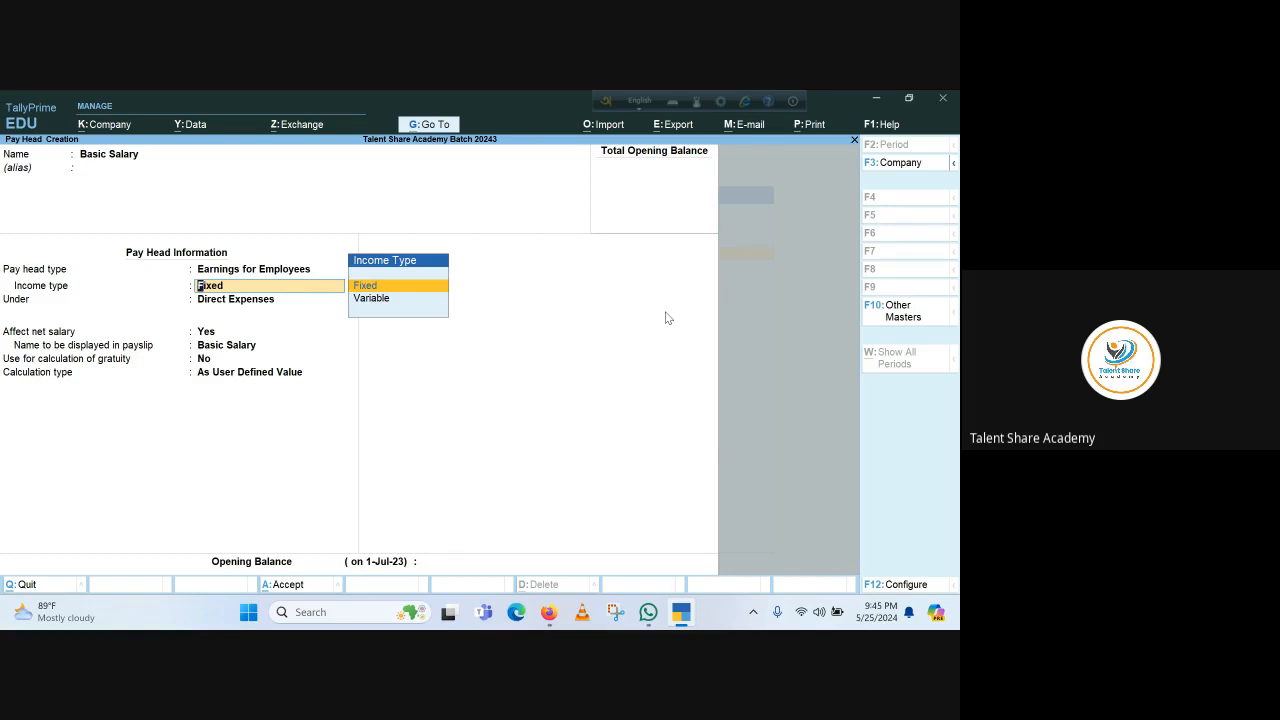
{"action": "key", "text": "Return"}
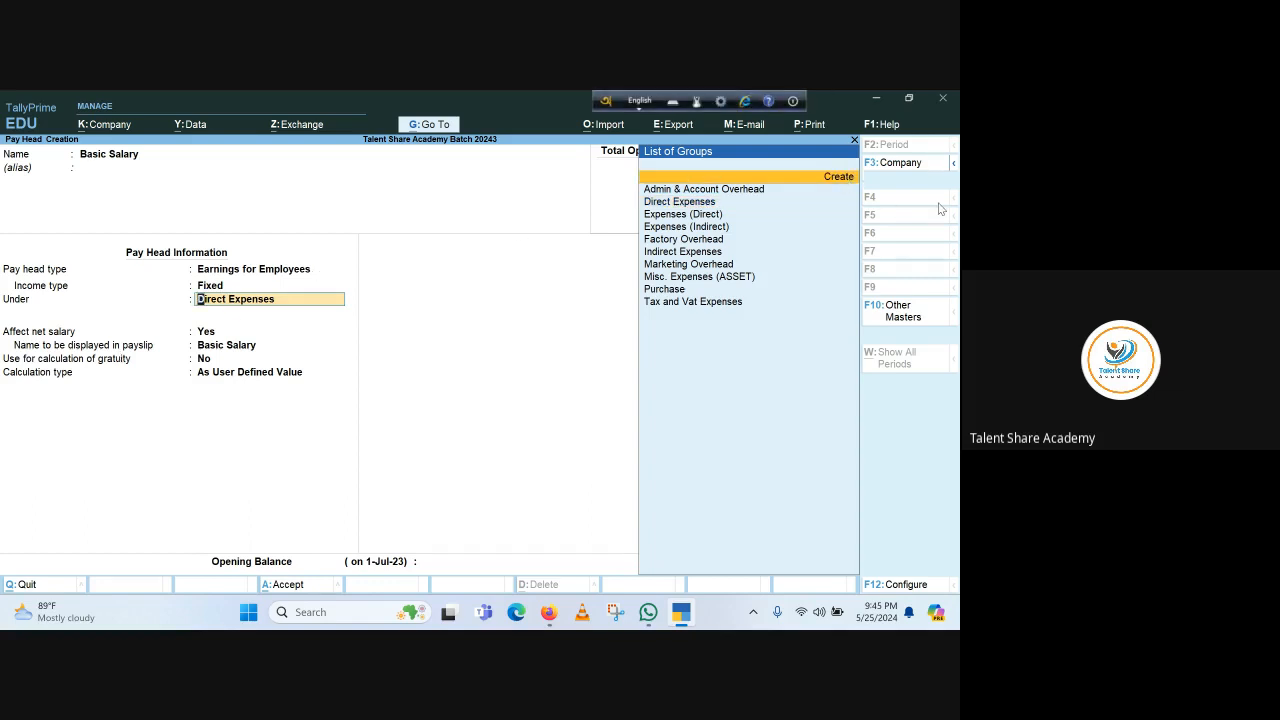
From the Under field, create group 'Payroll Expenses' under Indirect Expenses with default settings
{"action": "key", "text": "alt+c"}
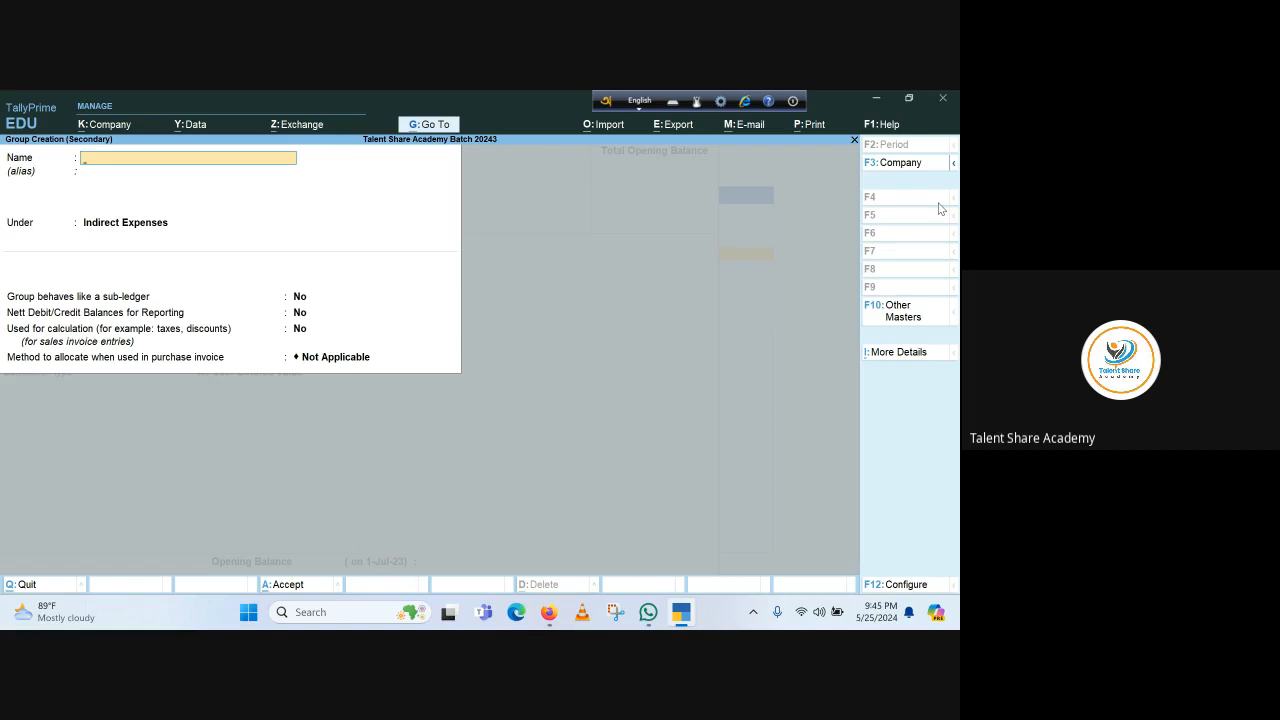
{"action": "type", "text": "Payro"}
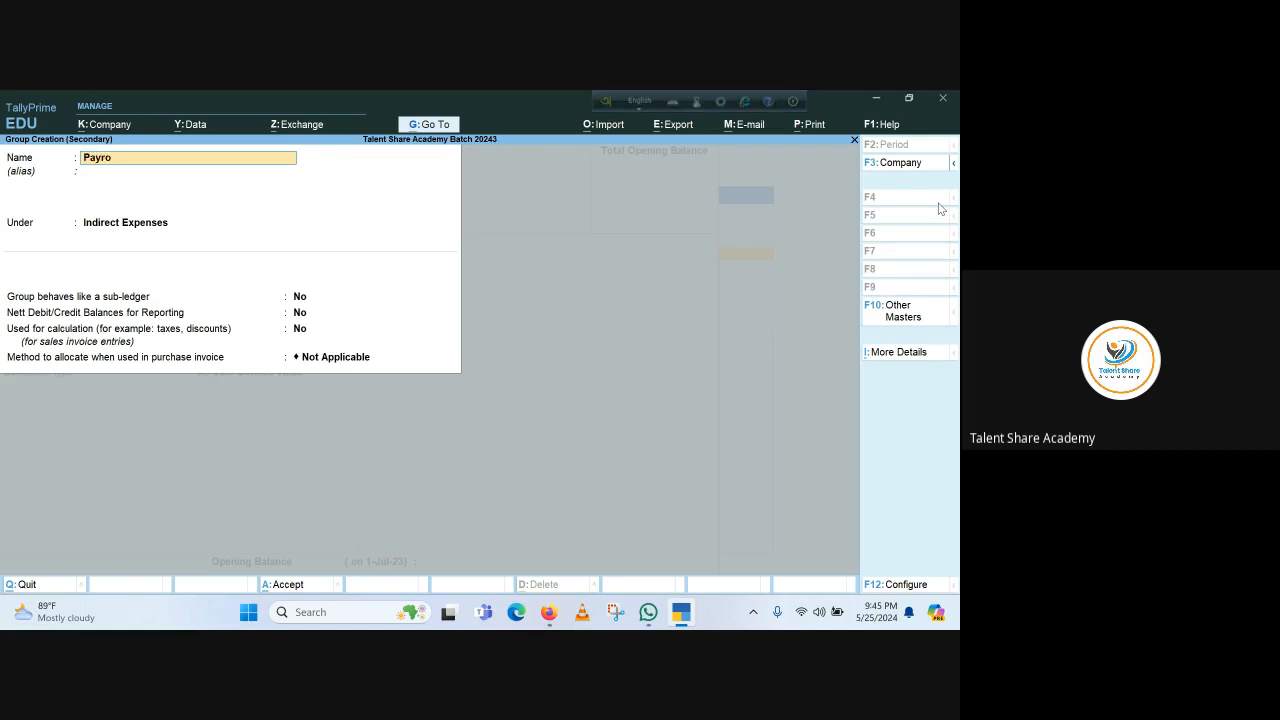
{"action": "type", "text": "ll Expenses"}
{"action": "key", "text": "Return"}
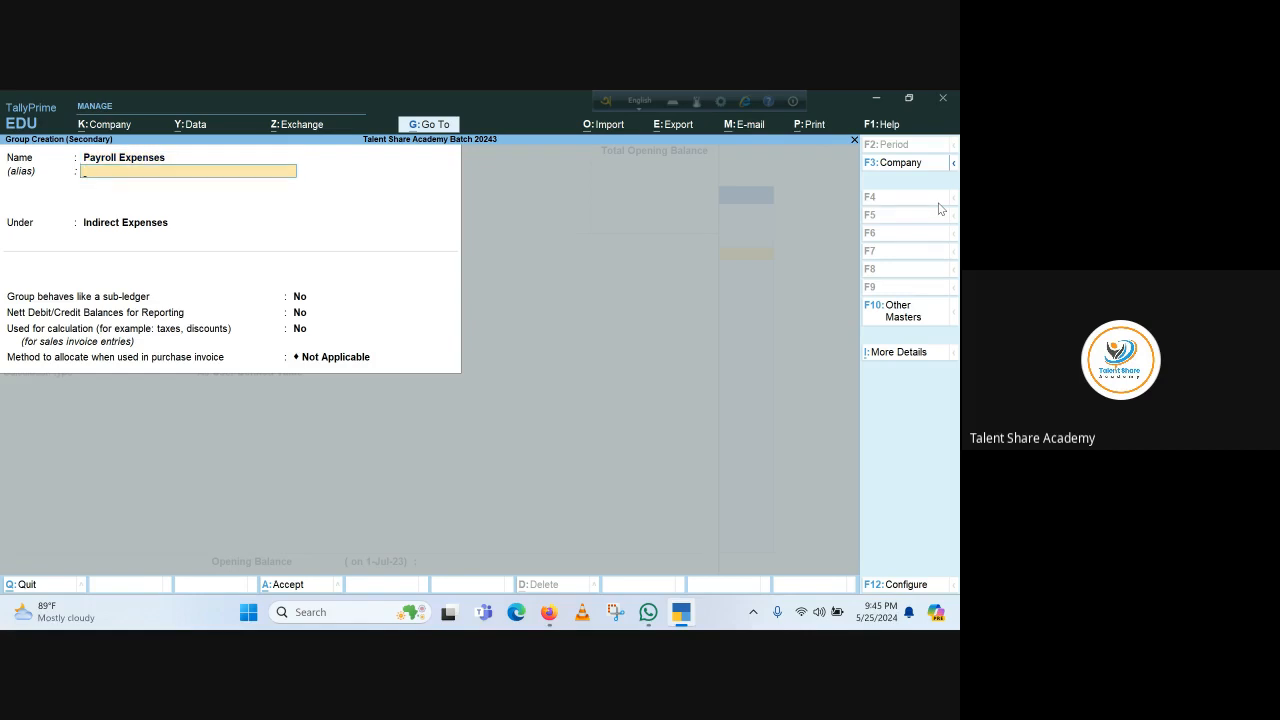
{"action": "key", "text": "Return"}
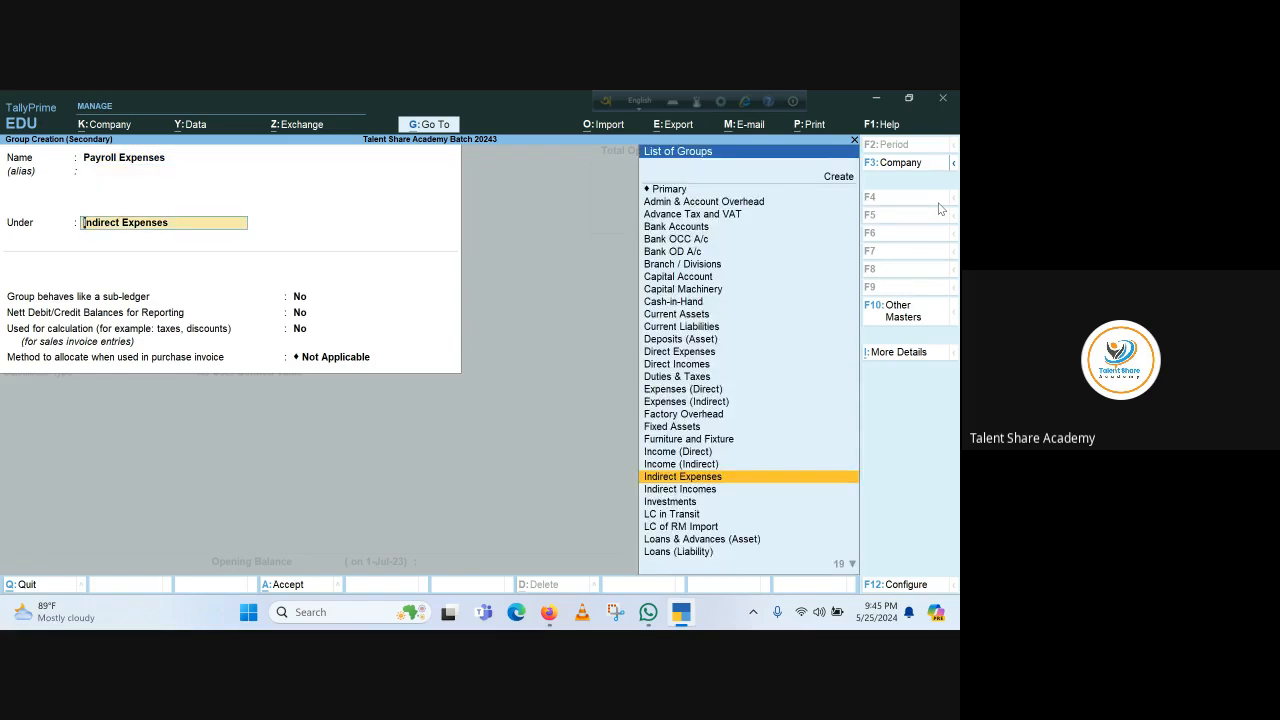
{"action": "key", "text": "Down"}
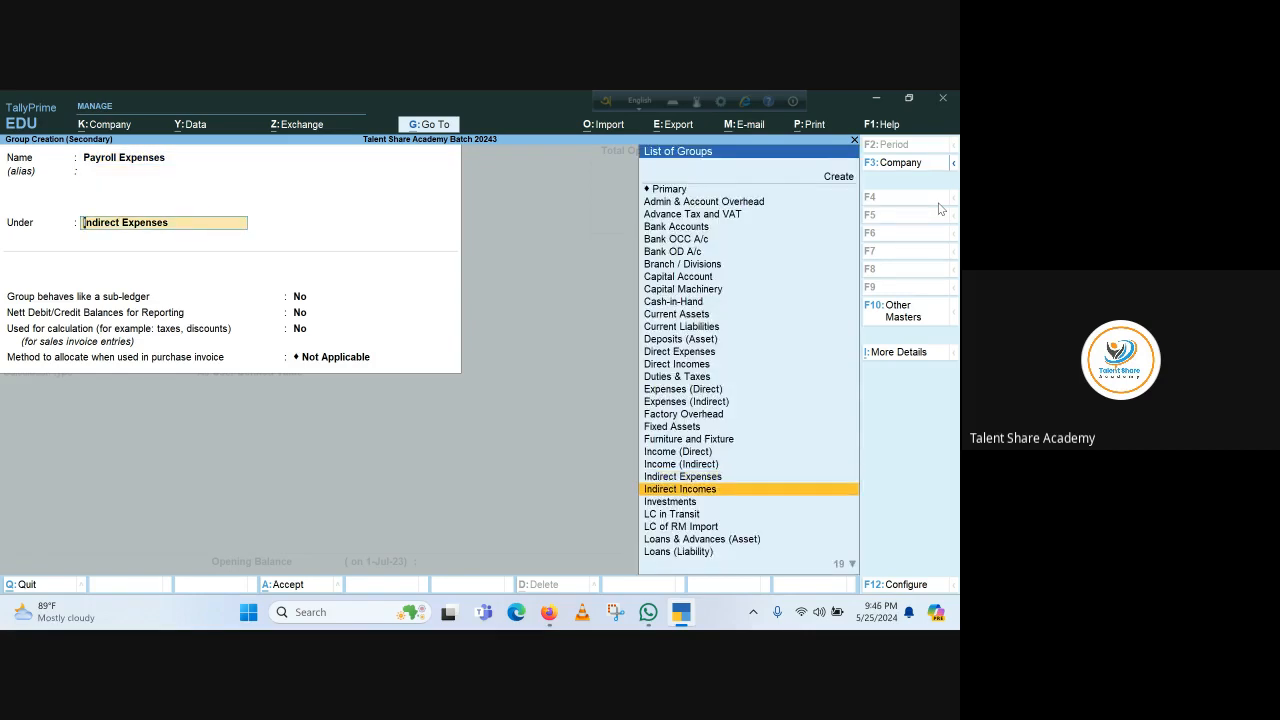
{"action": "key", "text": "Up"}
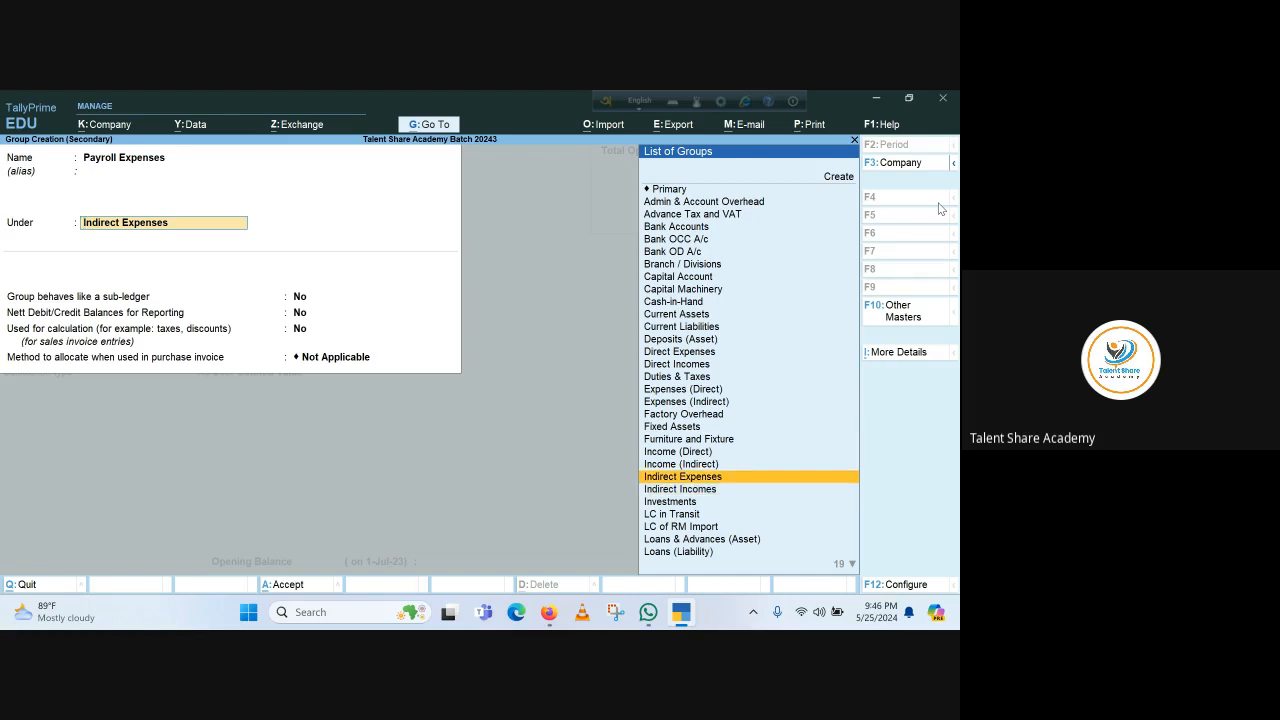
{"action": "key", "text": "Return"}
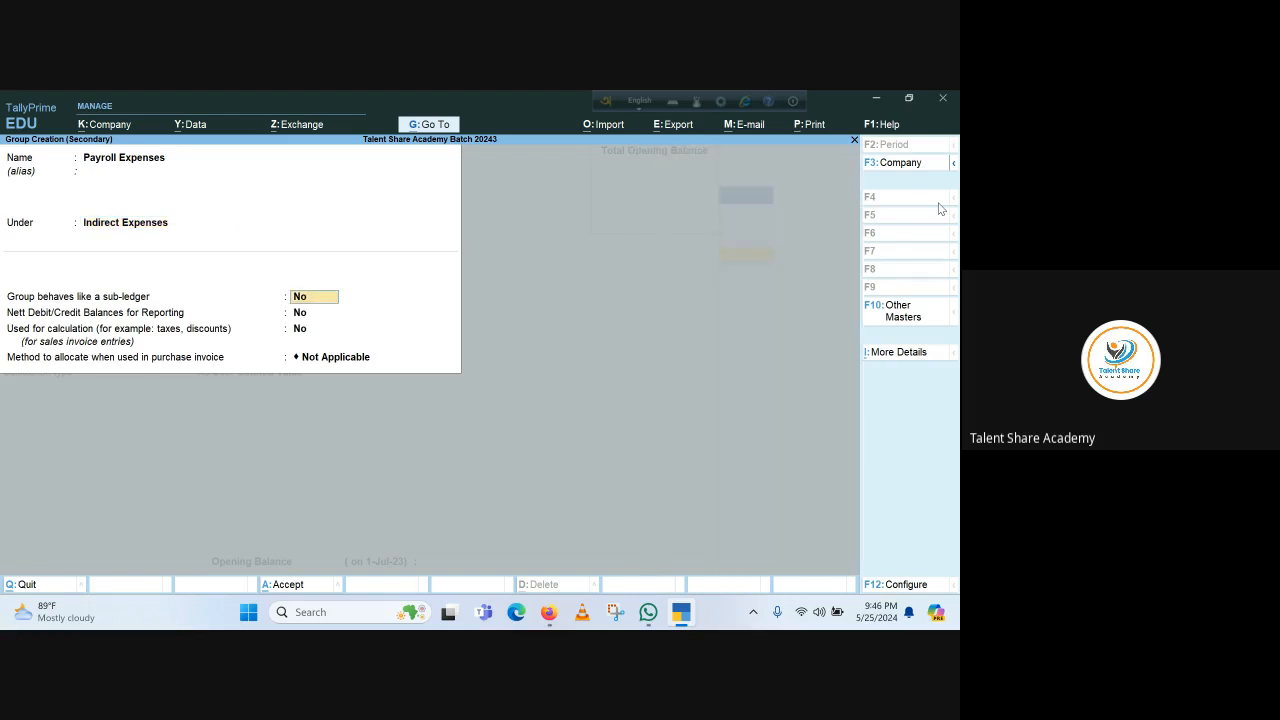
{"action": "key", "text": "Return"}
{"action": "key", "text": "Return"}
{"action": "key", "text": "Return"}
{"action": "key", "text": "Return"}
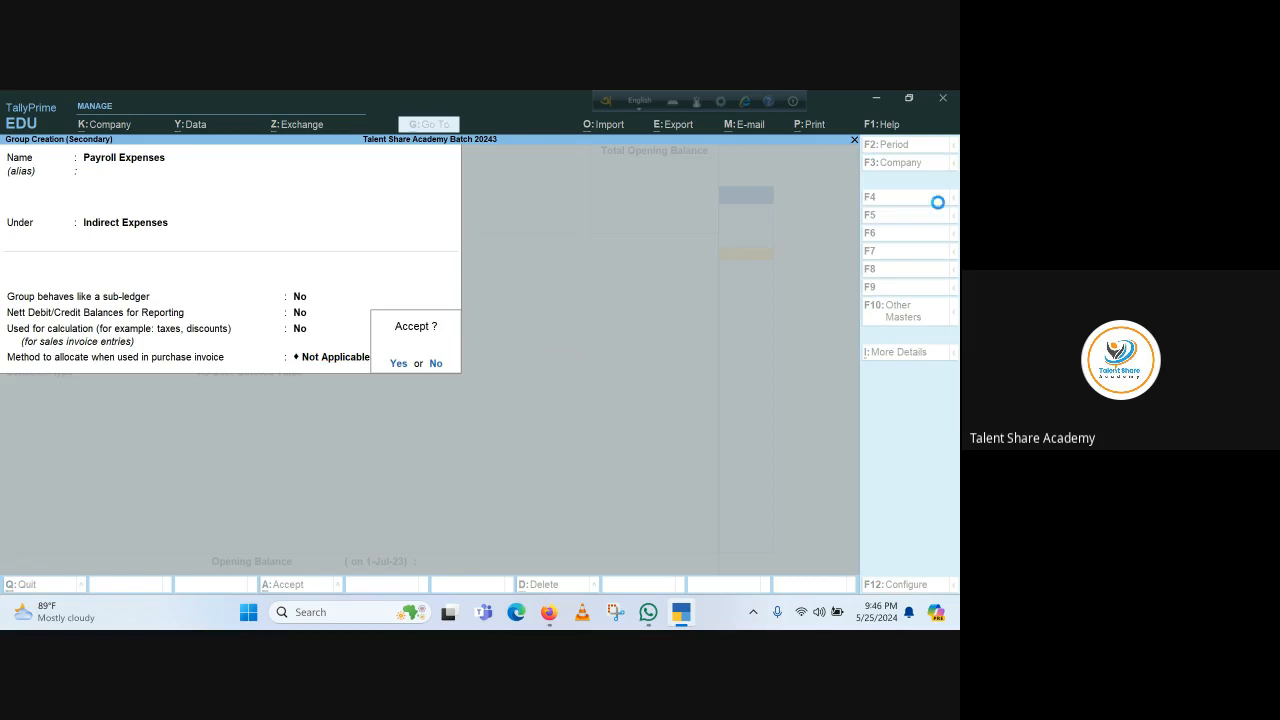
{"action": "key", "text": "Return"}
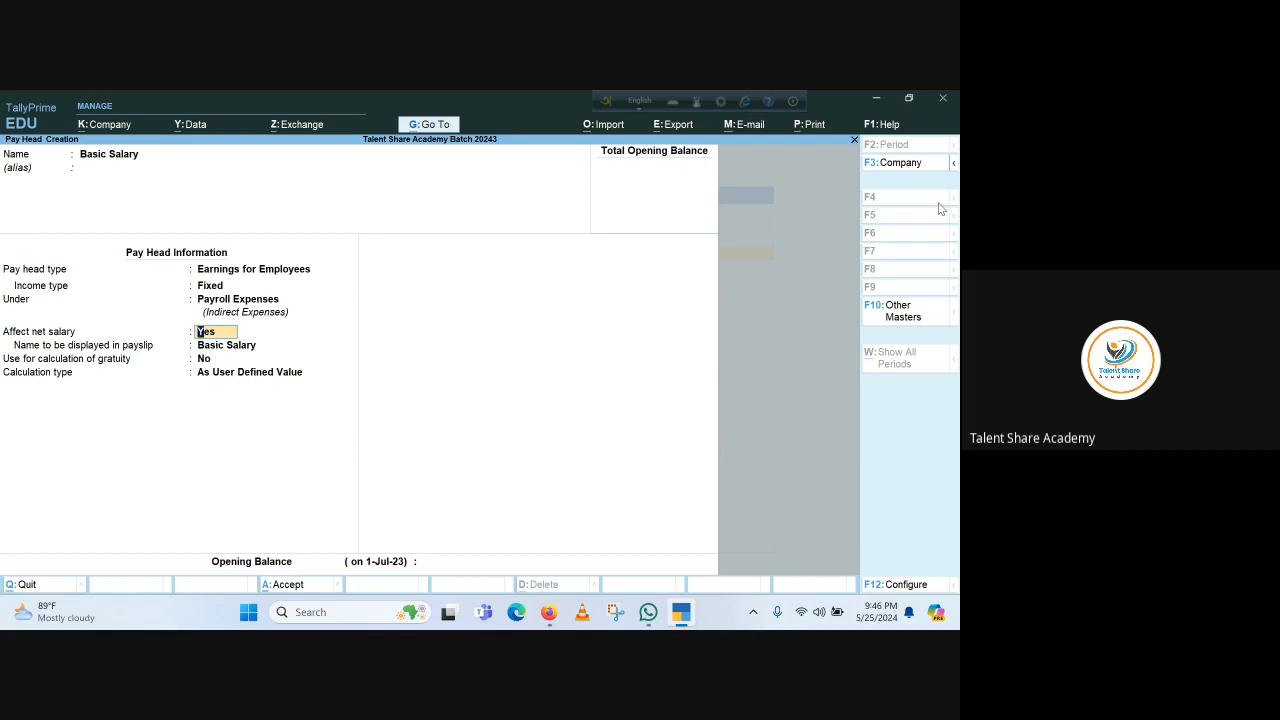
Keep net salary affected, Basic Salary as payslip name, gratuity off and As User Defined Value calculation, then save
{"action": "key", "text": "Return"}
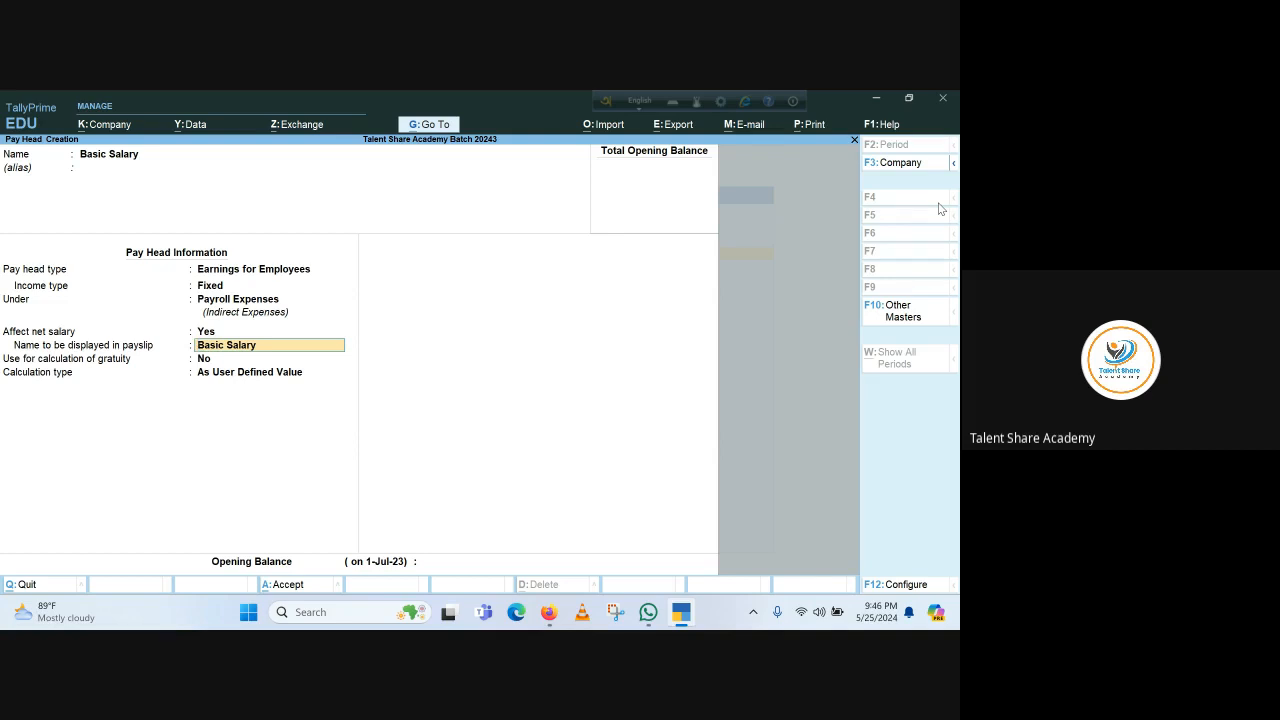
{"action": "key", "text": "Return"}
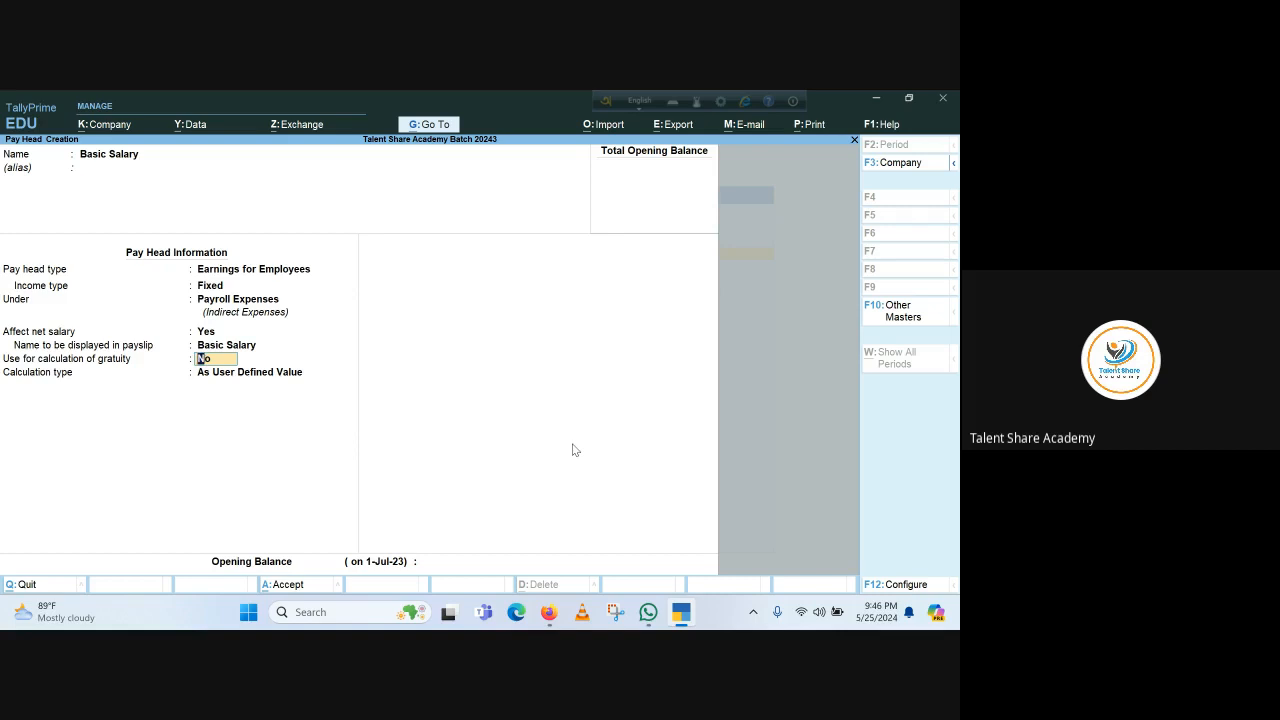
{"action": "key", "text": "Return"}
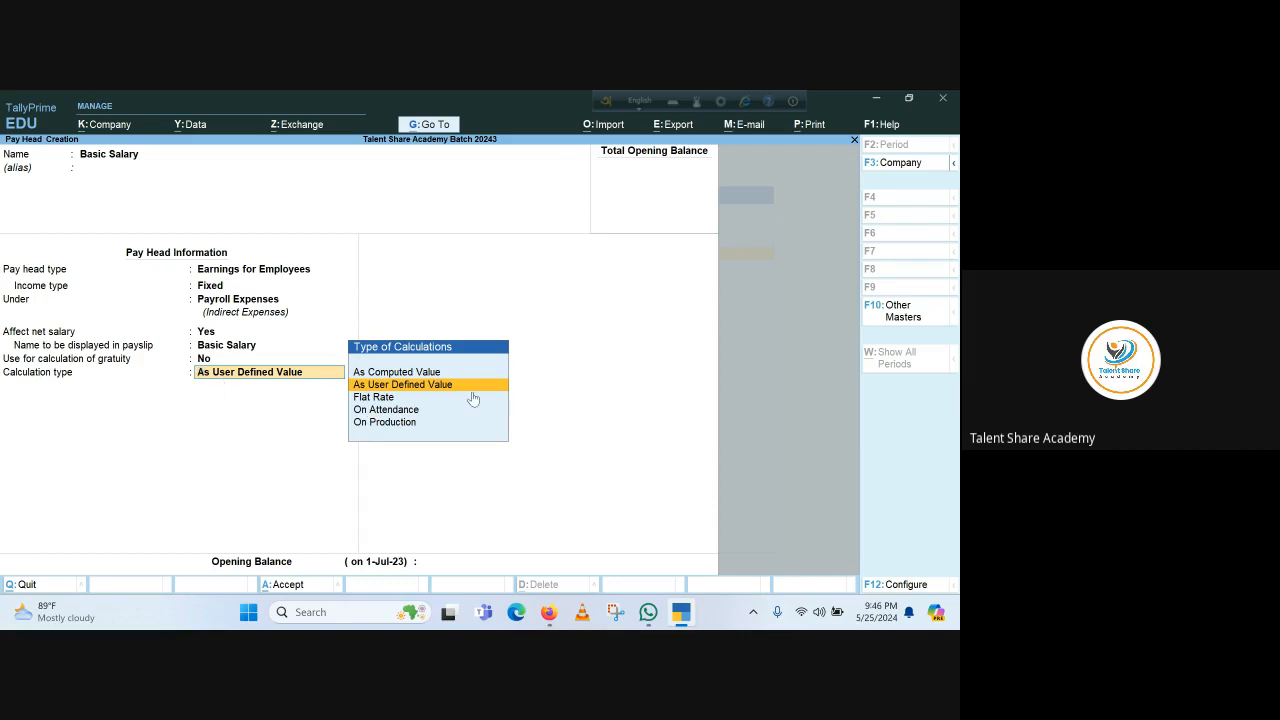
{"action": "key", "text": "Return"}
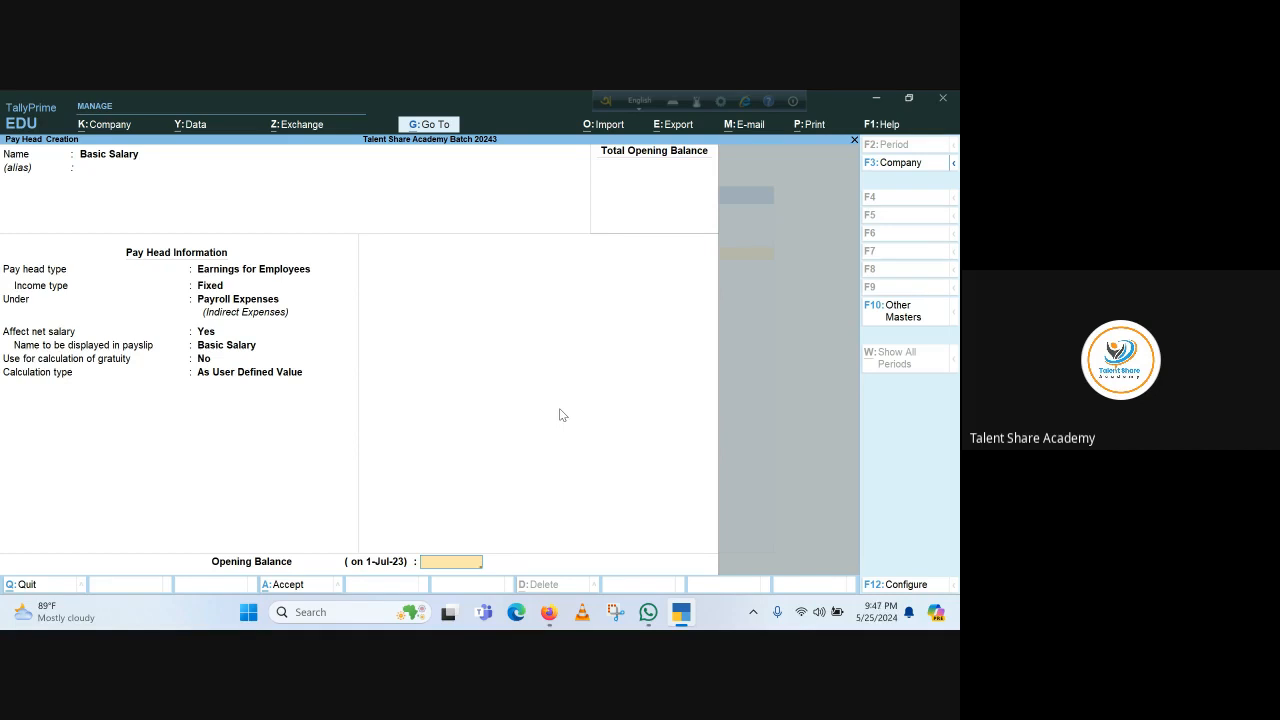
{"action": "key", "text": "Return"}
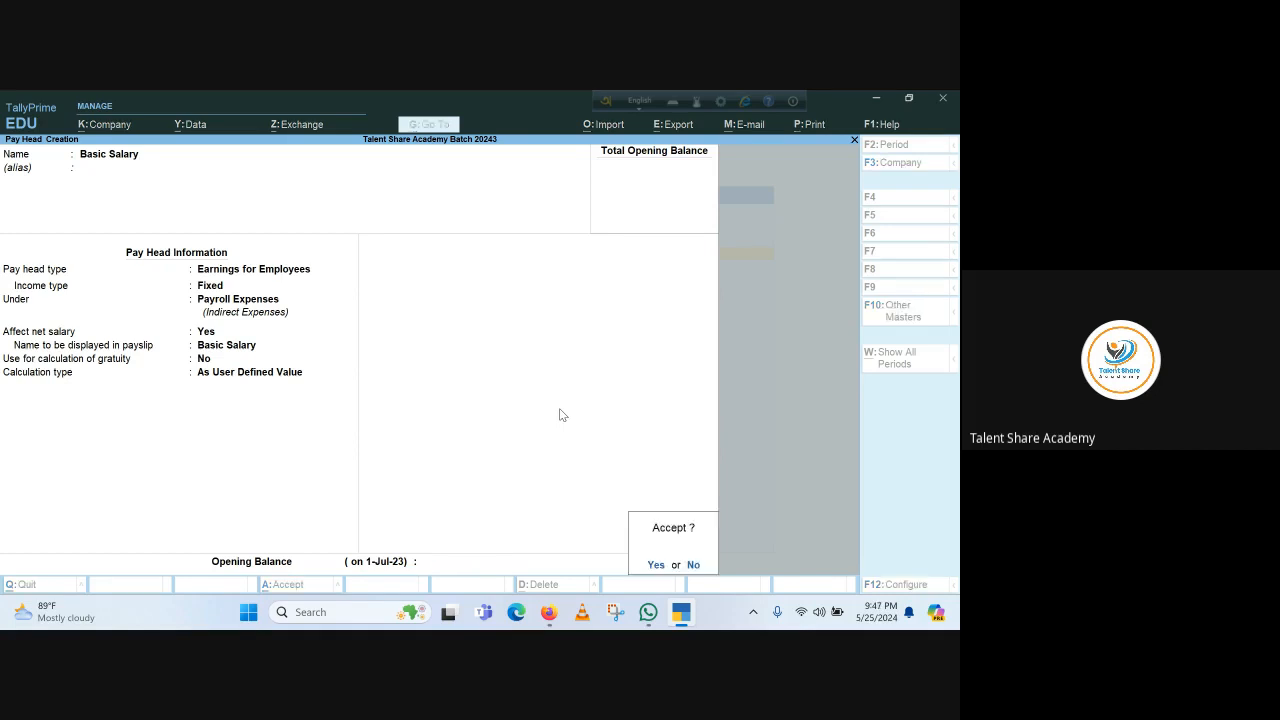
{"action": "key", "text": "Return"}
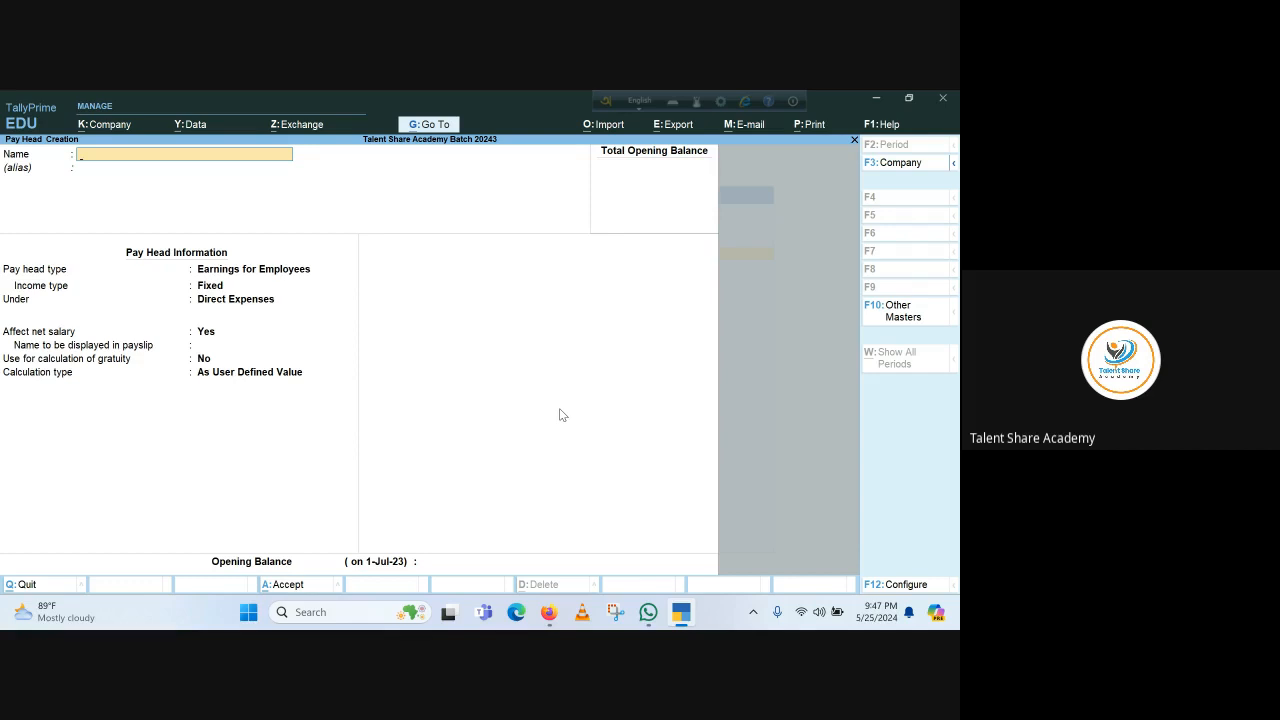
Create a House Rent pay head as Earnings for Employees under Payroll Expenses, affecting net salary, and save it
{"action": "type", "text": "House Re"}
{"action": "key", "text": "Return"}
{"action": "key", "text": "Return"}
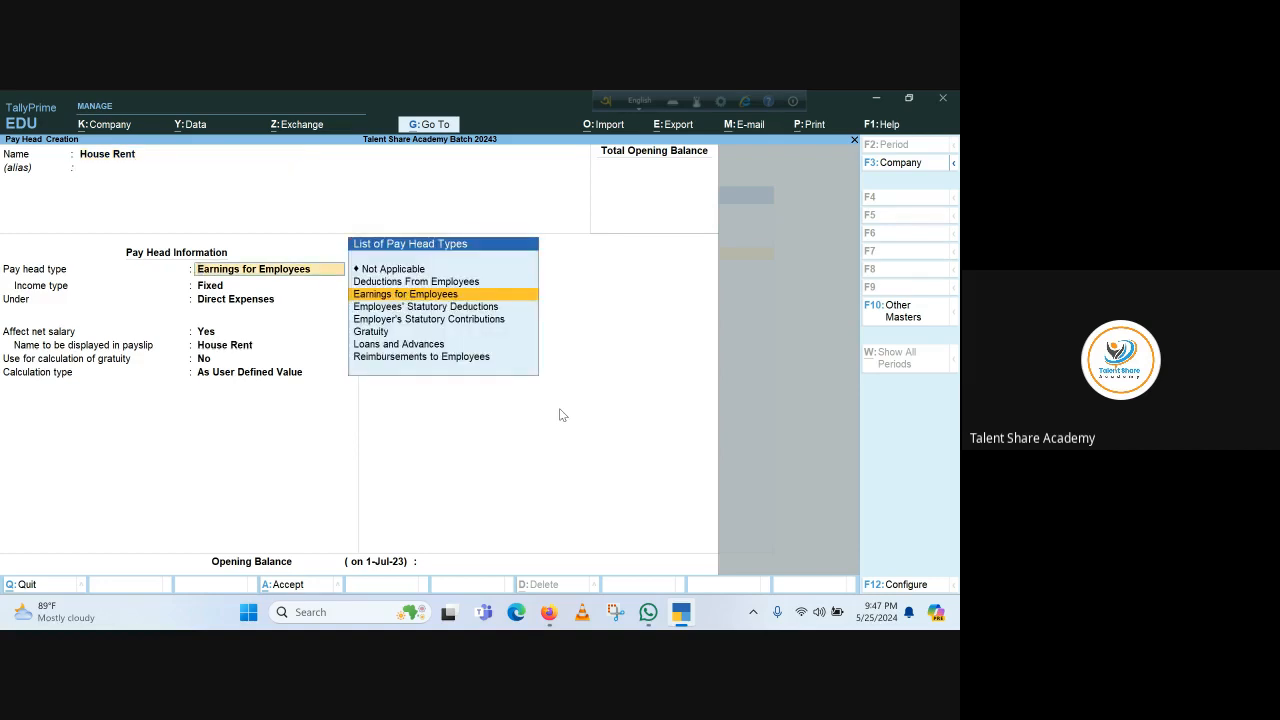
{"action": "key", "text": "Return"}
{"action": "key", "text": "Return"}
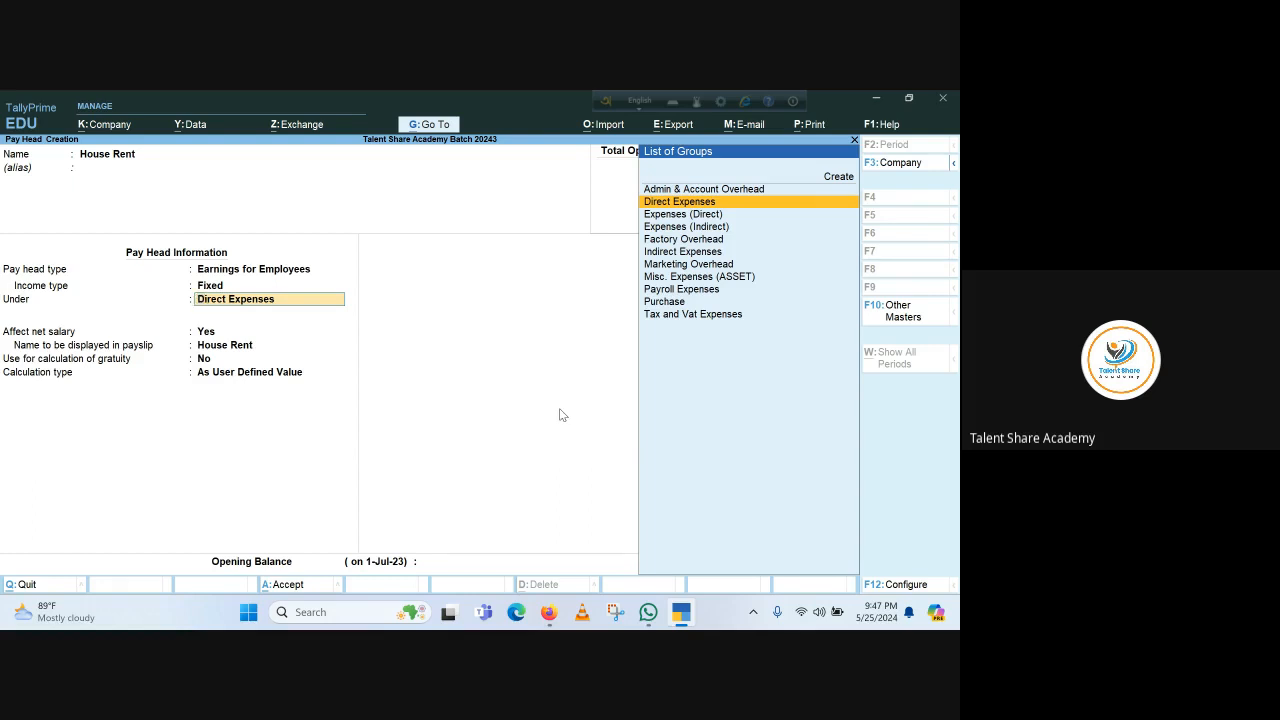
{"action": "key", "text": "Down"}
{"action": "key", "text": "Down"}
{"action": "key", "text": "Down"}
{"action": "key", "text": "Down"}
{"action": "key", "text": "Down"}
{"action": "key", "text": "Down"}
{"action": "key", "text": "Down"}
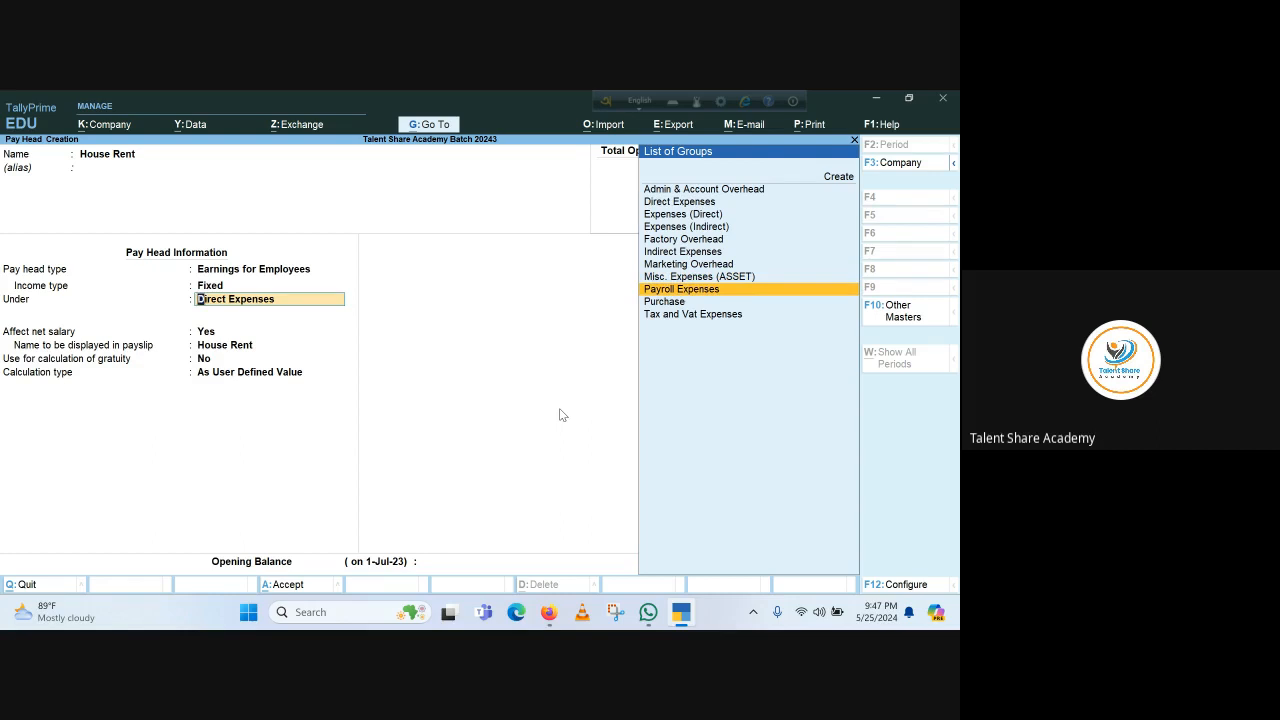
{"action": "key", "text": "Return"}
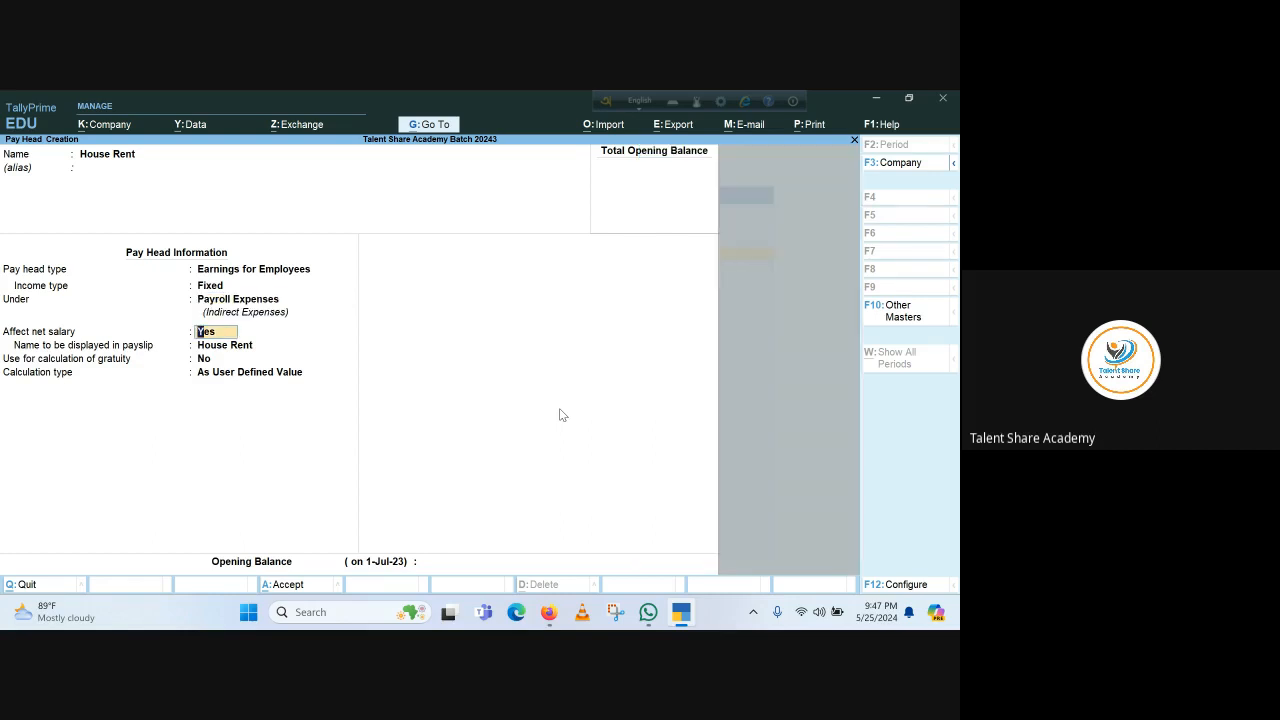
{"action": "key", "text": "Return"}
{"action": "key", "text": "Return"}
{"action": "key", "text": "Return"}
{"action": "key", "text": "Return"}
{"action": "key", "text": "Return"}
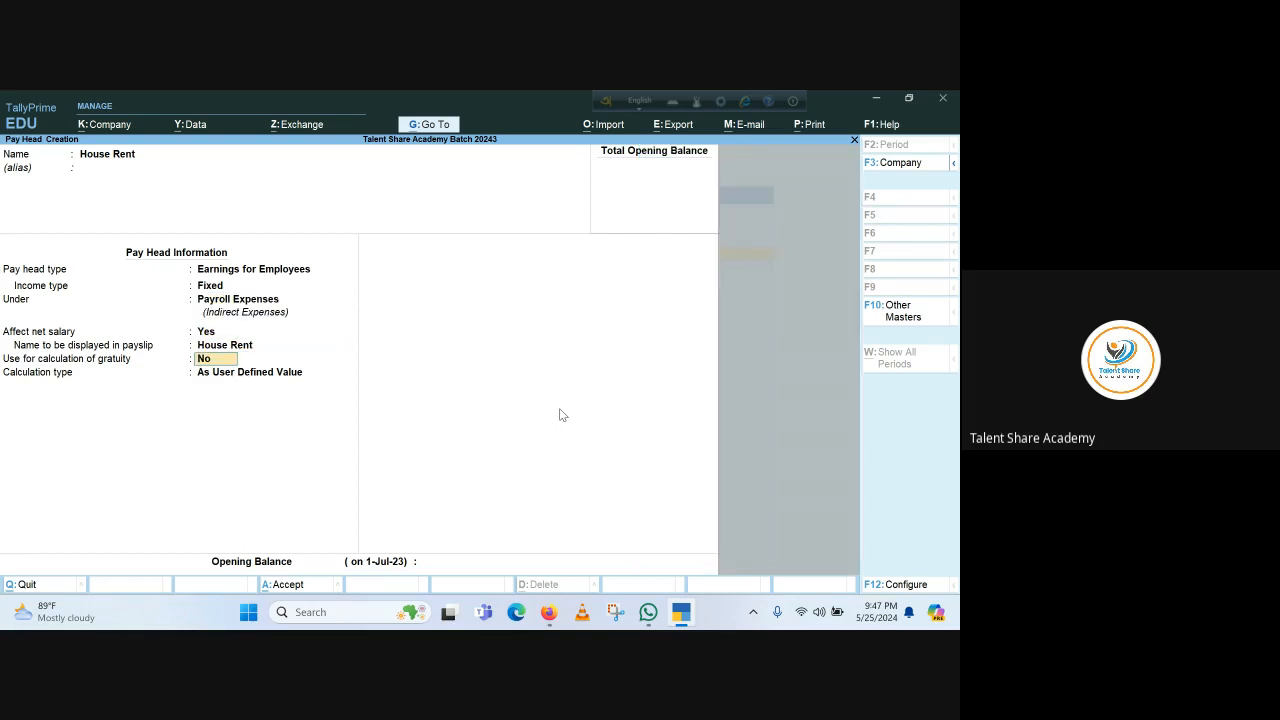
{"action": "key", "text": "Return"}
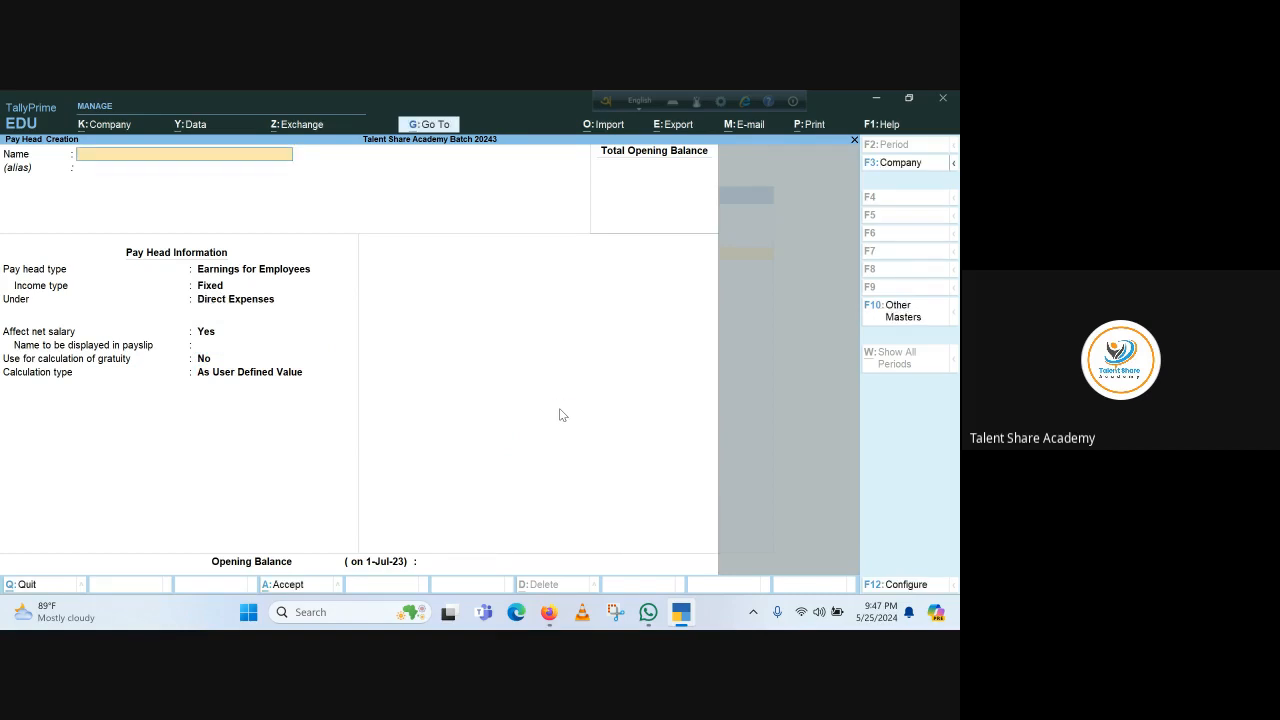
Create a Medical Allowance pay head as Earnings for Employees under Payroll Expenses, affecting net salary, and save it
{"action": "type", "text": "Medicas"}
{"action": "type", "text": " Allowance"}
{"action": "key", "text": "Return"}
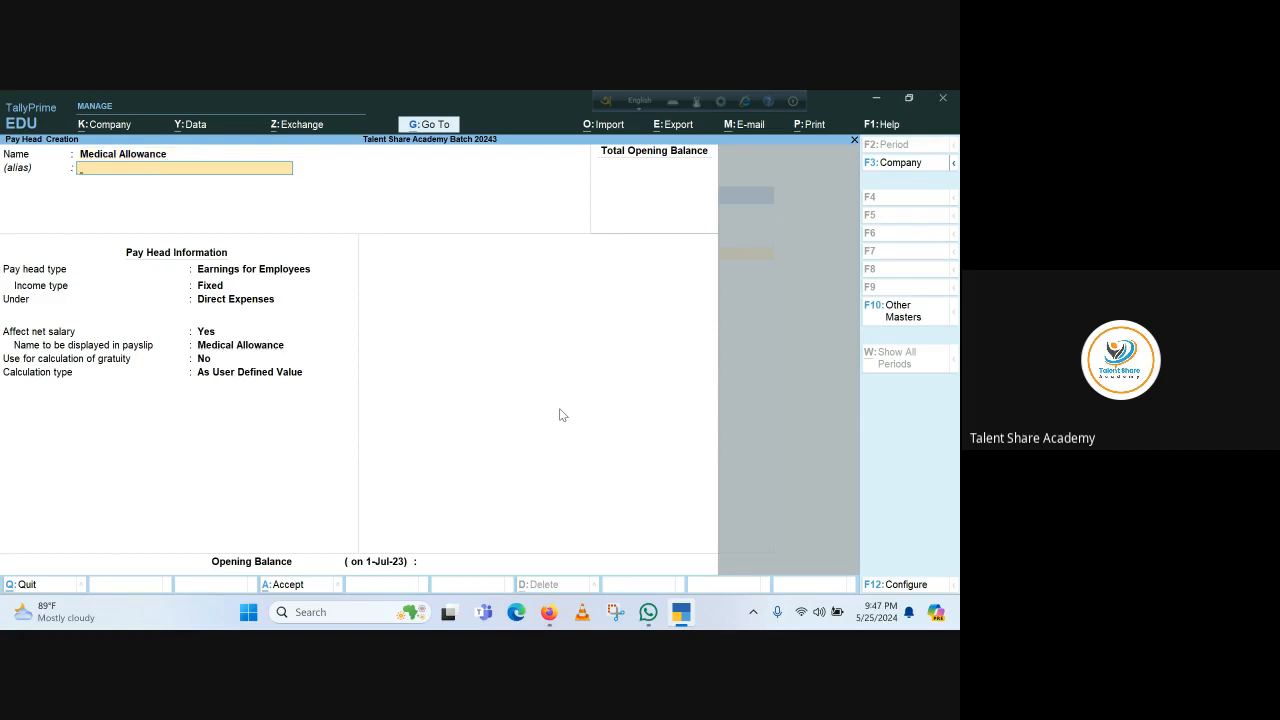
{"action": "key", "text": "Return"}
{"action": "key", "text": "Return"}
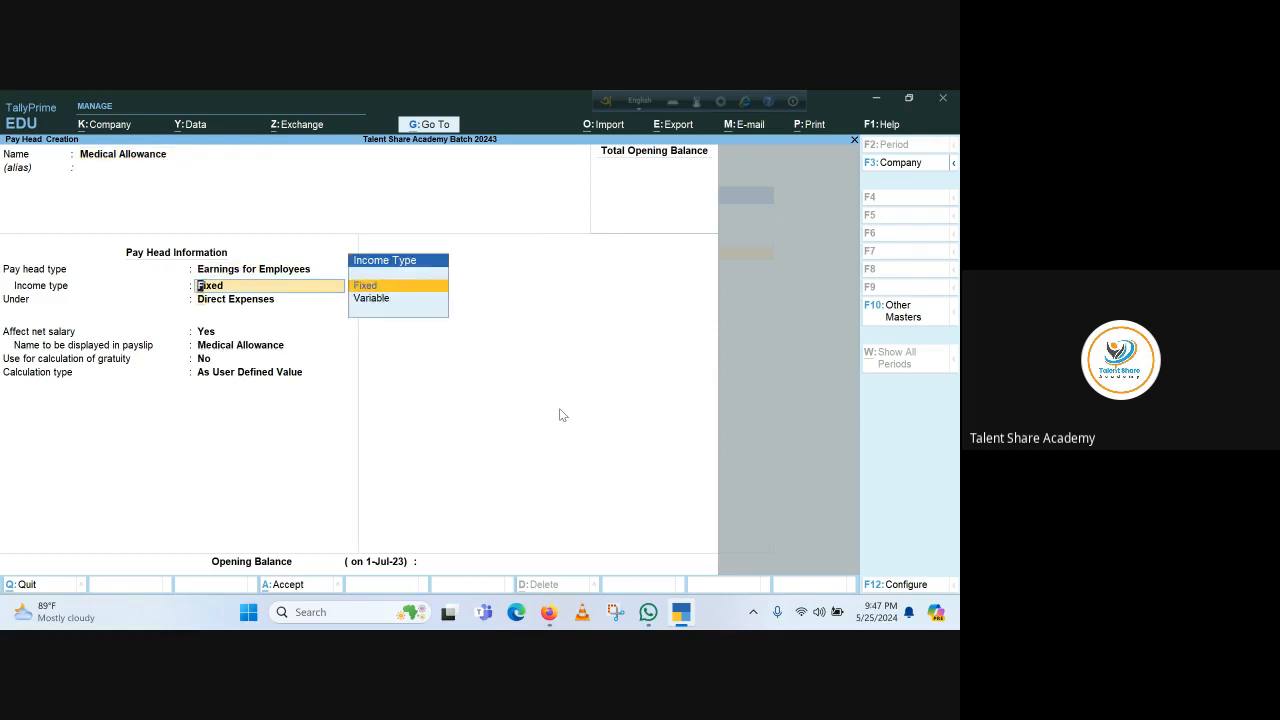
{"action": "key", "text": "Return"}
{"action": "key", "text": "Down"}
{"action": "key", "text": "Down"}
{"action": "key", "text": "Down"}
{"action": "key", "text": "Down"}
{"action": "key", "text": "Down"}
{"action": "key", "text": "Down"}
{"action": "key", "text": "Down"}
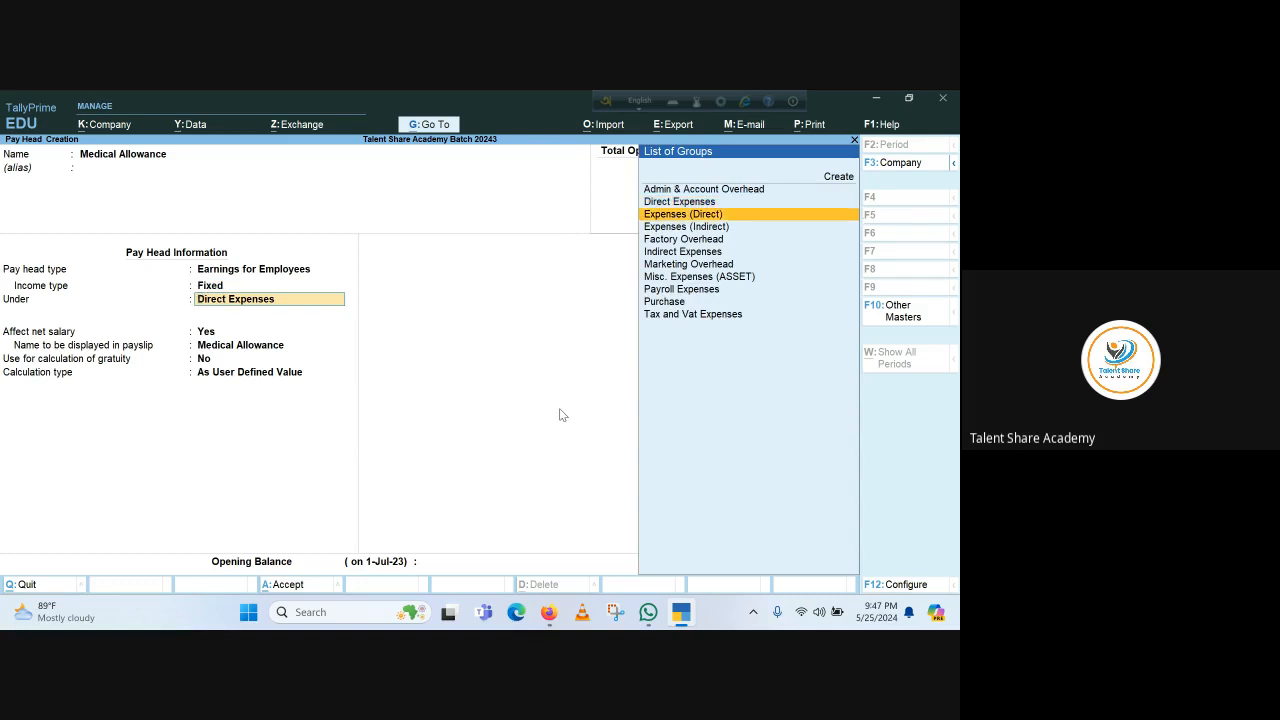
{"action": "key", "text": "Return"}
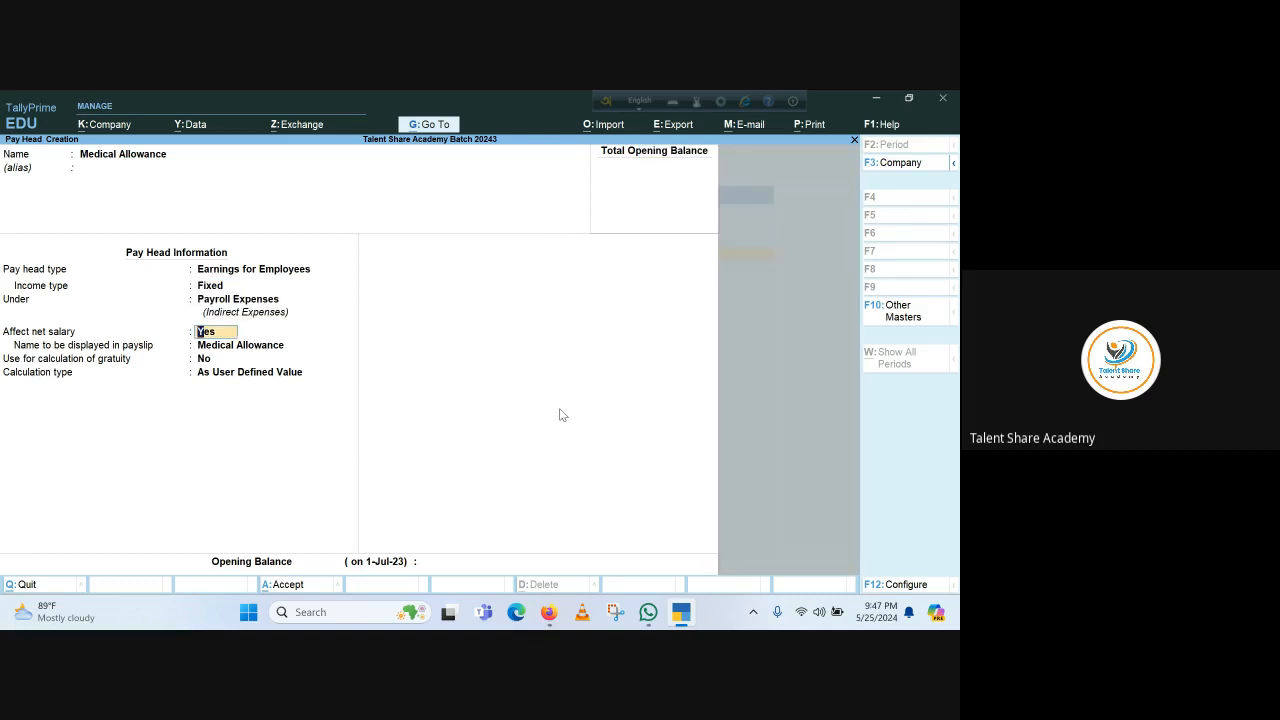
{"action": "key", "text": "Return"}
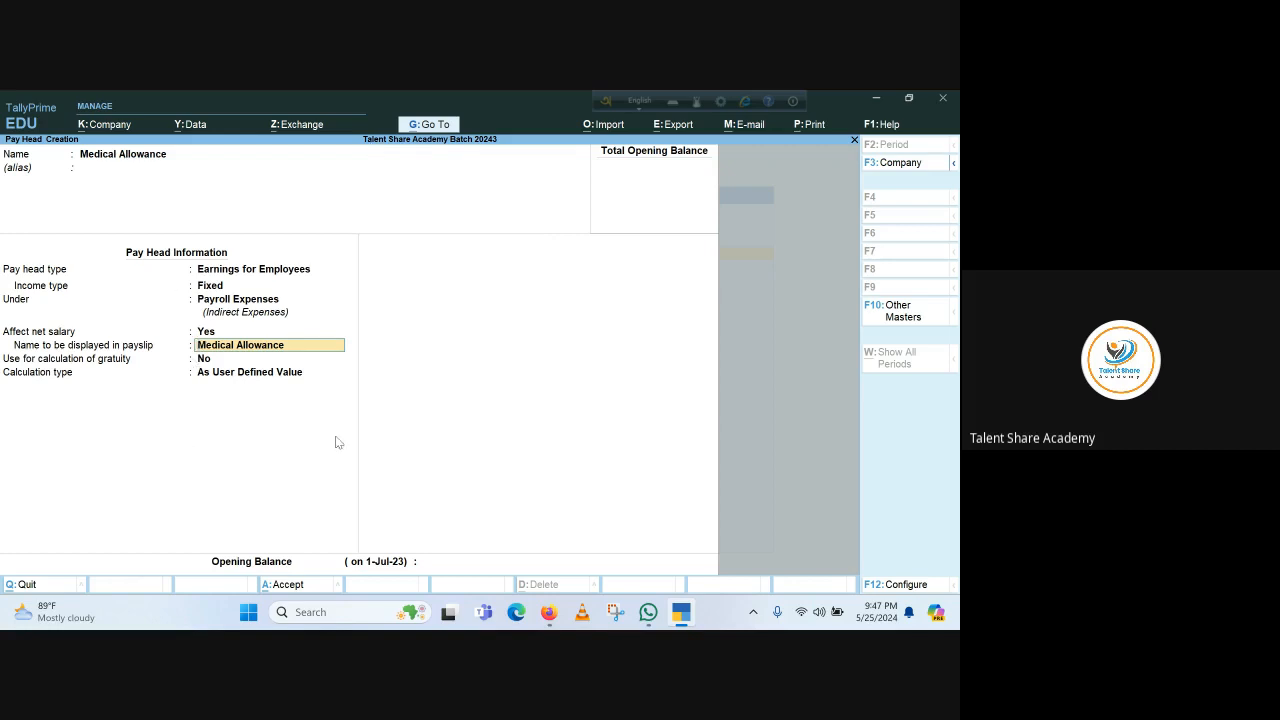
{"action": "key", "text": "Return"}
{"action": "key", "text": "Return"}
{"action": "key", "text": "Return"}
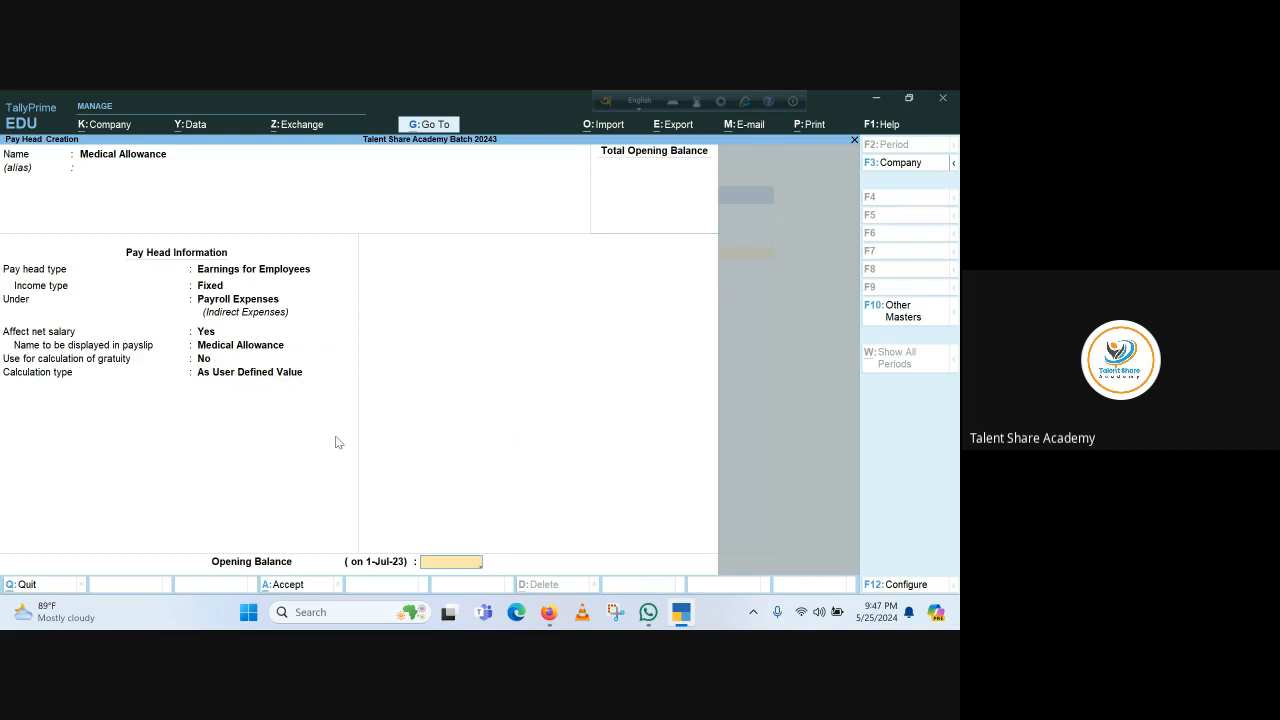
{"action": "key", "text": "Return"}
{"action": "key", "text": "Return"}
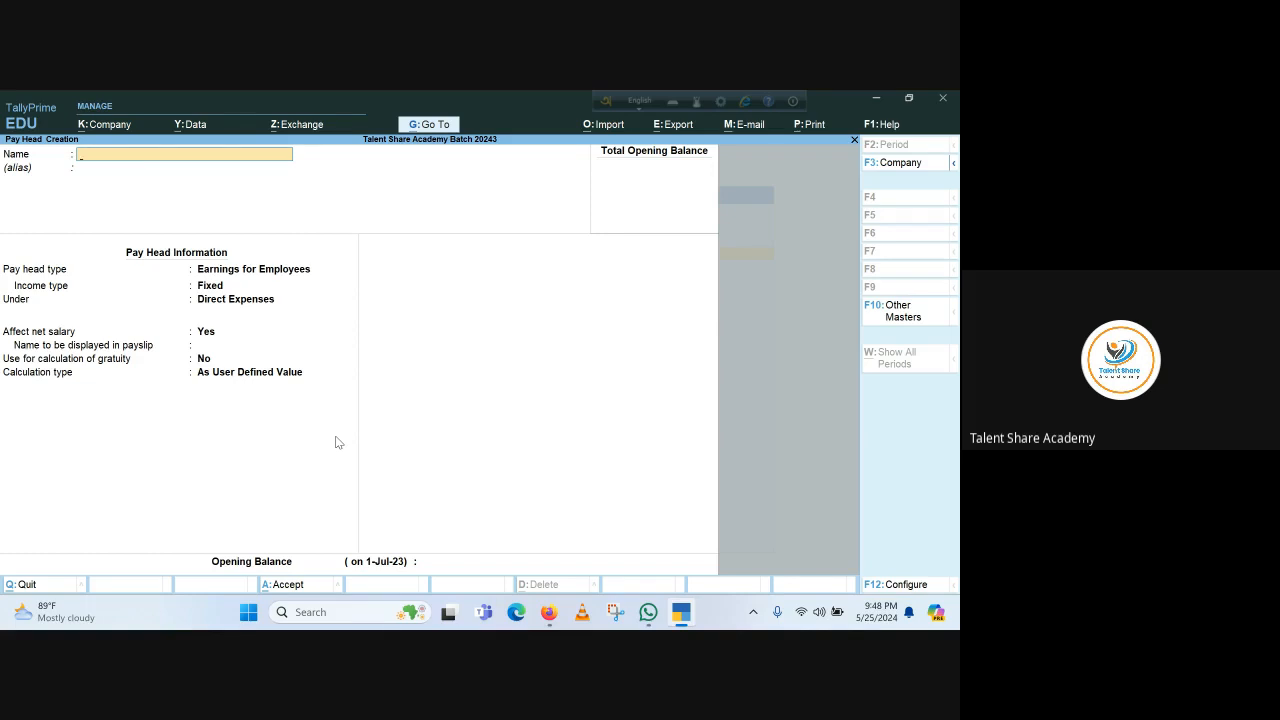
Create a Mobile Bill pay head with default settings and As User Defined Value calculation
{"action": "type", "text": "Mobile B"}
{"action": "key", "text": "Return"}
{"action": "key", "text": "Return"}
{"action": "key", "text": "Return"}
{"action": "key", "text": "Return"}
{"action": "key", "text": "Return"}
{"action": "key", "text": "Return"}
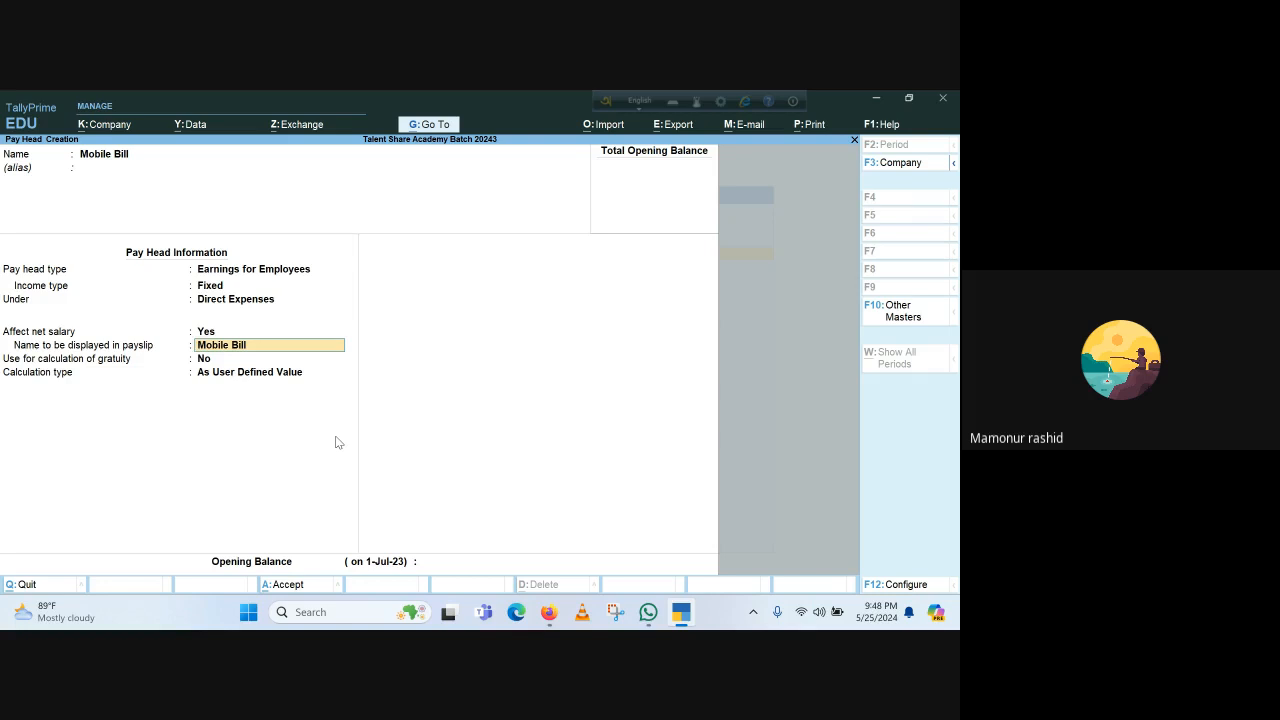
{"action": "key", "text": "Return"}
{"action": "key", "text": "Return"}
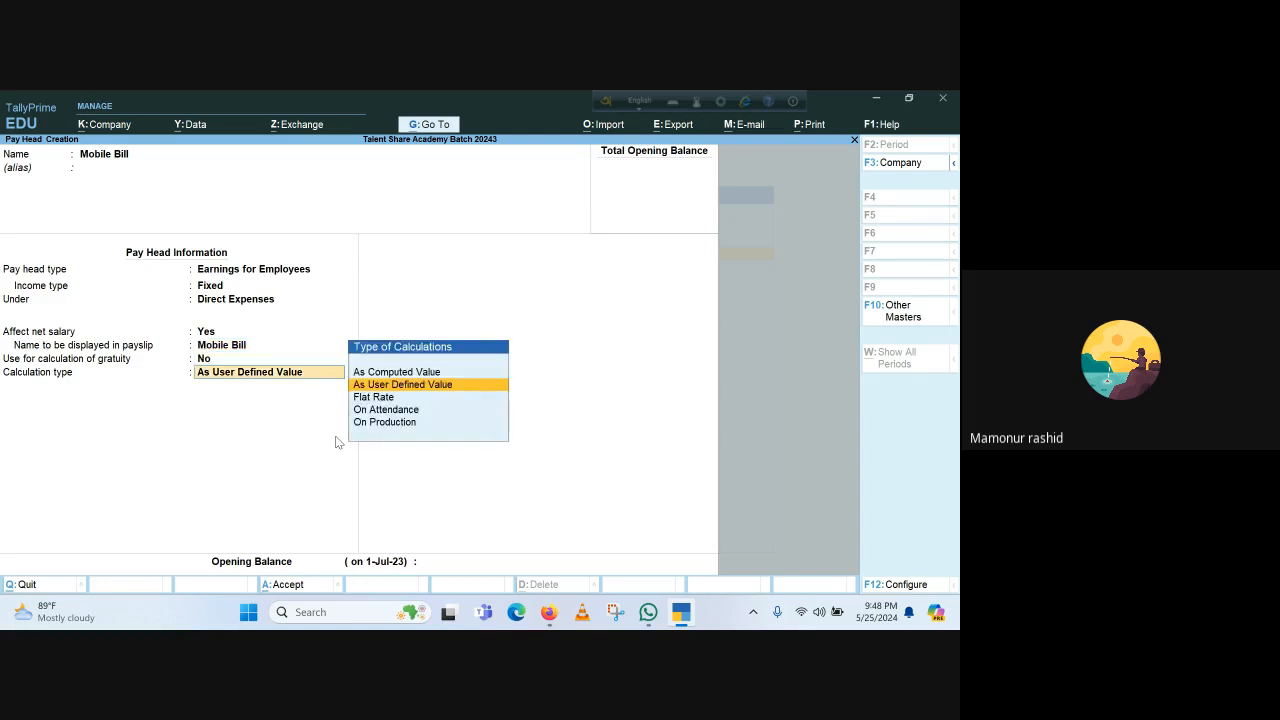
{"action": "key", "text": "Return"}
{"action": "key", "text": "Return"}
{"action": "key", "text": "Return"}
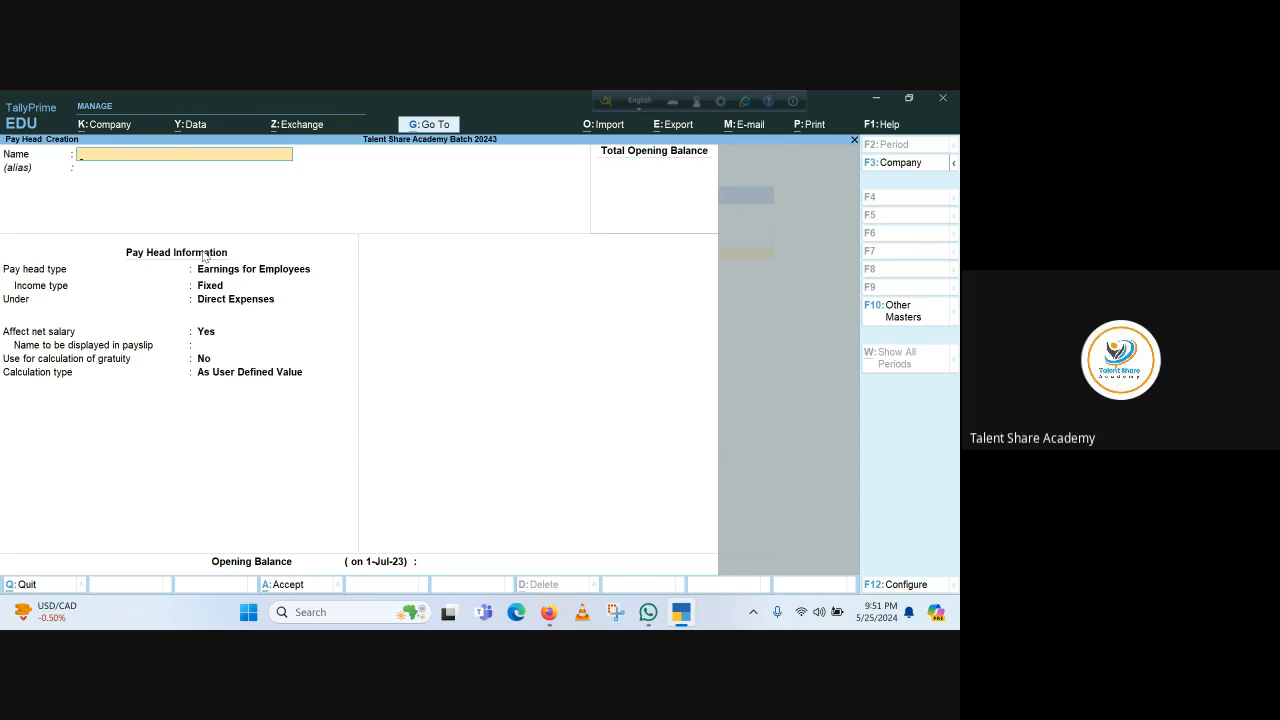
Close pay head creation and start a new Employee master from the List of Masters
{"action": "key", "text": "Escape"}
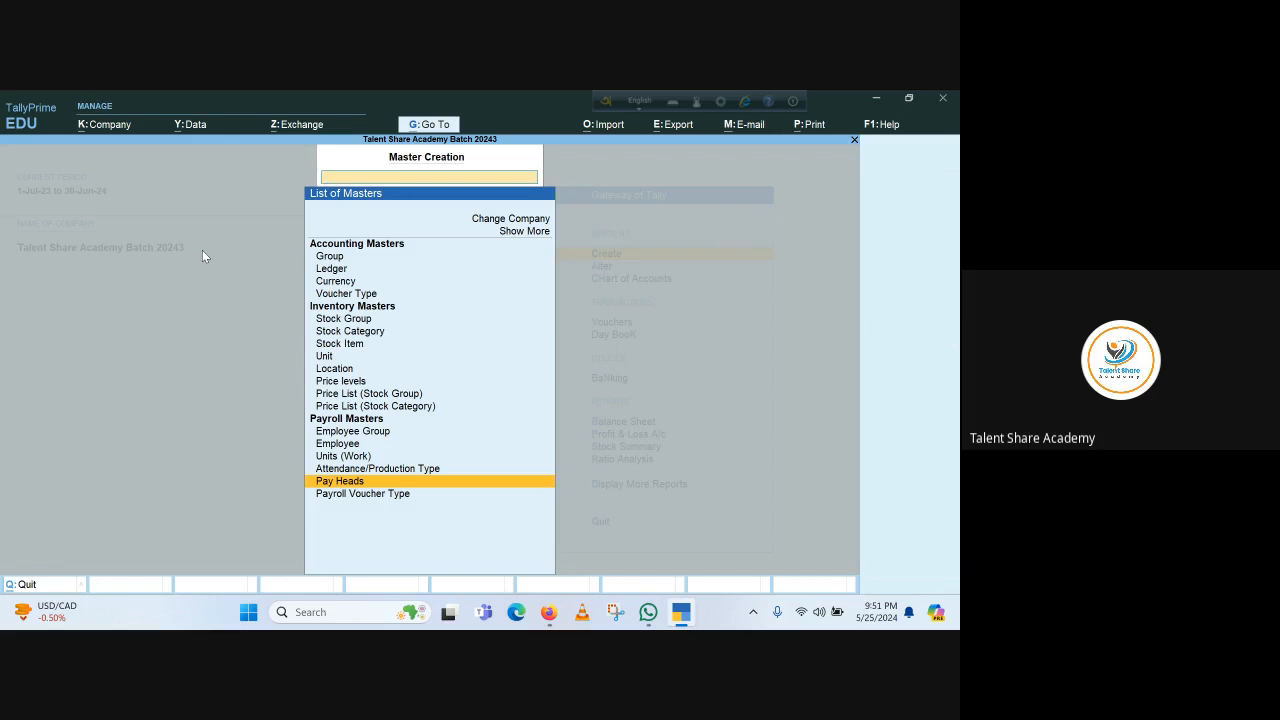
{"action": "key", "text": "Up"}
{"action": "key", "text": "Up"}
{"action": "key", "text": "Up"}
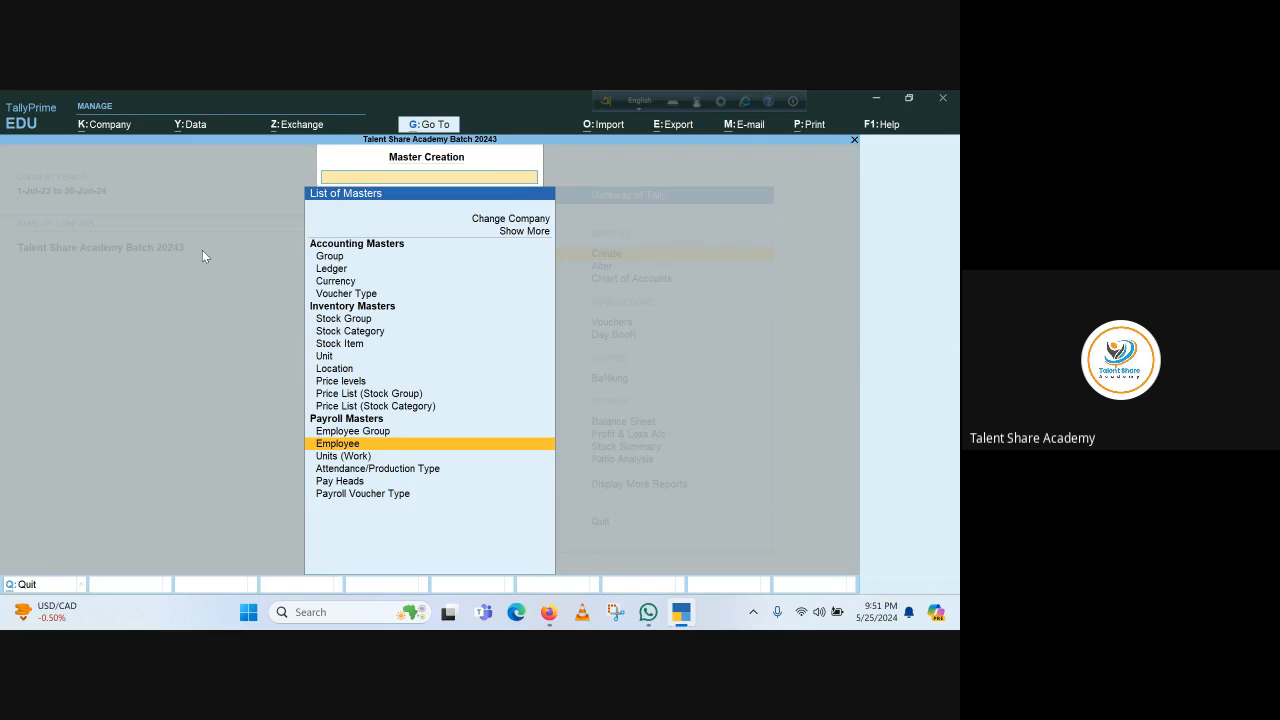
{"action": "key", "text": "Return"}
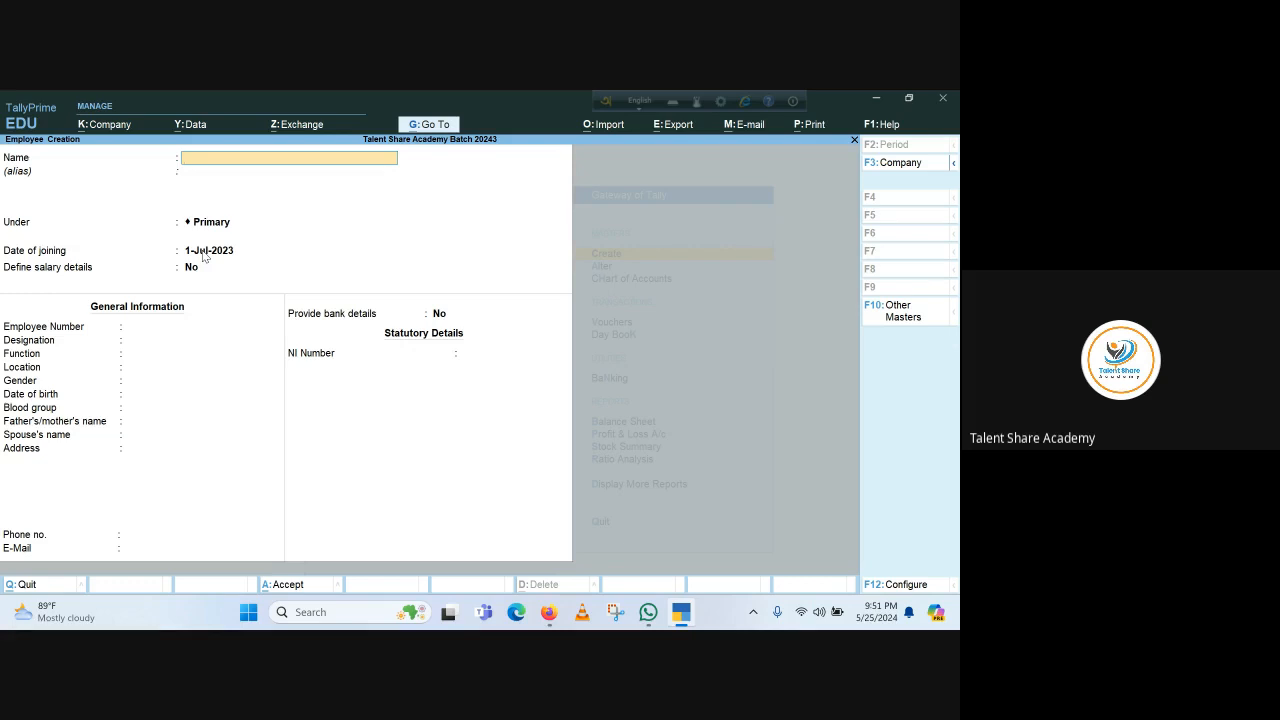
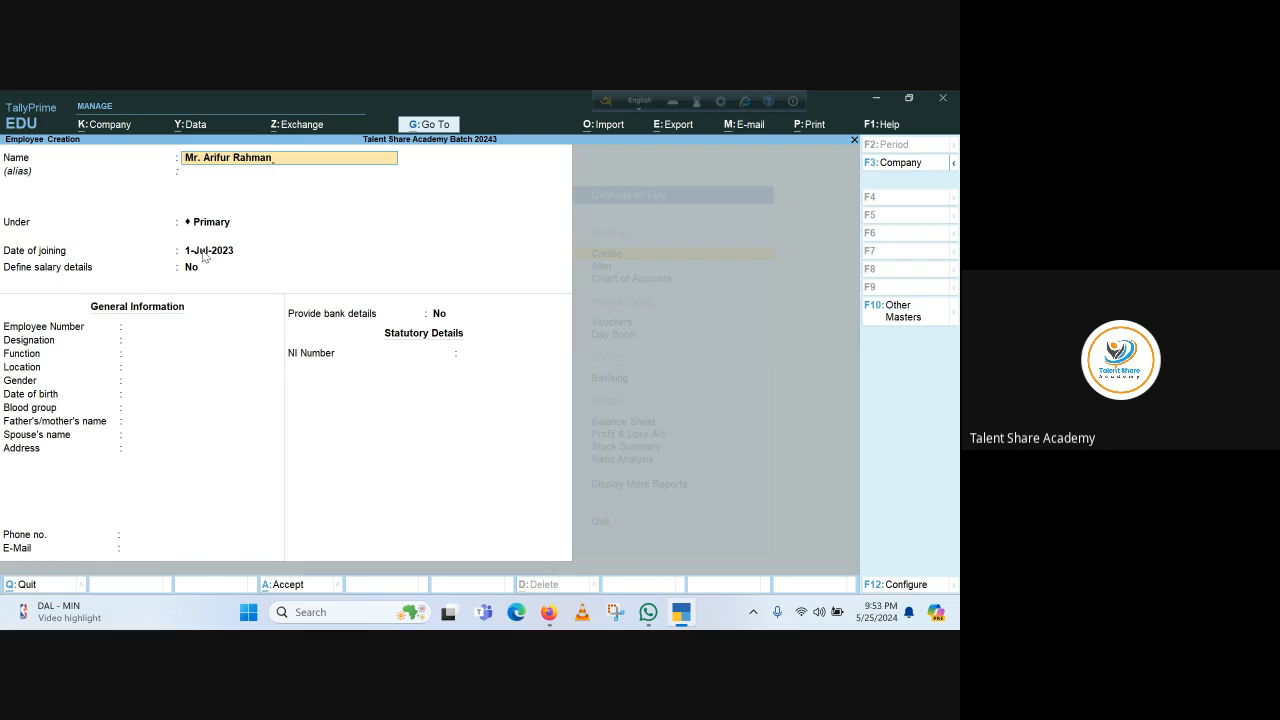
Type the employee's full name, with the Mr. title, into the Name field and accept it
{"action": "key", "text": "Return"}
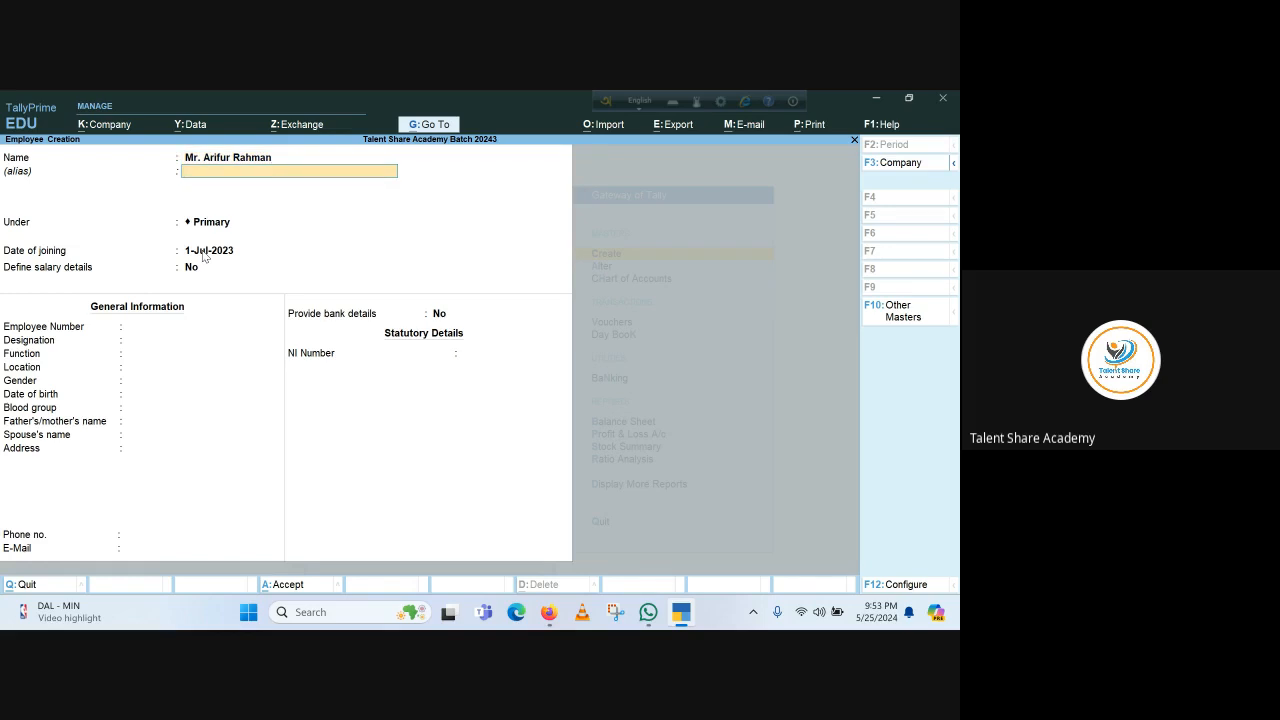
Place the employee under the Payroll Expenses group
{"action": "key", "text": "Return"}
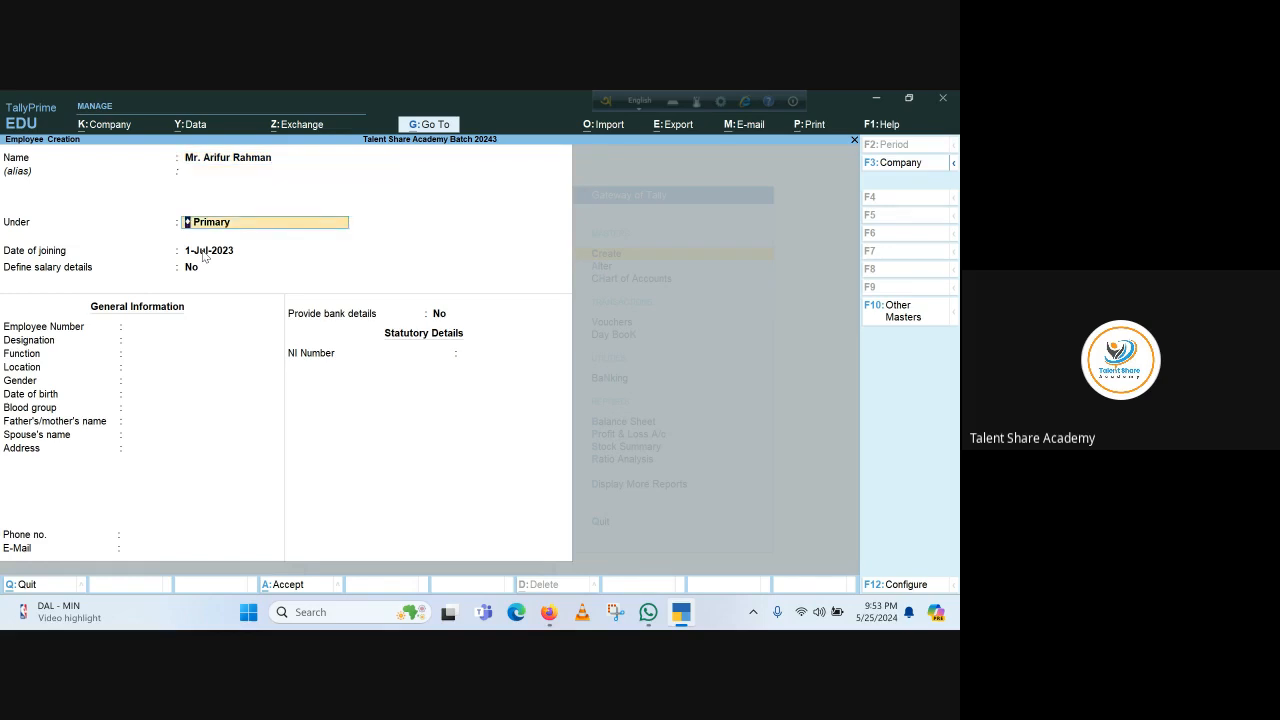
{"action": "key", "text": "BackSpace"}
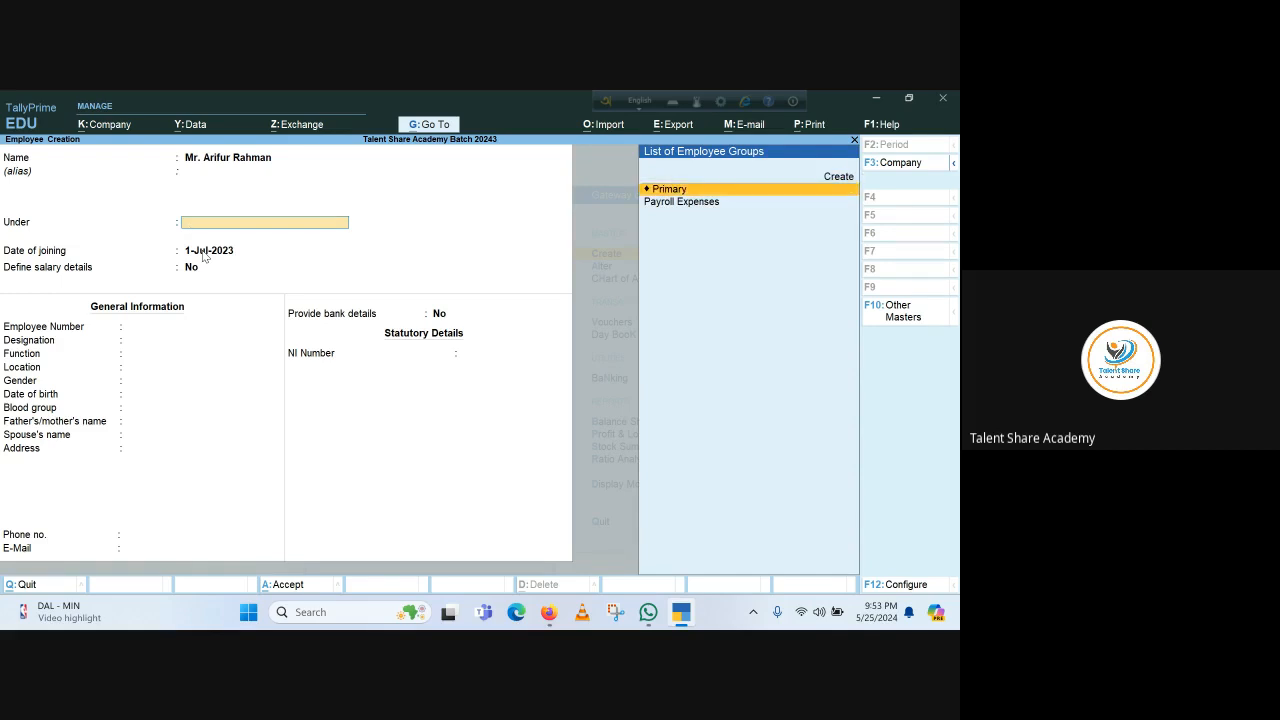
{"action": "key", "text": "Down"}
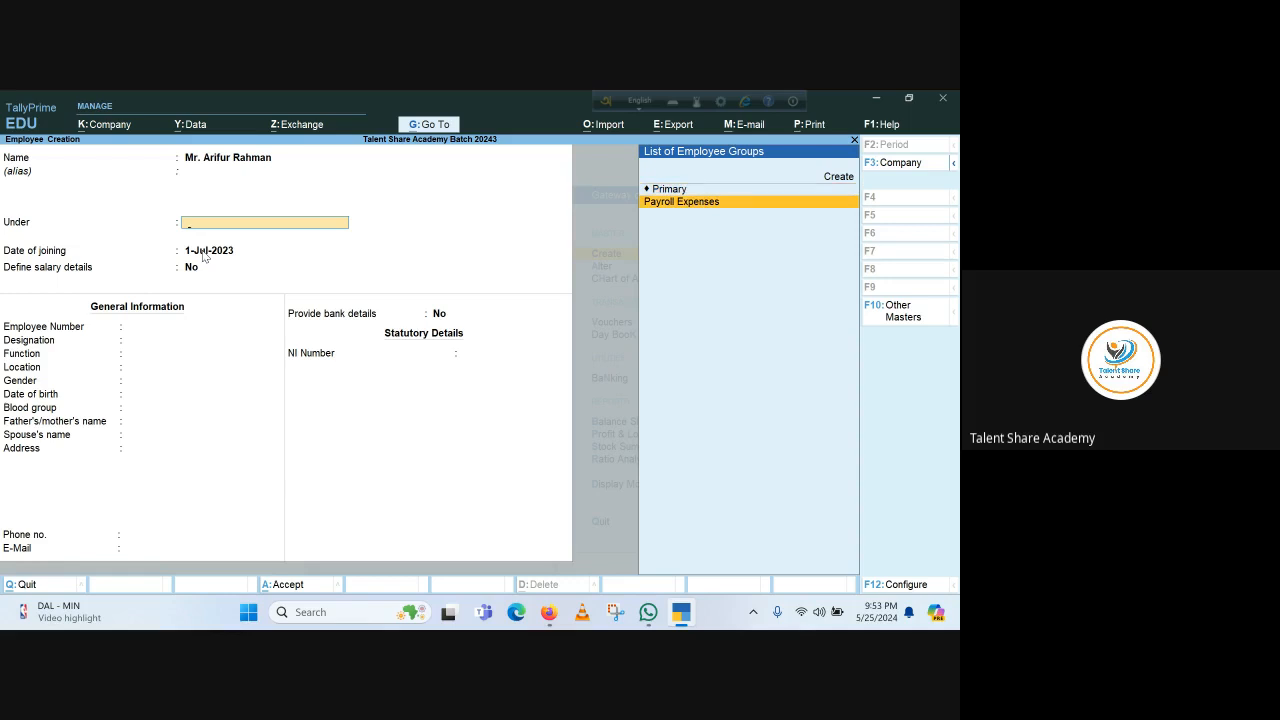
{"action": "key", "text": "Return"}
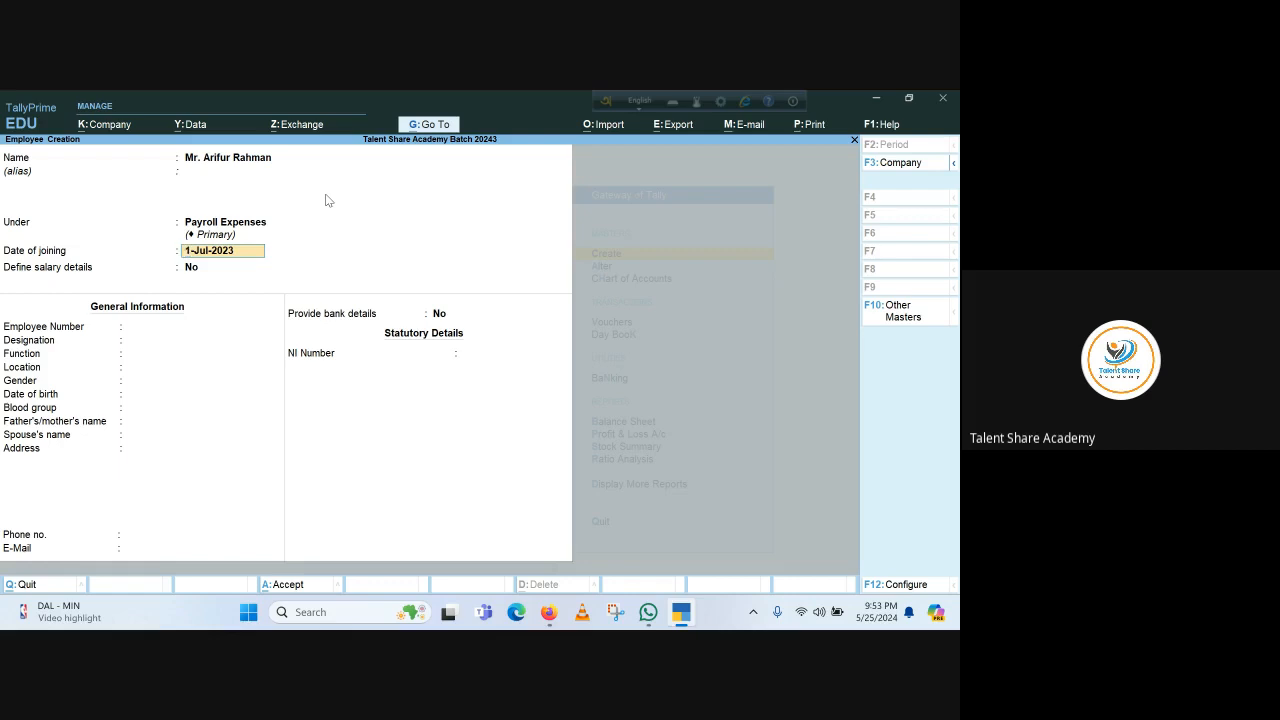
Set the date of joining to 1-Jan-2020 and answer Yes to Define salary details
{"action": "type", "text": "1.1.2020"}
{"action": "key", "text": "Return"}
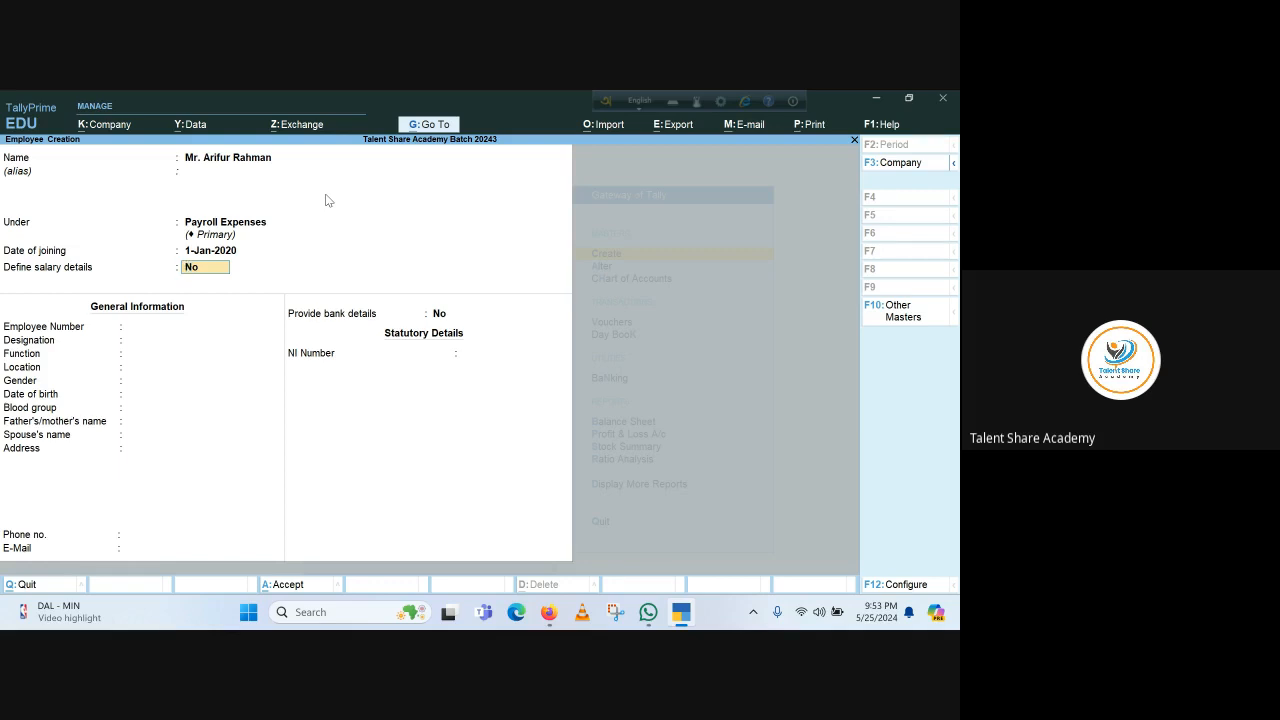
{"action": "type", "text": "y"}
{"action": "key", "text": "Return"}
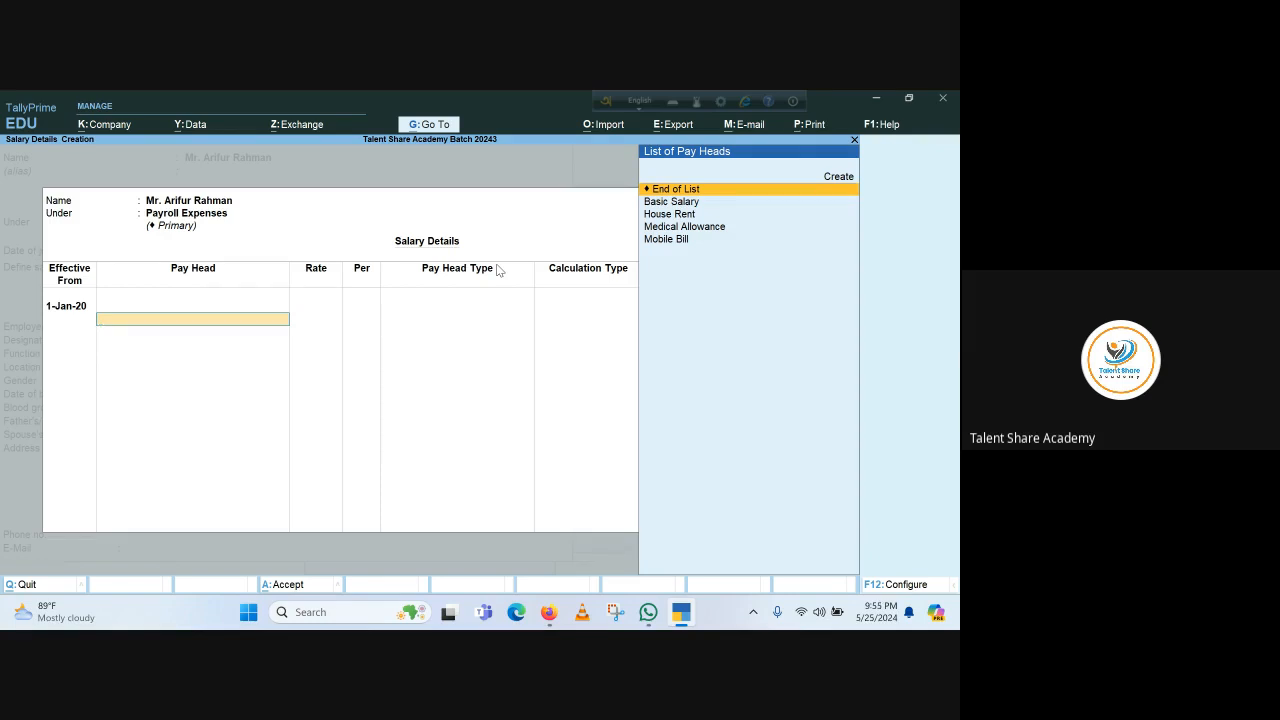
Browse the List of Pay Heads, then quit Salary Details without adding any pay heads
{"action": "key", "text": "Down"}
{"action": "key", "text": "Down"}
{"action": "key", "text": "Down"}
{"action": "key", "text": "Down"}
{"action": "key", "text": "Up"}
{"action": "key", "text": "Up"}
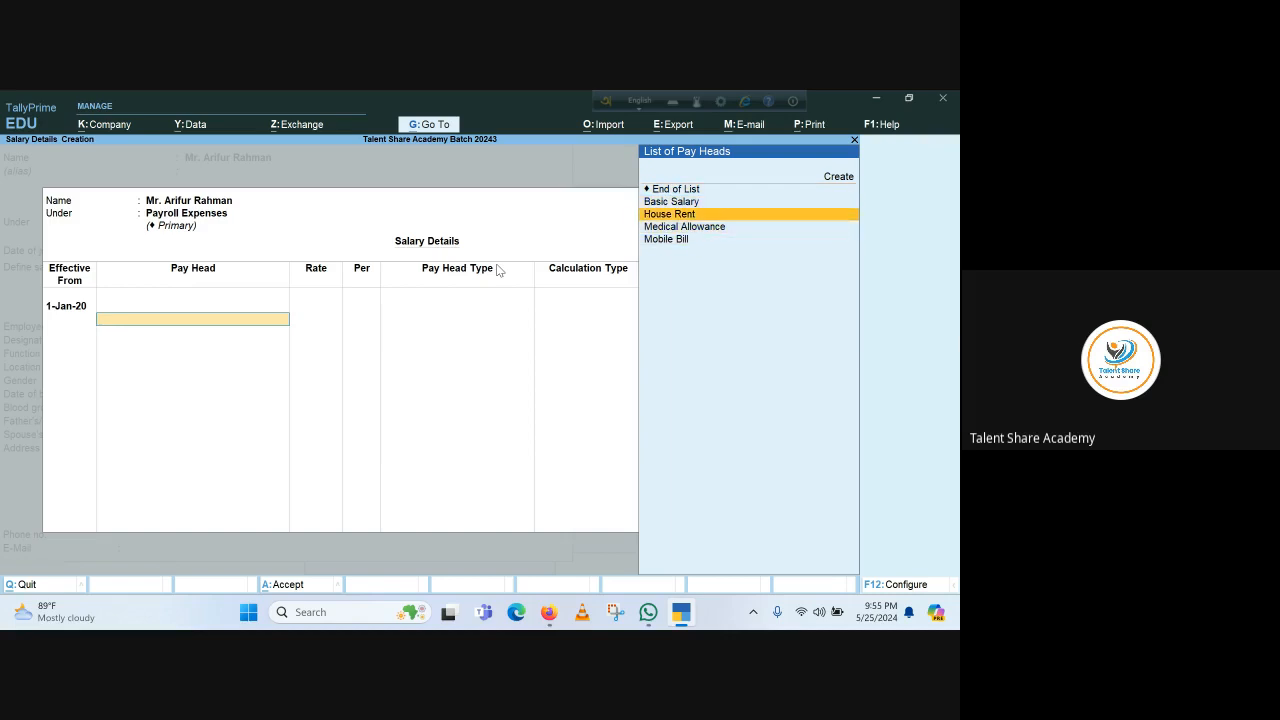
{"action": "key", "text": "Up"}
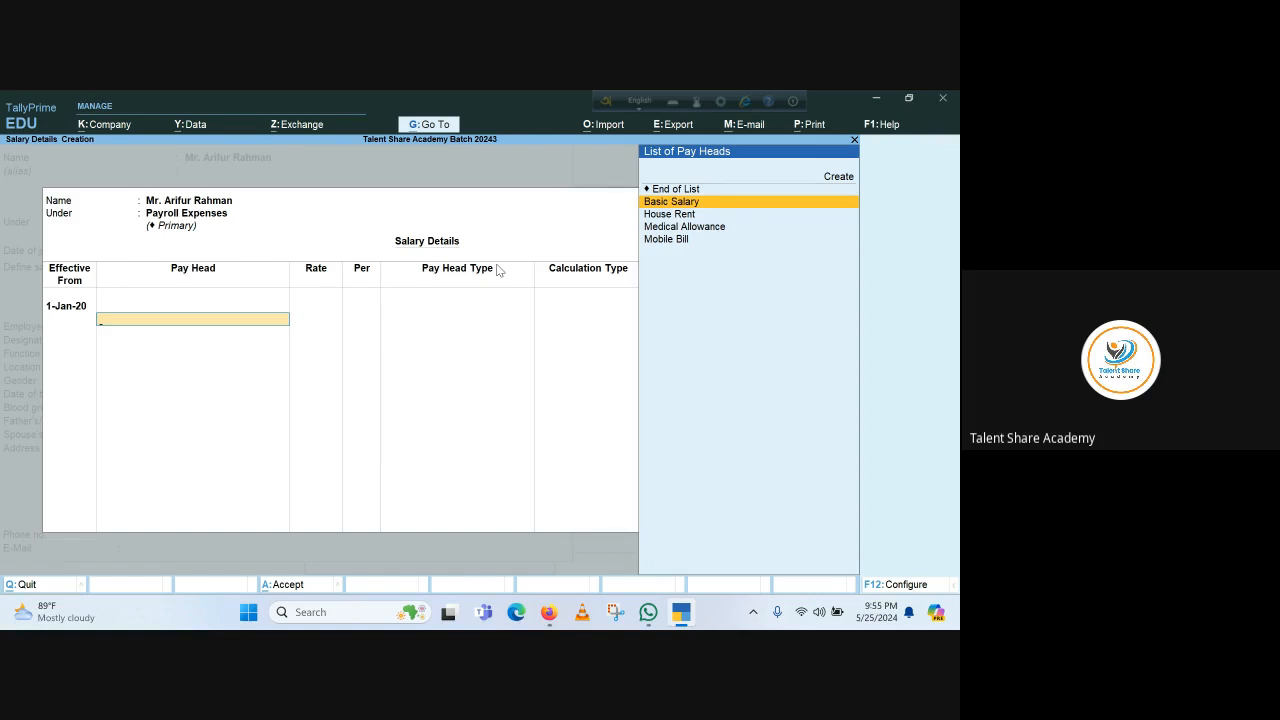
{"action": "key", "text": "Escape"}
{"action": "type", "text": "y"}
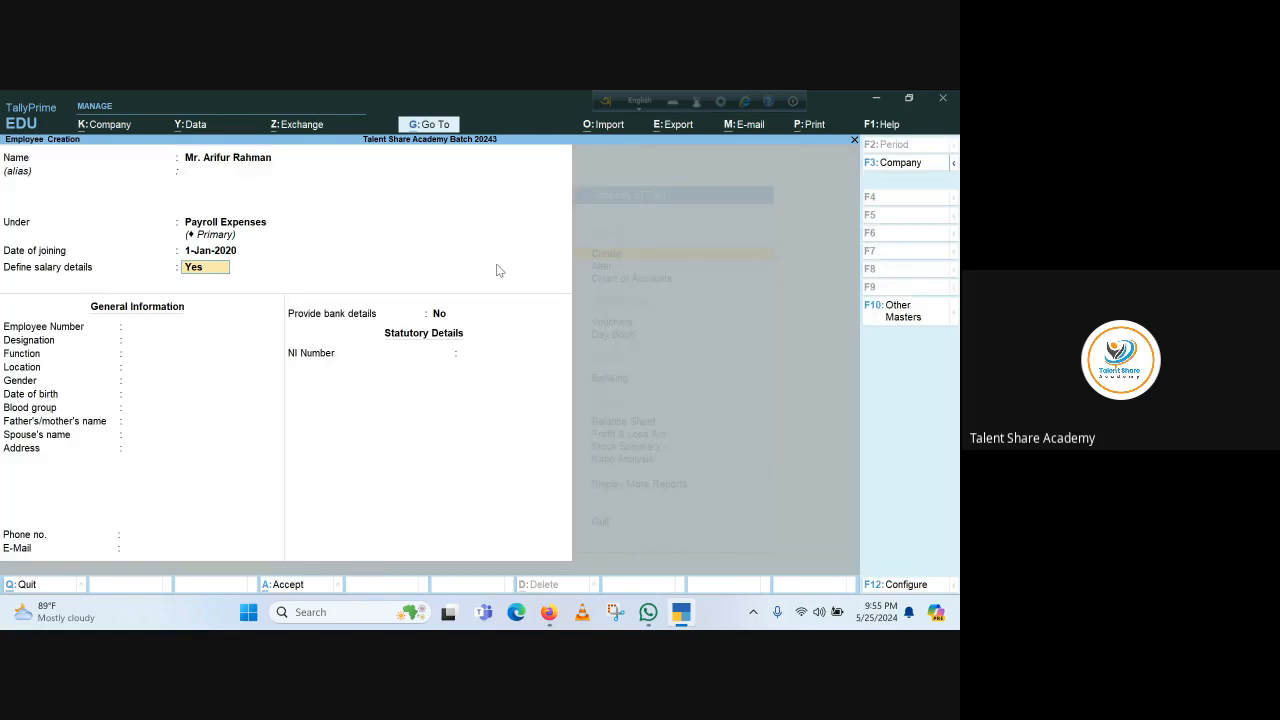
{"action": "type", "text": "n"}
Leave salary details undefined and set the Employee Number to 202, correcting a mistyped entry
{"action": "key", "text": "Return"}
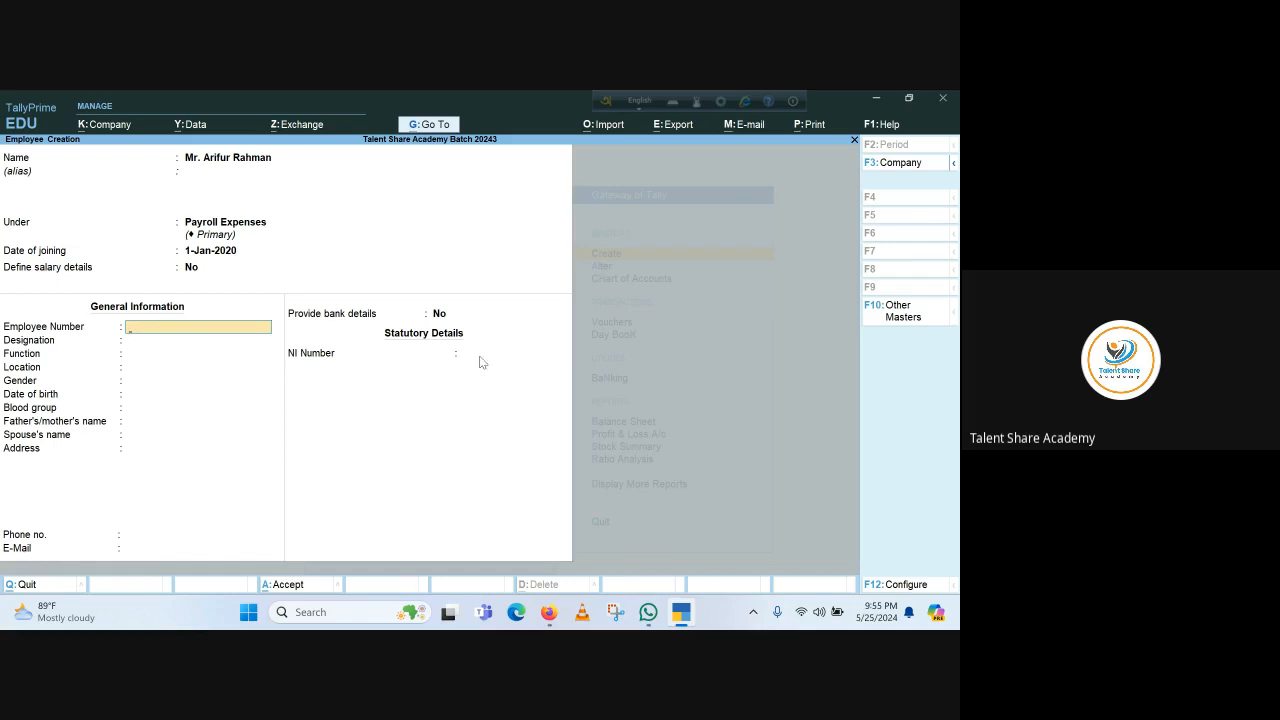
{"action": "type", "text": "M"}
{"action": "type", "text": "r. Ar"}
{"action": "key", "text": "BackSpace"}
{"action": "key", "text": "BackSpace"}
{"action": "key", "text": "BackSpace"}
{"action": "key", "text": "BackSpace"}
{"action": "key", "text": "BackSpace"}
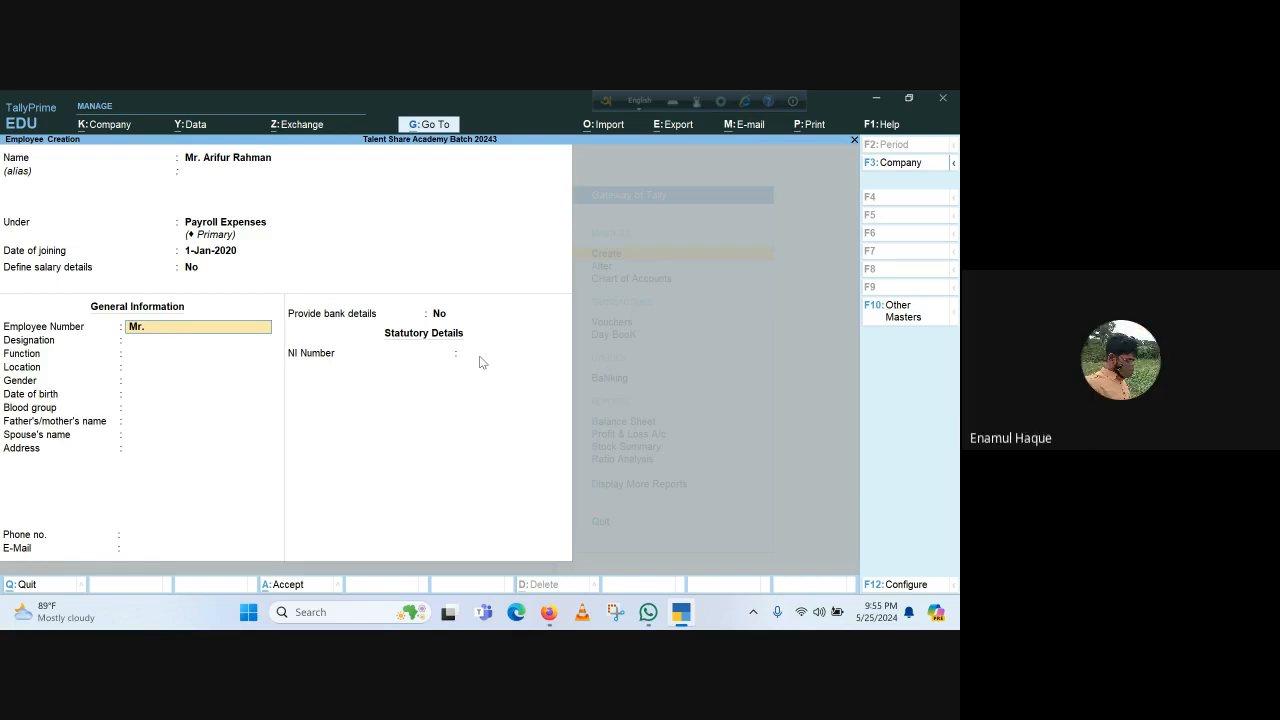
{"action": "key", "text": "BackSpace"}
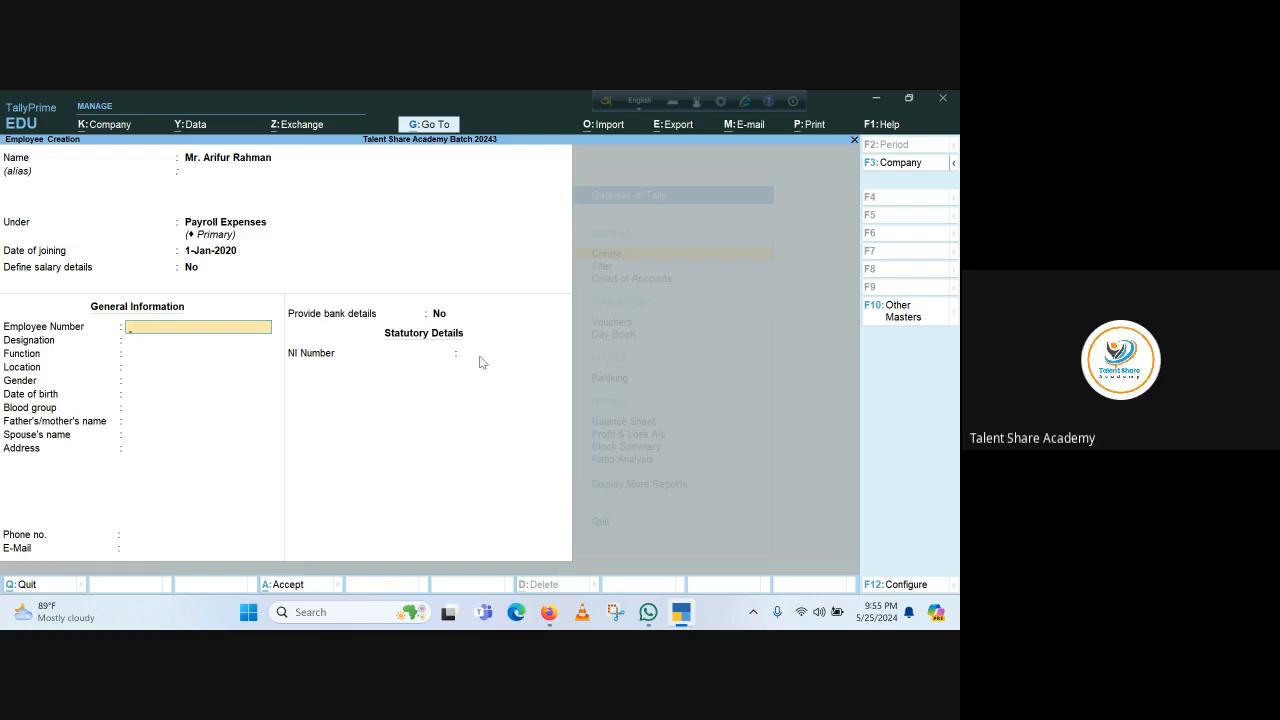
{"action": "type", "text": "202"}
{"action": "key", "text": "Return"}
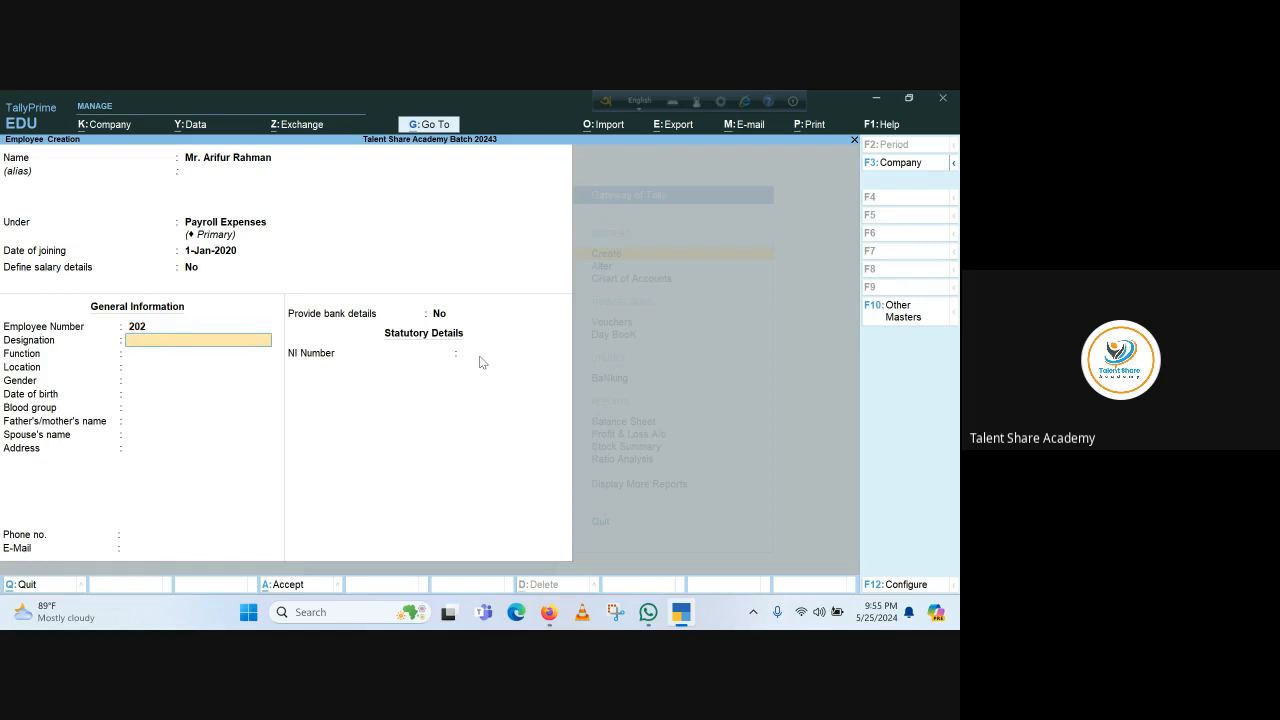
Enter designation Manager, function Accounting and location Head Office
{"action": "type", "text": "Manager"}
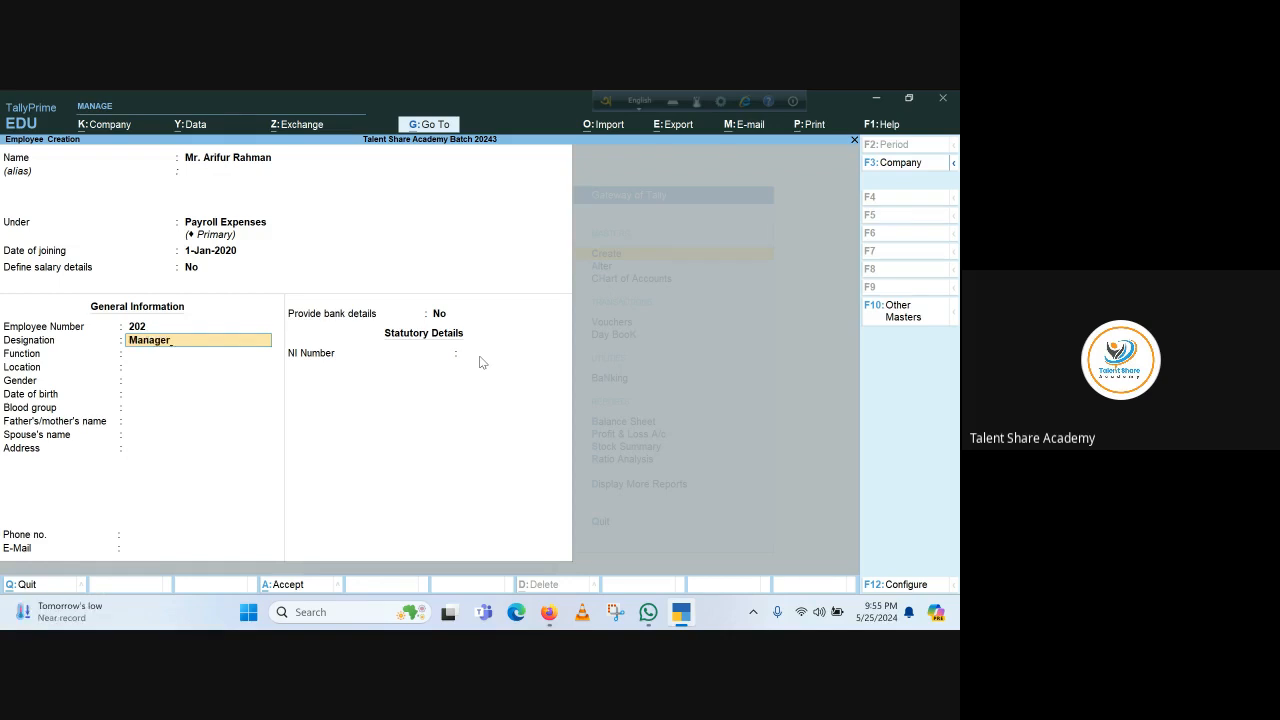
{"action": "key", "text": "Return"}
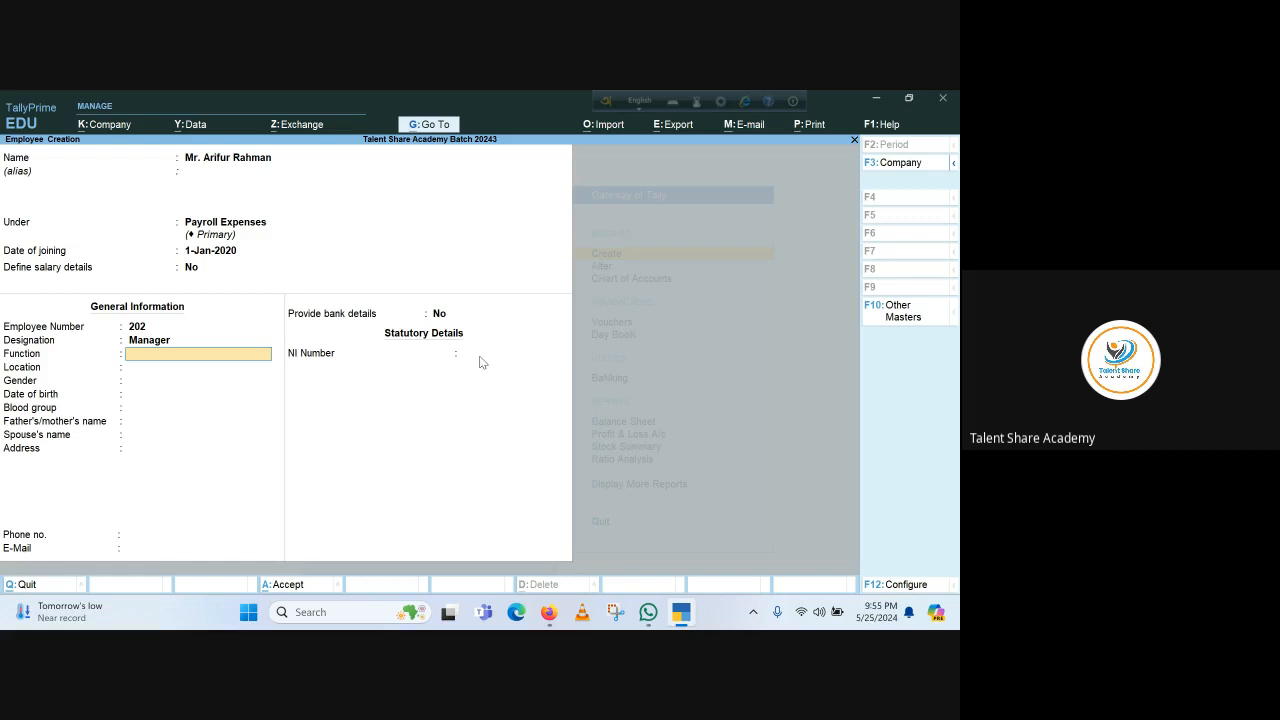
{"action": "type", "text": "Accounting"}
{"action": "key", "text": "Return"}
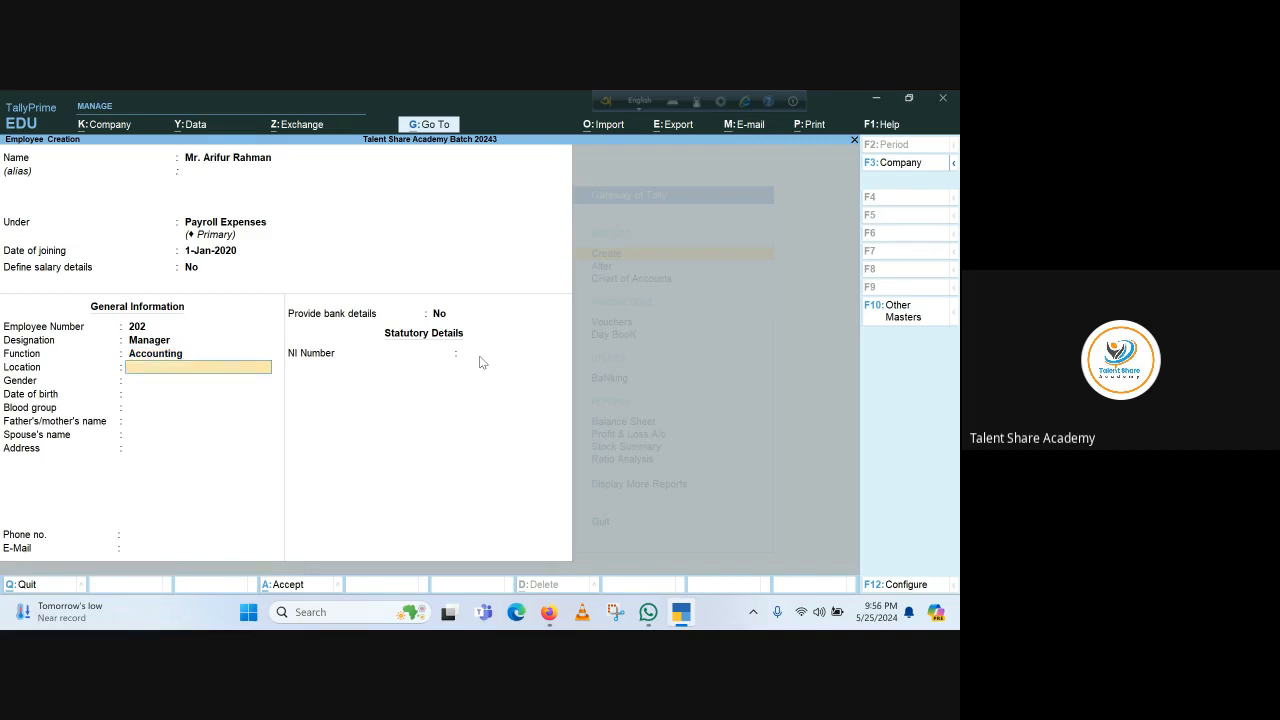
{"action": "type", "text": "D"}
{"action": "key", "text": "BackSpace"}
{"action": "type", "text": "Head Office"}
Set gender Male, date of birth 1-Jan-1990 and blood group B Positive
{"action": "key", "text": "Return"}
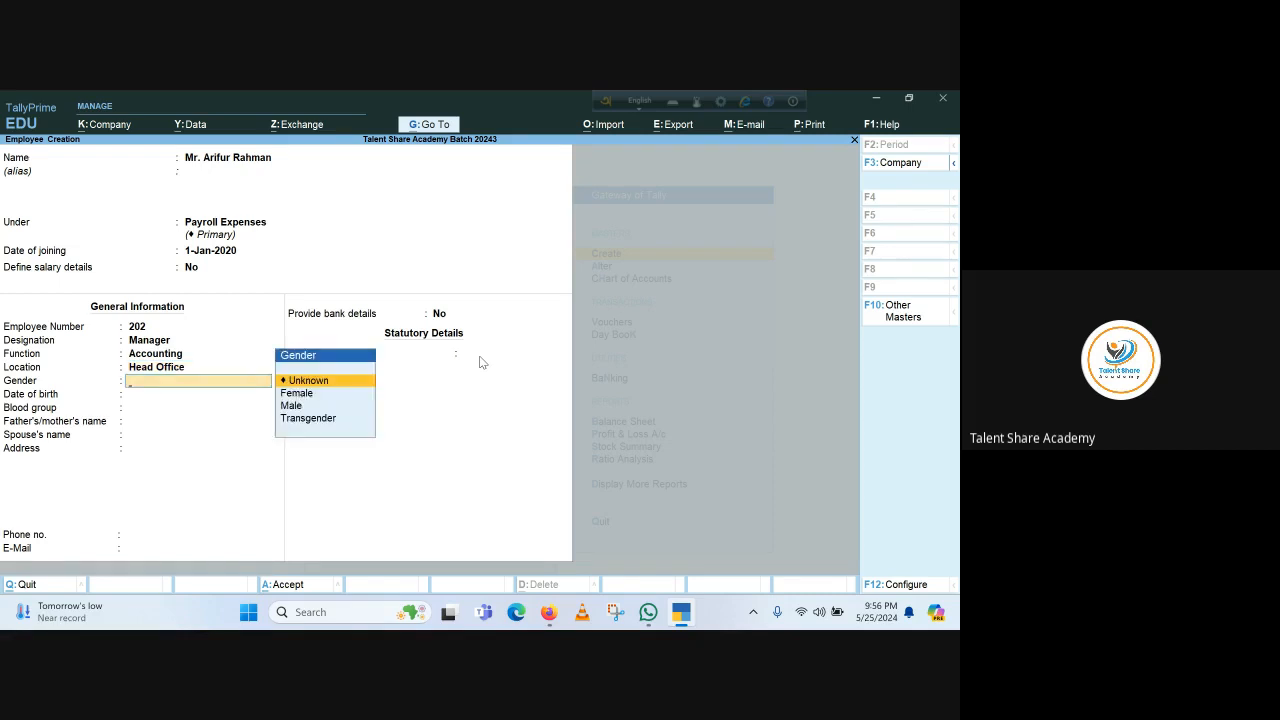
{"action": "key", "text": "Down"}
{"action": "key", "text": "Down"}
{"action": "key", "text": "Return"}
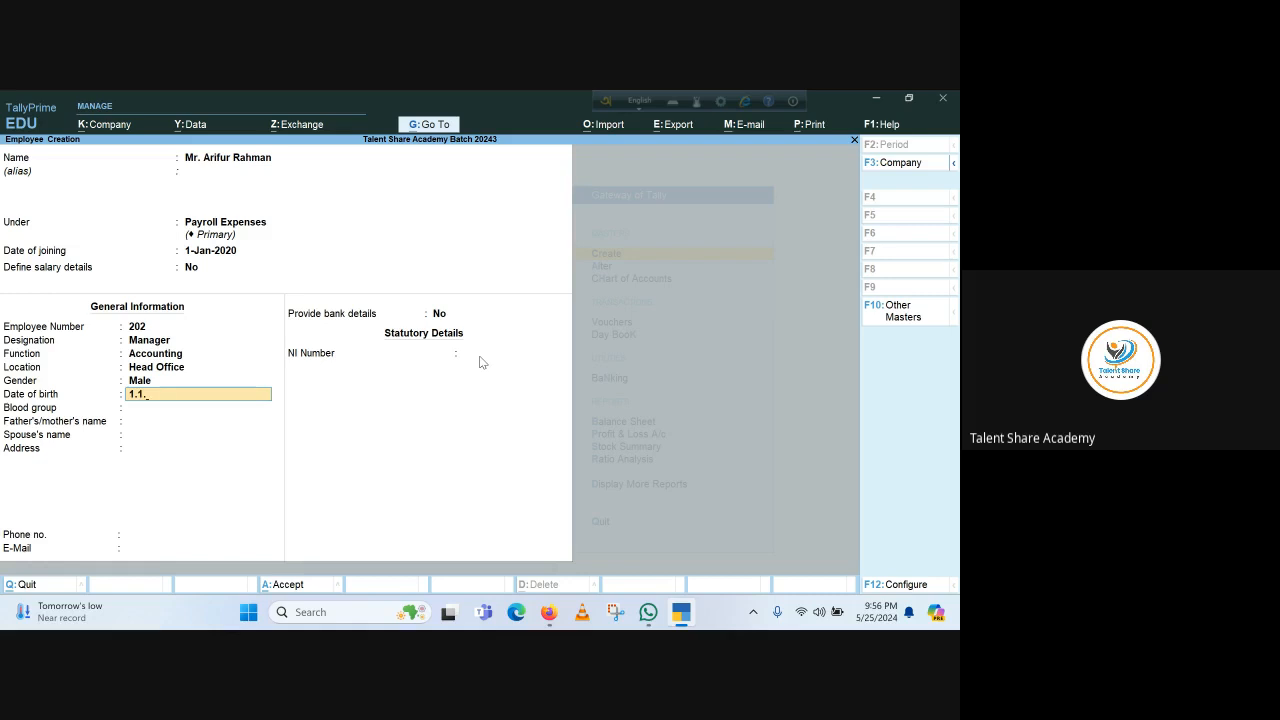
{"action": "type", "text": "1.1.1990"}
{"action": "key", "text": "Return"}
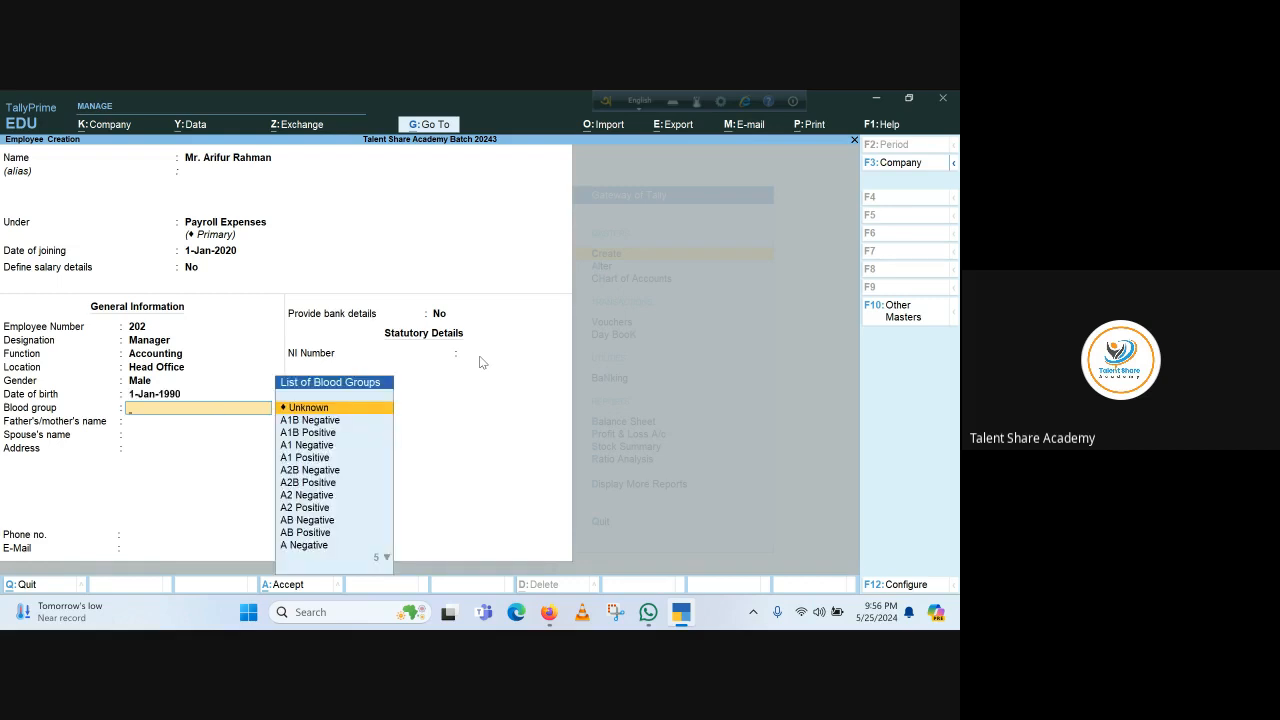
{"action": "key", "text": "Down"}
{"action": "key", "text": "Down"}
{"action": "key", "text": "Down"}
{"action": "key", "text": "Down"}
{"action": "key", "text": "Down"}
{"action": "key", "text": "Down"}
{"action": "key", "text": "Down"}
{"action": "key", "text": "Down"}
{"action": "key", "text": "Down"}
{"action": "key", "text": "Down"}
{"action": "key", "text": "Down"}
{"action": "key", "text": "Down"}
{"action": "key", "text": "Down"}
{"action": "key", "text": "Down"}
{"action": "key", "text": "Down"}
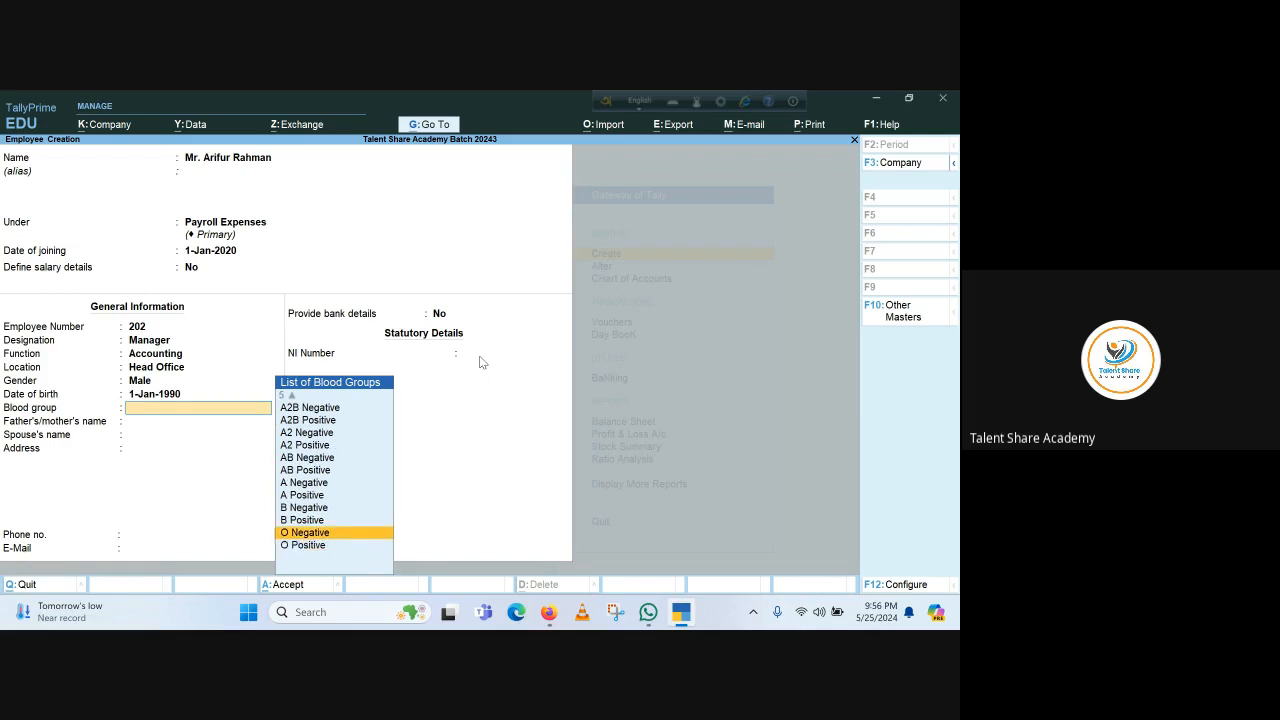
{"action": "key", "text": "Up"}
{"action": "key", "text": "Return"}
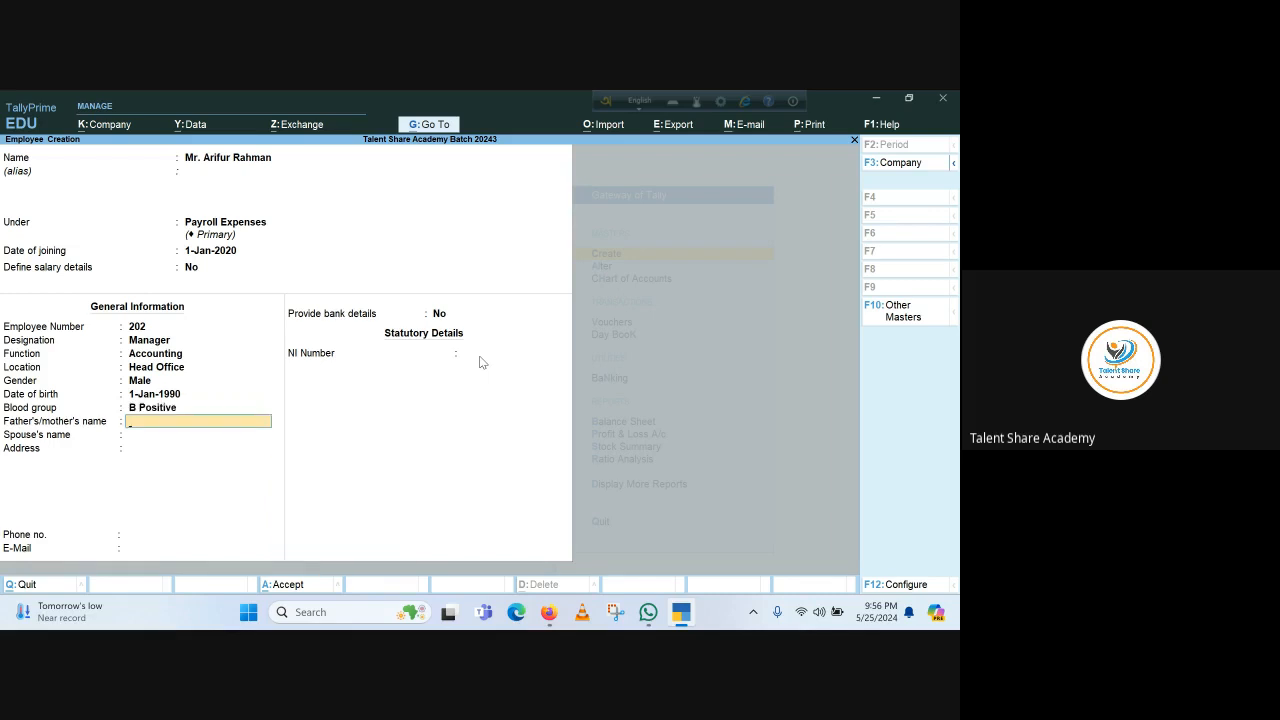
Enter the parent's name, skip the spouse, then fill in the address, phone number and e-mail
{"action": "key", "text": "Return"}
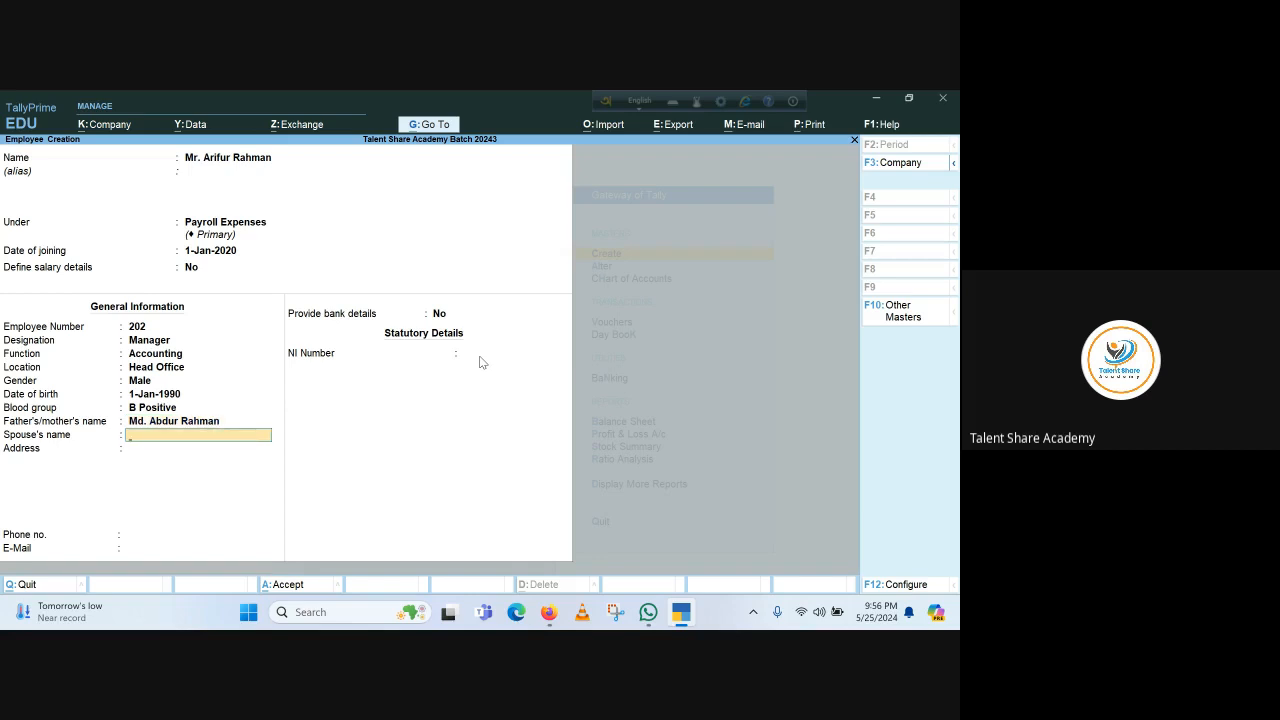
{"action": "key", "text": "Return"}
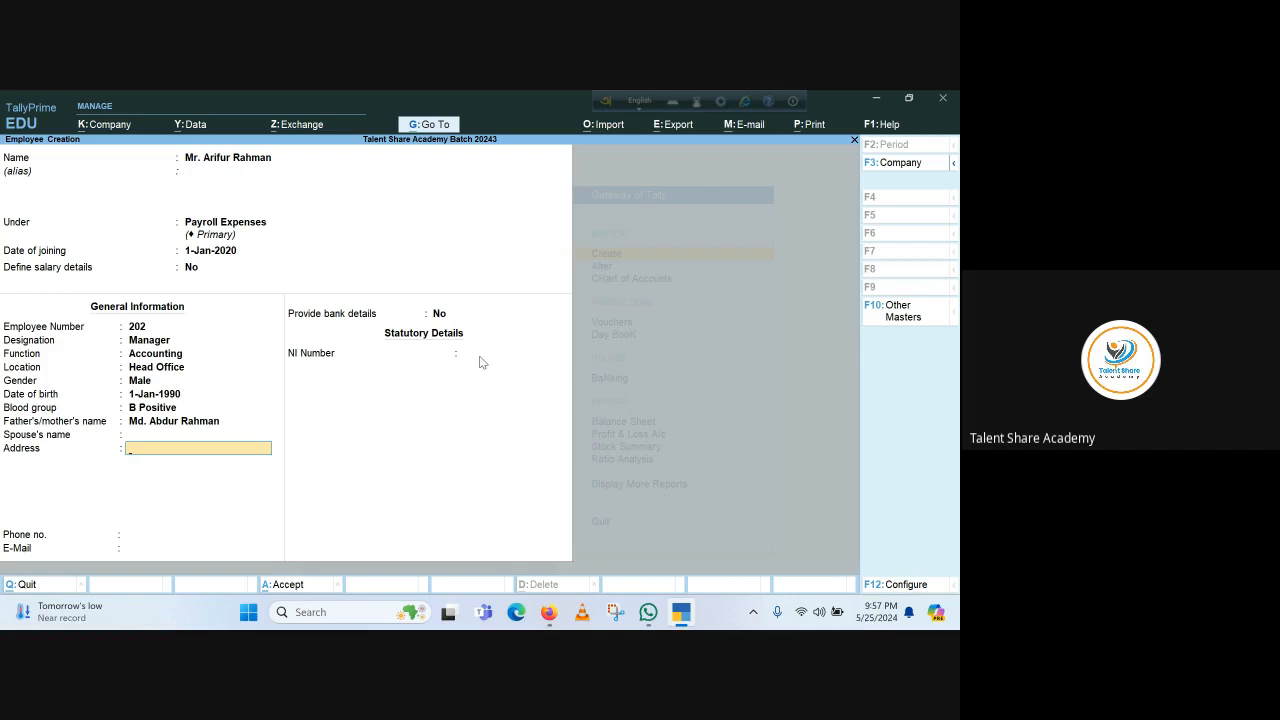
{"action": "type", "text": "Mohakhali, Dhaka"}
{"action": "key", "text": "Return"}
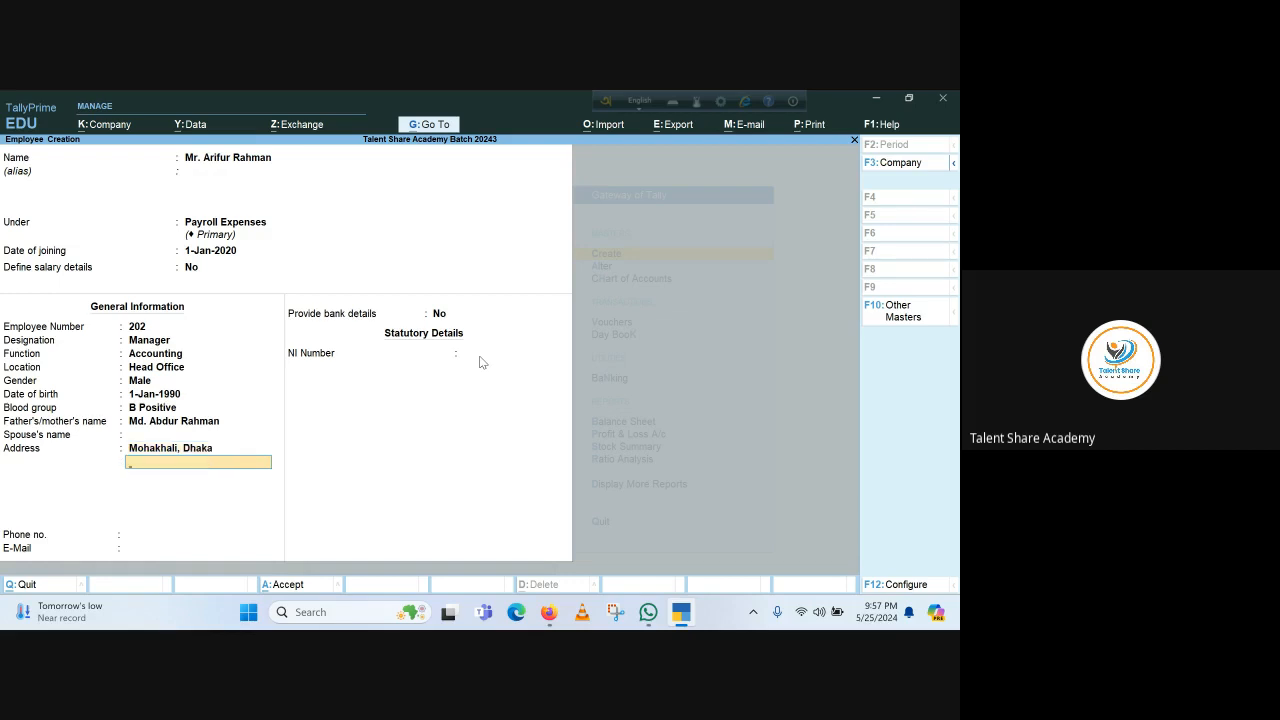
{"action": "key", "text": "Return"}
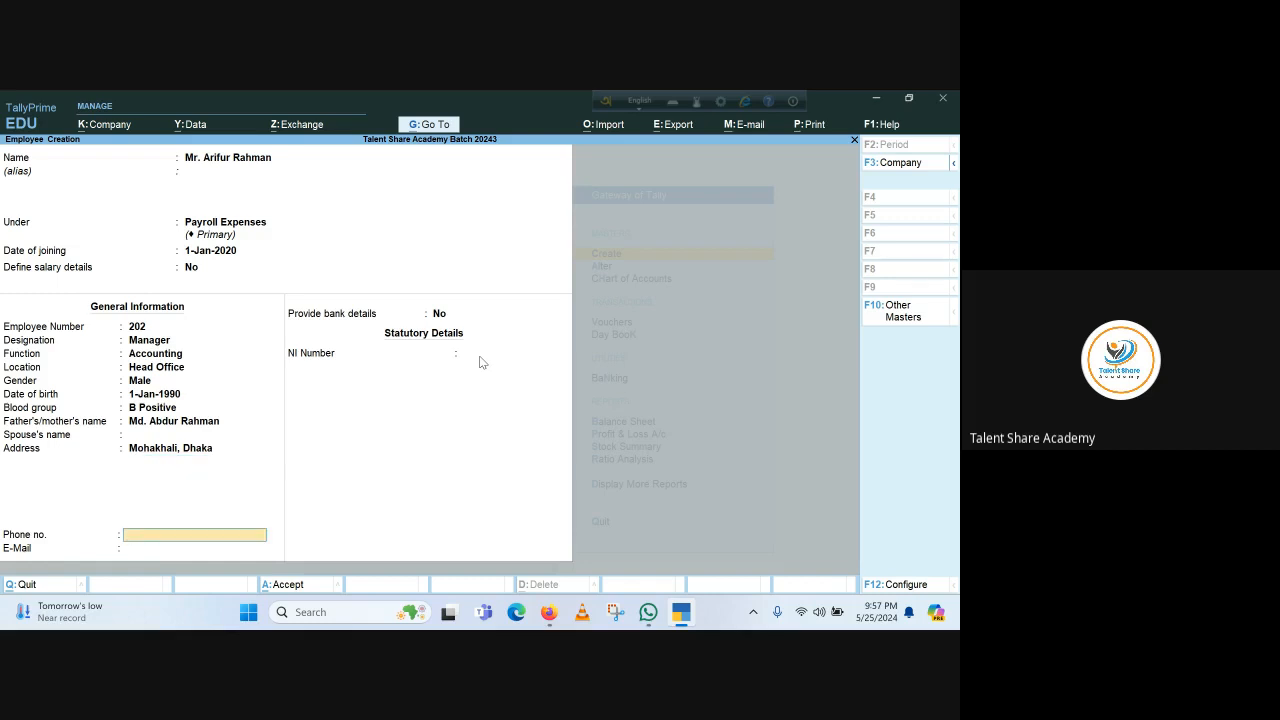
{"action": "key", "text": "Return"}
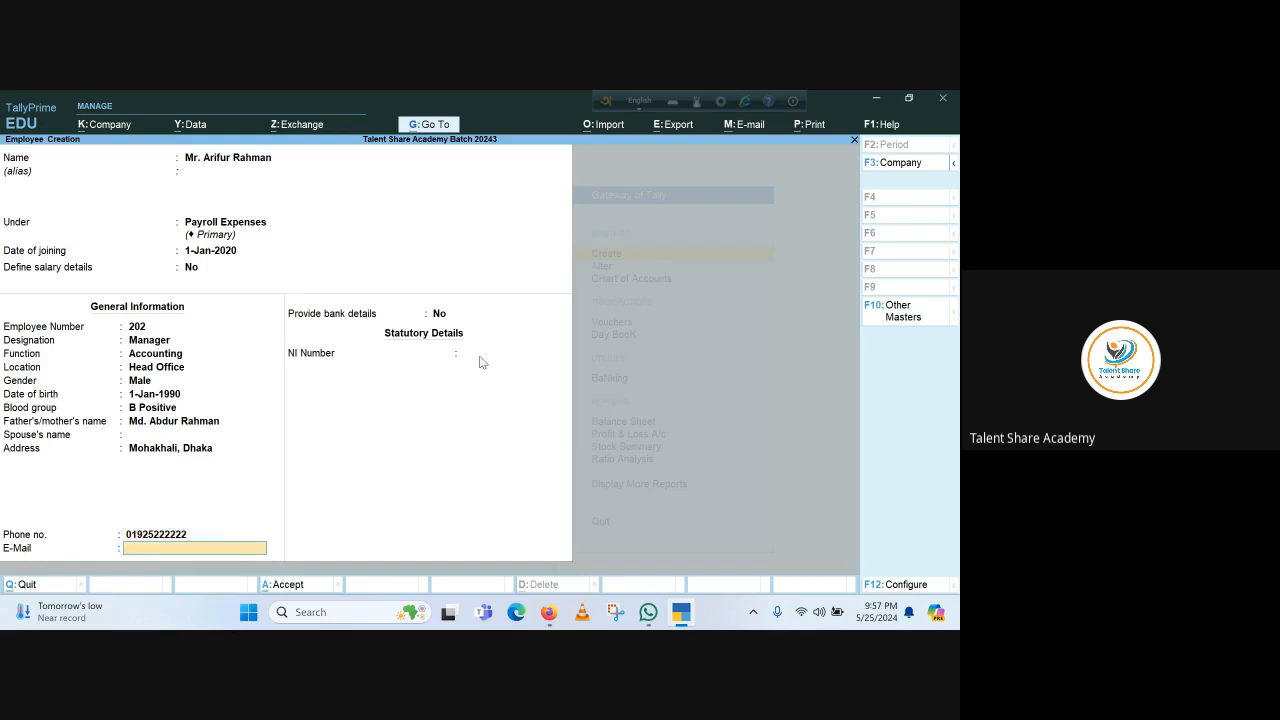
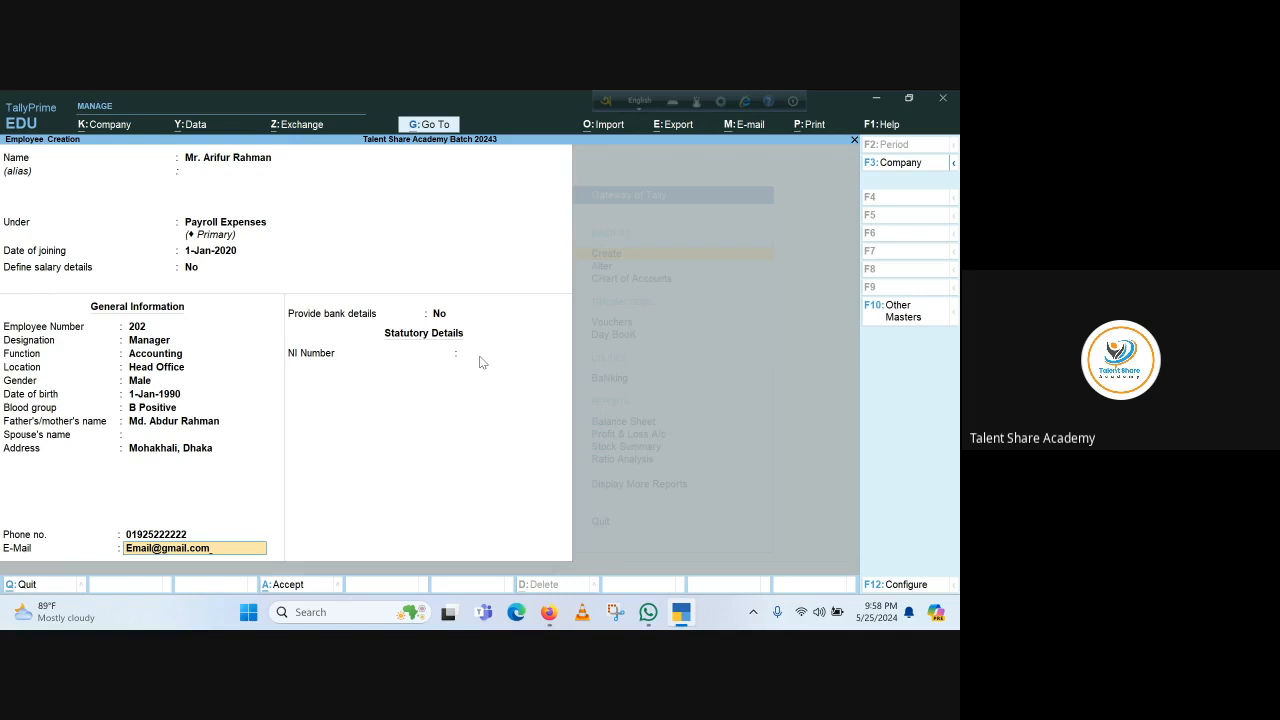
{"action": "key", "text": "Return"}
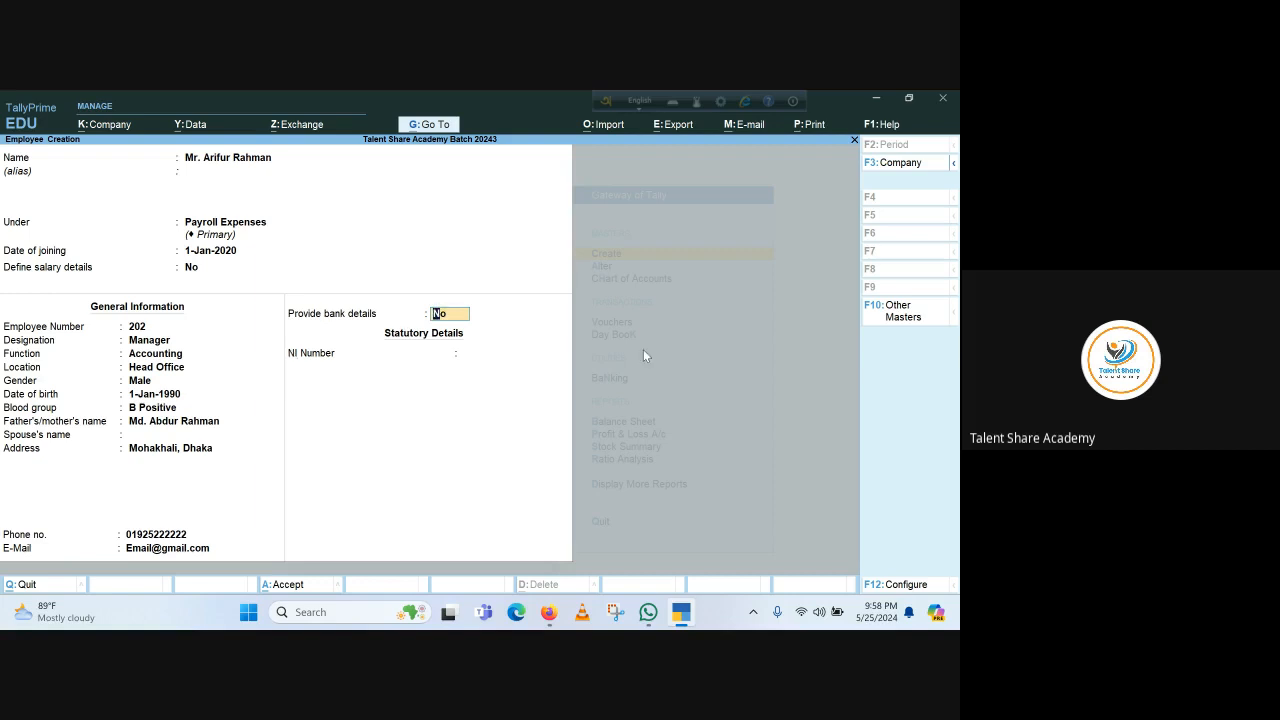
Turn on bank details and enter the employee's bank account number
{"action": "type", "text": "y"}
{"action": "key", "text": "Return"}
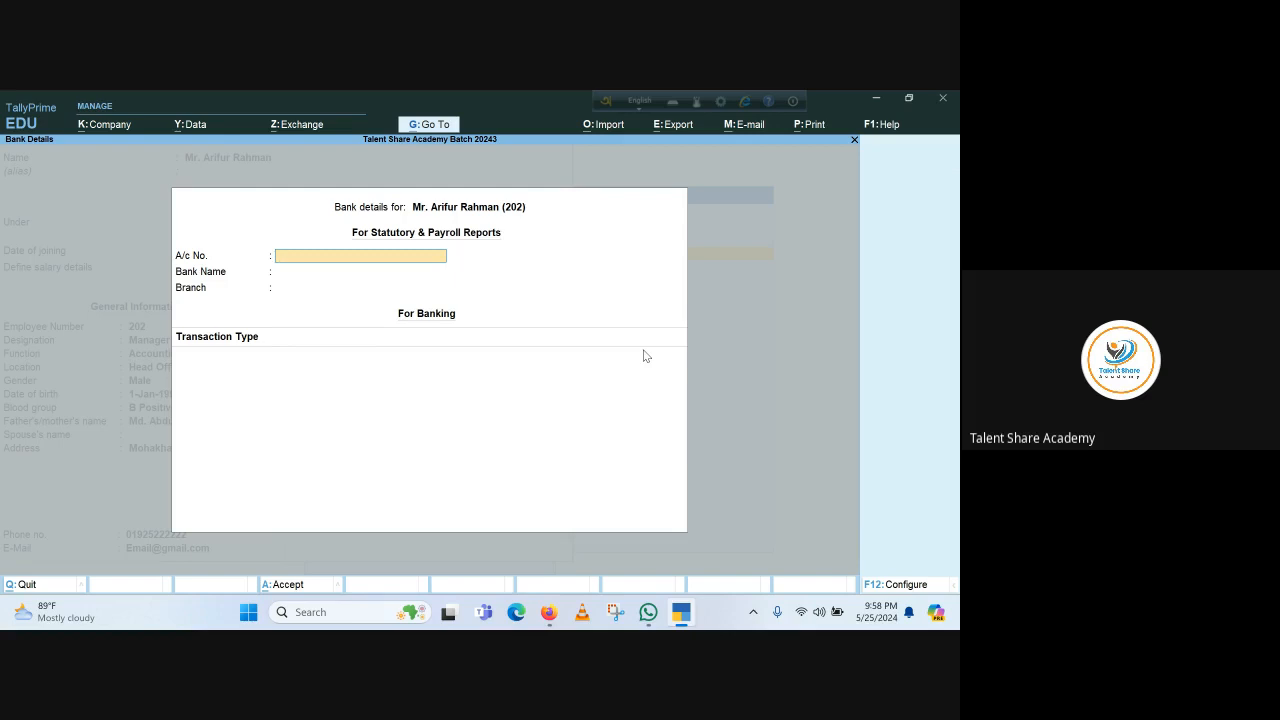
{"action": "key", "text": "Return"}
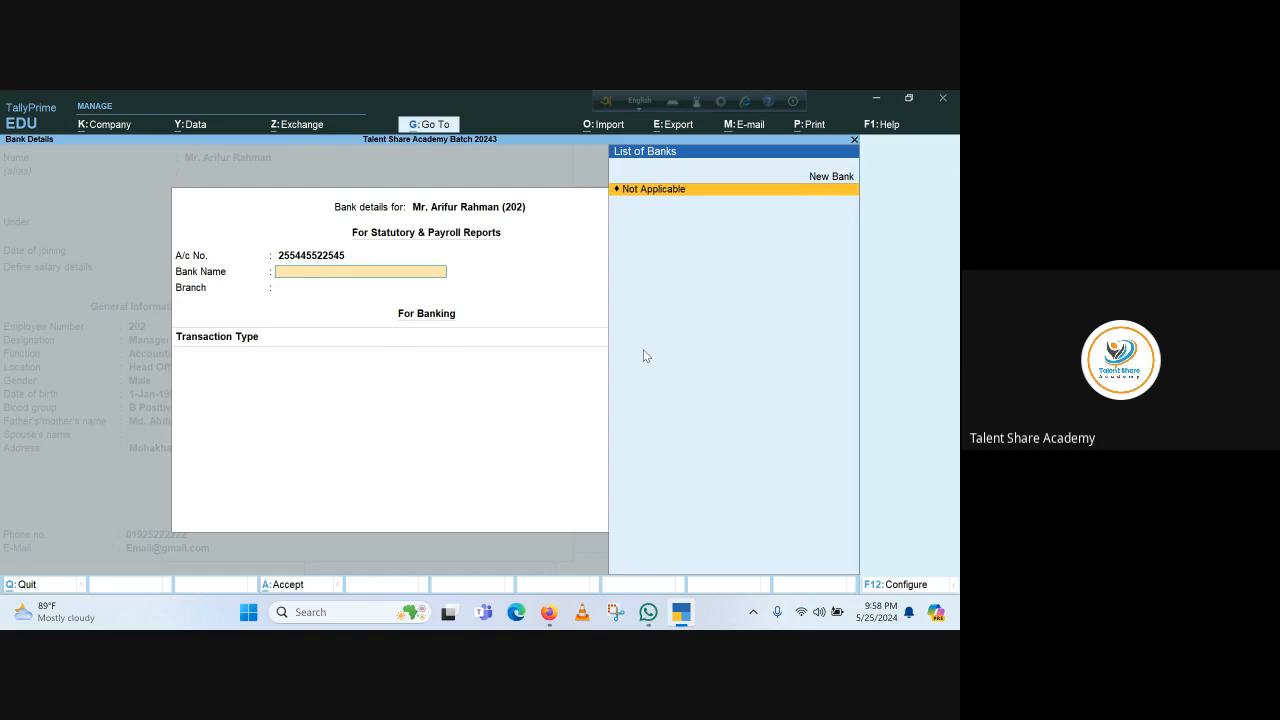
Create the new bank First Security Islami Bank with branch Banani
{"action": "key", "text": "Up"}
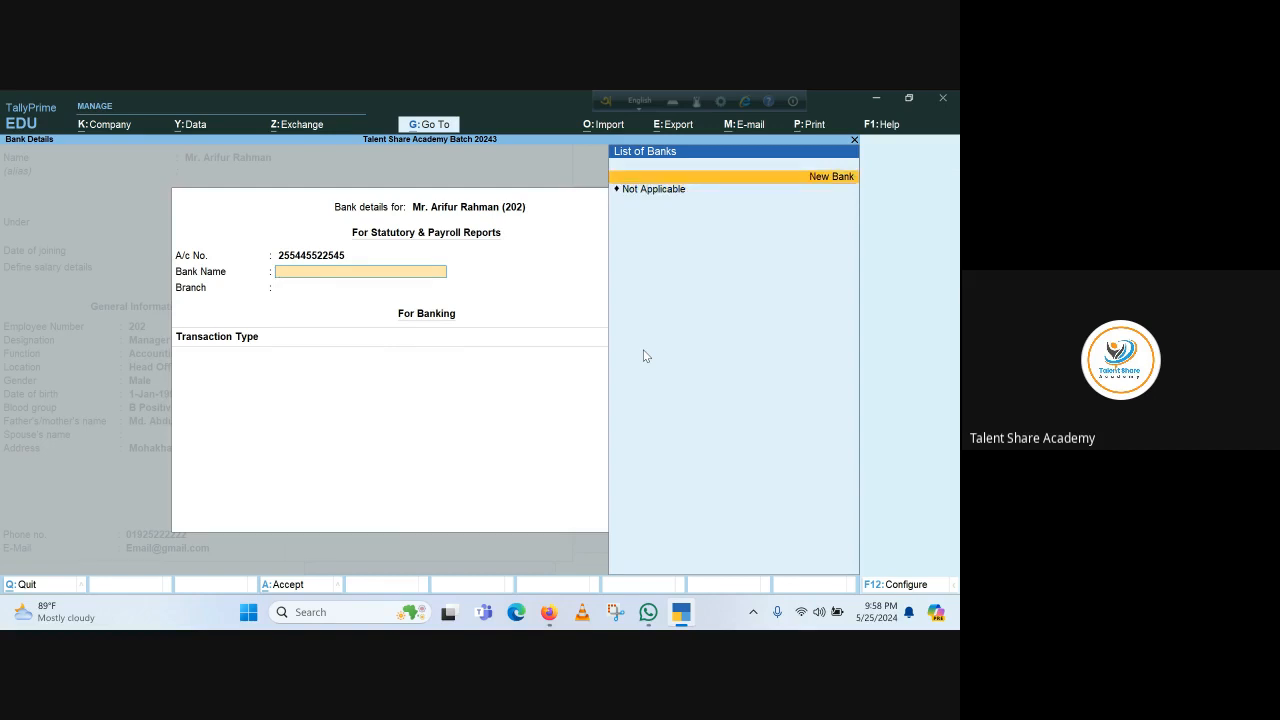
{"action": "key", "text": "Return"}
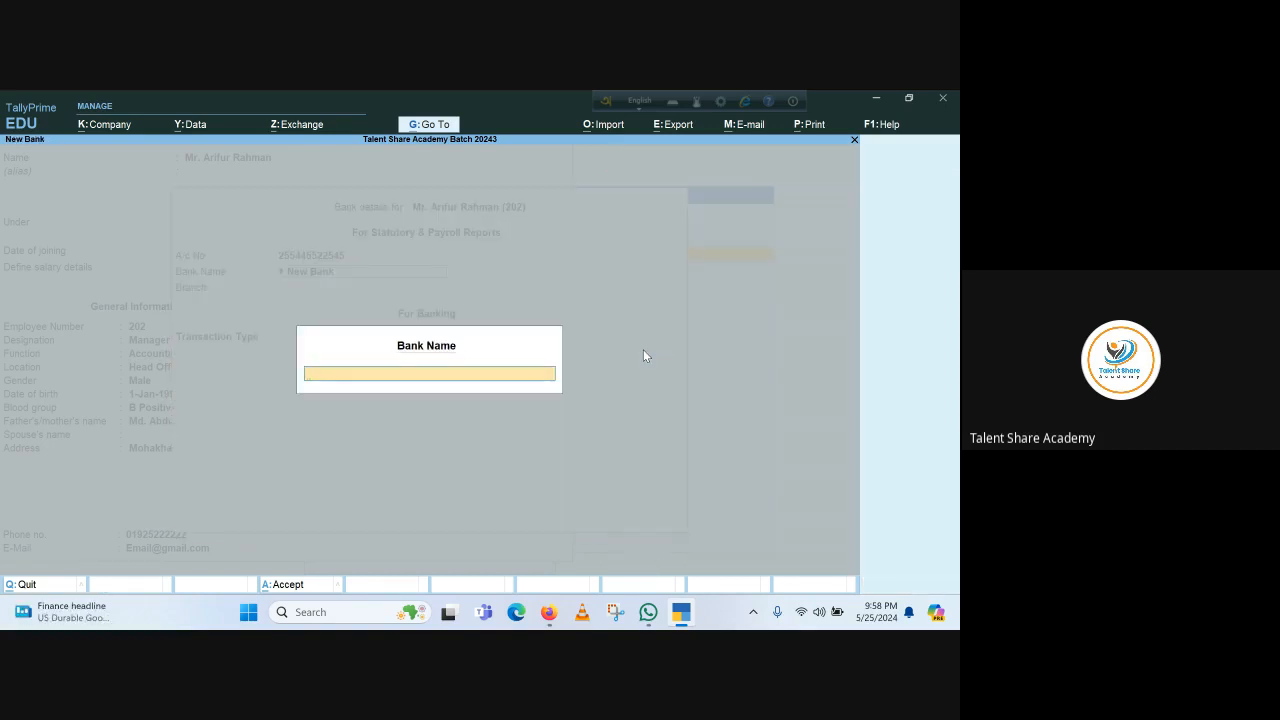
{"action": "type", "text": "First Security Islami Bank"}
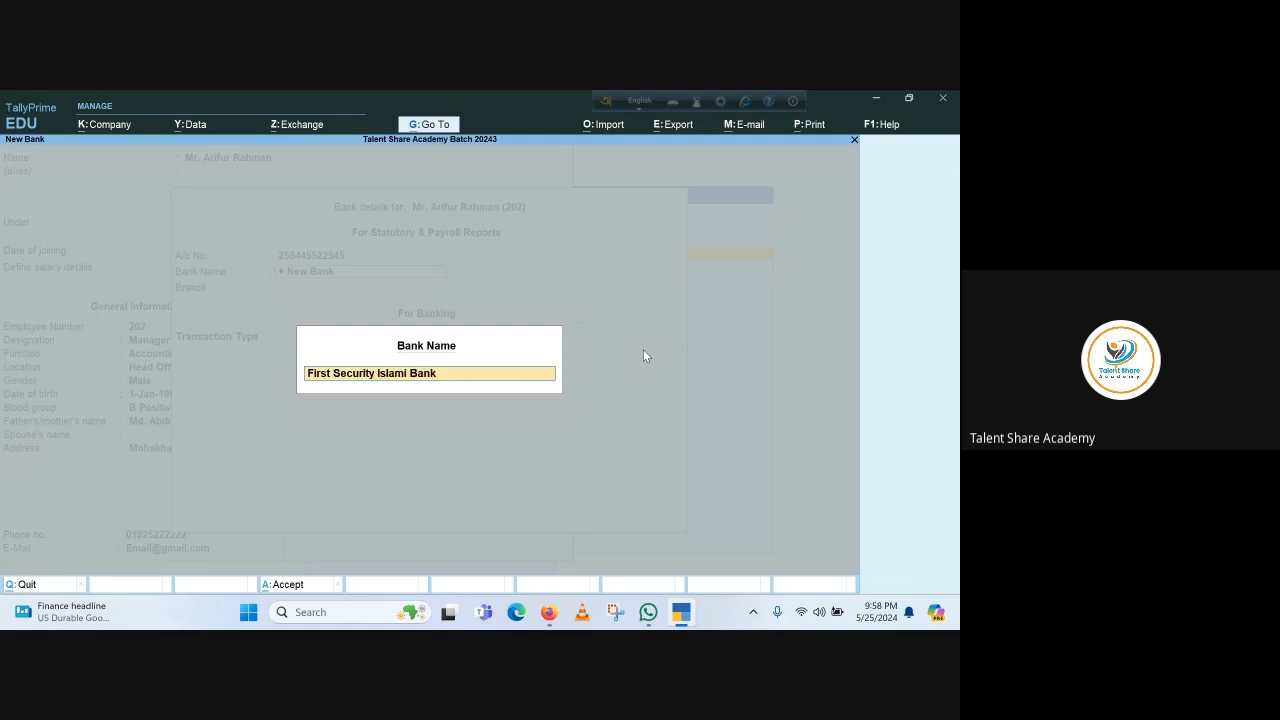
{"action": "key", "text": "Return"}
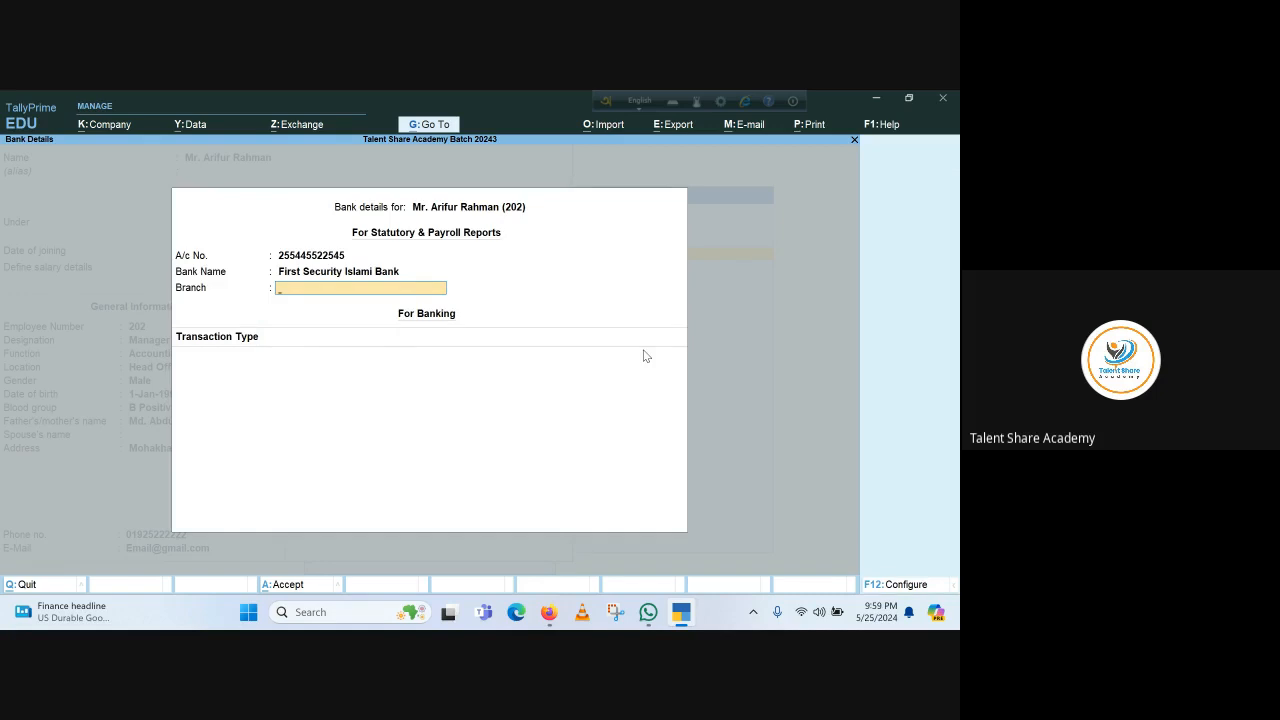
{"action": "type", "text": "Banani"}
{"action": "key", "text": "Return"}
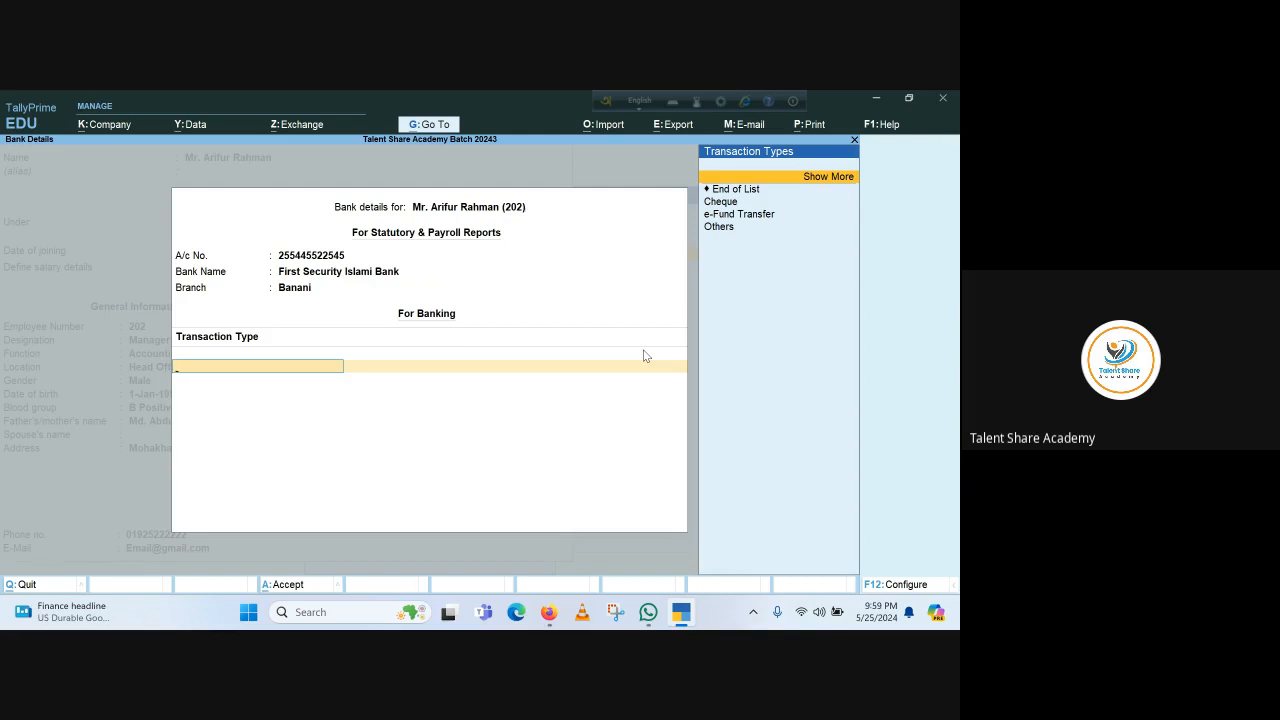
Set the transaction type to e-Fund Transfer and accept its prefilled details
{"action": "key", "text": "Down"}
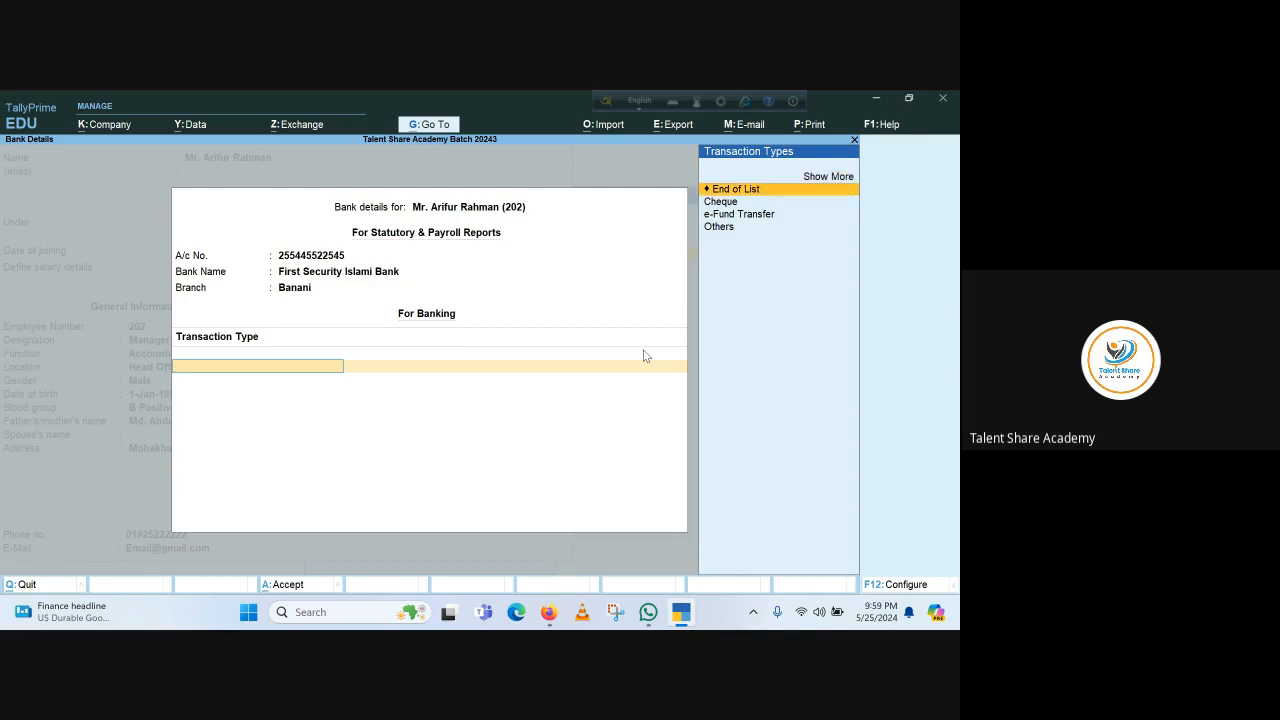
{"action": "key", "text": "Down"}
{"action": "key", "text": "Down"}
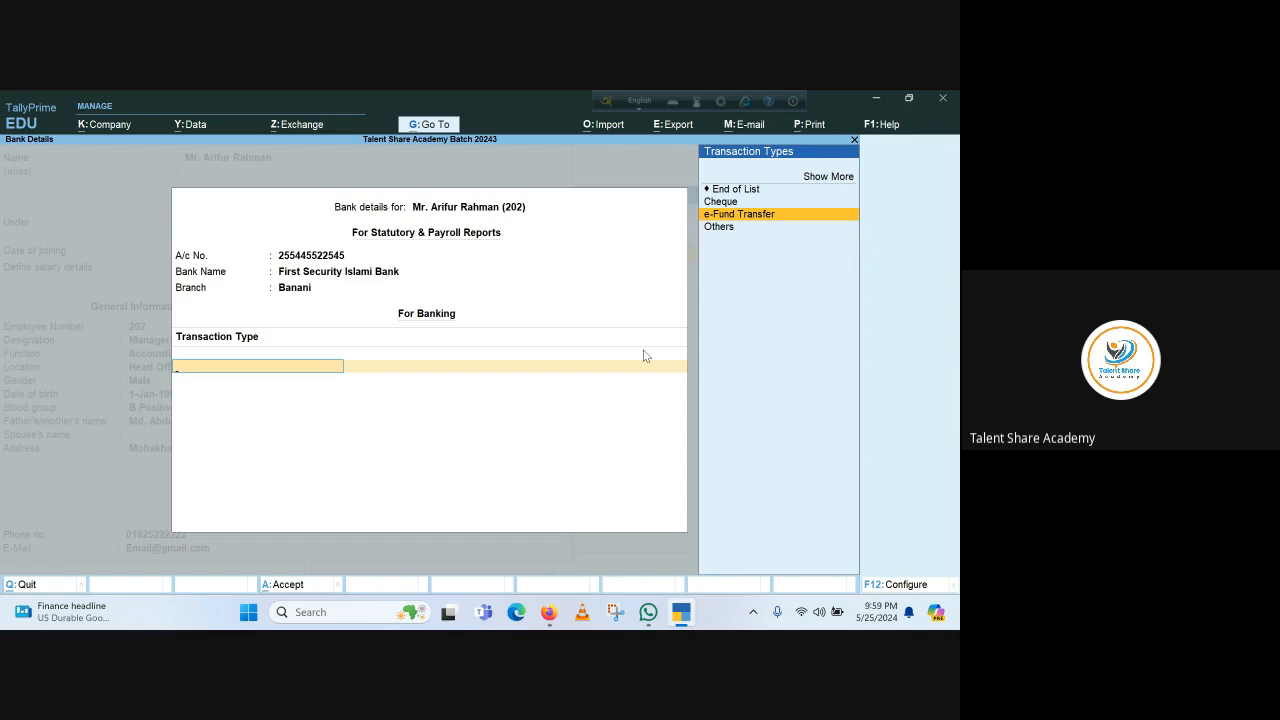
{"action": "key", "text": "Return"}
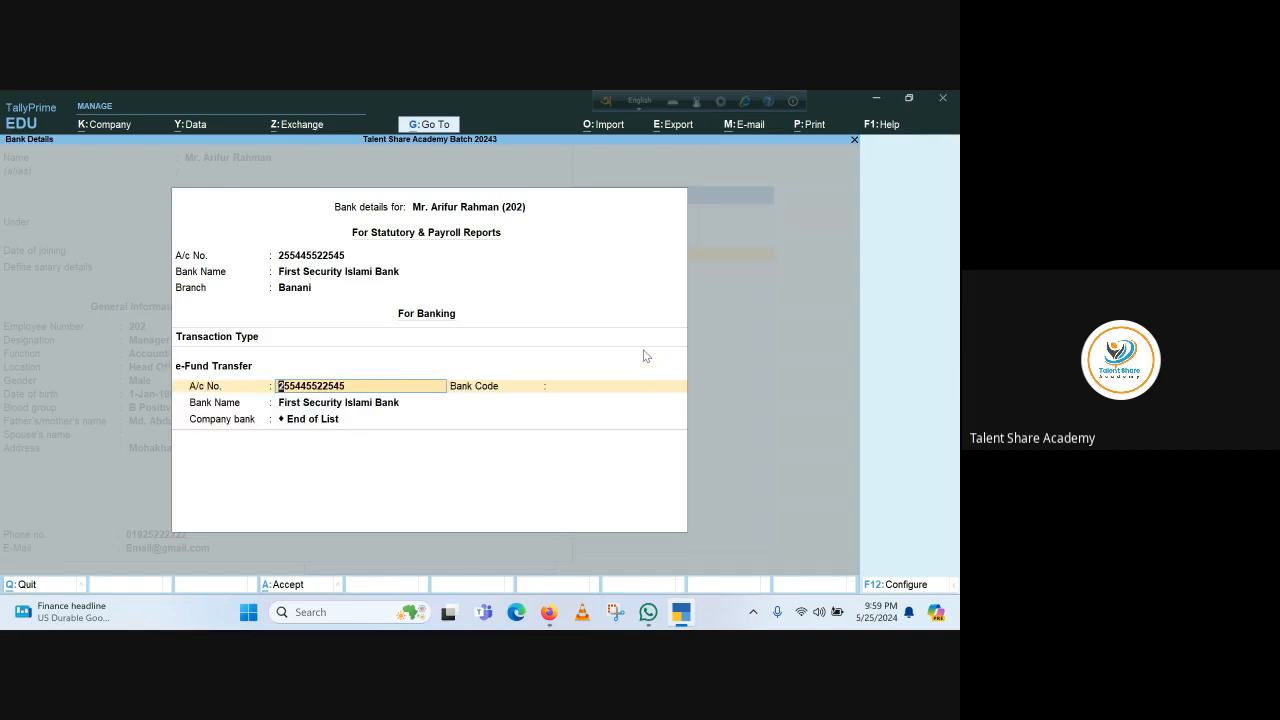
{"action": "key", "text": "Return"}
{"action": "key", "text": "Return"}
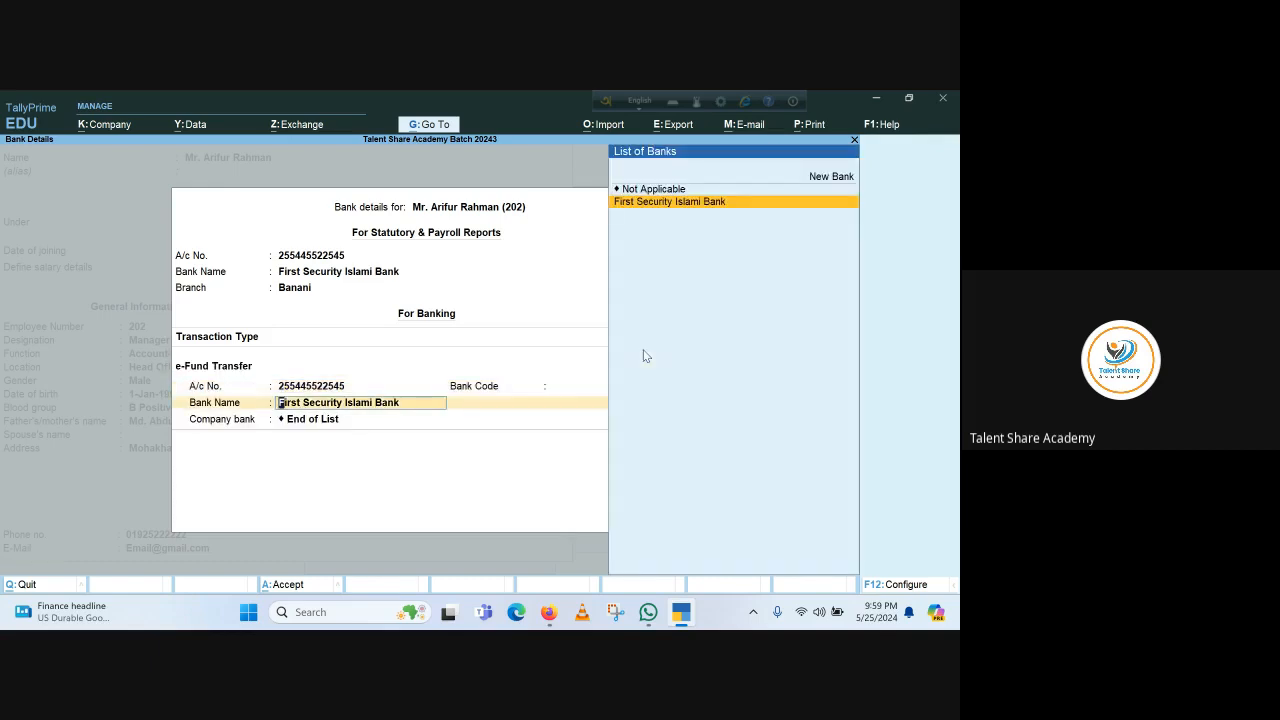
{"action": "key", "text": "Return"}
{"action": "key", "text": "Return"}
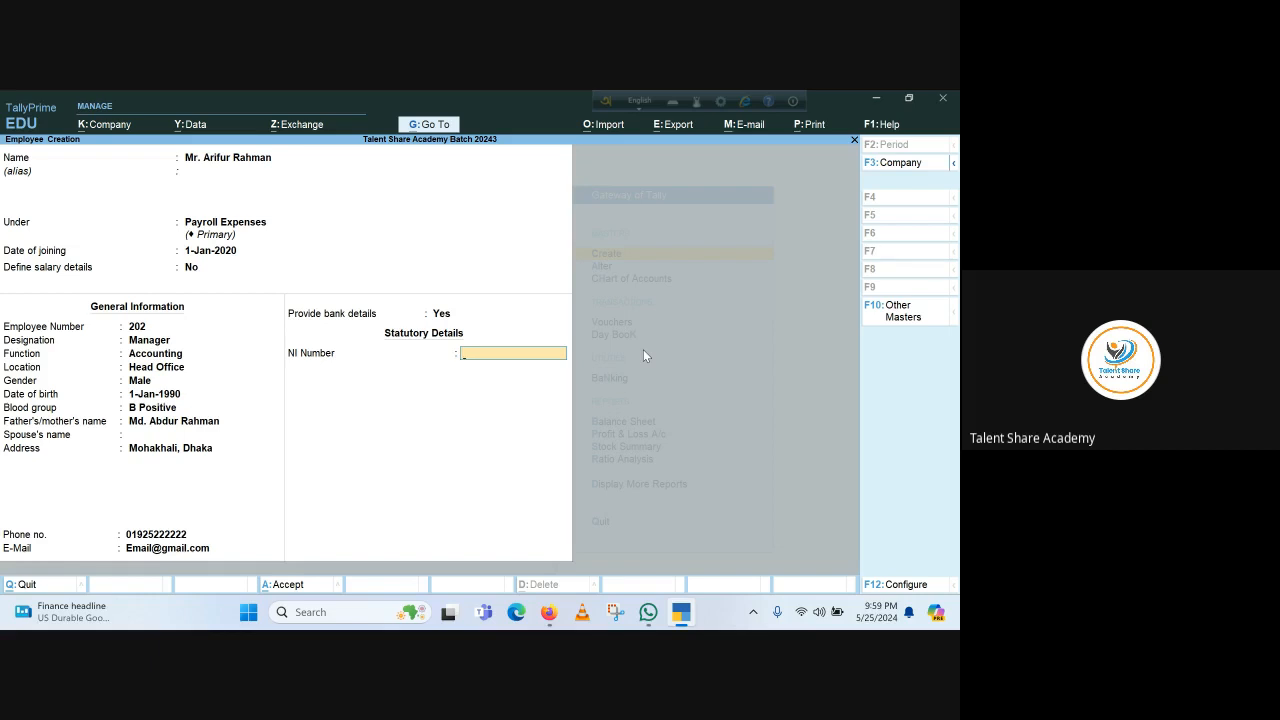
Accept the employee record as employee 202 under Payroll Expenses
{"action": "key", "text": "Return"}
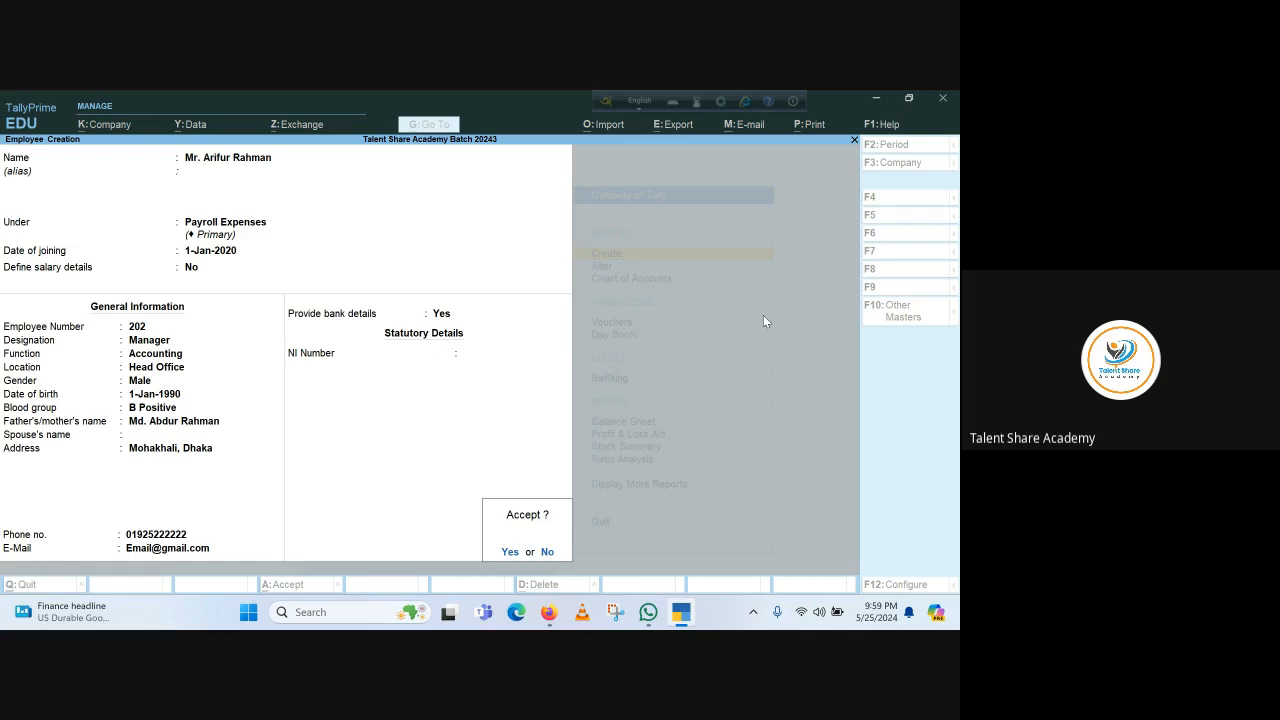
{"action": "key", "text": "Return"}
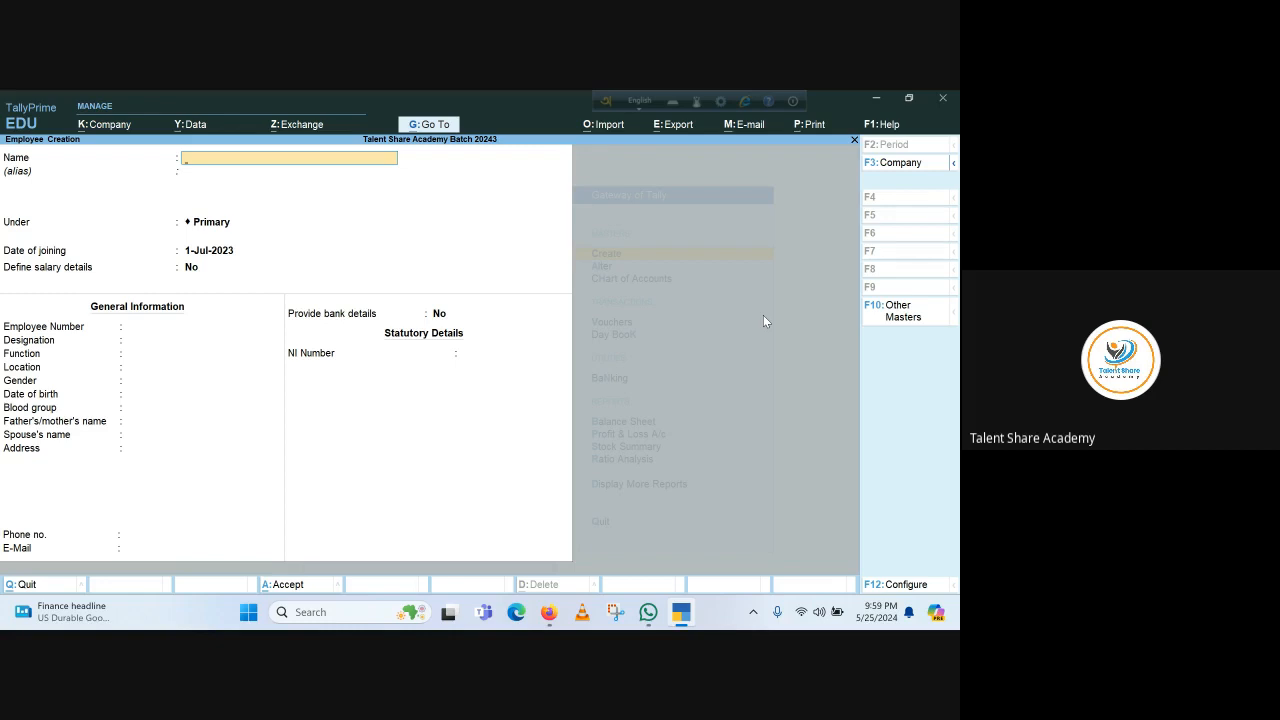
Enter the employee's name under Payroll Expenses, keep joining date 1-Jul-2023, and set number 201
{"action": "type", "text": "Mr. Musa"}
{"action": "key", "text": "Return"}
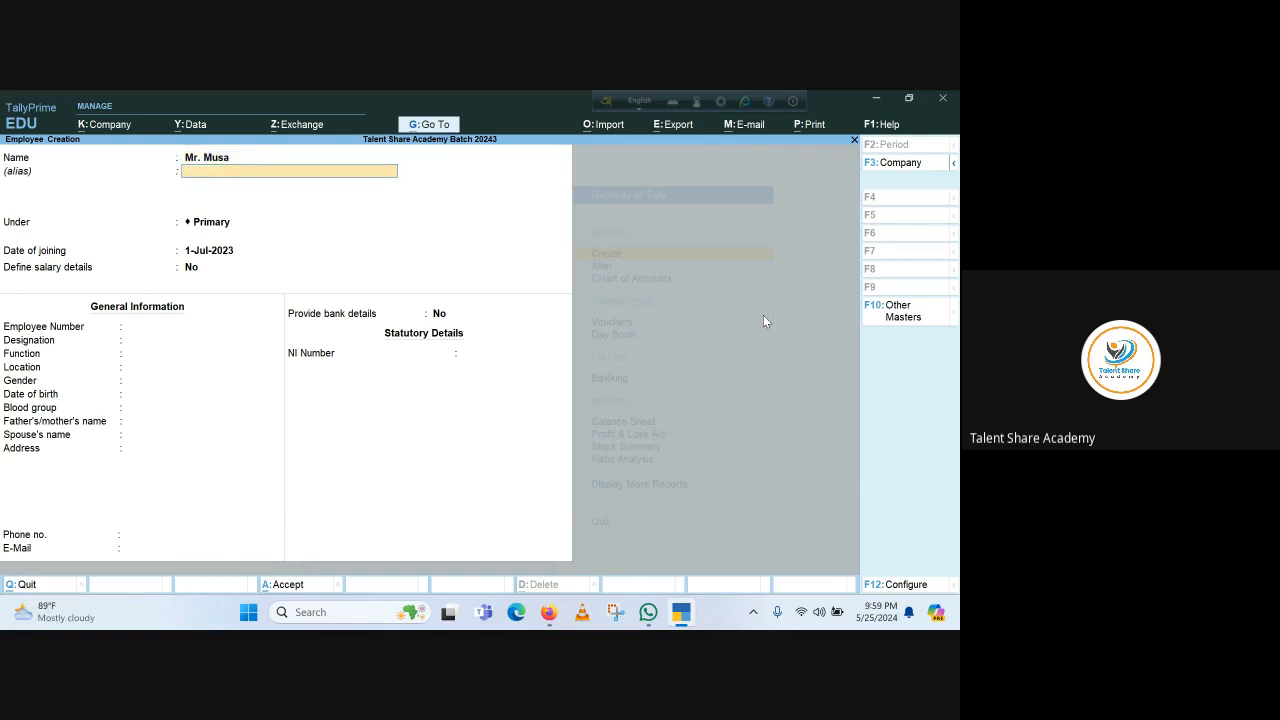
{"action": "key", "text": "Return"}
{"action": "key", "text": "BackSpace"}
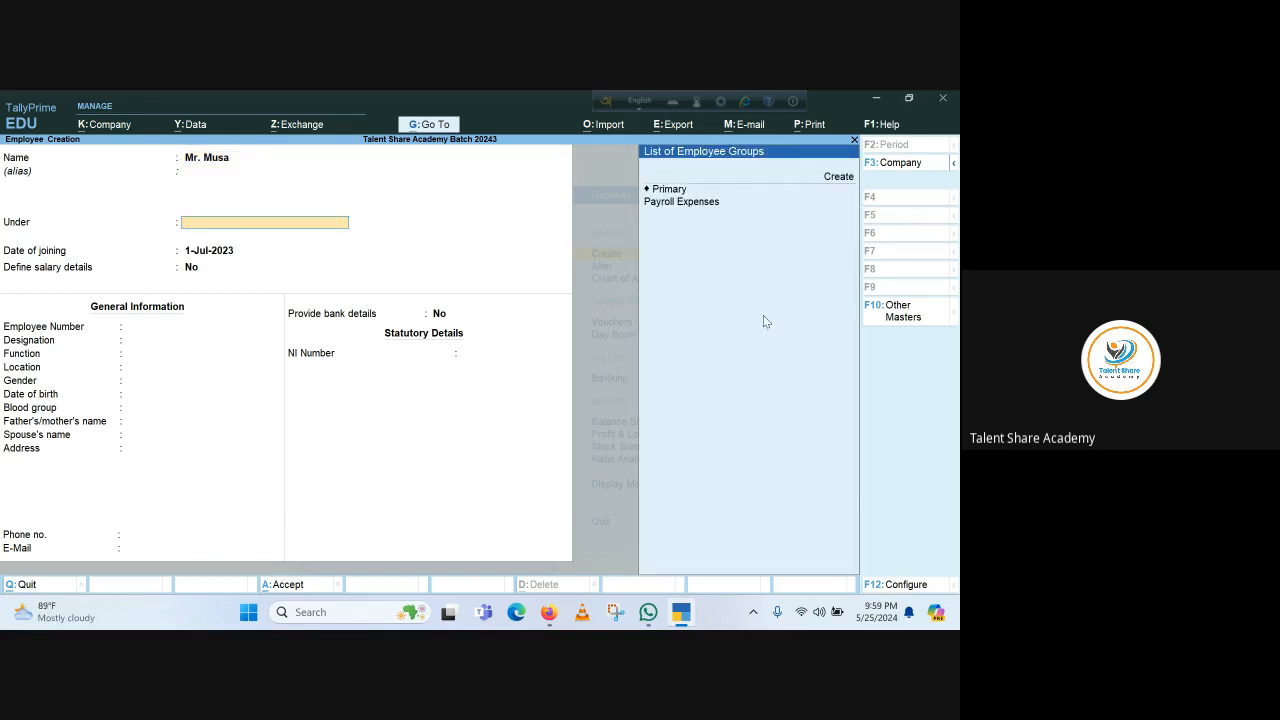
{"action": "key", "text": "Down"}
{"action": "key", "text": "Return"}
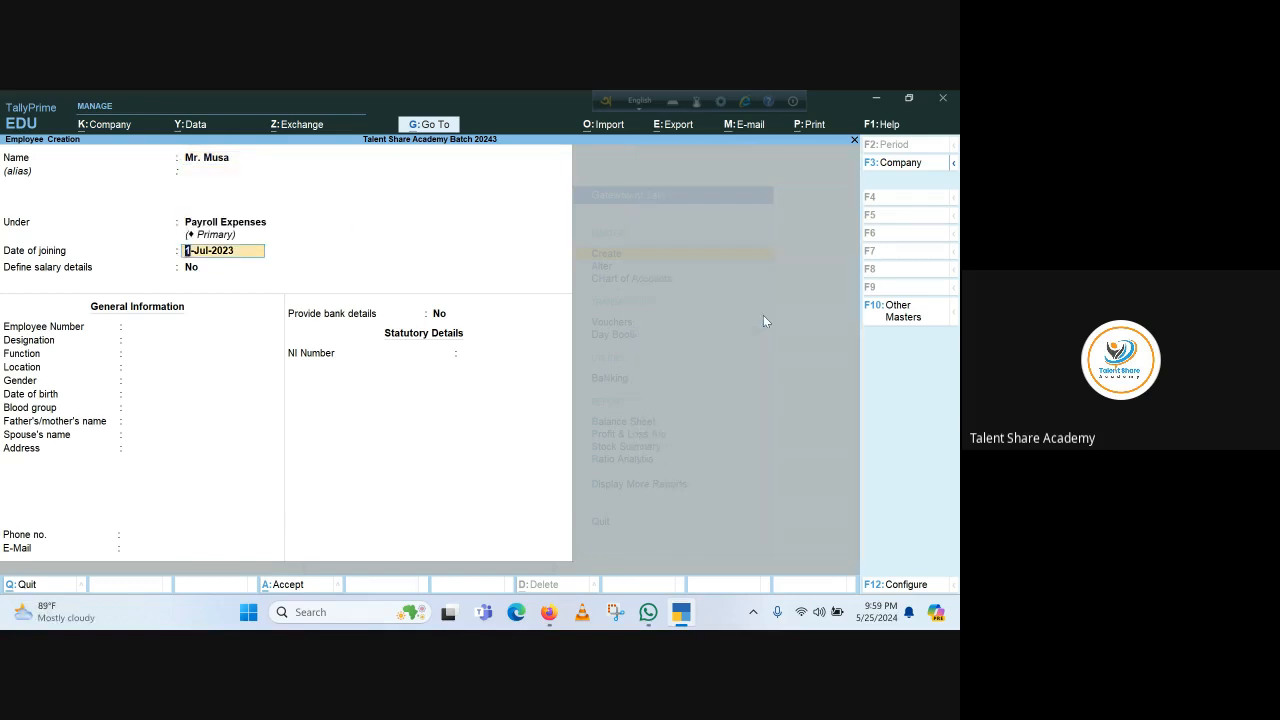
{"action": "key", "text": "Return"}
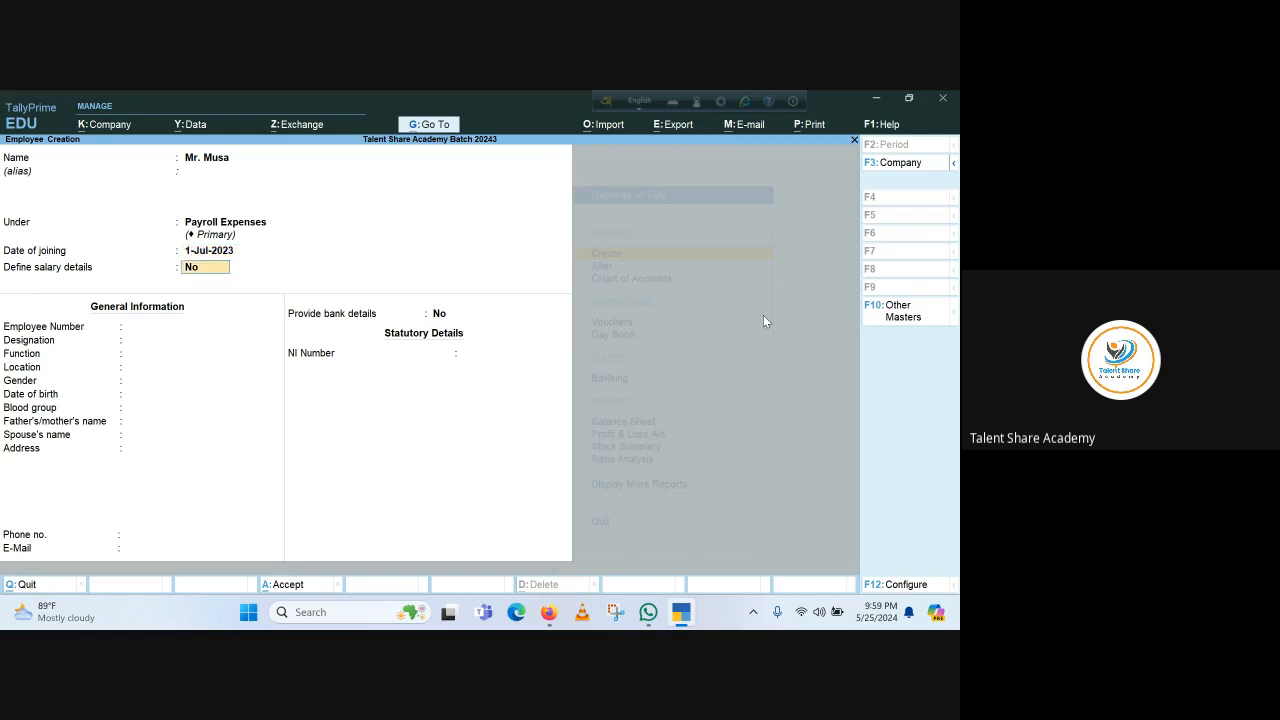
{"action": "key", "text": "Return"}
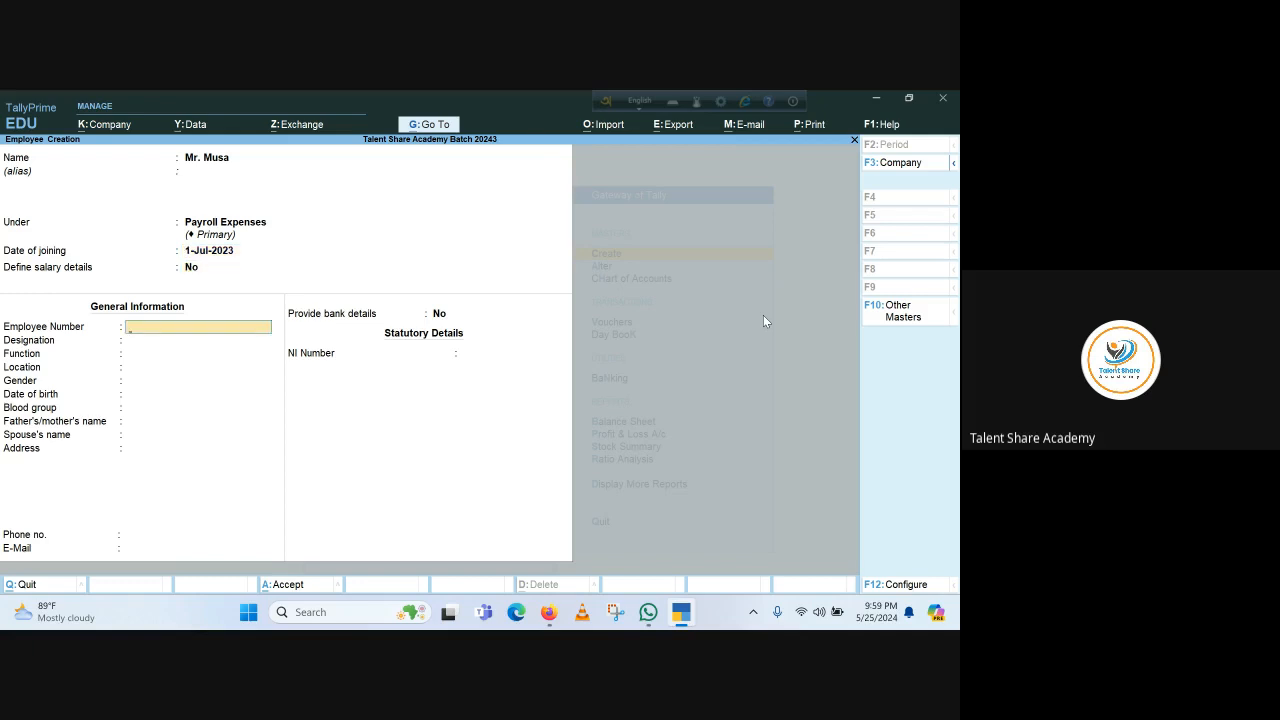
{"action": "type", "text": "201"}
{"action": "key", "text": "Return"}
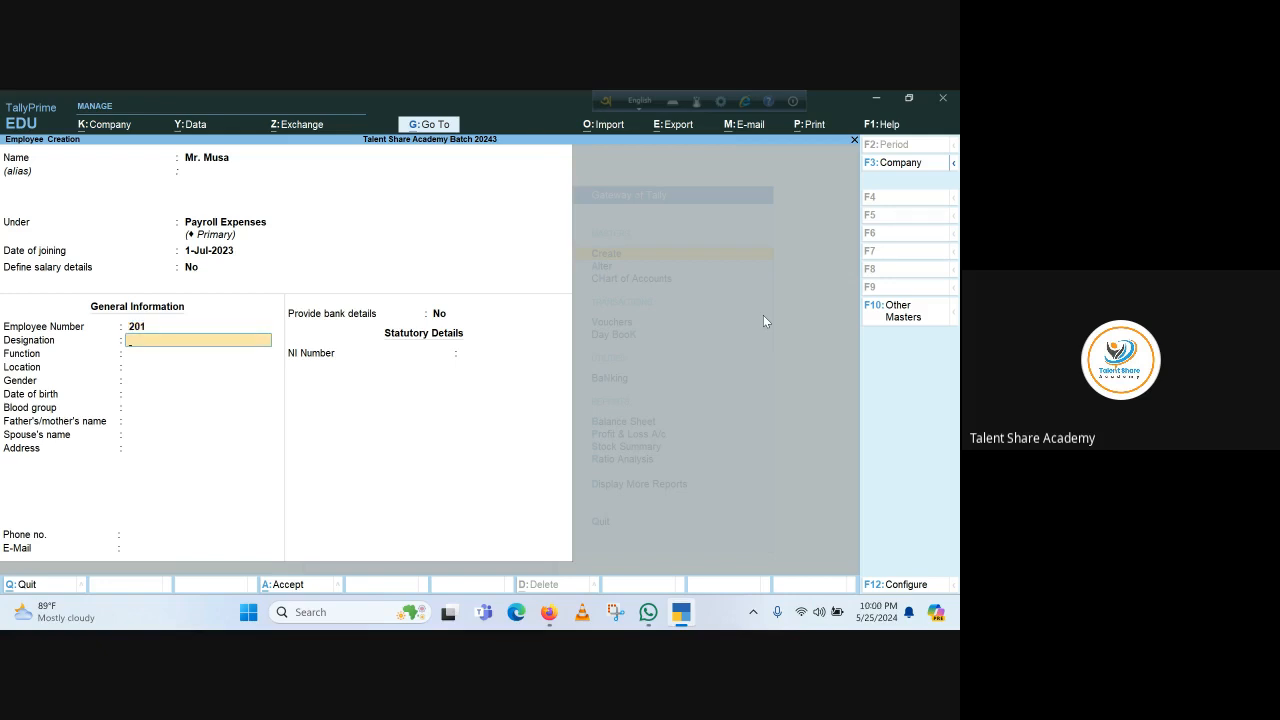
Set designation Asst. Manager, function Accounts, location Head Office, and gender Male
{"action": "type", "text": "Asst. Manager"}
{"action": "key", "text": "Return"}
{"action": "type", "text": "A"}
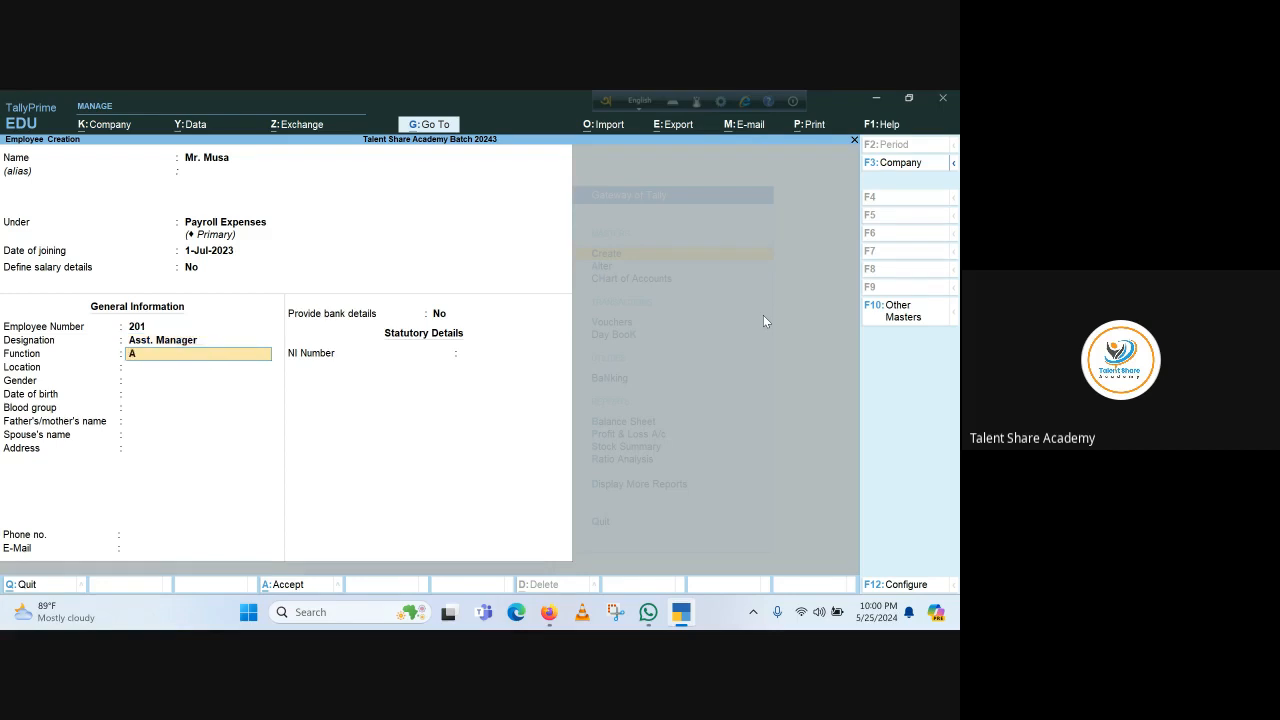
{"action": "type", "text": "ccounts"}
{"action": "key", "text": "Return"}
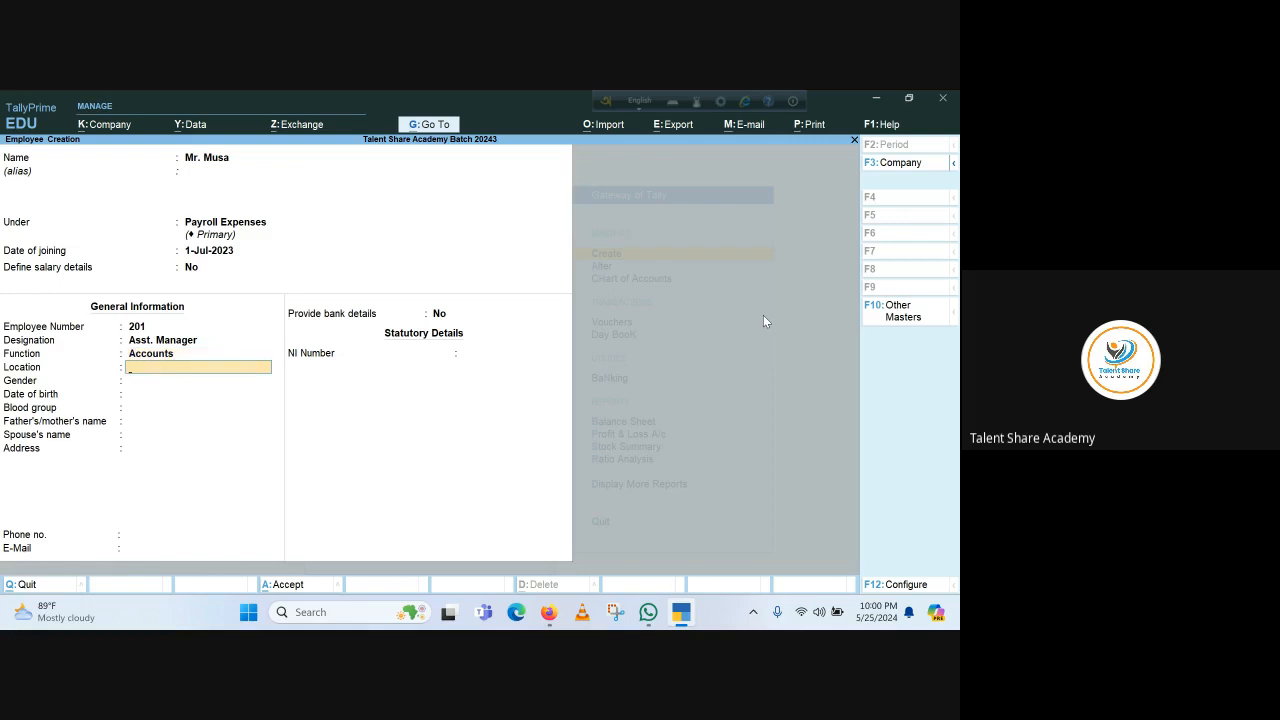
{"action": "type", "text": "Head Office"}
{"action": "key", "text": "Return"}
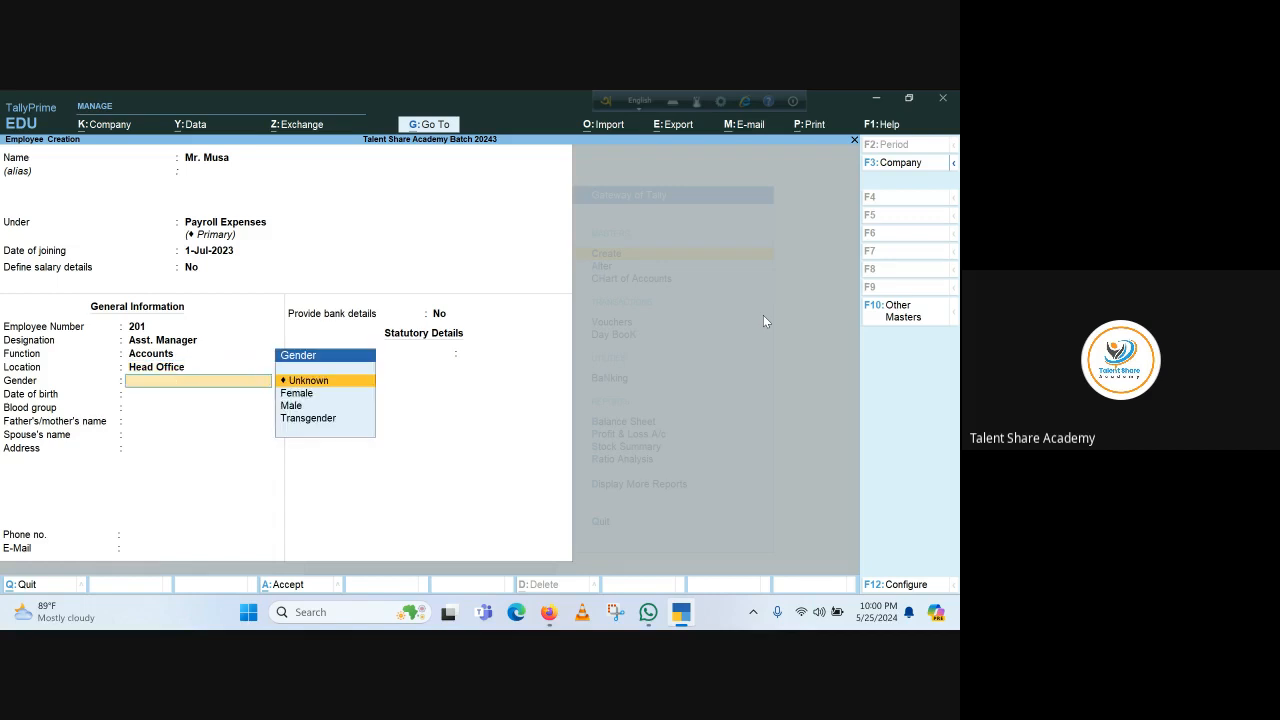
{"action": "key", "text": "Down"}
{"action": "key", "text": "Down"}
{"action": "key", "text": "Return"}
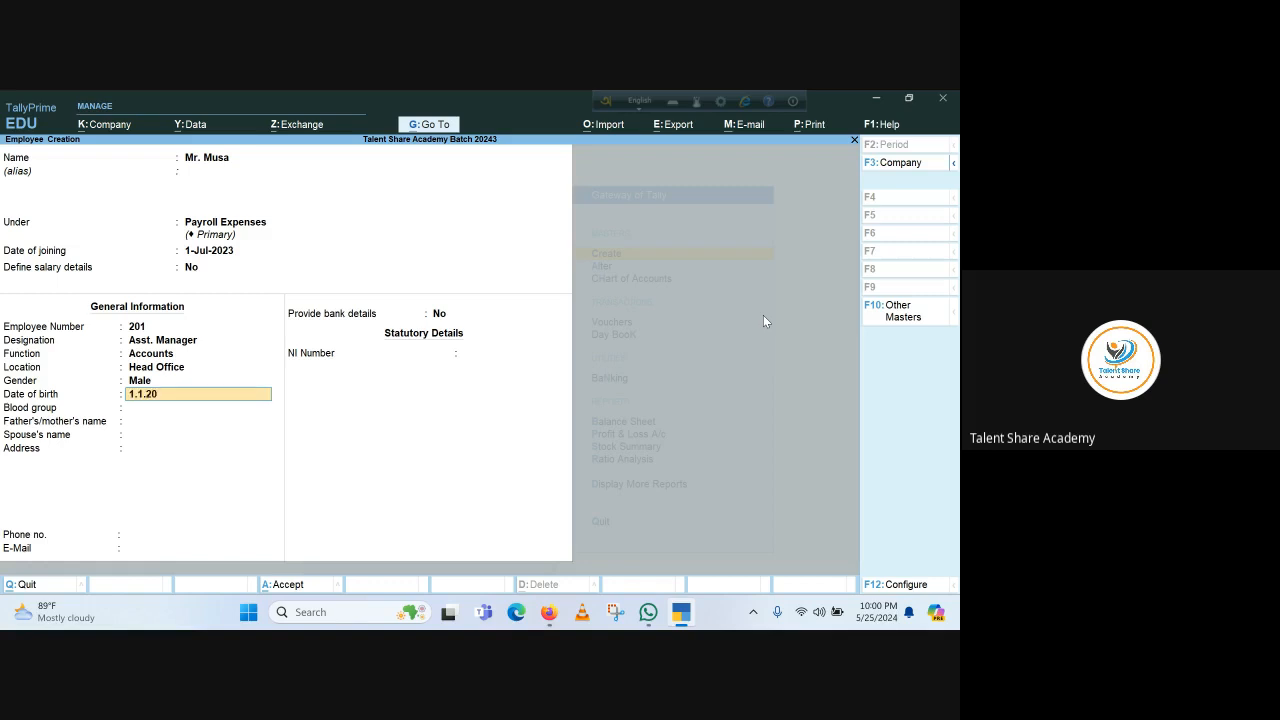
{"action": "type", "text": "1.1.2089"}
{"action": "key", "text": "BackSpace"}
{"action": "key", "text": "BackSpace"}
{"action": "key", "text": "BackSpace"}
{"action": "type", "text": "89"}
{"action": "key", "text": "Return"}
{"action": "key", "text": "Down"}
{"action": "key", "text": "Down"}
{"action": "key", "text": "Down"}
{"action": "key", "text": "Down"}
{"action": "key", "text": "Down"}
{"action": "key", "text": "Down"}
{"action": "key", "text": "Down"}
{"action": "key", "text": "Down"}
{"action": "key", "text": "Down"}
{"action": "key", "text": "Down"}
{"action": "key", "text": "Down"}
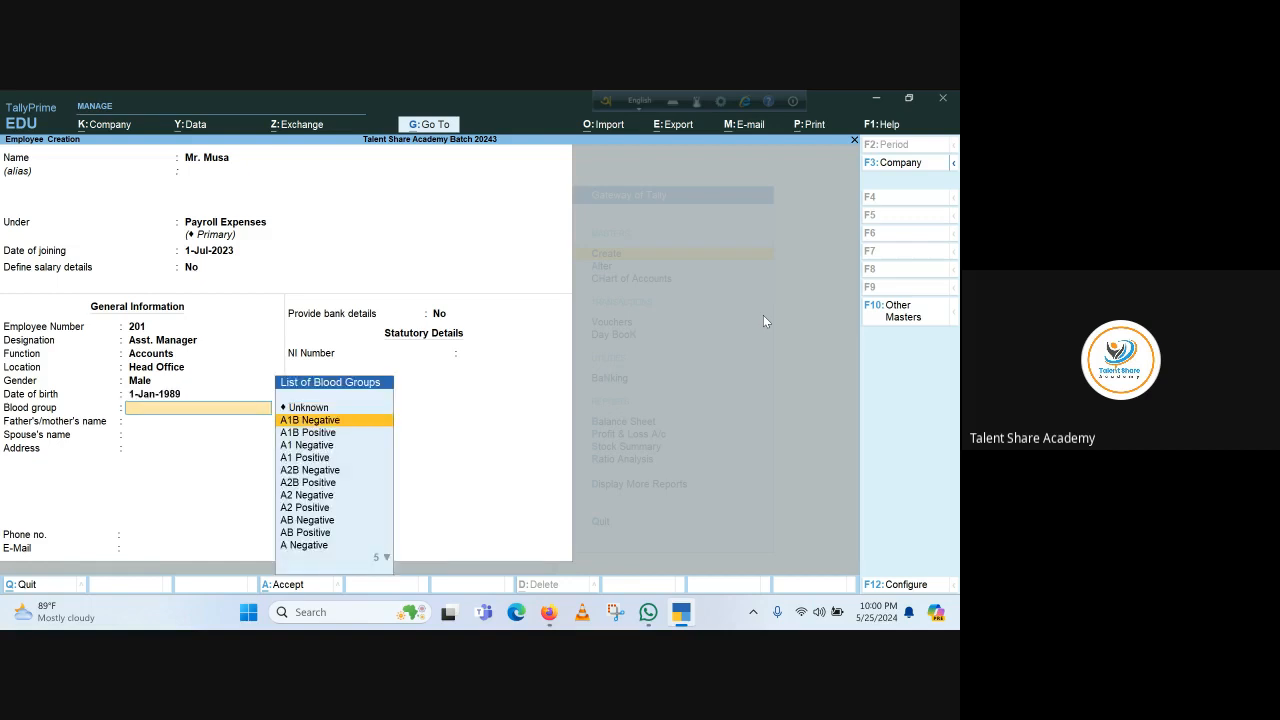
{"action": "key", "text": "Return"}
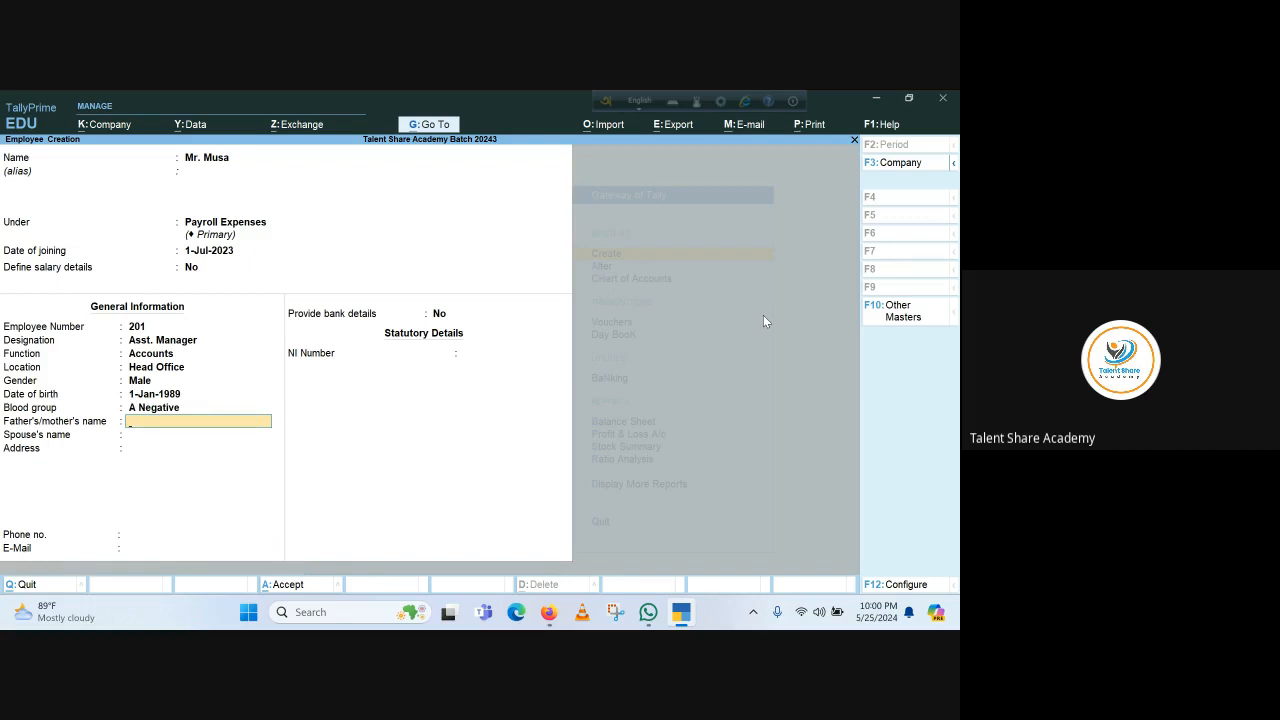
{"action": "type", "text": "M"}
{"action": "key", "text": "Return"}
{"action": "key", "text": "Return"}
{"action": "key", "text": "Return"}
{"action": "key", "text": "Return"}
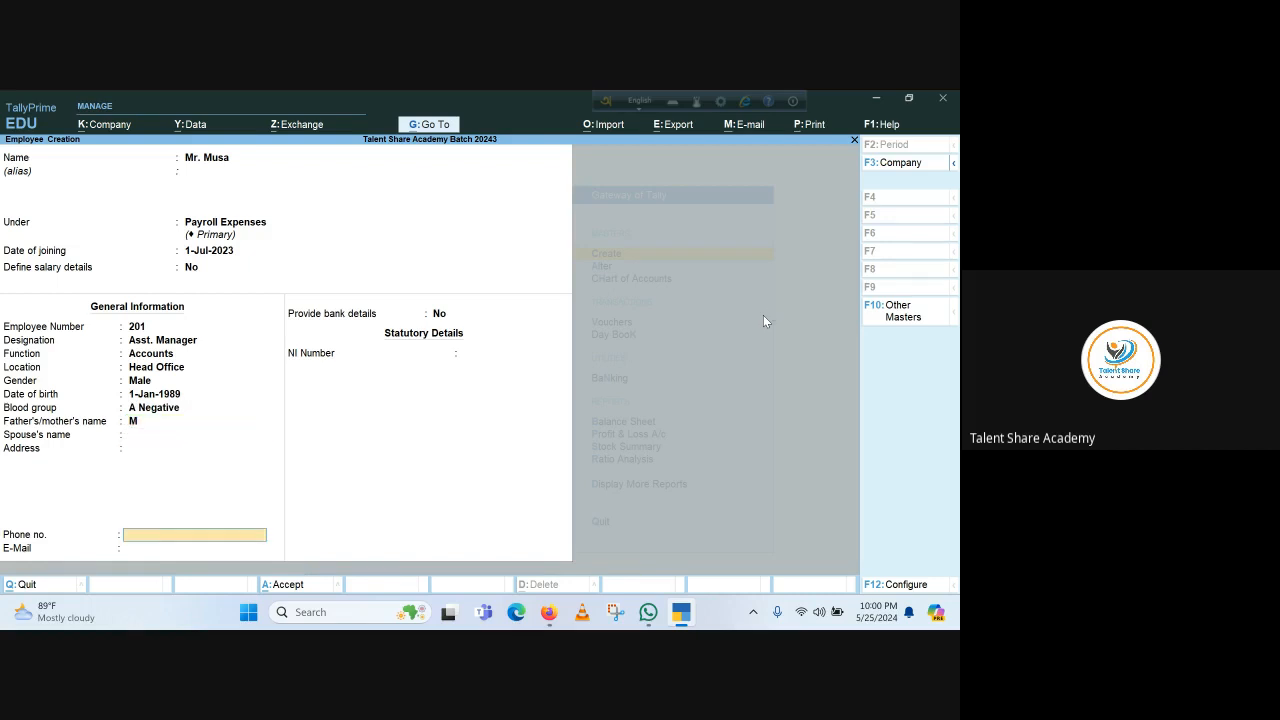
{"action": "key", "text": "Return"}
{"action": "key", "text": "Return"}
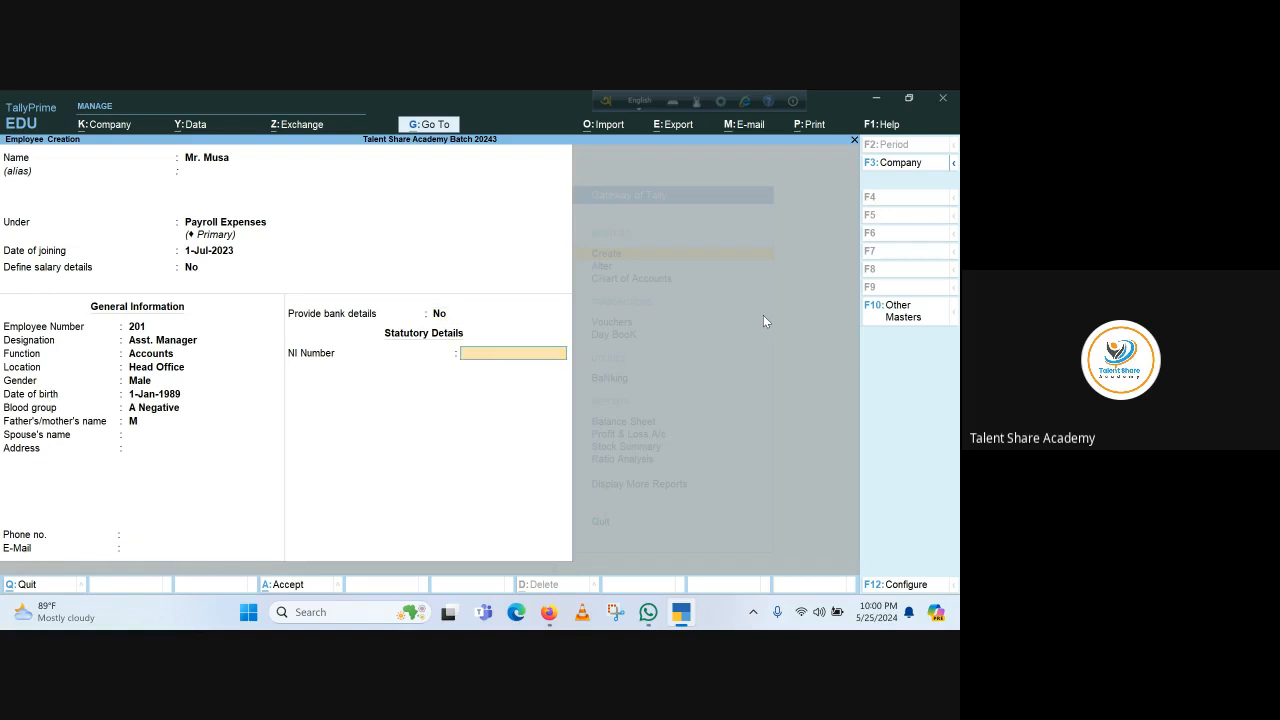
{"action": "key", "text": "Return"}
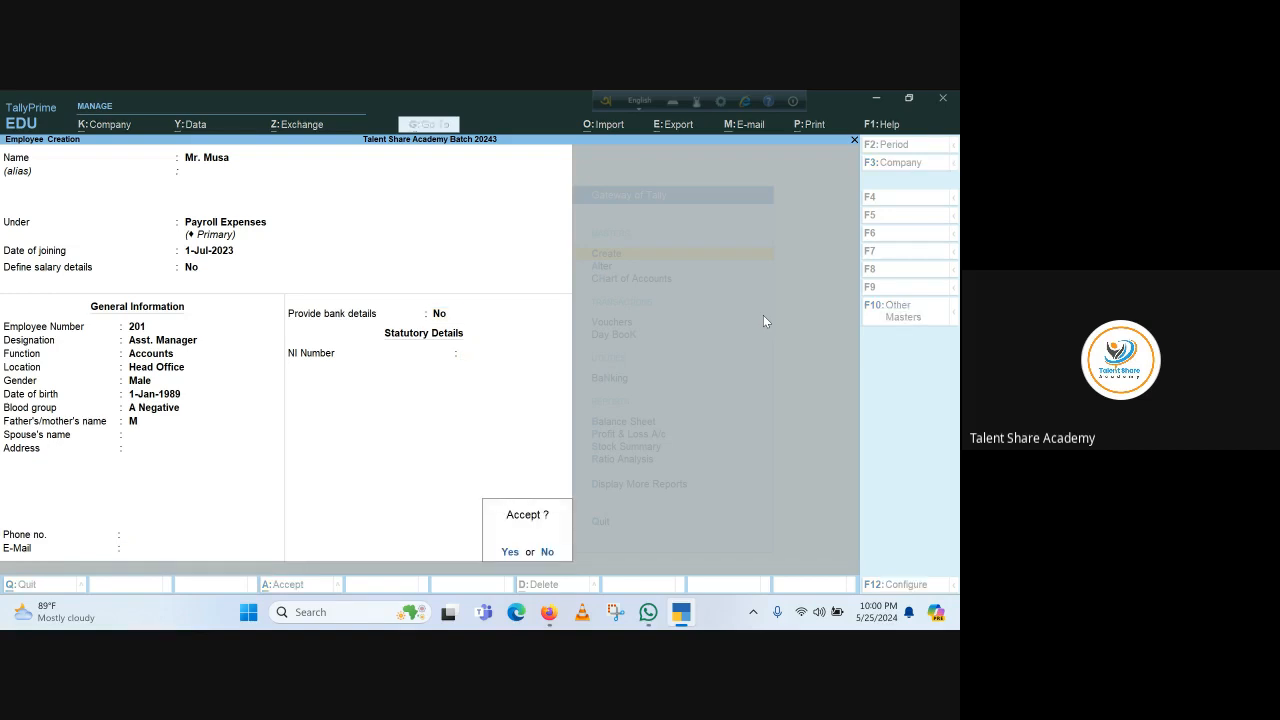
{"action": "key", "text": "Return"}
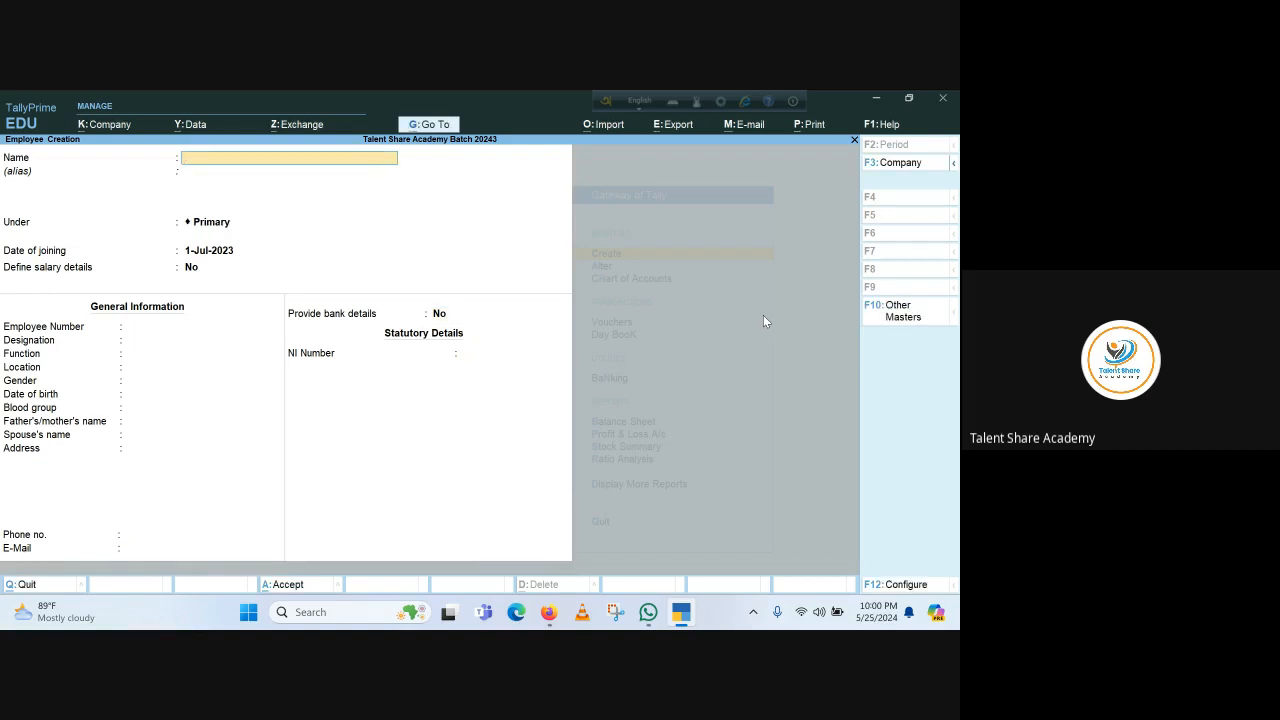
Enter the new employee's name under Payroll Expenses, with joining date 1-Jan-2104 and number 302
{"action": "type", "text": "Mr. Saiful"}
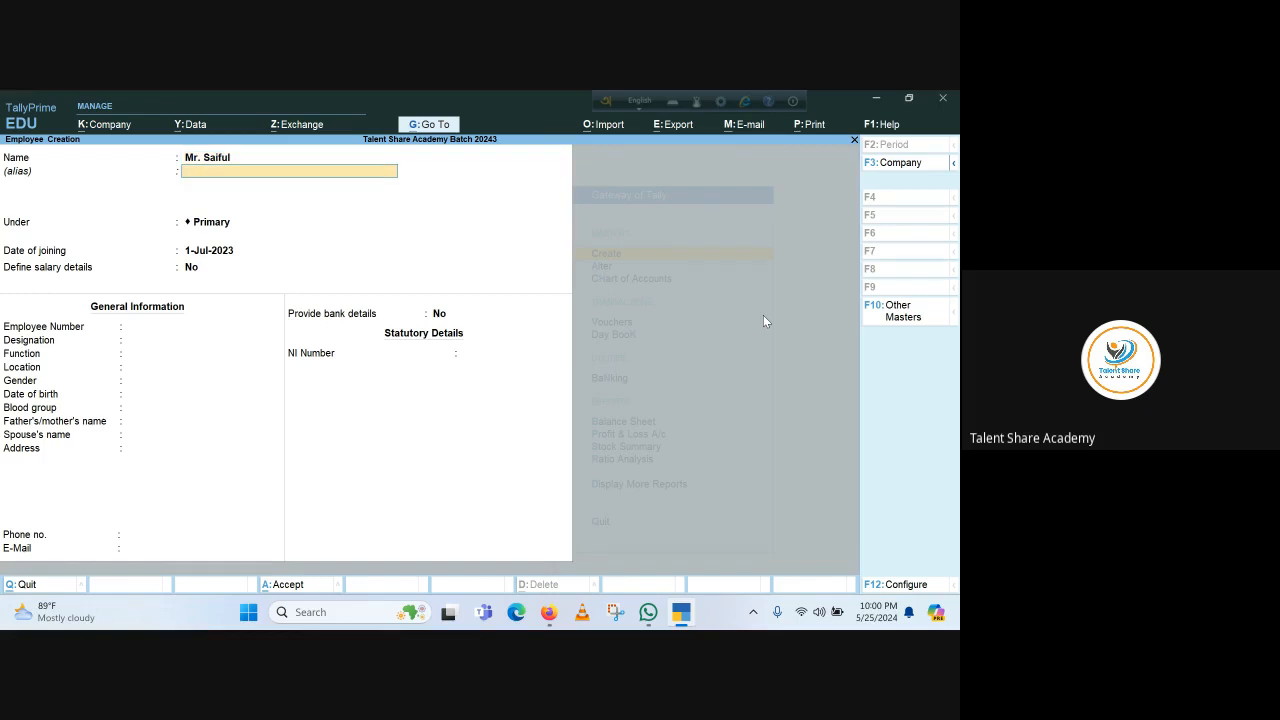
{"action": "key", "text": "Return"}
{"action": "key", "text": "BackSpace"}
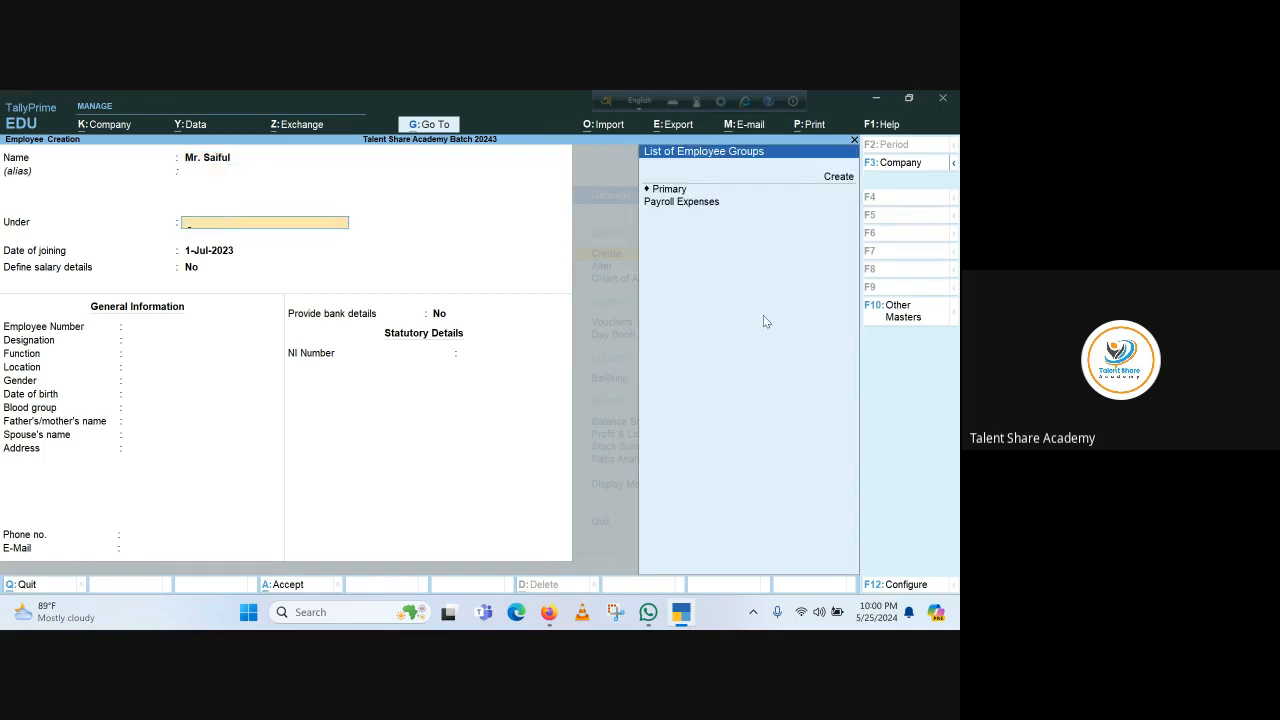
{"action": "key", "text": "Down"}
{"action": "key", "text": "Down"}
{"action": "key", "text": "Down"}
{"action": "key", "text": "Return"}
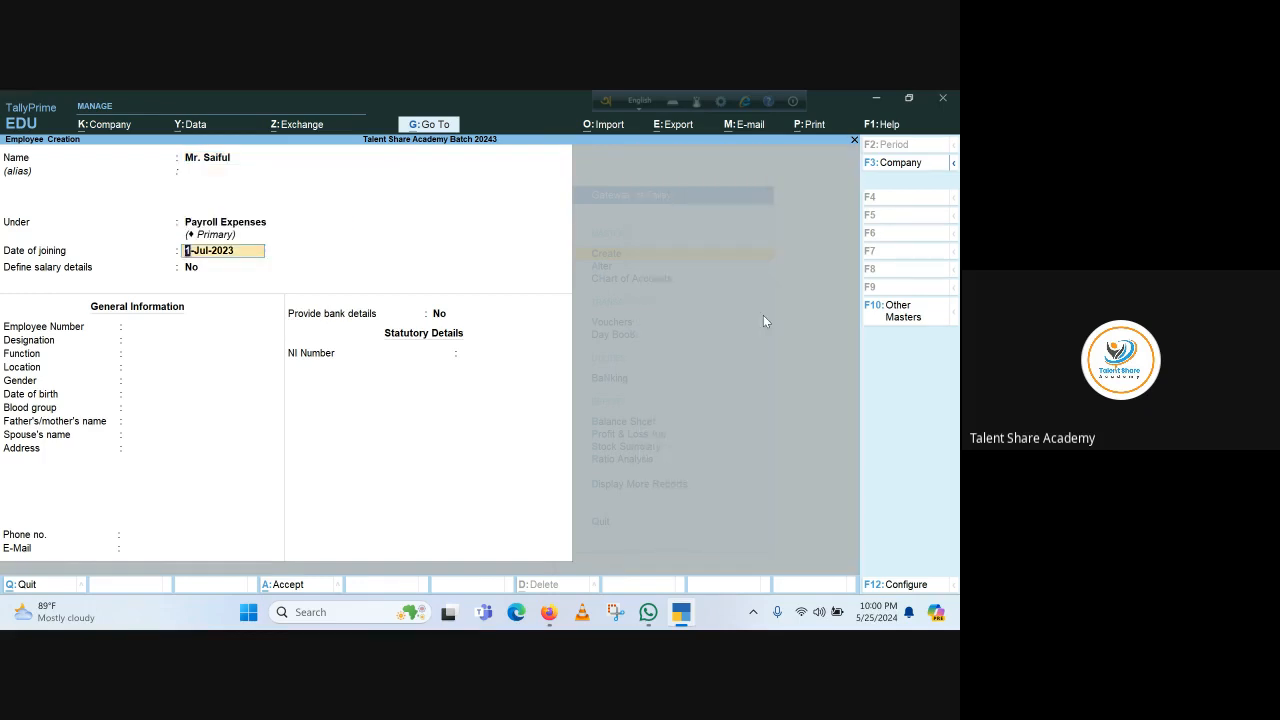
{"action": "key", "text": "Return"}
{"action": "key", "text": "BackSpace"}
{"action": "type", "text": "1.1.204"}
{"action": "key", "text": "Return"}
{"action": "key", "text": "Return"}
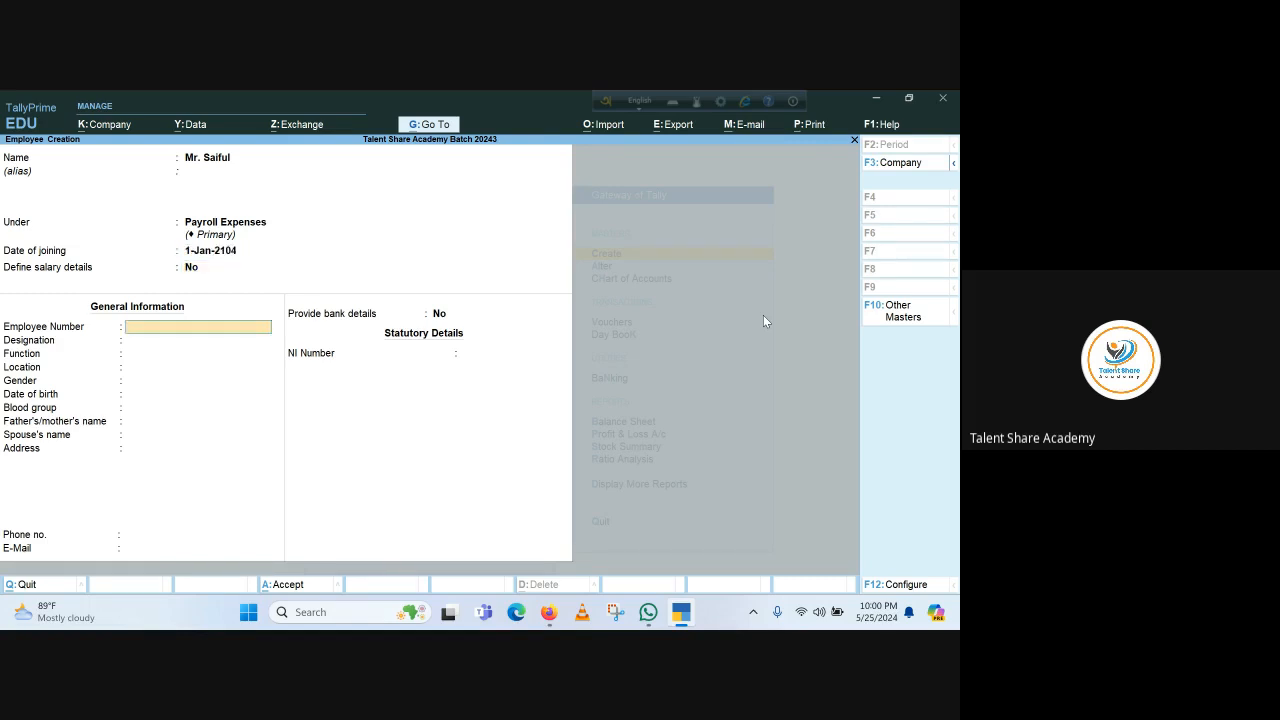
{"action": "type", "text": "302"}
{"action": "key", "text": "Return"}
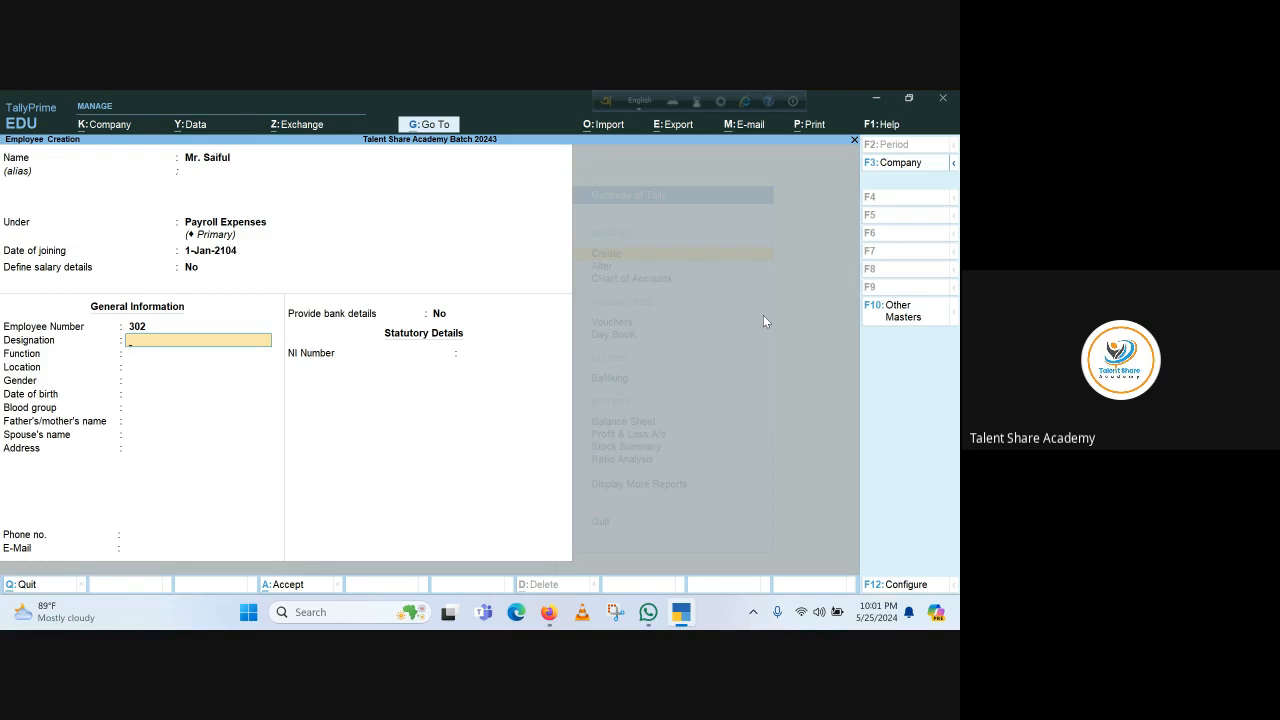
Set designation Manager, function Sales, location Jatrabari, and gender Male
{"action": "type", "text": "Manager"}
{"action": "key", "text": "Return"}
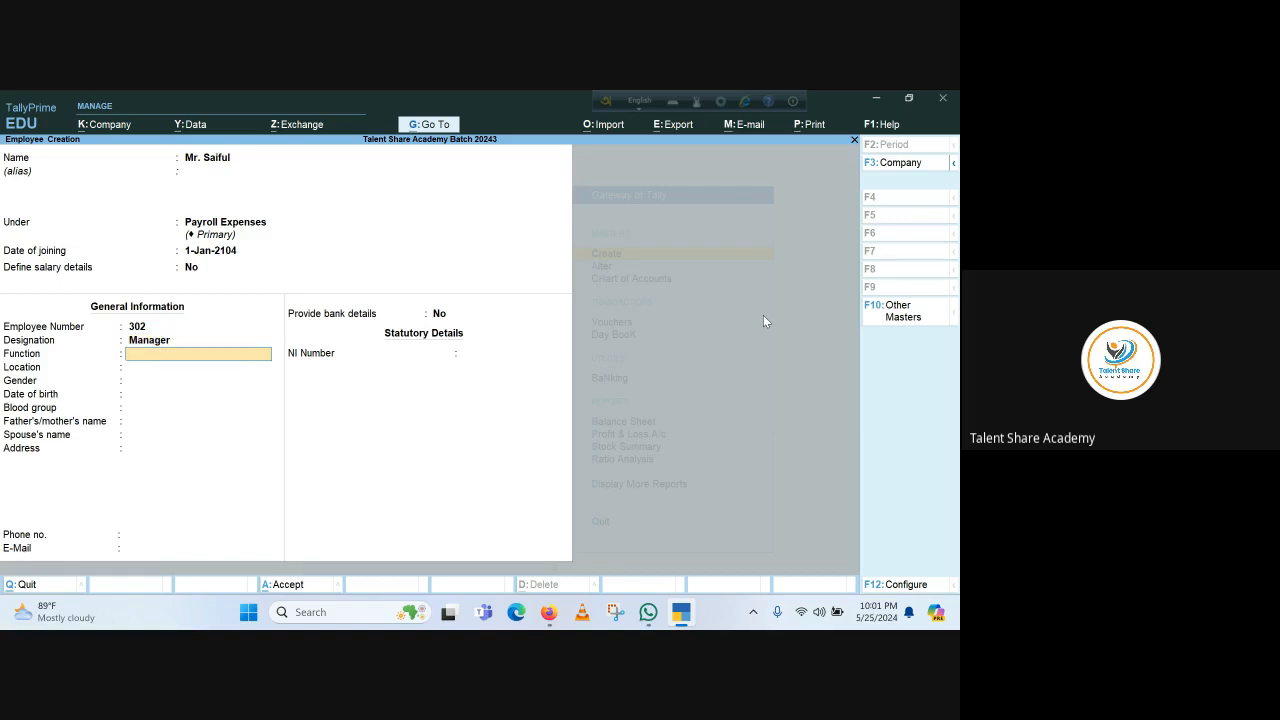
{"action": "type", "text": "Sales"}
{"action": "key", "text": "Return"}
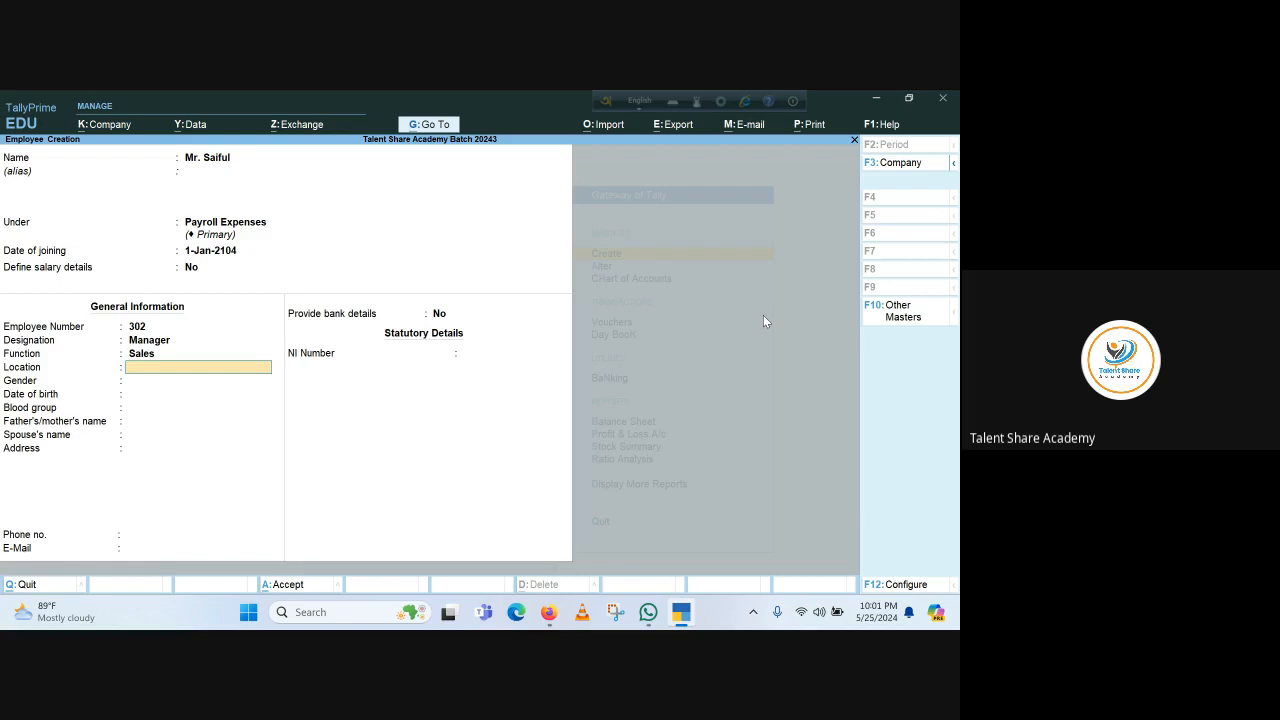
{"action": "type", "text": "Jatrabari"}
{"action": "key", "text": "Return"}
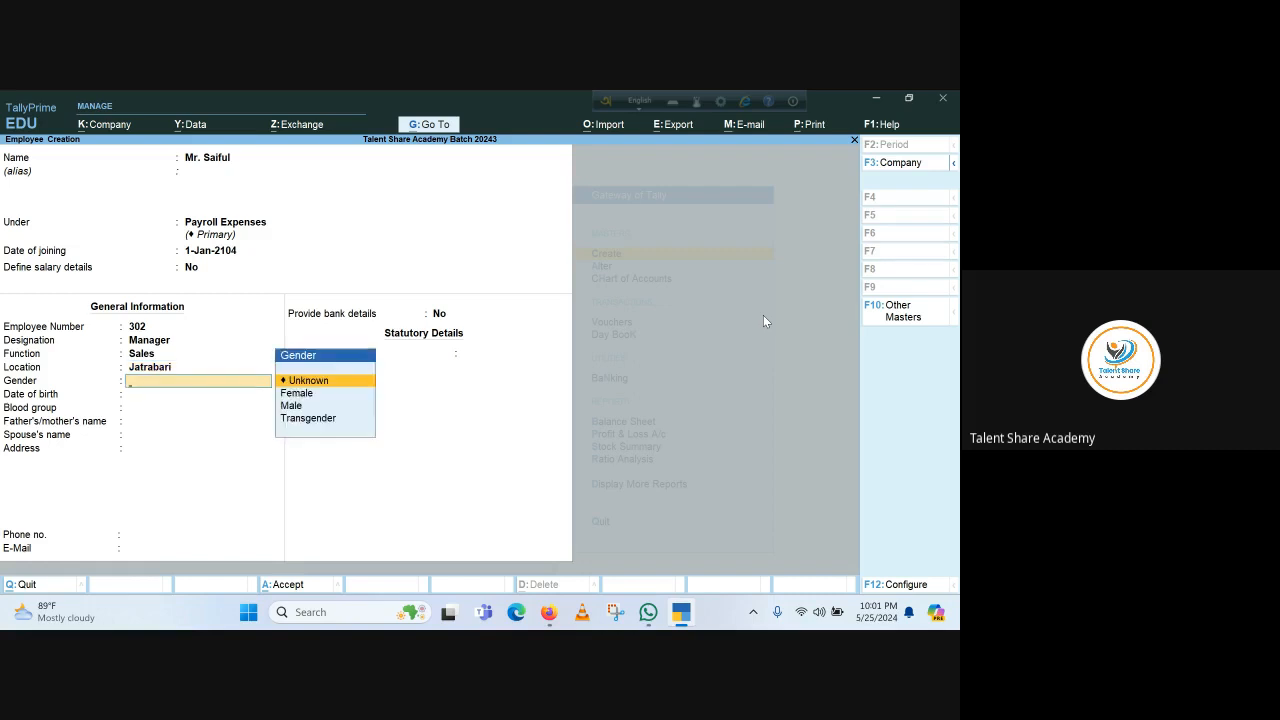
{"action": "key", "text": "Down"}
{"action": "key", "text": "Down"}
{"action": "key", "text": "Return"}
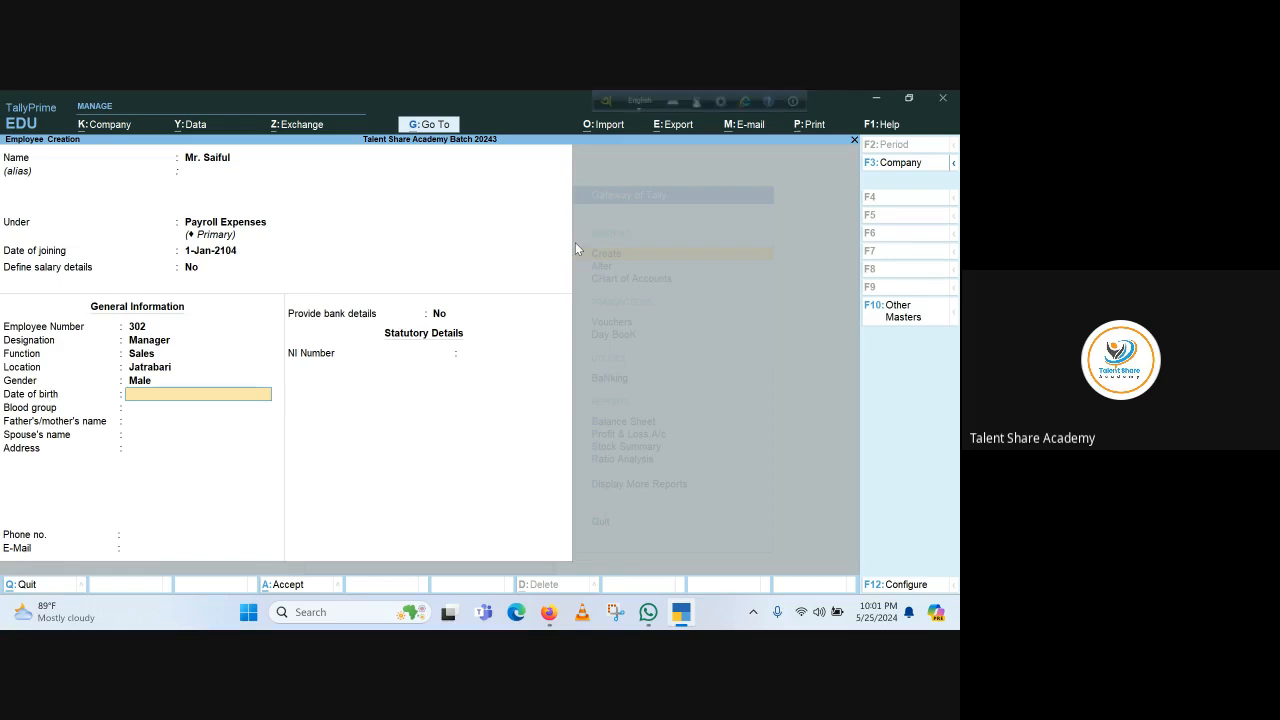
Correct the date of birth entry to 1-Jan-1980
{"action": "type", "text": "5."}
{"action": "key", "text": "BackSpace"}
{"action": "key", "text": "BackSpace"}
{"action": "key", "text": "BackSpace"}
{"action": "key", "text": "BackSpace"}
{"action": "type", "text": "1975"}
{"action": "key", "text": "BackSpace"}
{"action": "key", "text": "BackSpace"}
{"action": "key", "text": "BackSpace"}
{"action": "key", "text": "BackSpace"}
{"action": "key", "text": "BackSpace"}
{"action": "key", "text": "BackSpace"}
{"action": "key", "text": "BackSpace"}
{"action": "type", "text": "1-1-"}
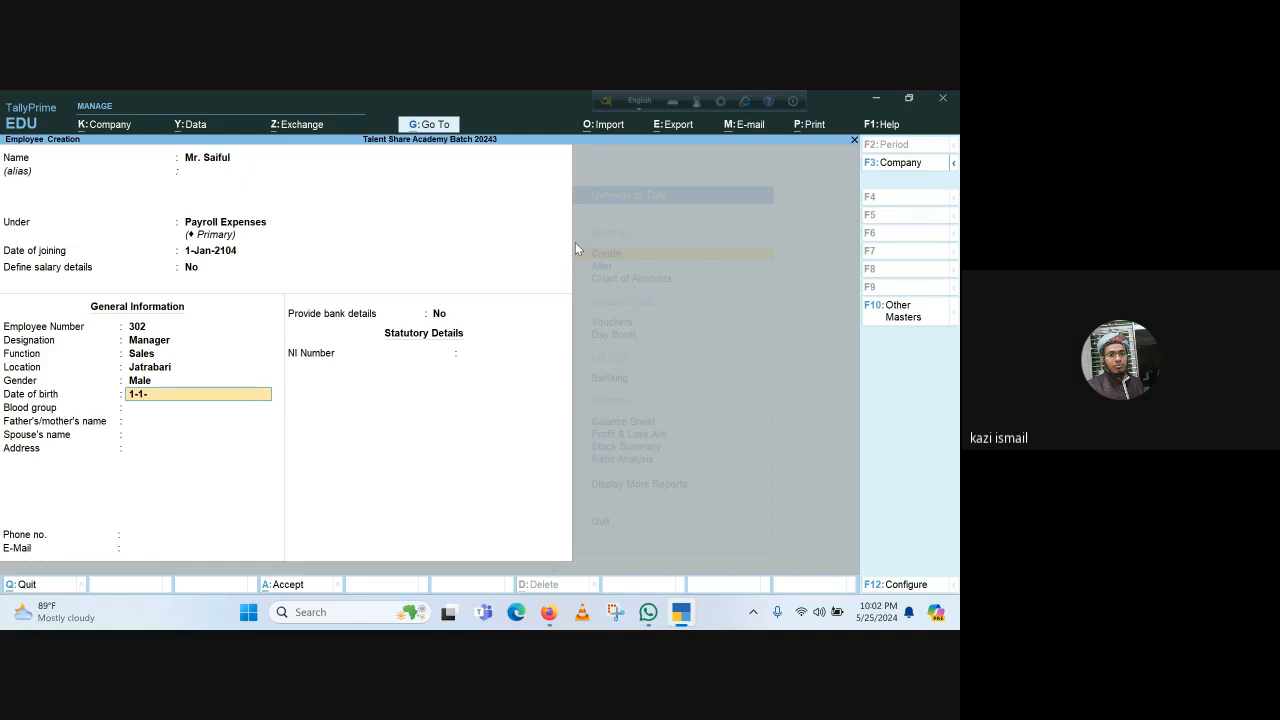
{"action": "type", "text": "19"}
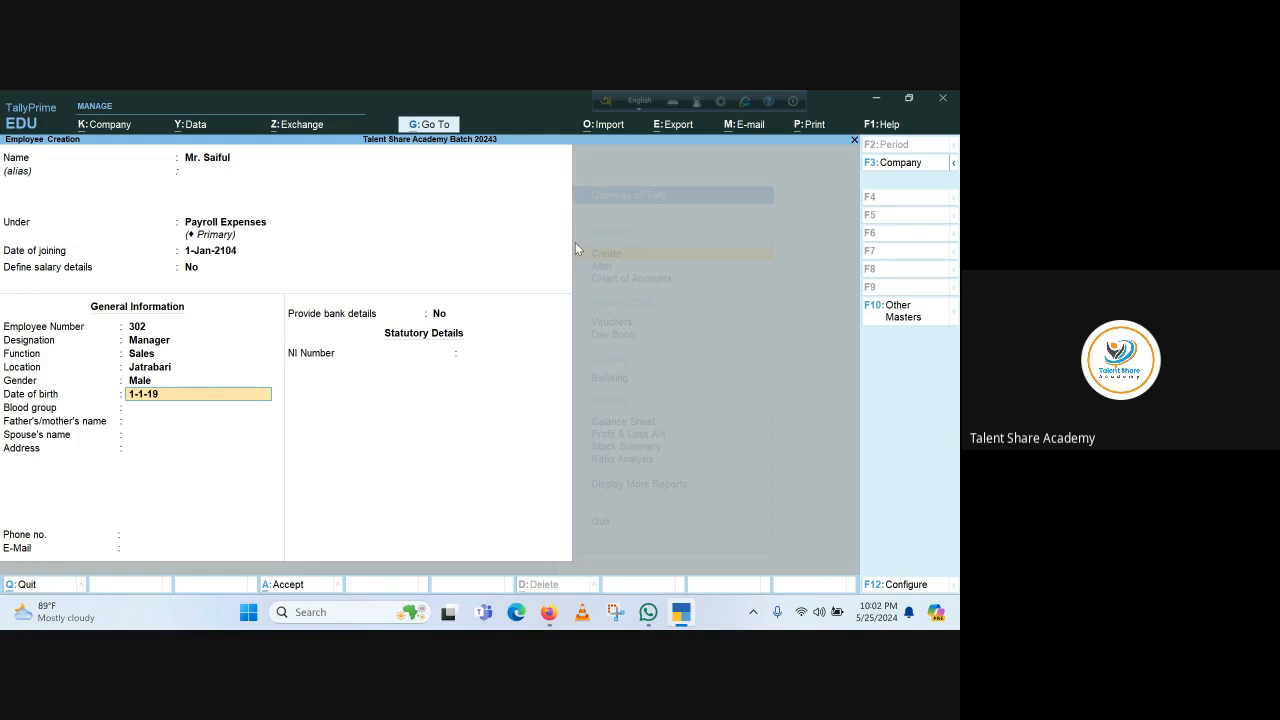
{"action": "type", "text": "80"}
{"action": "key", "text": "Return"}
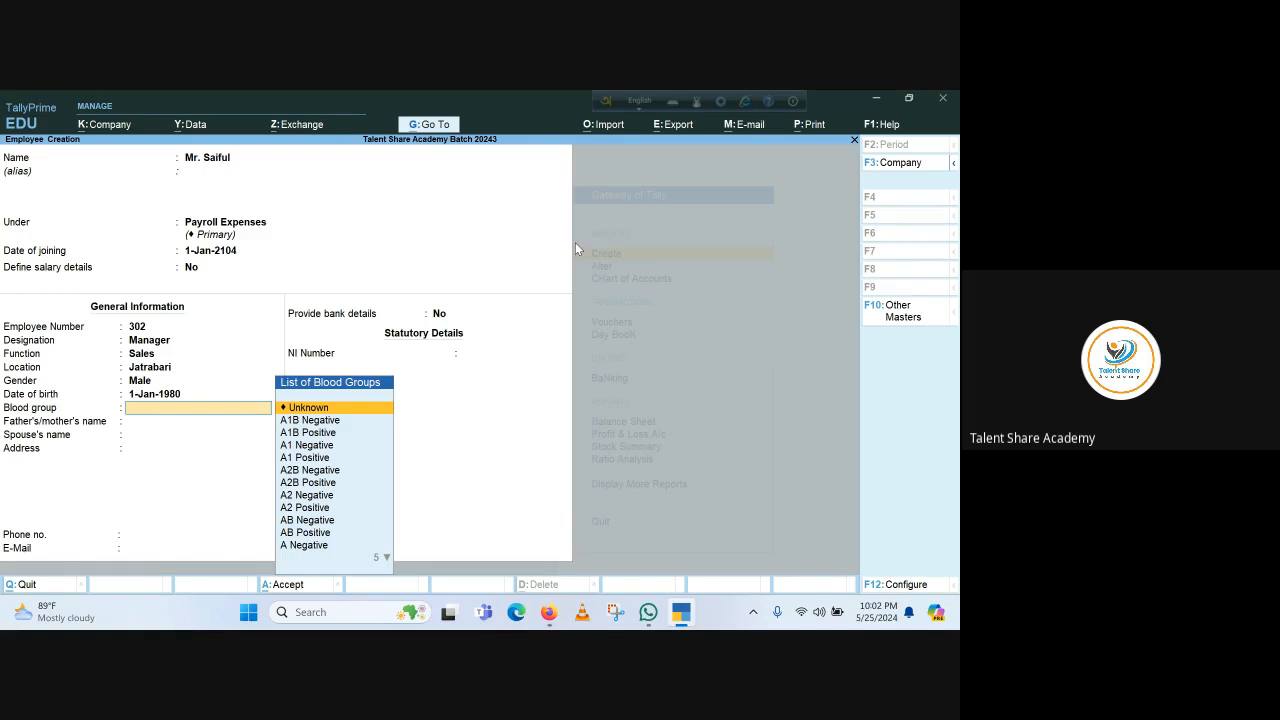
Choose blood group AB Positive and save employee 302
{"action": "key", "text": "Down"}
{"action": "key", "text": "Down"}
{"action": "key", "text": "Down"}
{"action": "key", "text": "Down"}
{"action": "key", "text": "Down"}
{"action": "key", "text": "Down"}
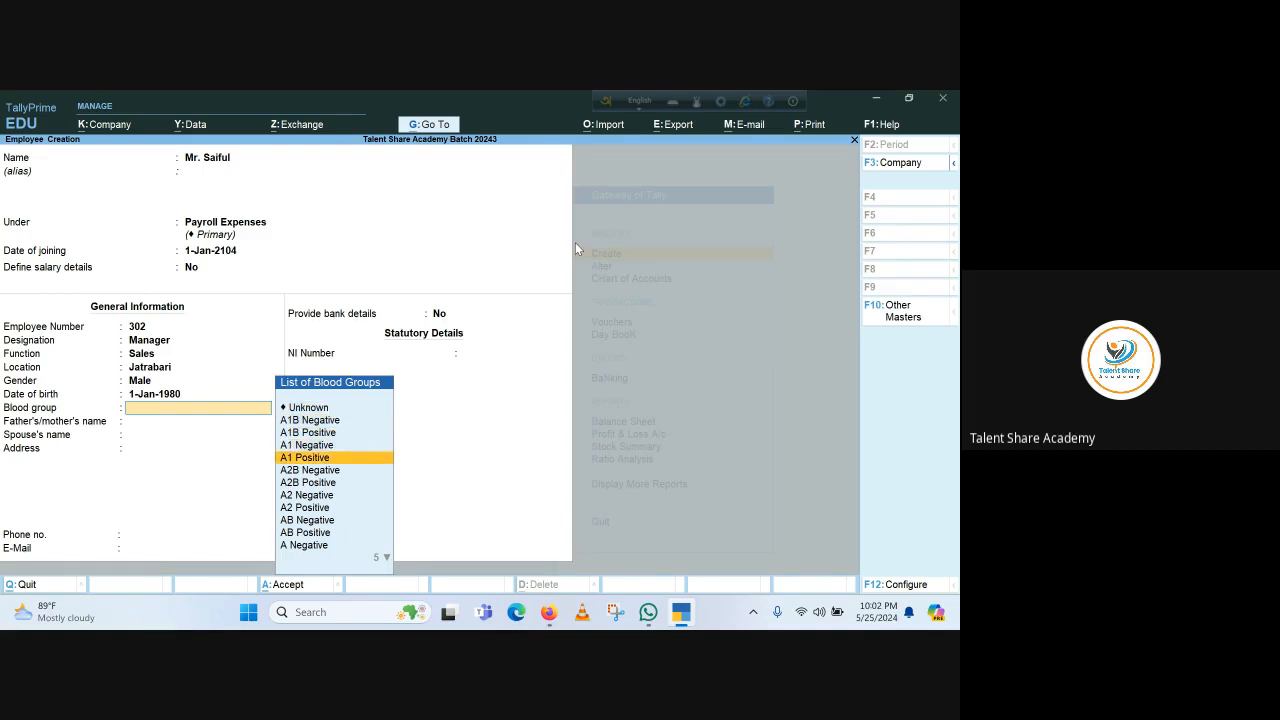
{"action": "key", "text": "Down"}
{"action": "key", "text": "Down"}
{"action": "key", "text": "Down"}
{"action": "key", "text": "Down"}
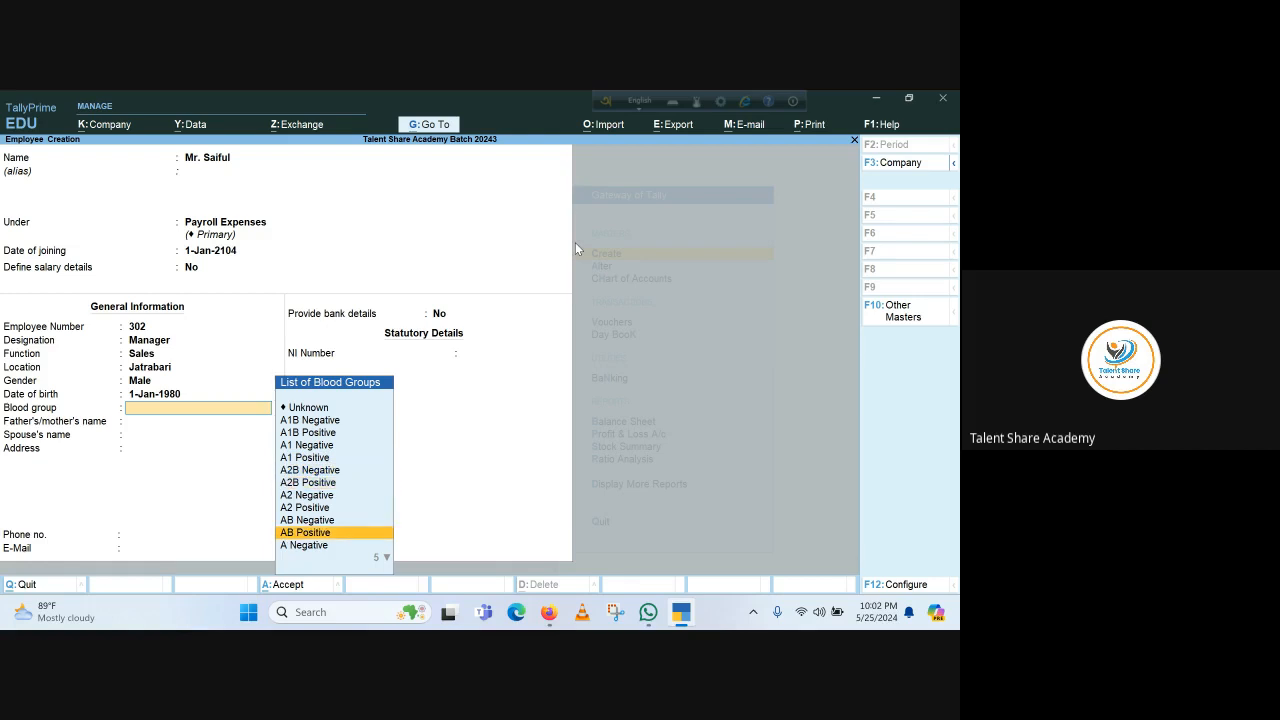
{"action": "key", "text": "Return"}
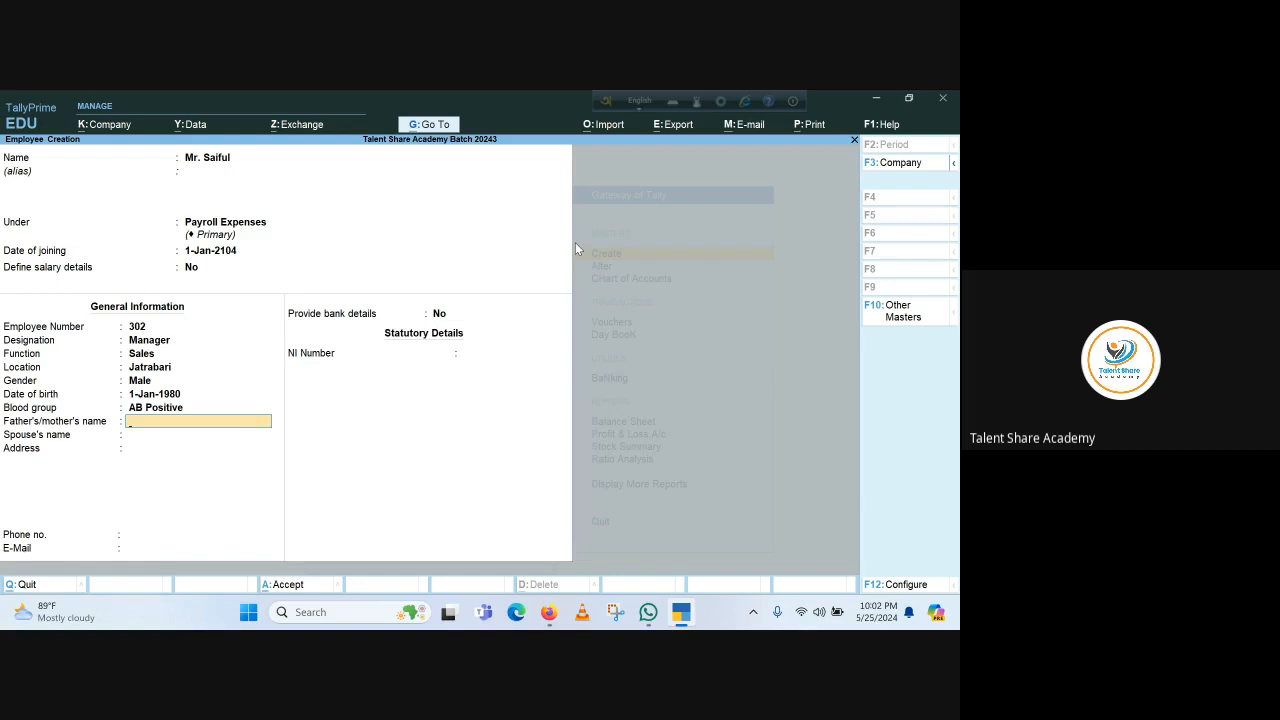
{"action": "key", "text": "Return"}
{"action": "key", "text": "Return"}
{"action": "key", "text": "Return"}
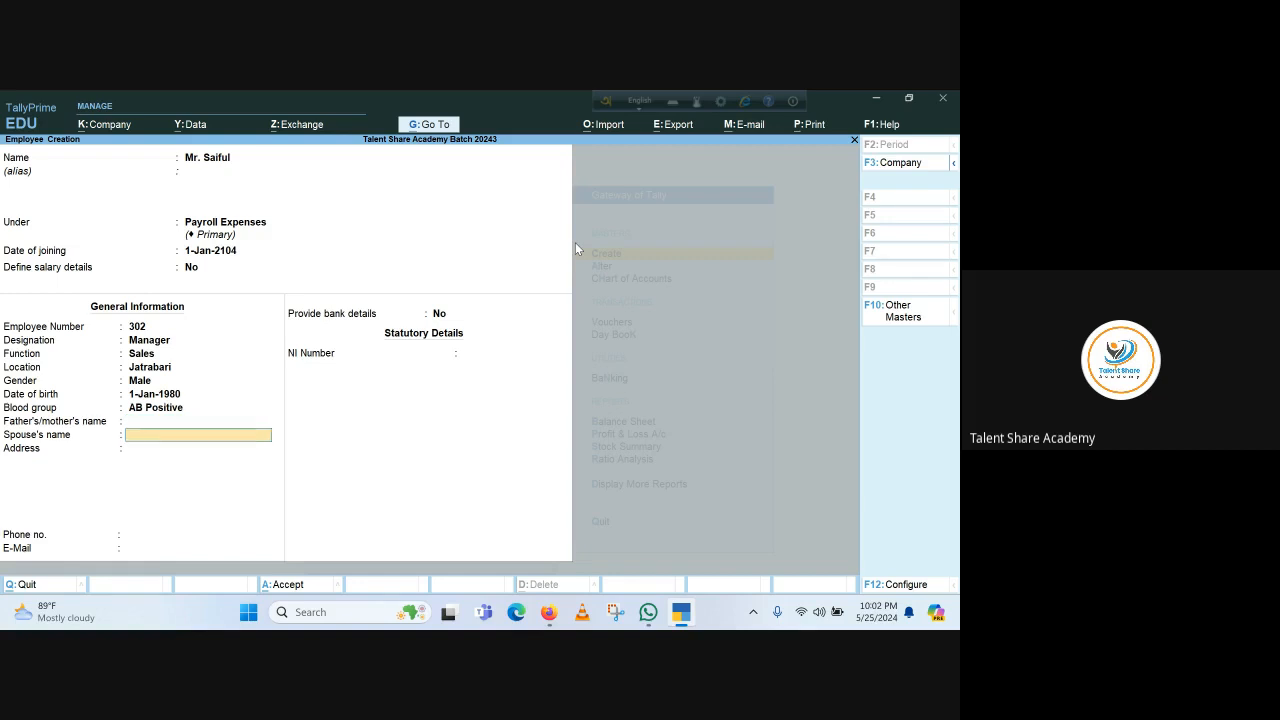
{"action": "key", "text": "Return"}
{"action": "key", "text": "Return"}
{"action": "key", "text": "Return"}
{"action": "key", "text": "Return"}
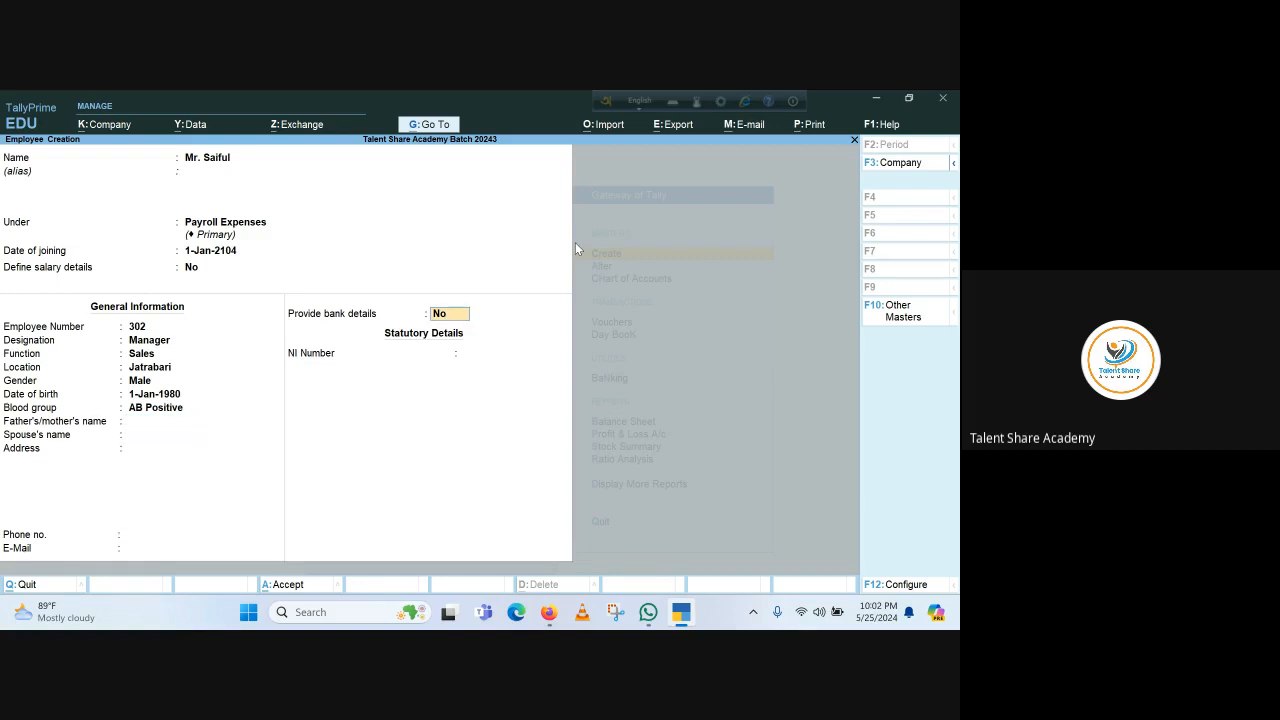
{"action": "key", "text": "Return"}
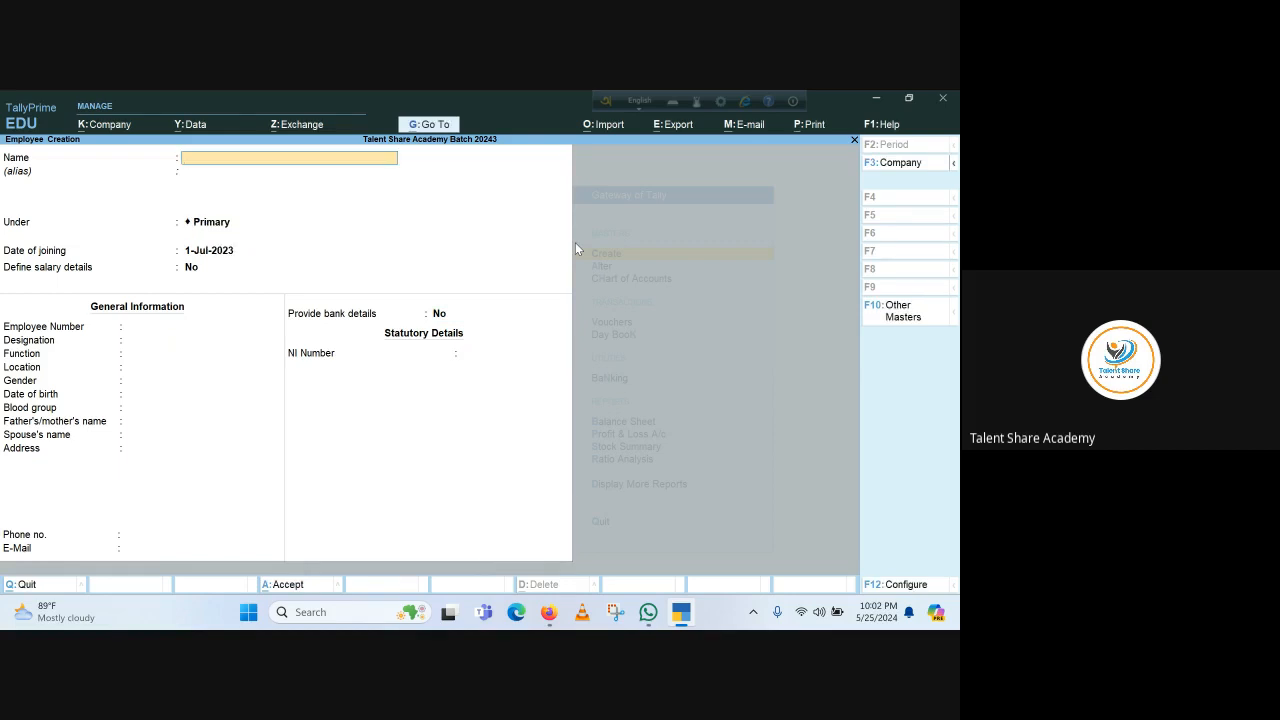
Exit the blank employee form and Payroll Voucher Type screen, then start voucher entry from the Gateway
{"action": "key", "text": "Escape"}
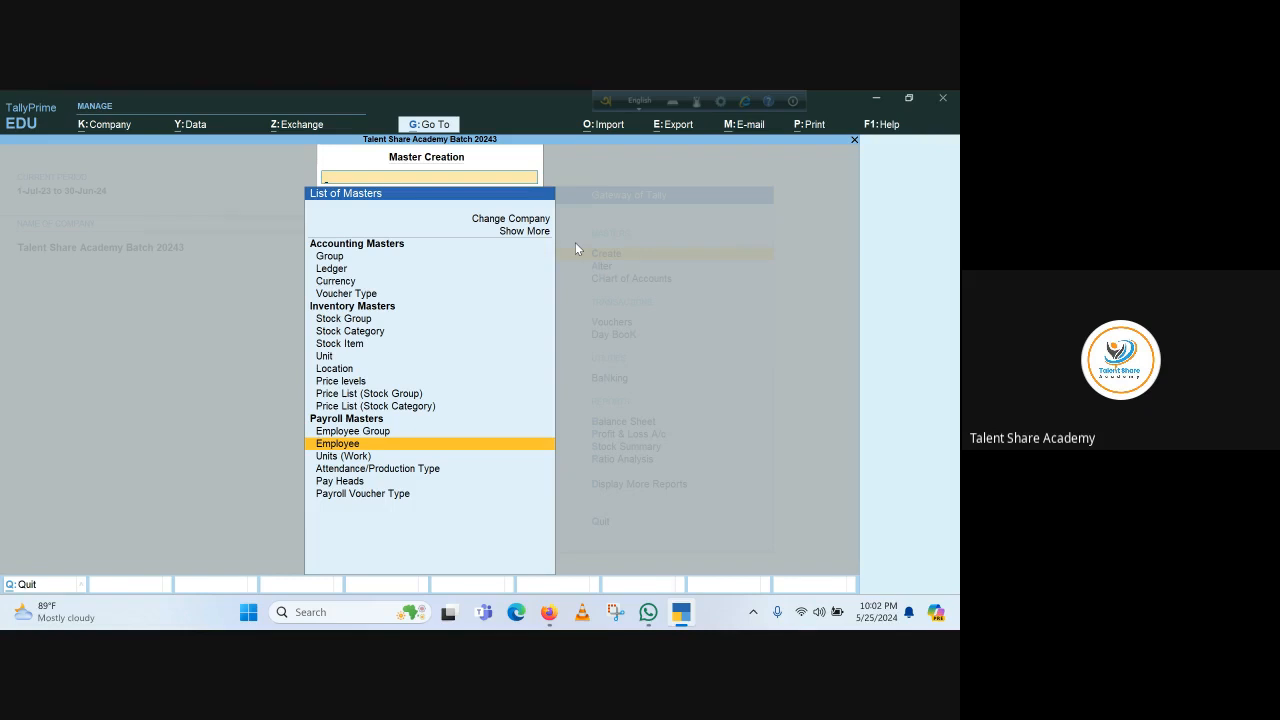
{"action": "key", "text": "Down"}
{"action": "key", "text": "Down"}
{"action": "key", "text": "Down"}
{"action": "key", "text": "Down"}
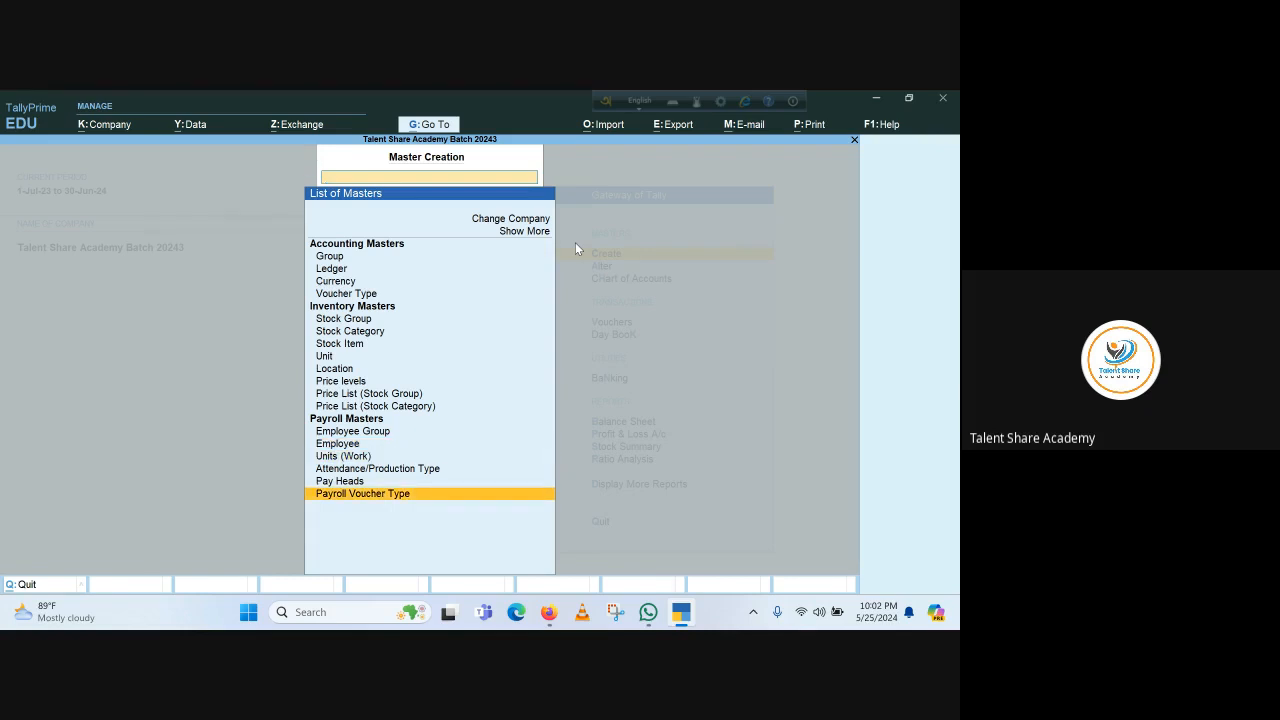
{"action": "key", "text": "Return"}
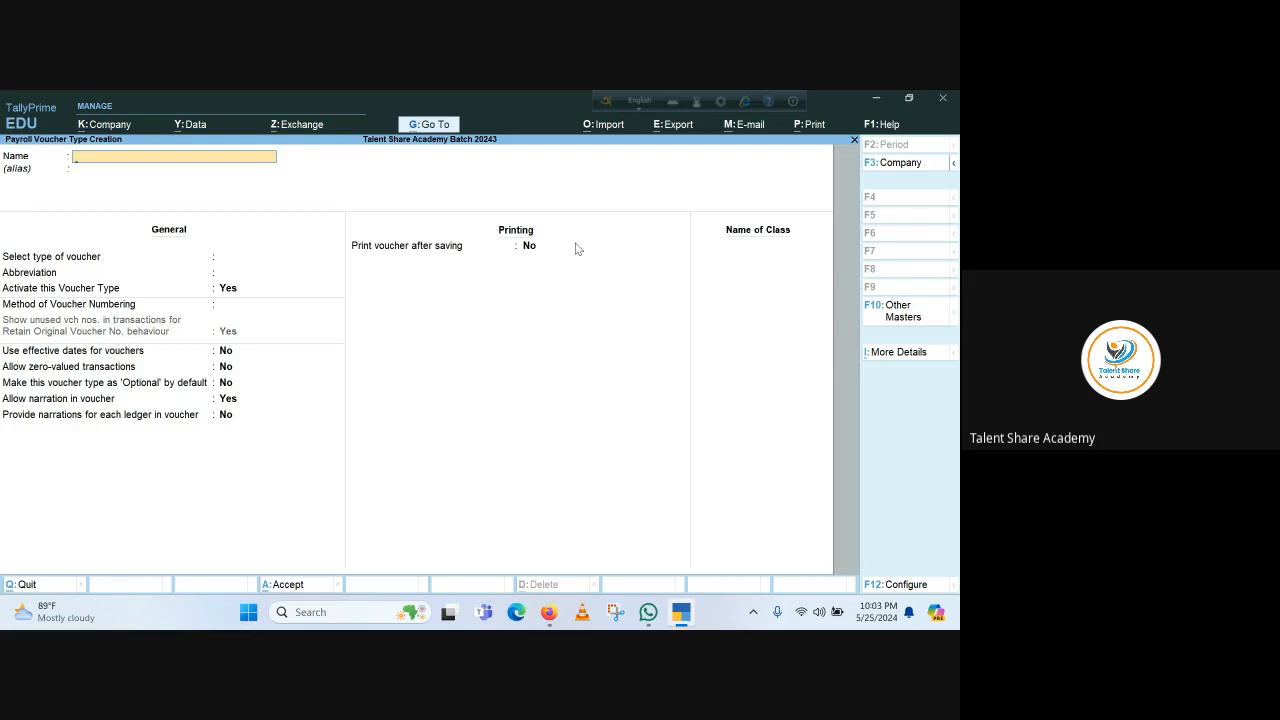
{"action": "key", "text": "Escape"}
{"action": "key", "text": "Escape"}
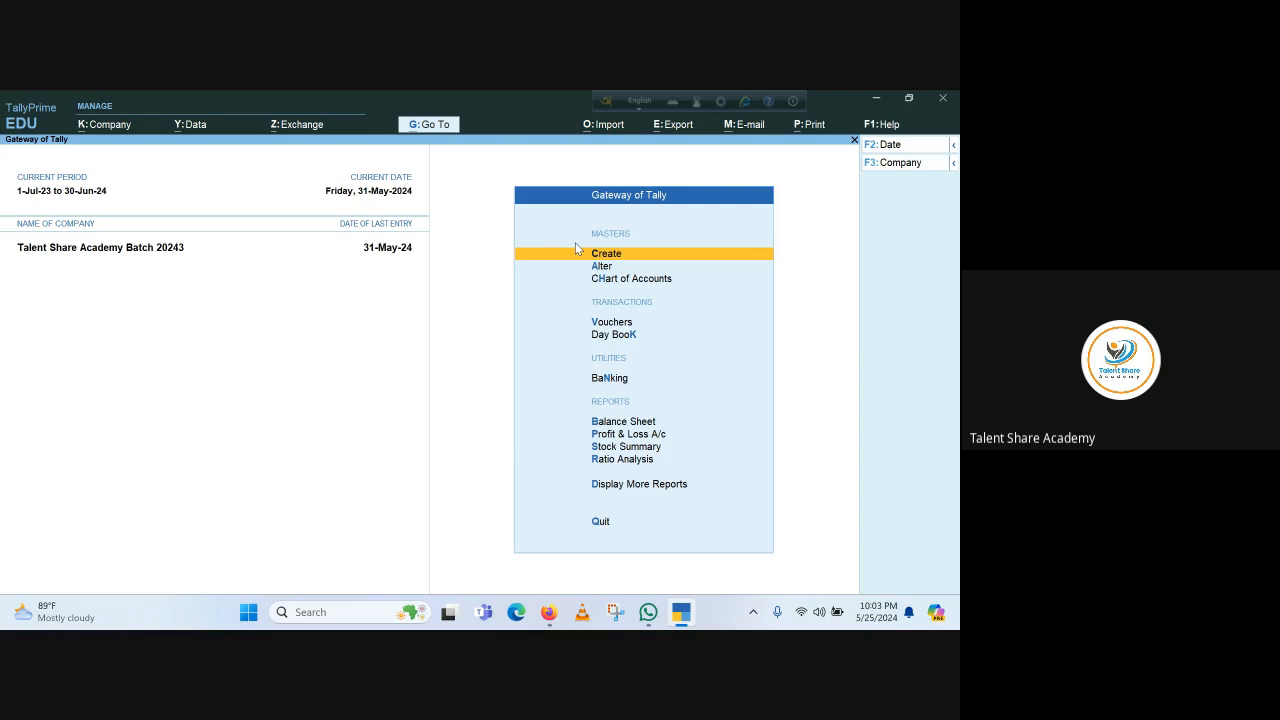
{"action": "key", "text": "v"}
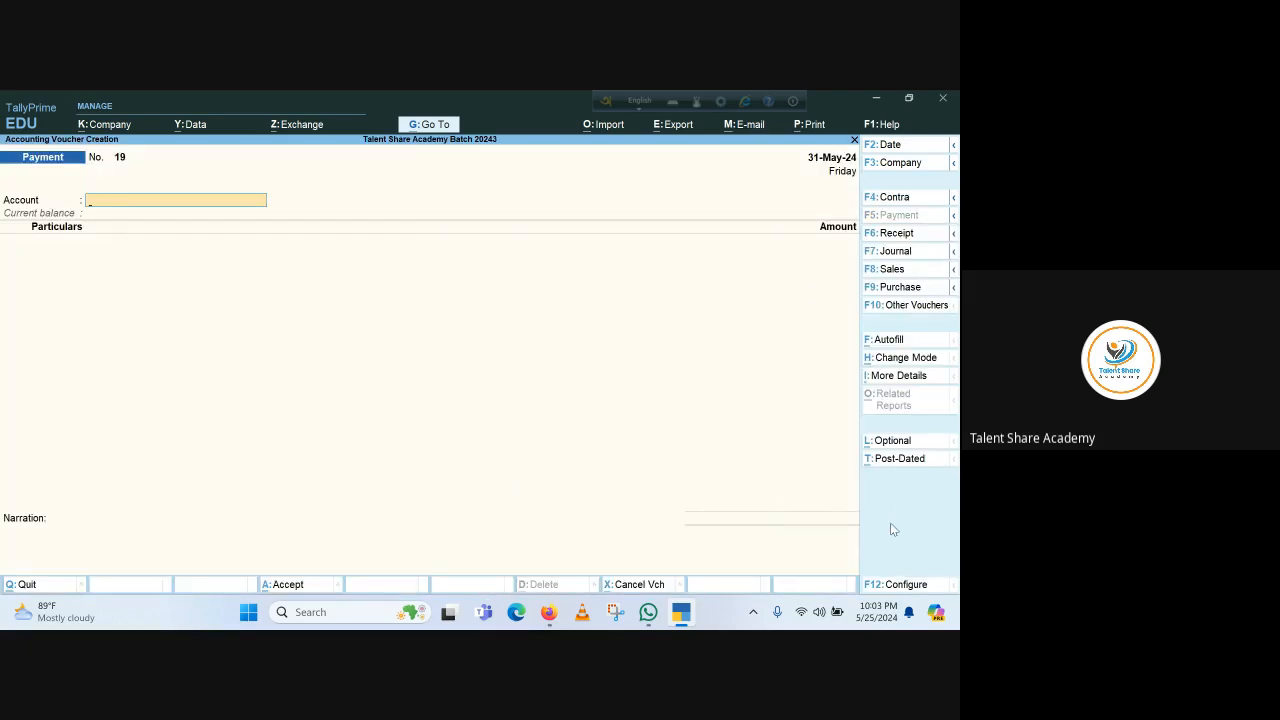
Switch the voucher type from Payment to Payroll to start Payroll voucher 1
{"action": "left_click", "coordinate": [910, 306]}
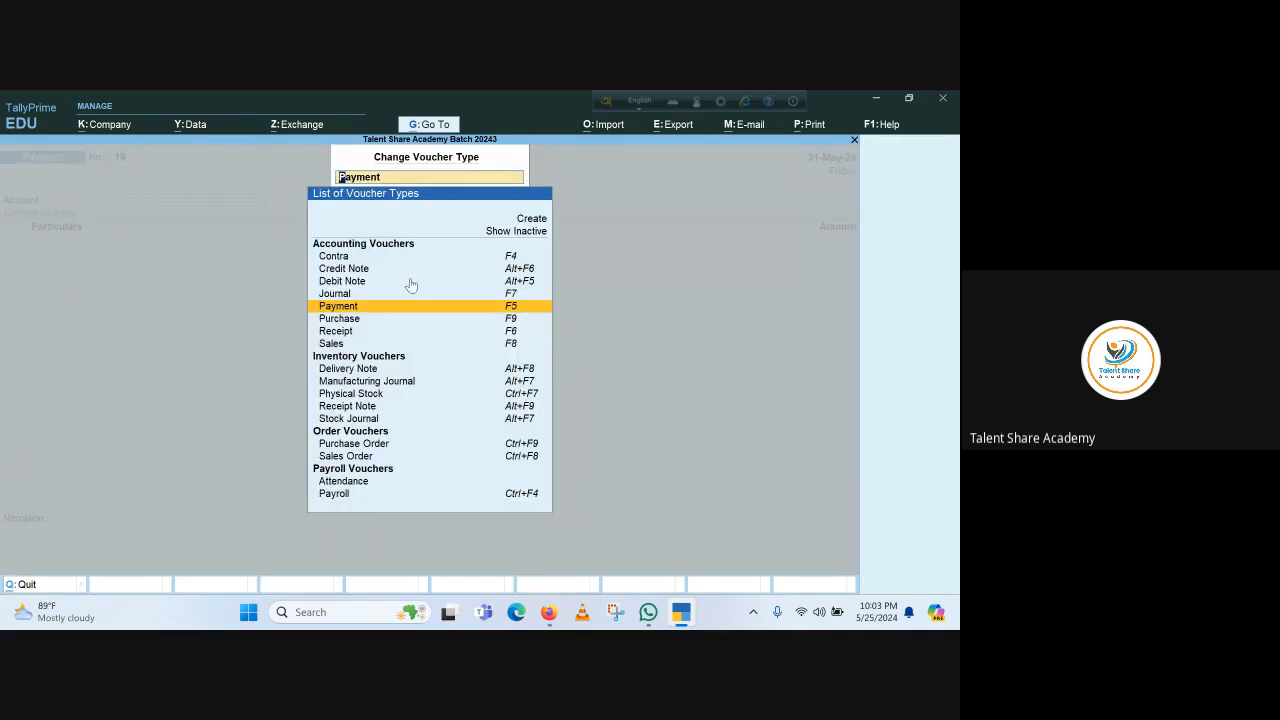
{"action": "left_click", "coordinate": [338, 494]}
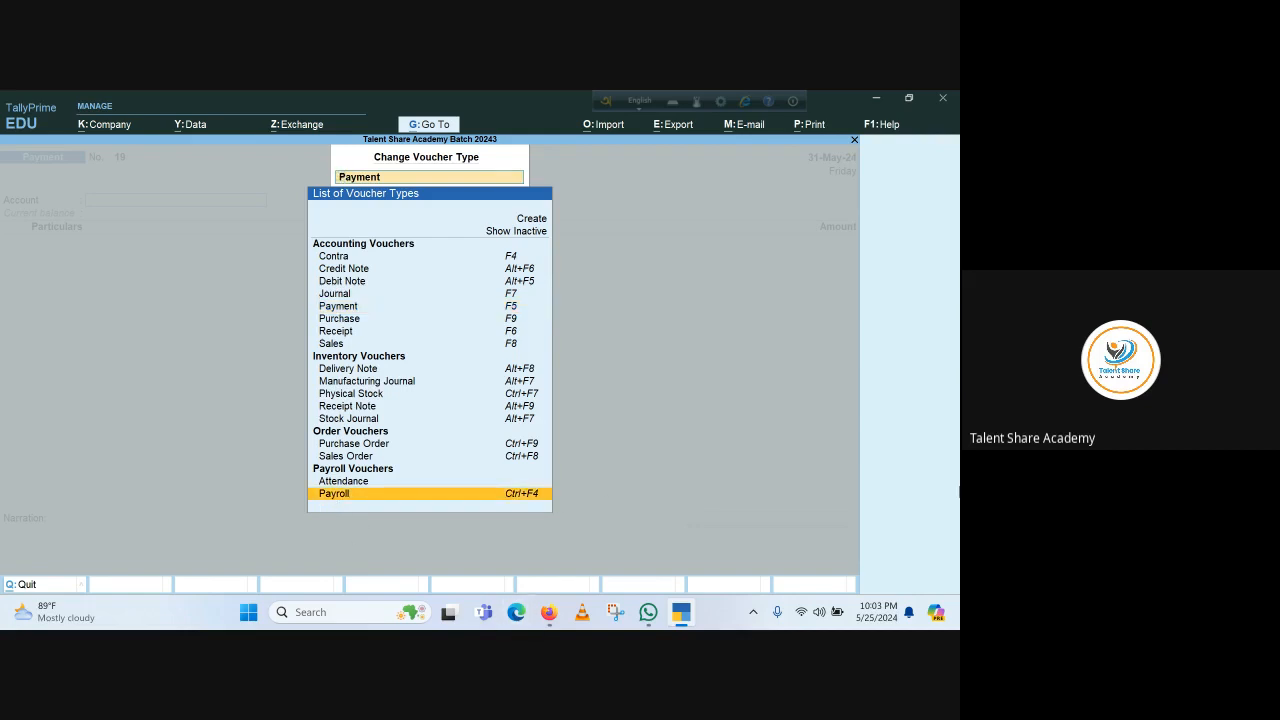
{"action": "key", "text": "Return"}
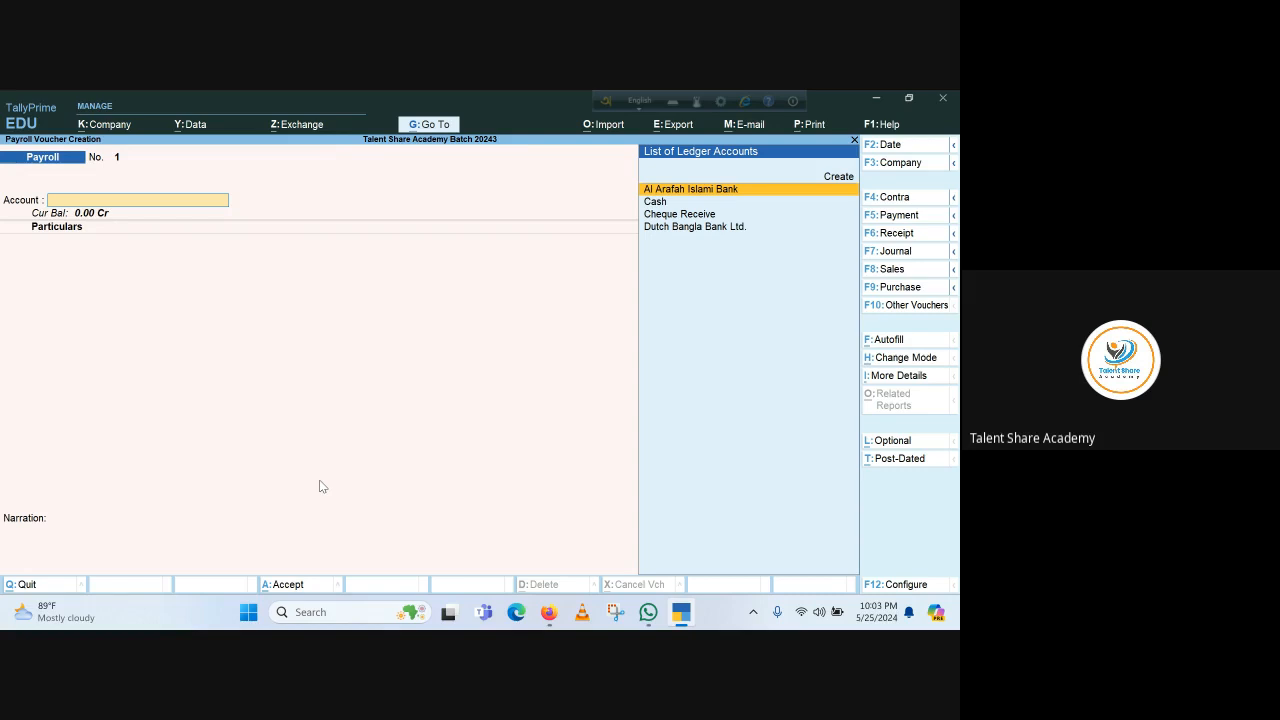
Choose Dutch Bangla Bank Ltd. as the payroll account and add the first listed employee
{"action": "key", "text": "Down"}
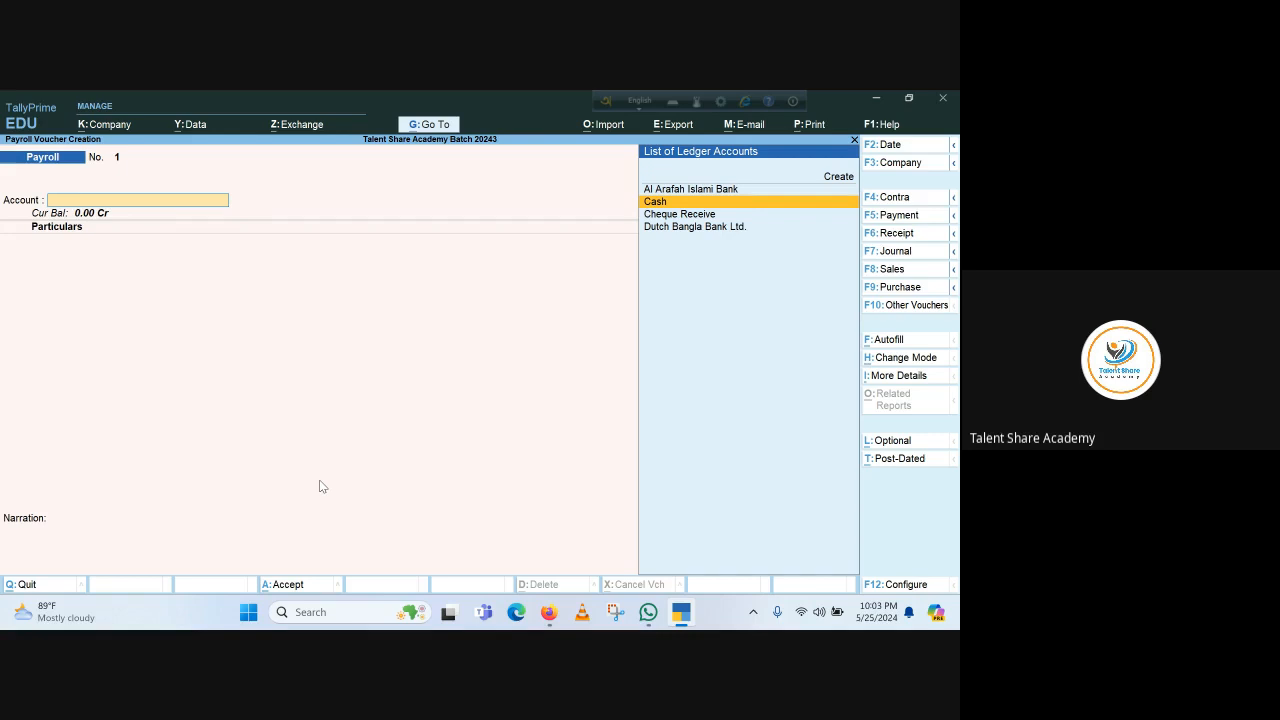
{"action": "key", "text": "Down"}
{"action": "key", "text": "Down"}
{"action": "key", "text": "Return"}
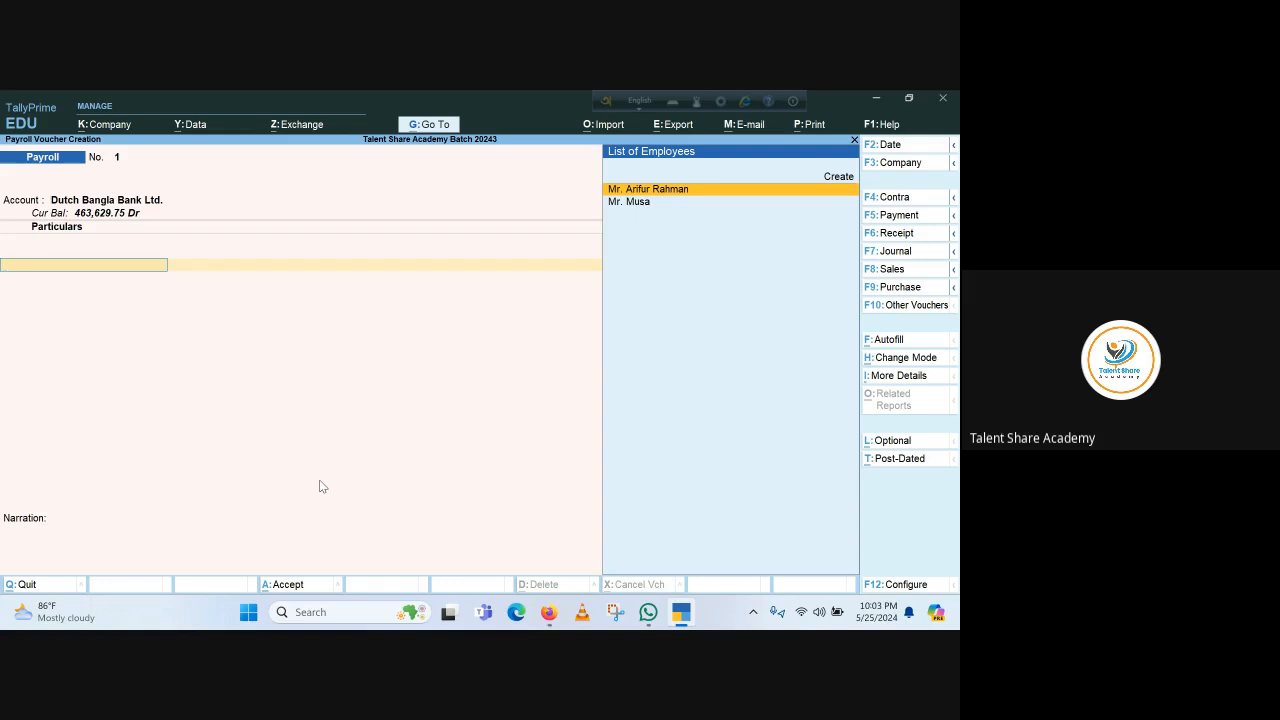
{"action": "key", "text": "Return"}
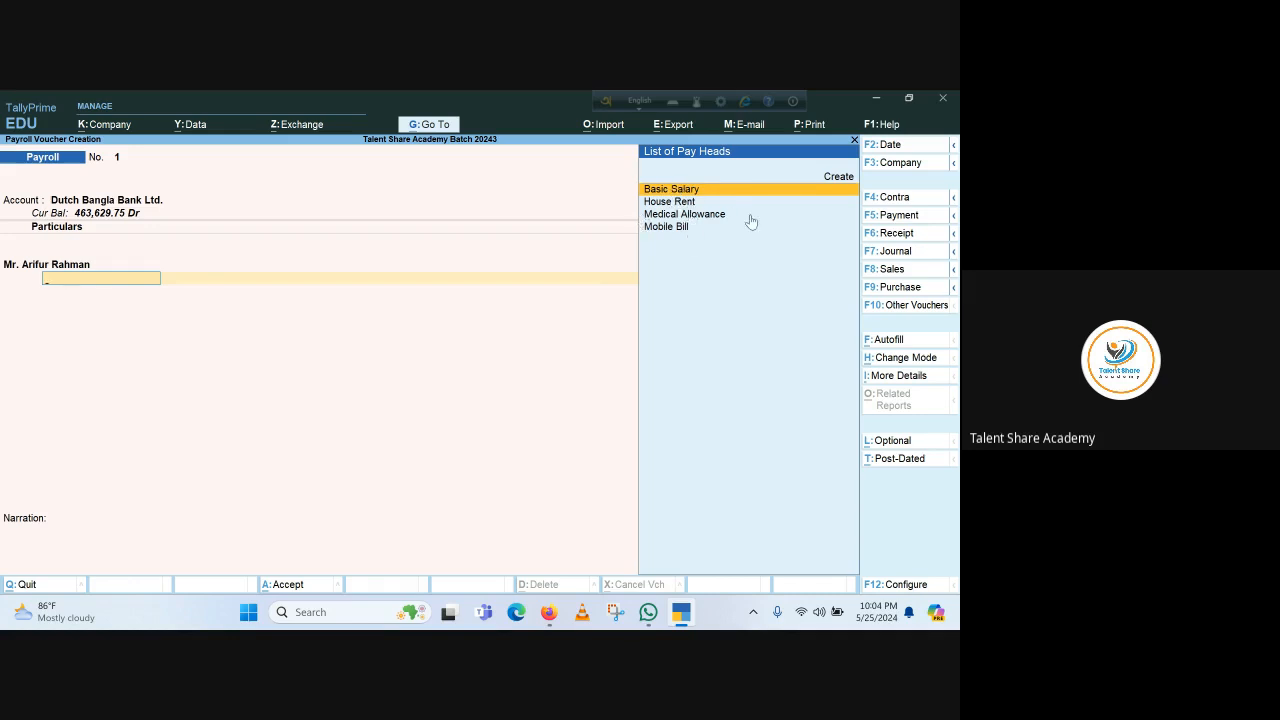
Add Basic Salary 25,000 and House Rent 15,000 for the first employee
{"action": "key", "text": "Return"}
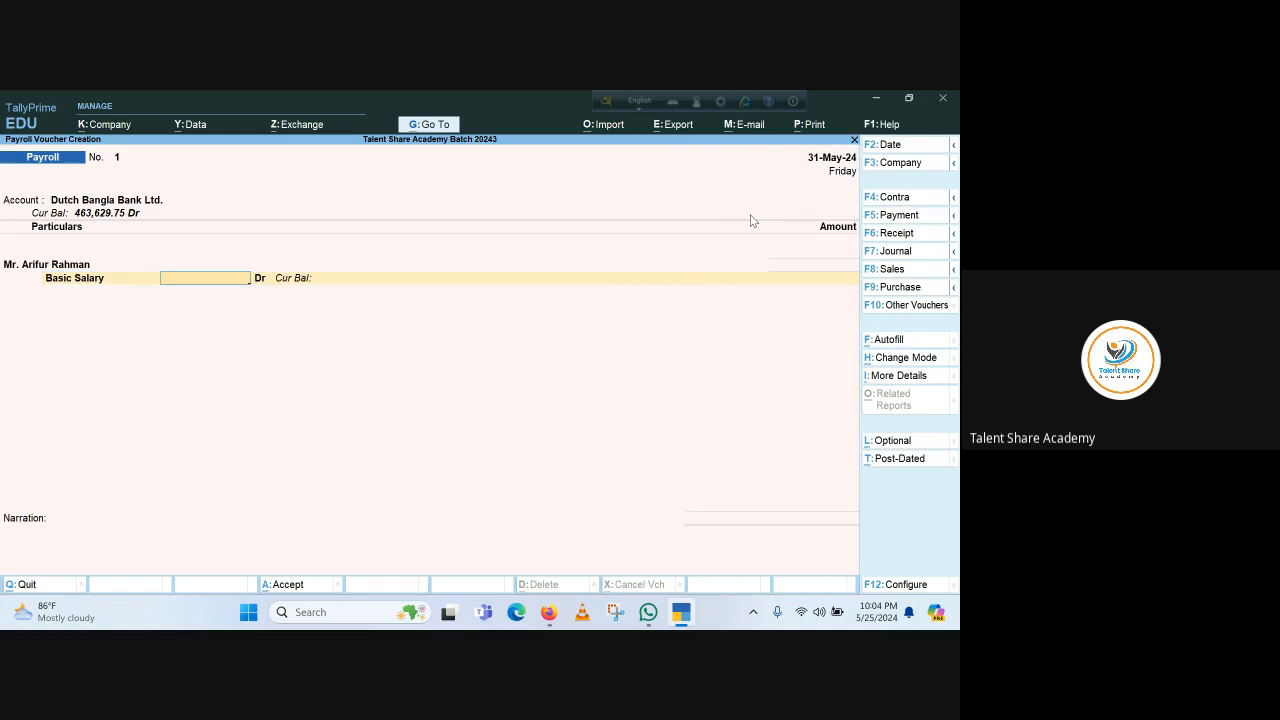
{"action": "type", "text": "25000"}
{"action": "key", "text": "Return"}
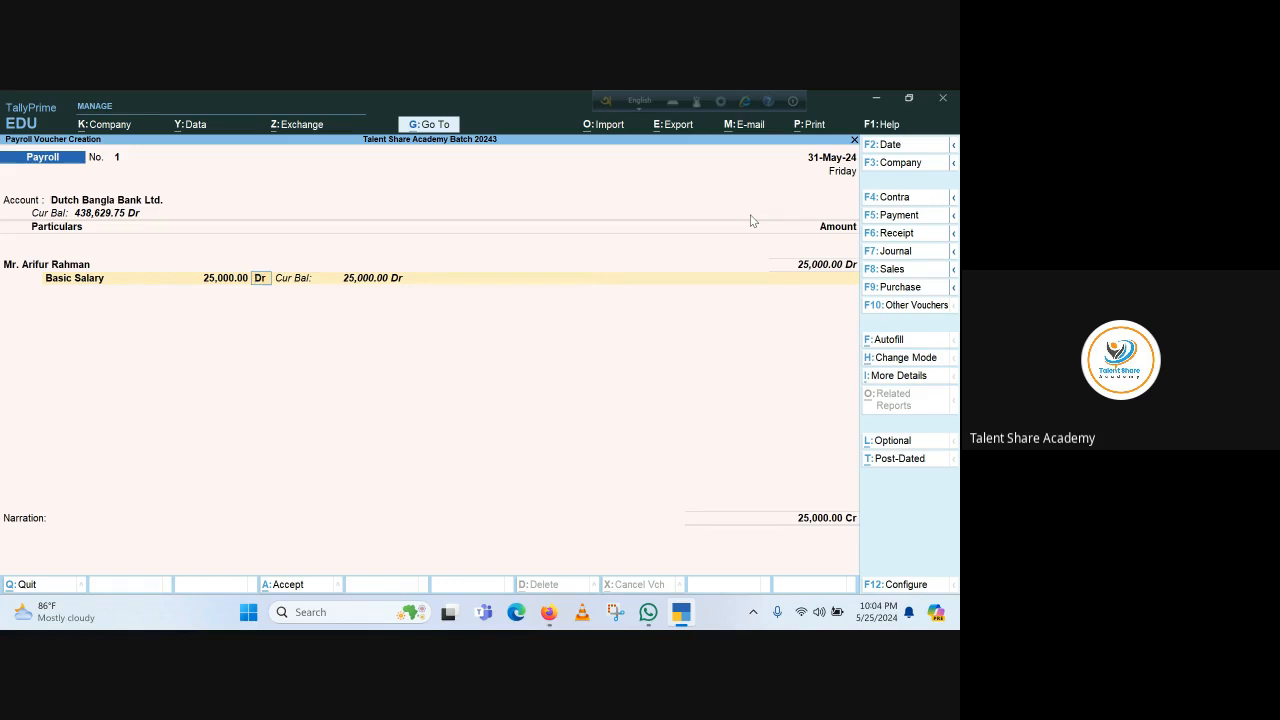
{"action": "key", "text": "Return"}
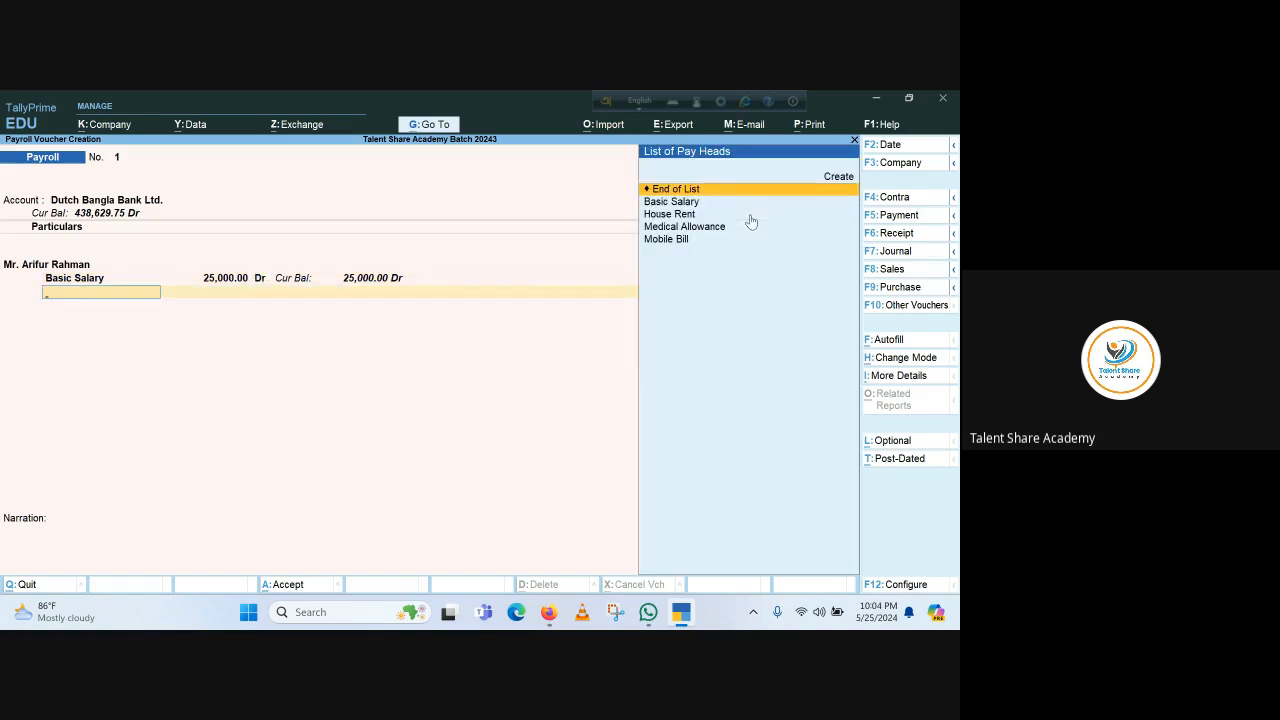
{"action": "key", "text": "Down"}
{"action": "key", "text": "Down"}
{"action": "key", "text": "Return"}
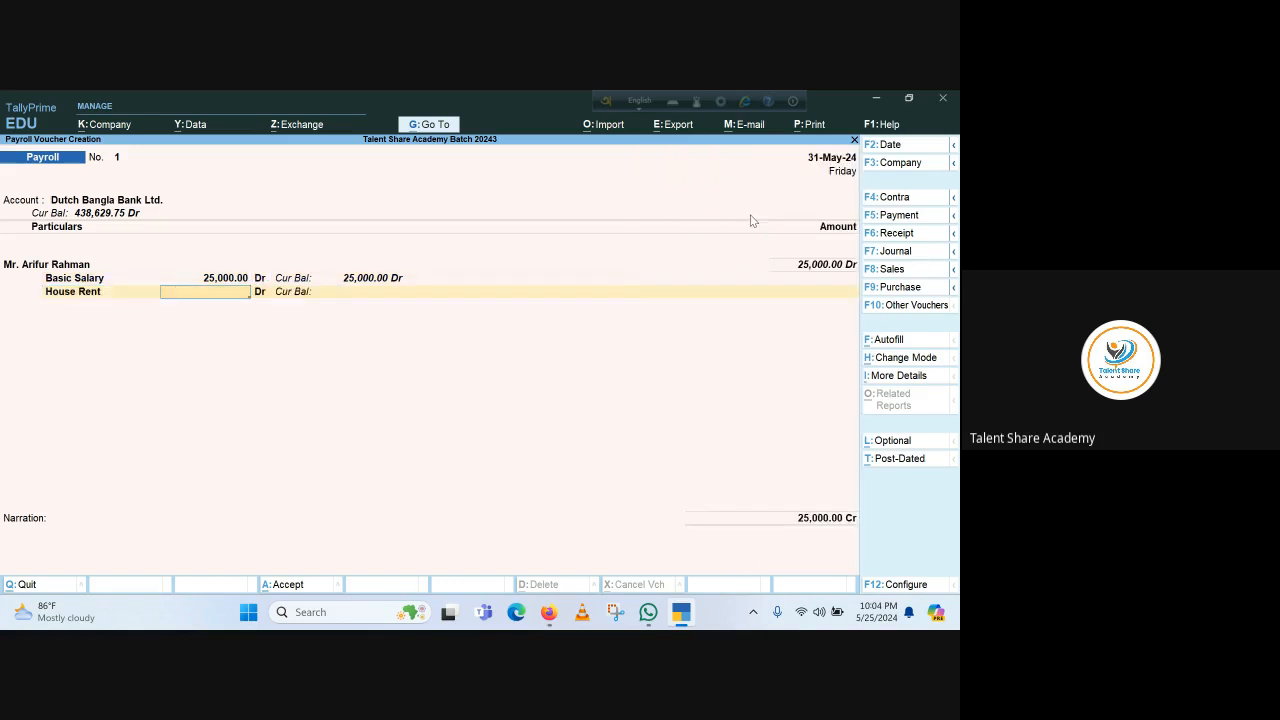
{"action": "type", "text": "15000"}
{"action": "key", "text": "Return"}
{"action": "key", "text": "Return"}
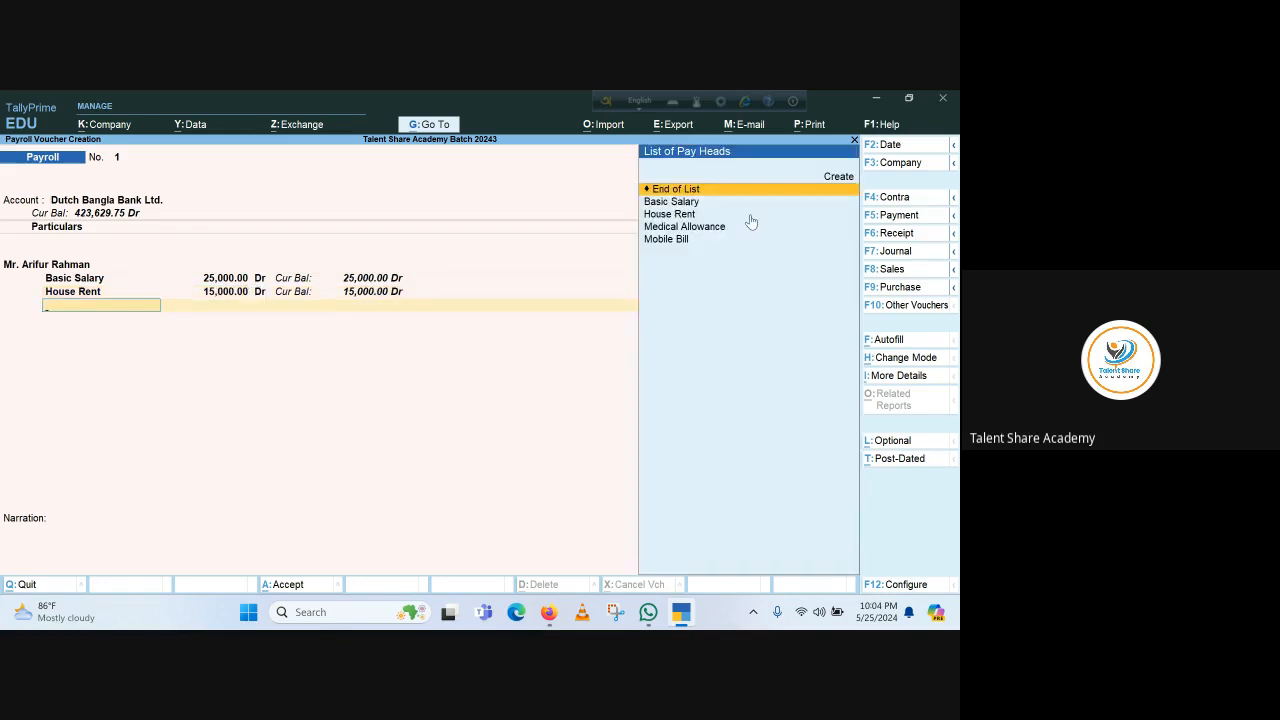
Add Medical Allowance 10,000 and Mobile Bill 5,000, completing the first employee's pay heads
{"action": "key", "text": "Down"}
{"action": "key", "text": "Down"}
{"action": "key", "text": "Down"}
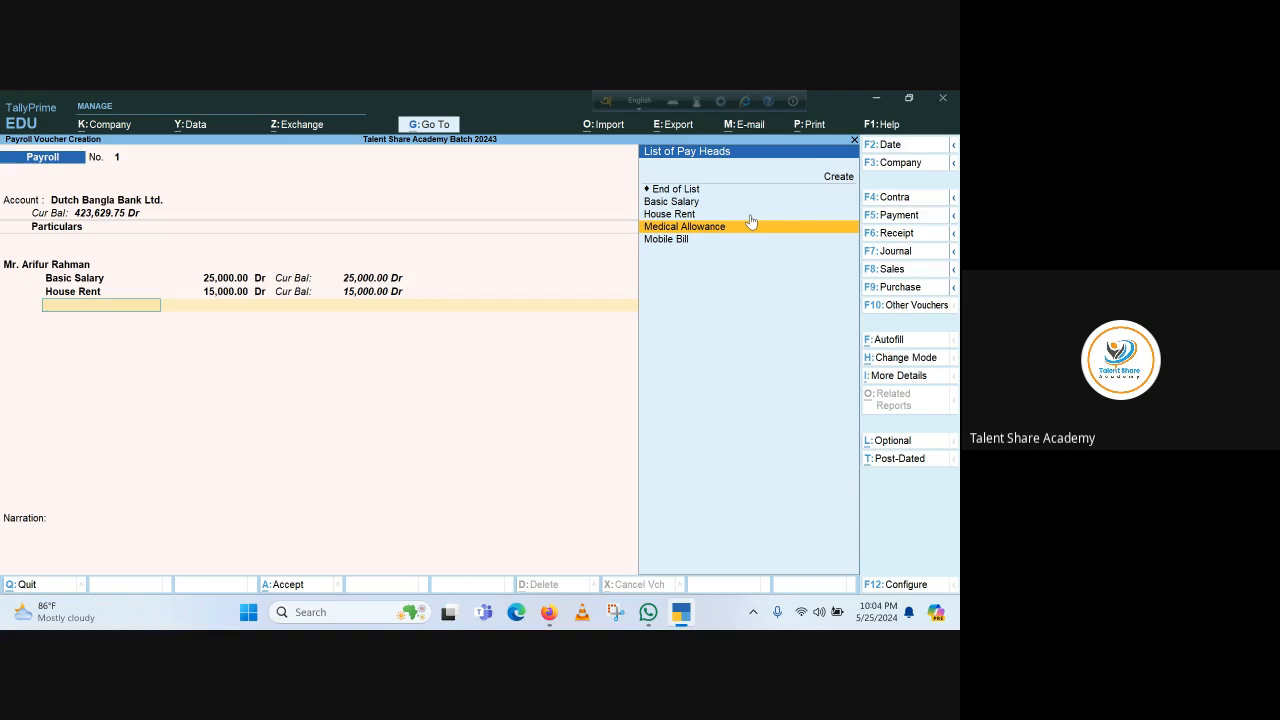
{"action": "key", "text": "Return"}
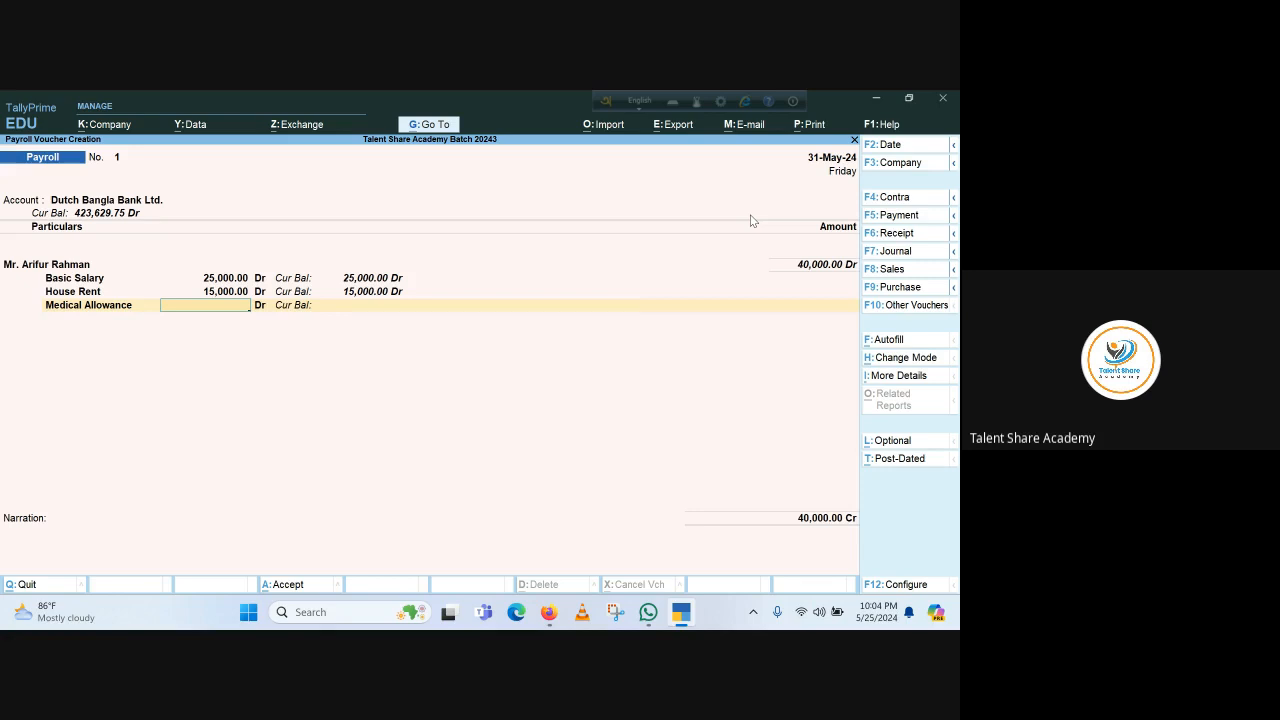
{"action": "type", "text": "10,000"}
{"action": "key", "text": "Return"}
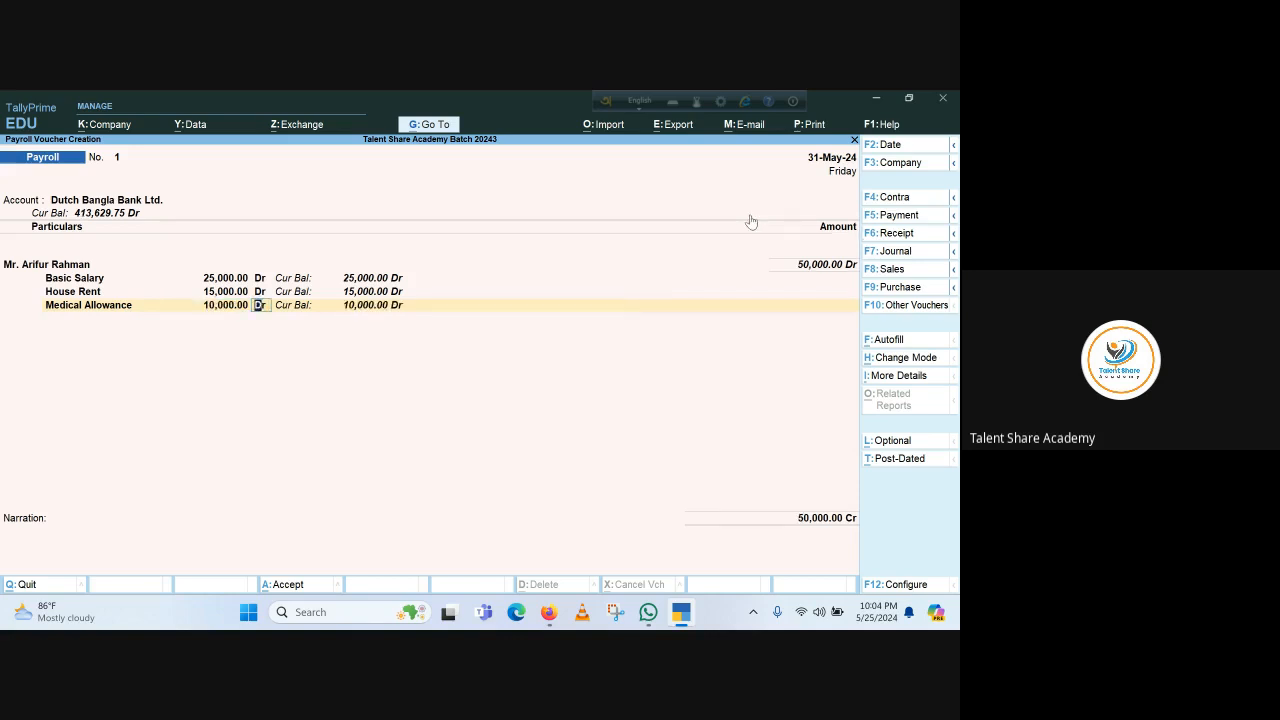
{"action": "key", "text": "Return"}
{"action": "key", "text": "Down"}
{"action": "key", "text": "Down"}
{"action": "key", "text": "Down"}
{"action": "key", "text": "Down"}
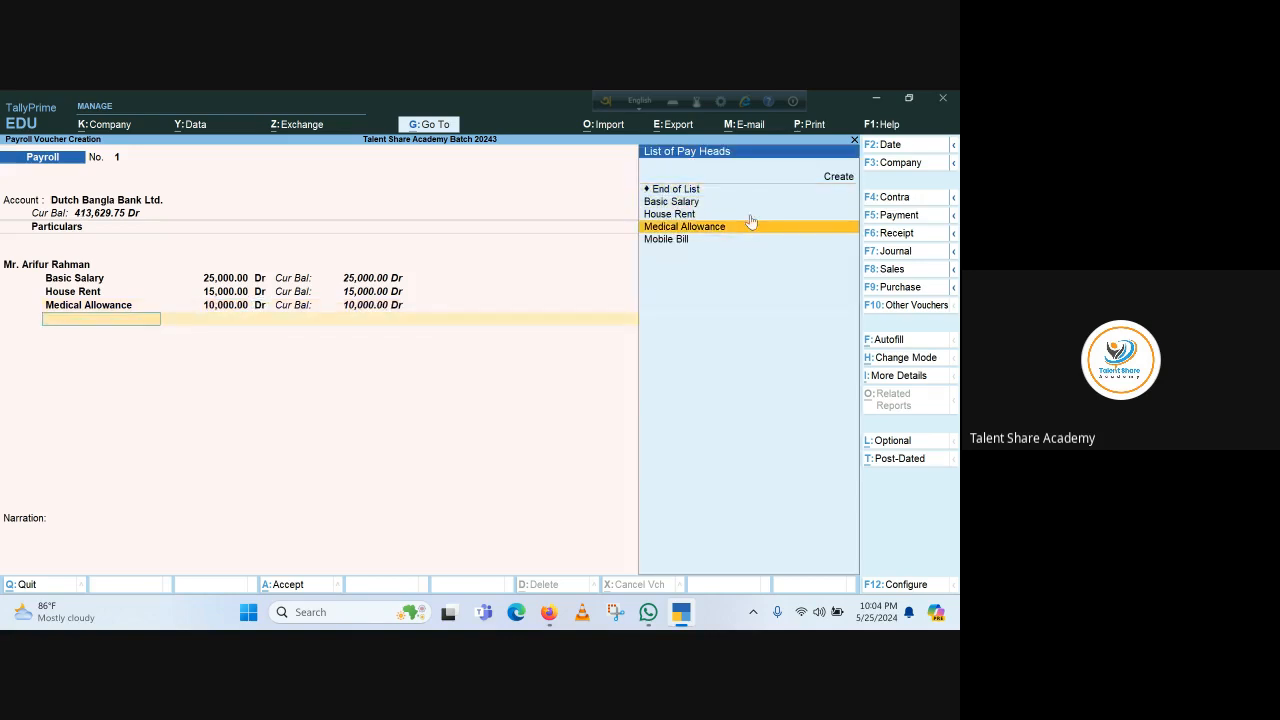
{"action": "key", "text": "Return"}
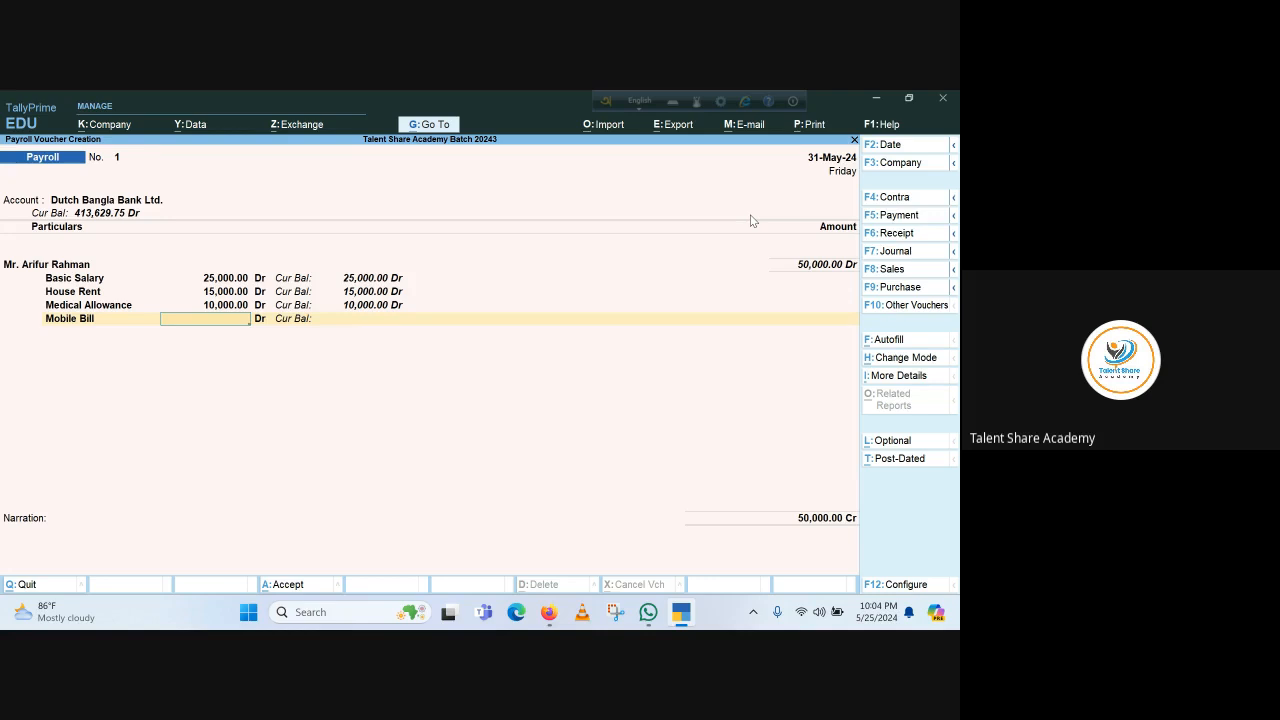
{"action": "type", "text": "5000"}
{"action": "key", "text": "Return"}
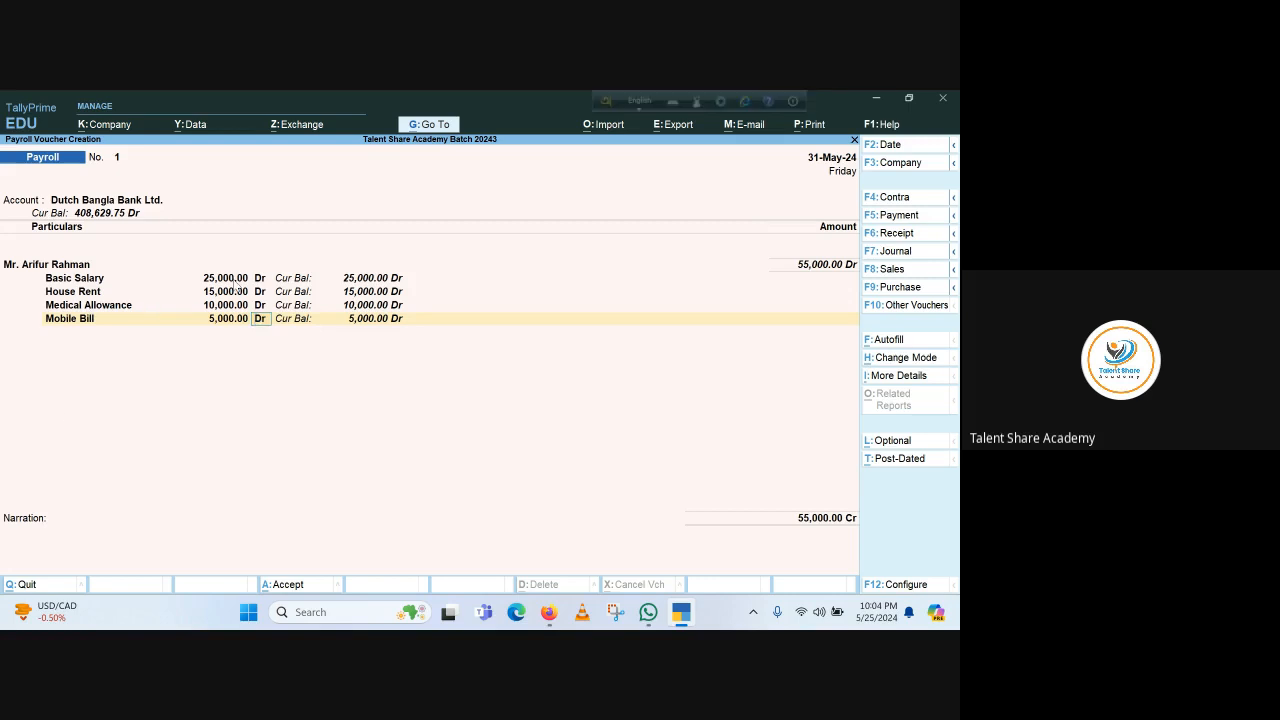
{"action": "key", "text": "Return"}
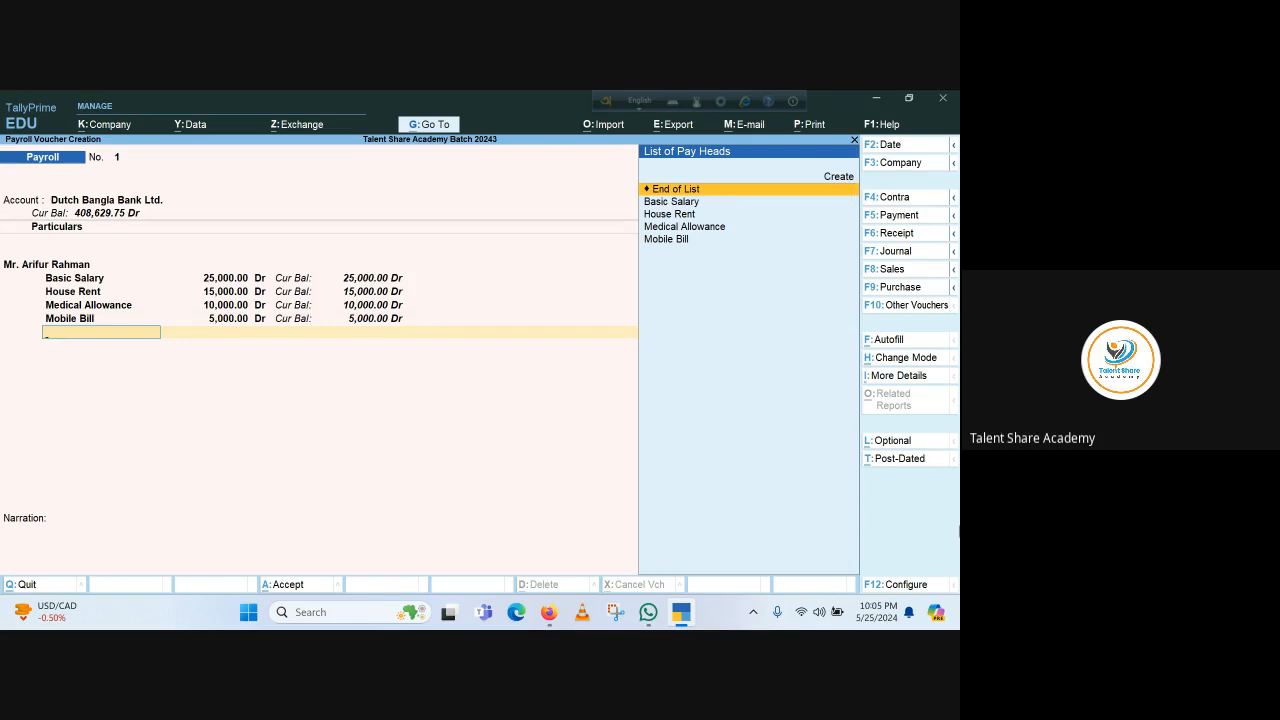
{"action": "key", "text": "Return"}
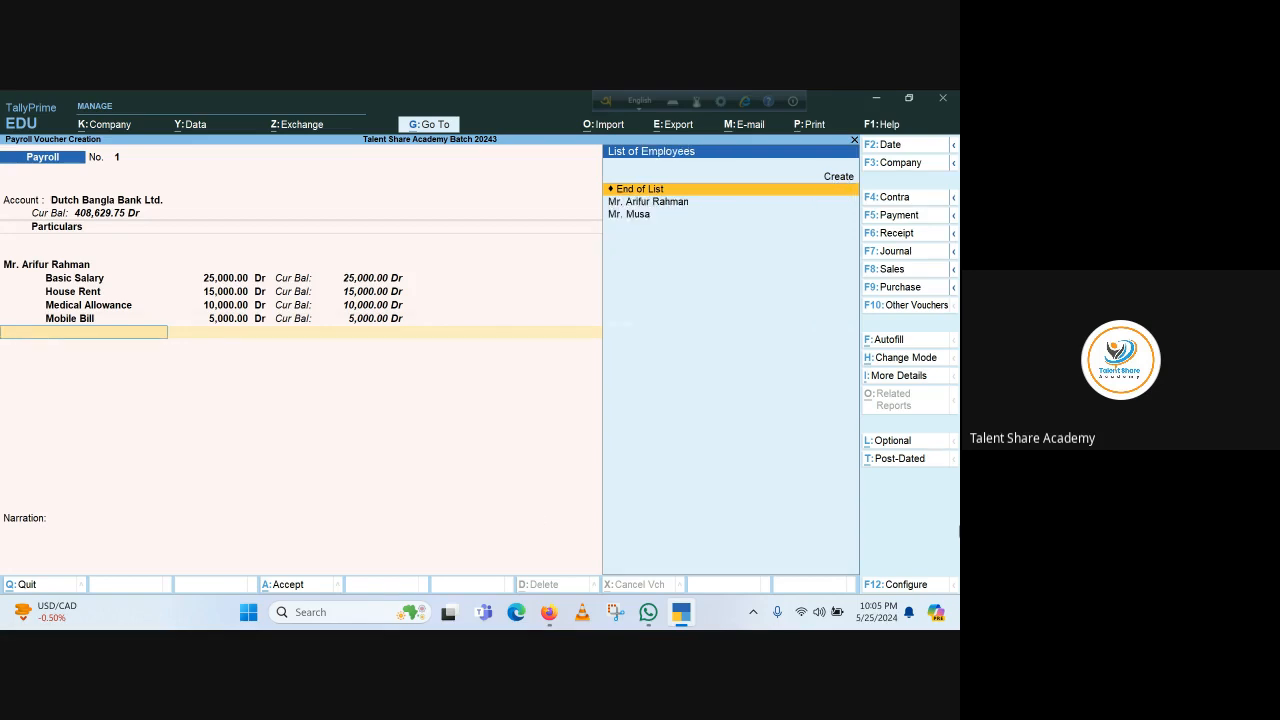
Add the second employee from the list with Basic Salary 20,000
{"action": "key", "text": "Down"}
{"action": "key", "text": "Down"}
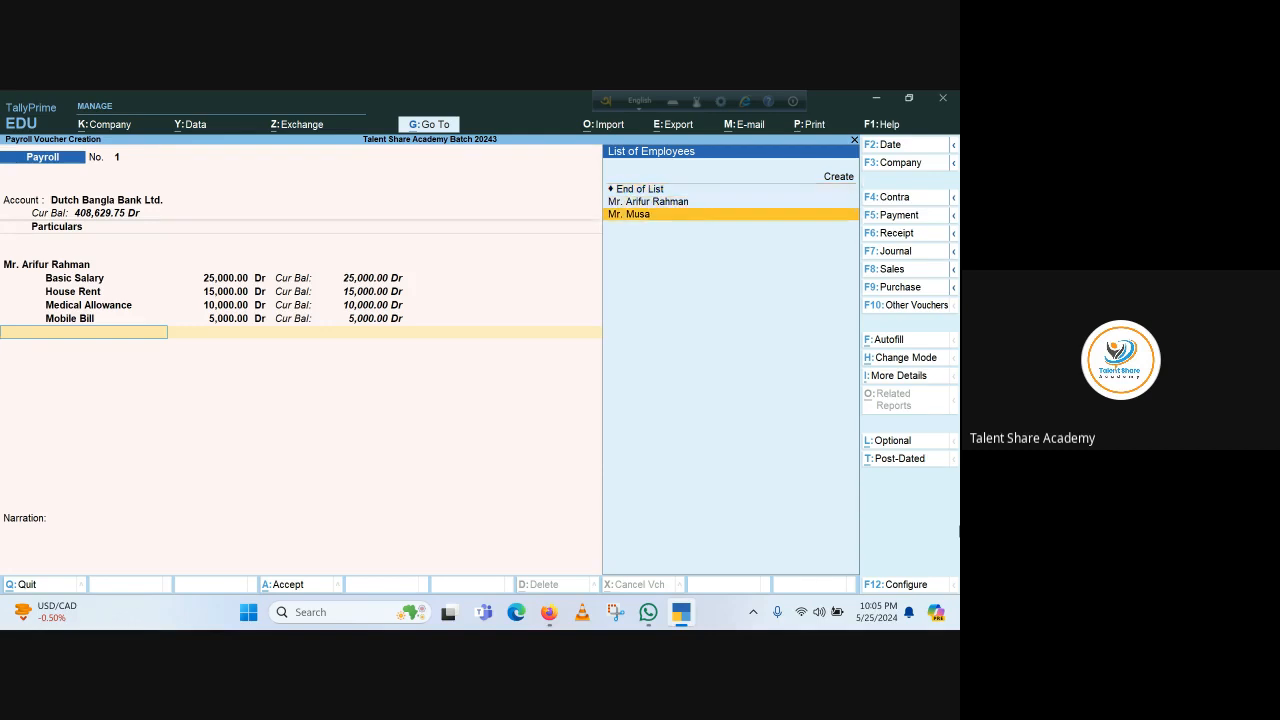
{"action": "key", "text": "Up"}
{"action": "key", "text": "Up"}
{"action": "key", "text": "Down"}
{"action": "key", "text": "Down"}
{"action": "key", "text": "Up"}
{"action": "key", "text": "Up"}
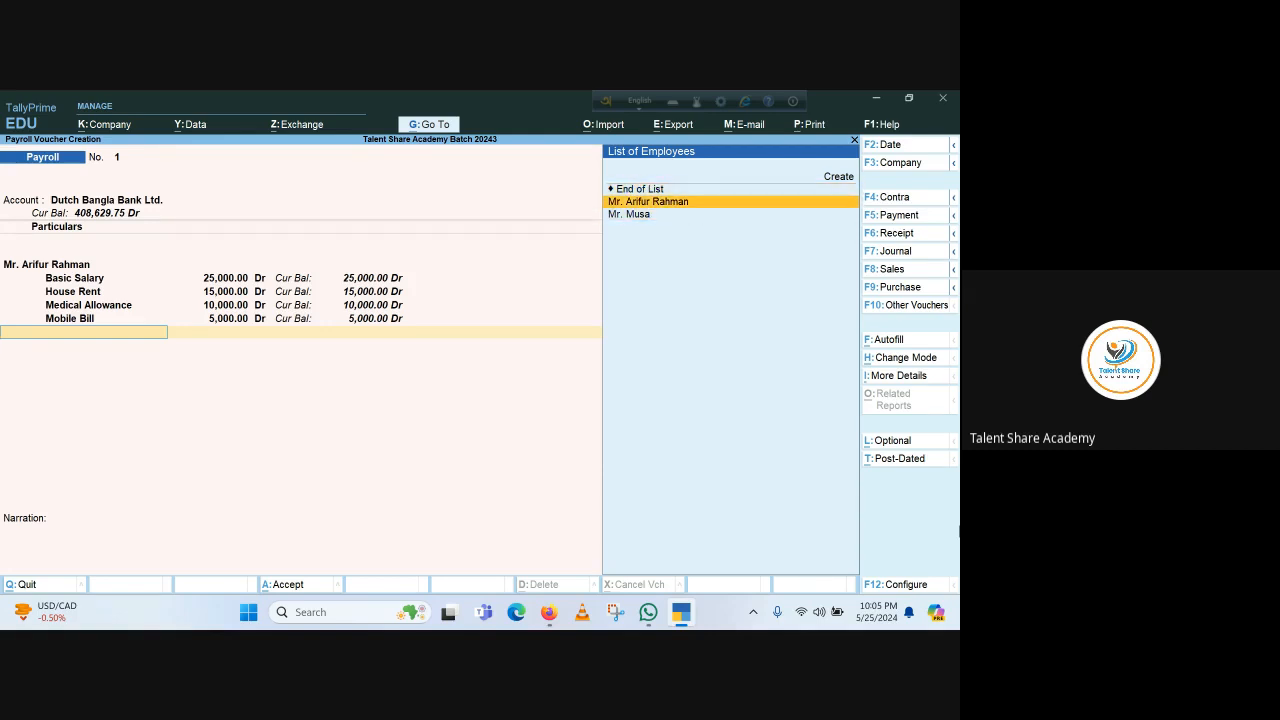
{"action": "key", "text": "Down"}
{"action": "key", "text": "Down"}
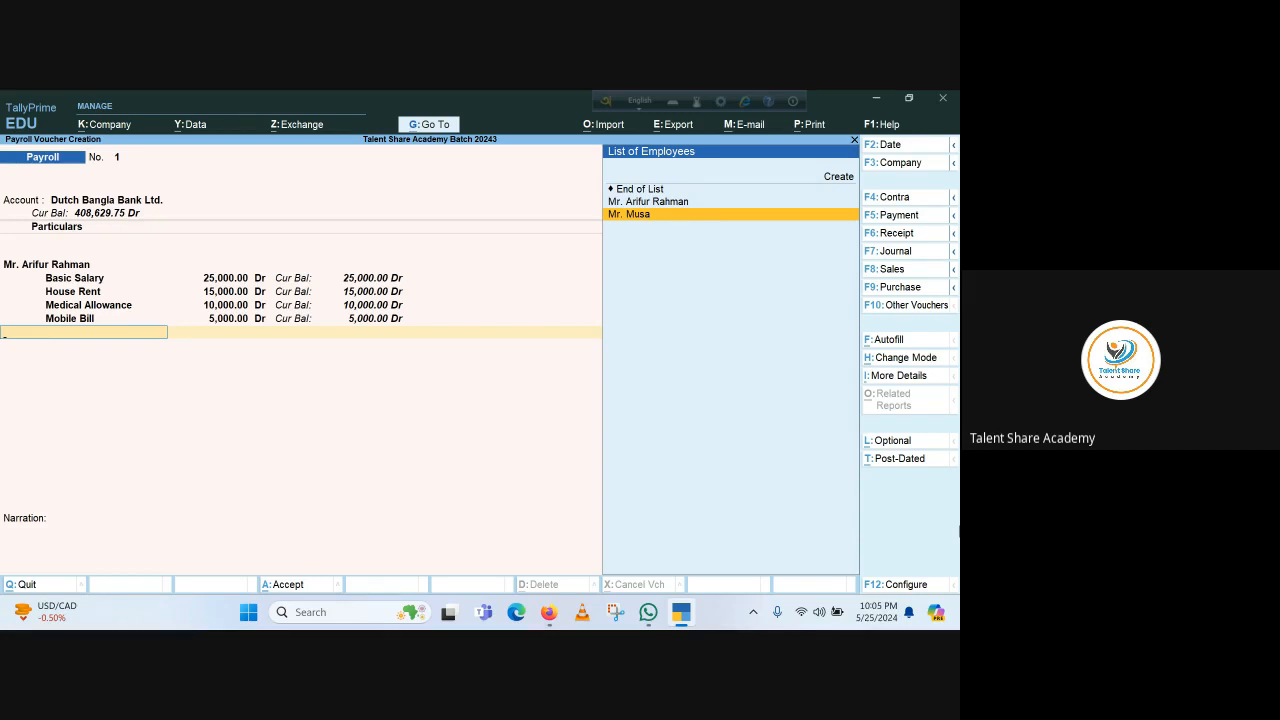
{"action": "key", "text": "Return"}
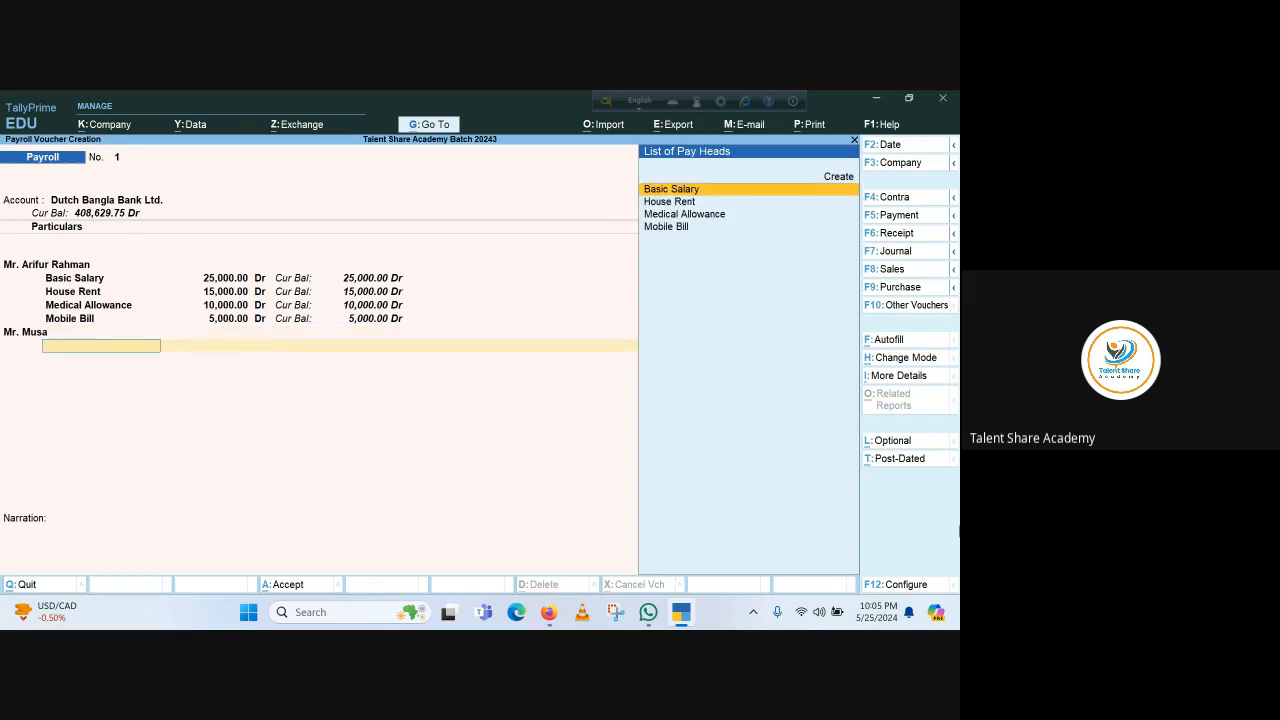
{"action": "key", "text": "Return"}
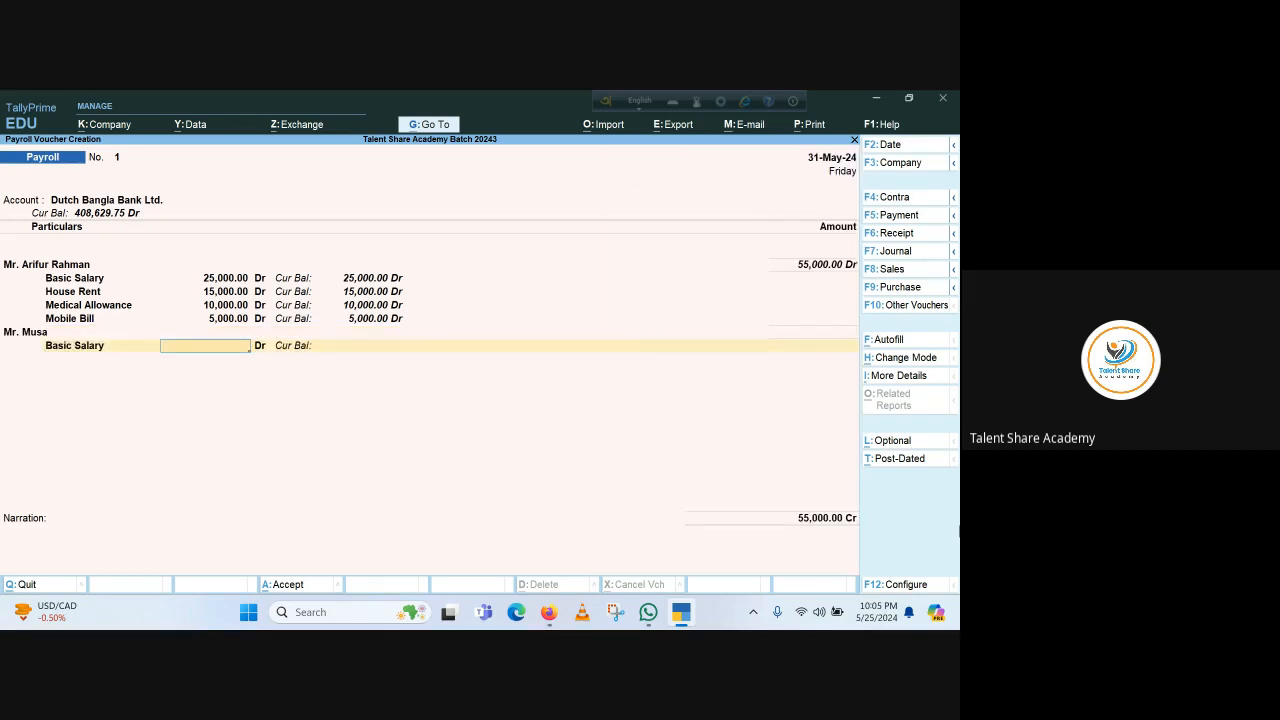
{"action": "type", "text": "20000"}
{"action": "key", "text": "Return"}
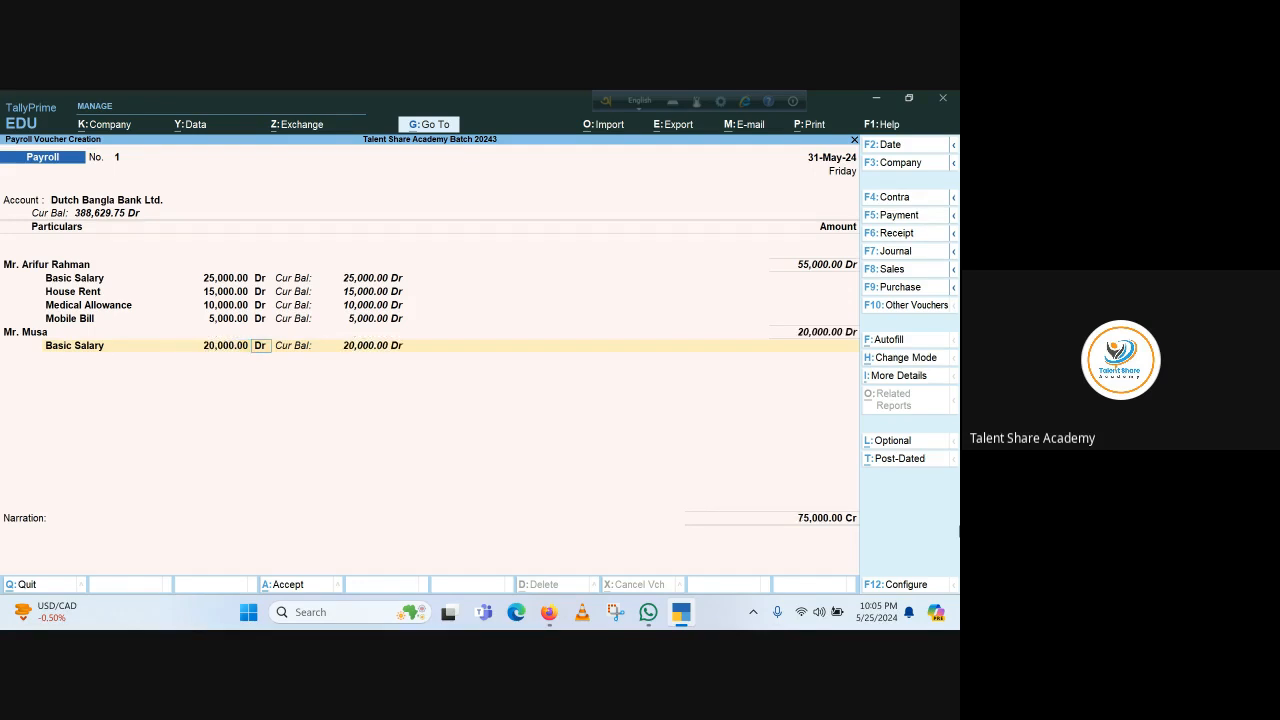
{"action": "key", "text": "Return"}
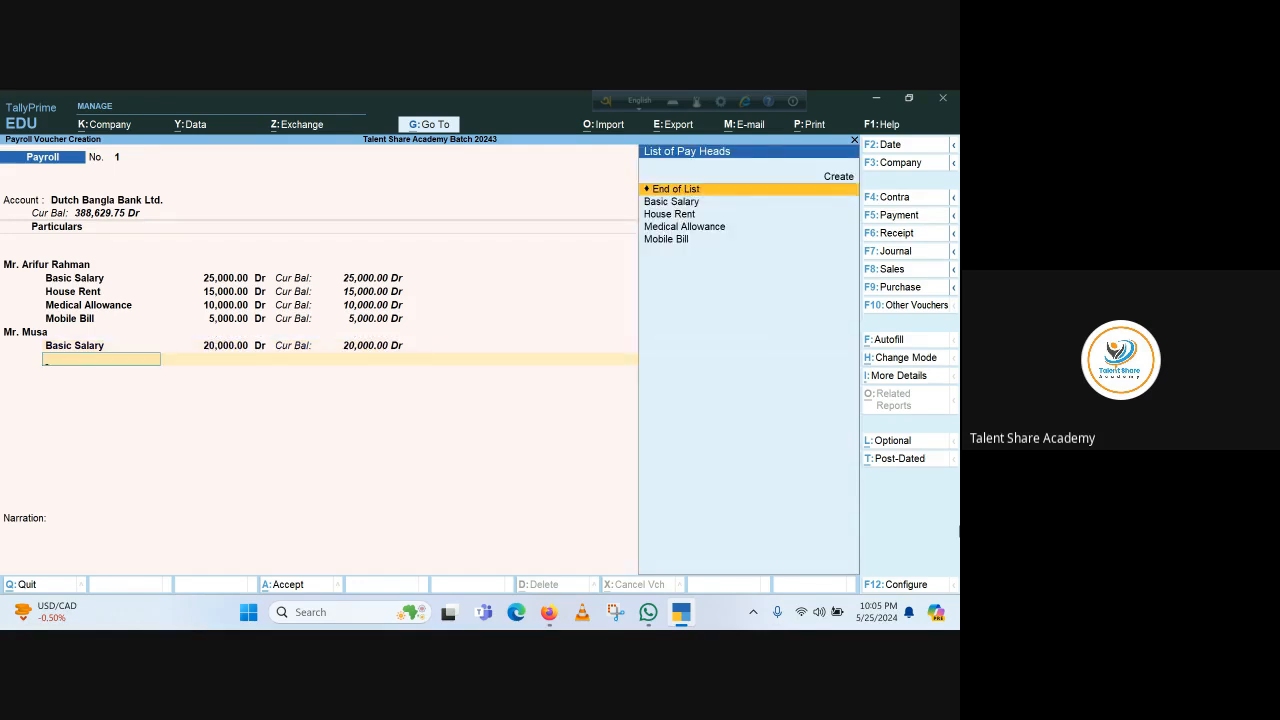
Add House Rent 12,000 and Medical Allowance 8,000, then accept the 95,000 voucher total
{"action": "key", "text": "Down"}
{"action": "key", "text": "Down"}
{"action": "key", "text": "Return"}
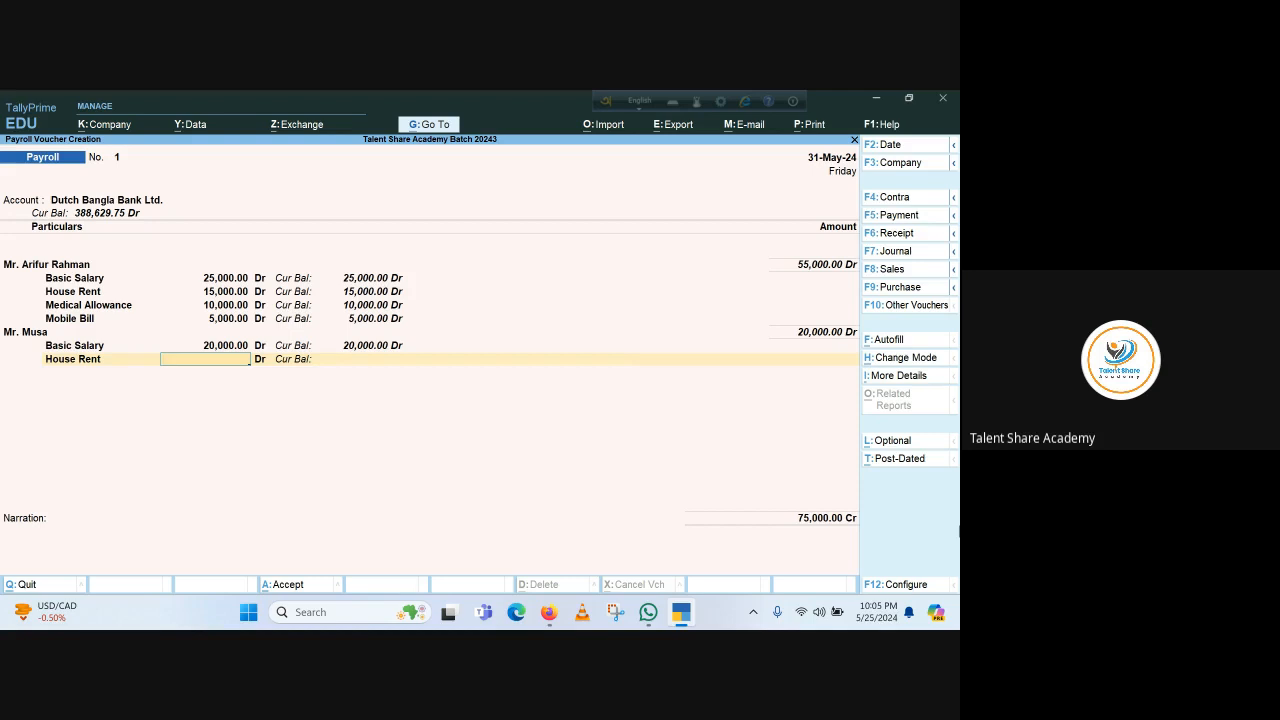
{"action": "type", "text": "12000"}
{"action": "key", "text": "Return"}
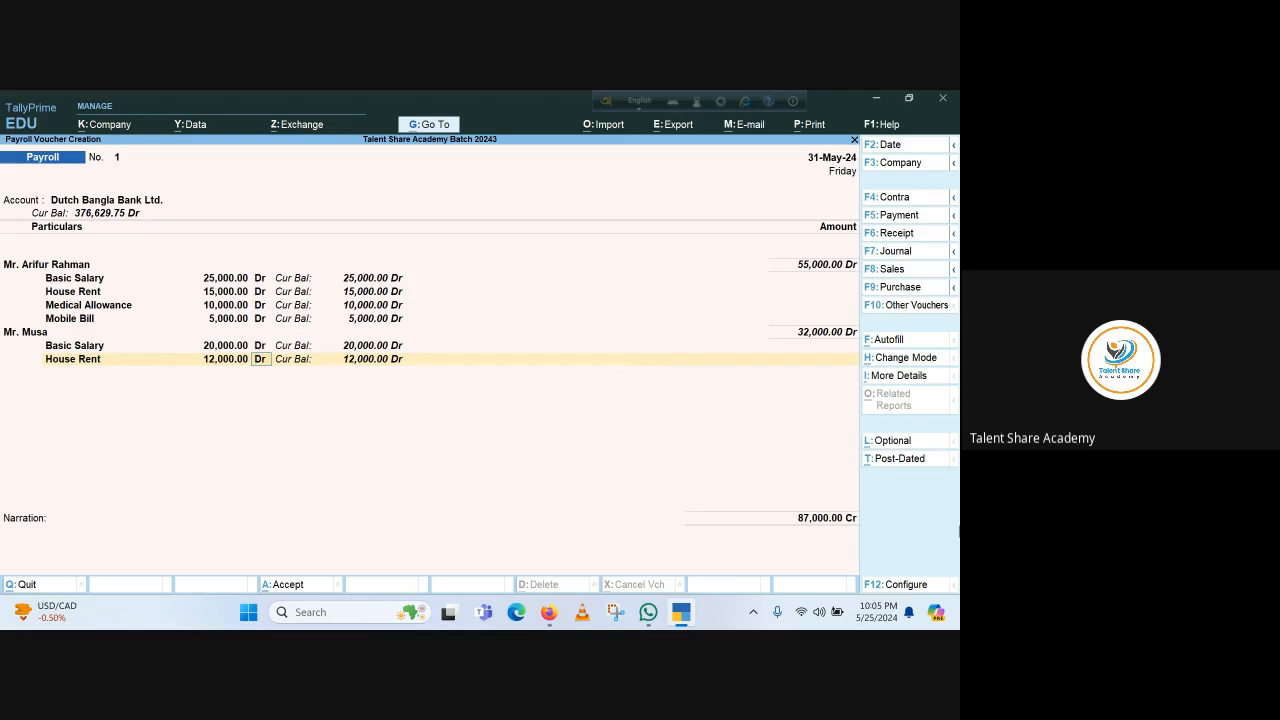
{"action": "key", "text": "Return"}
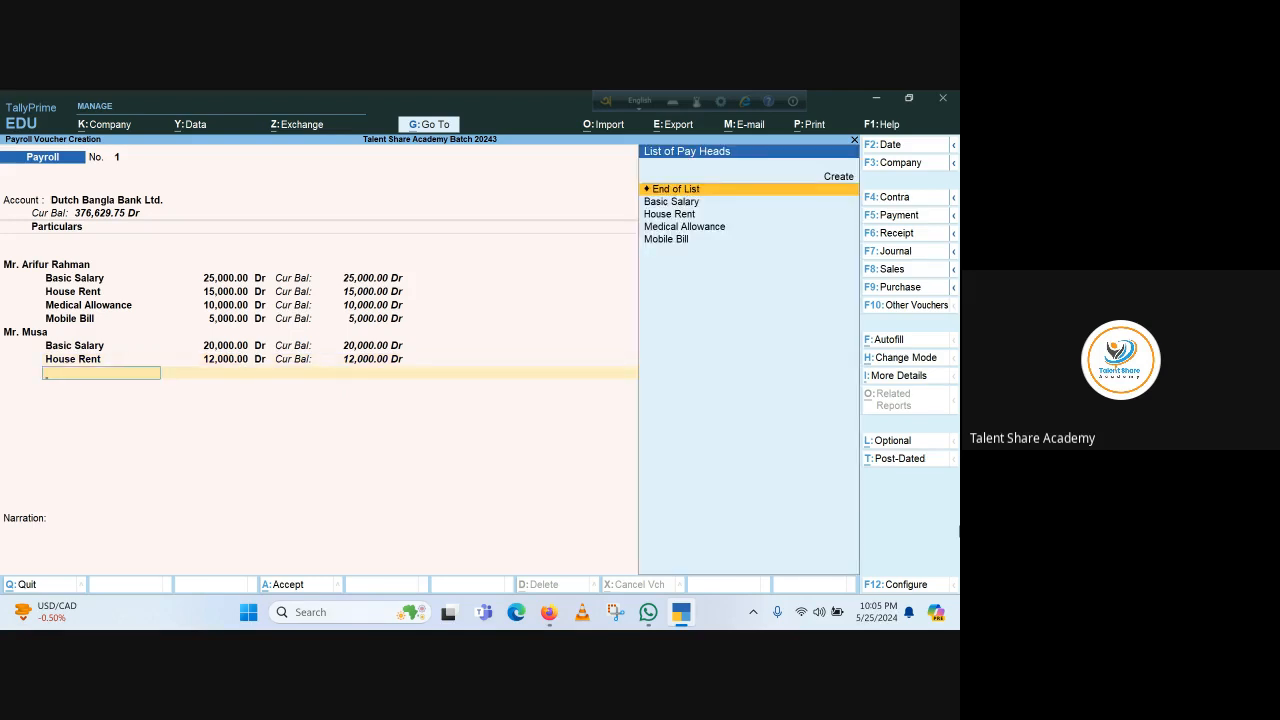
{"action": "key", "text": "Down"}
{"action": "key", "text": "Down"}
{"action": "key", "text": "Down"}
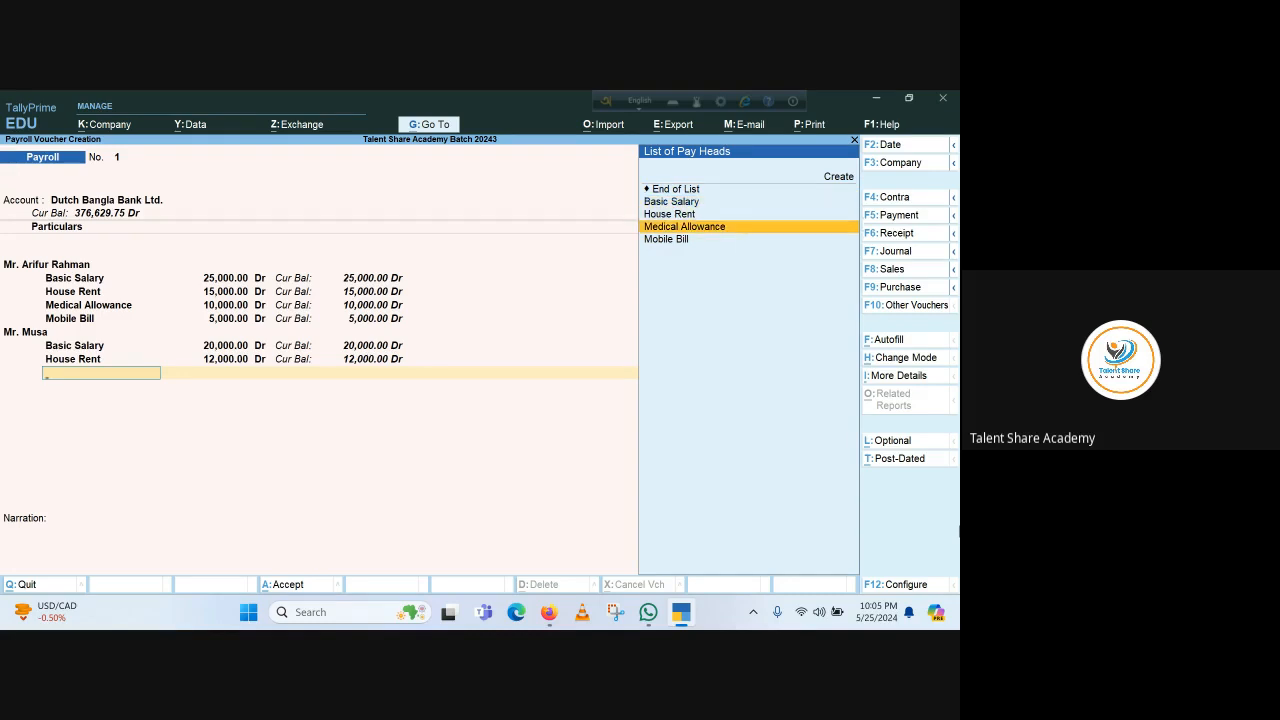
{"action": "key", "text": "Return"}
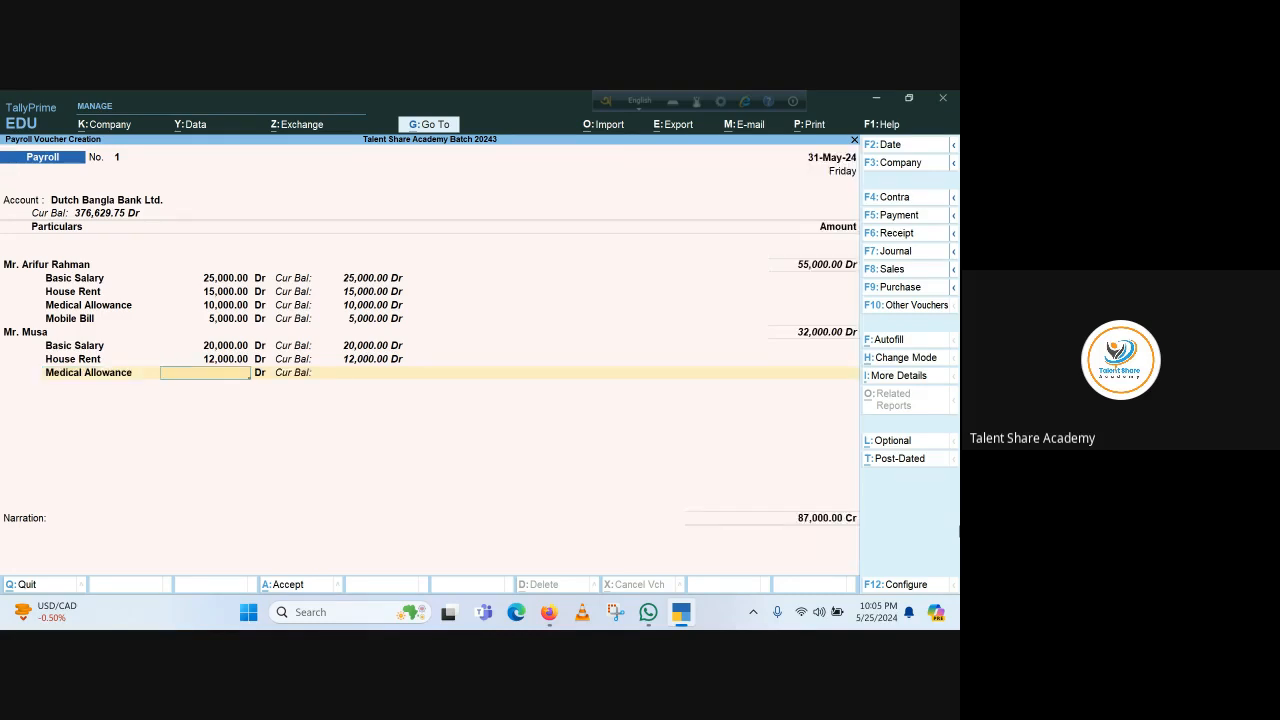
{"action": "type", "text": "8,000"}
{"action": "key", "text": "Return"}
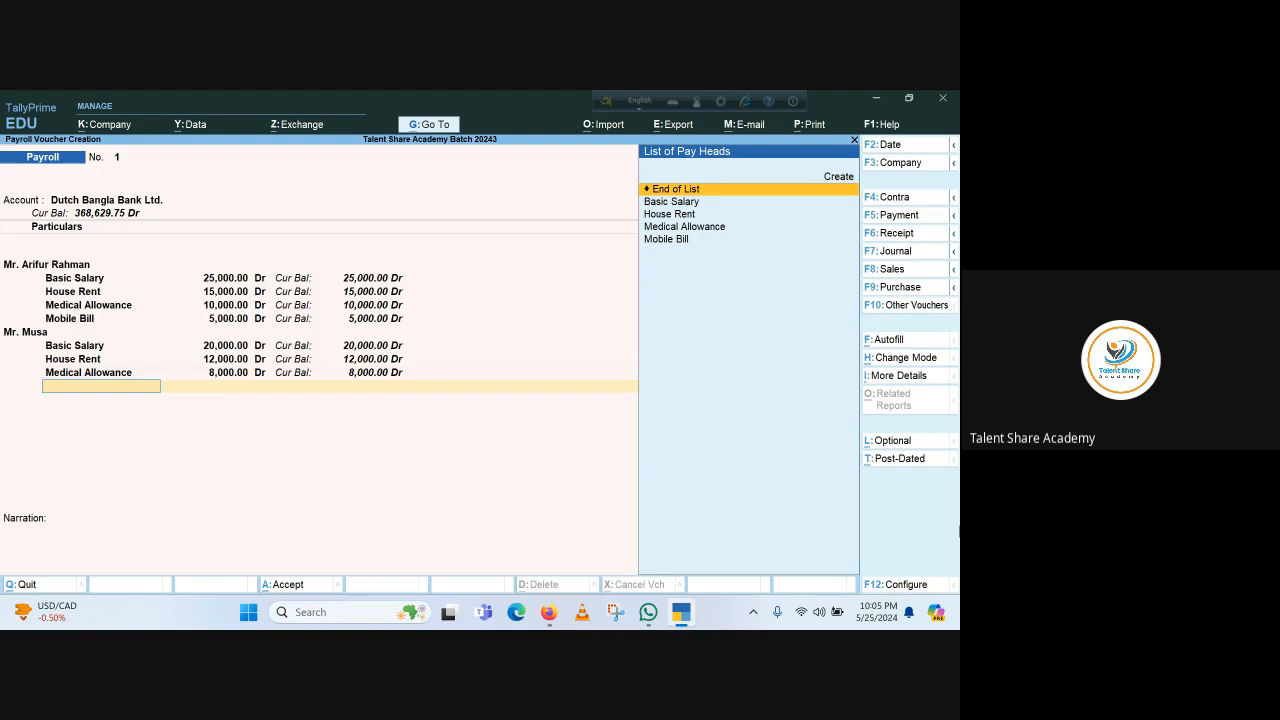
{"action": "key", "text": "Return"}
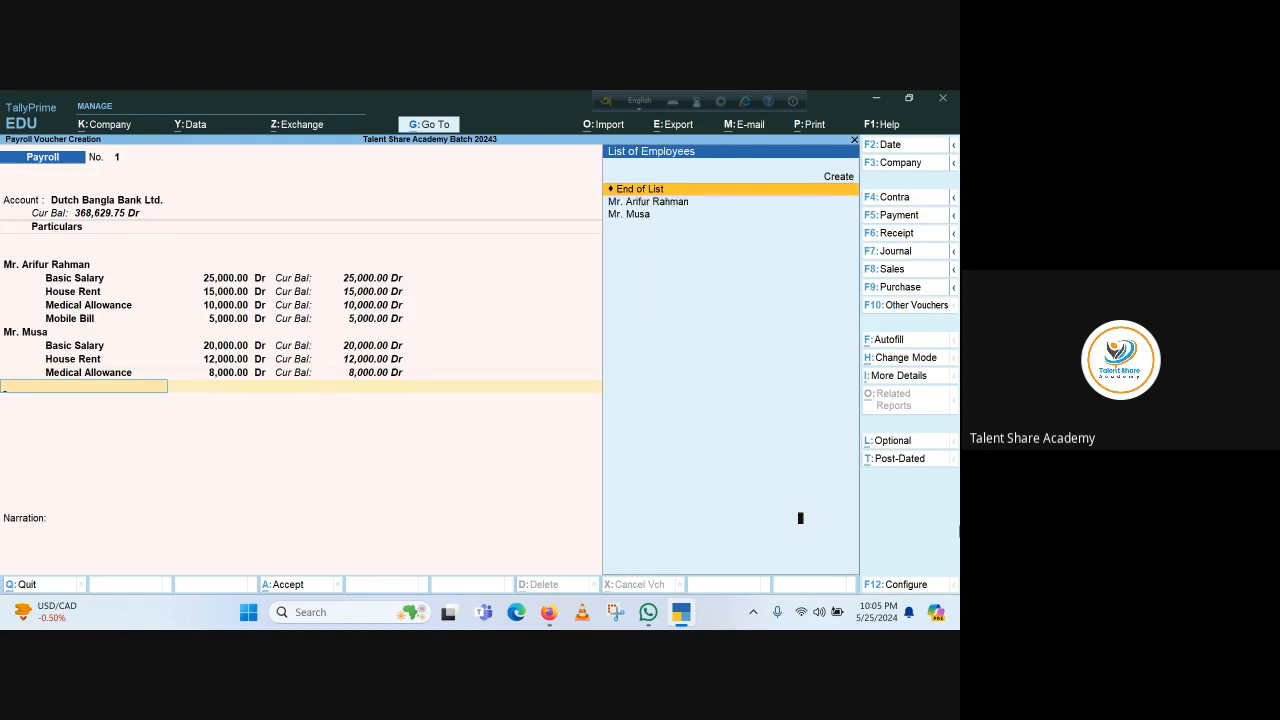
{"action": "key", "text": "Return"}
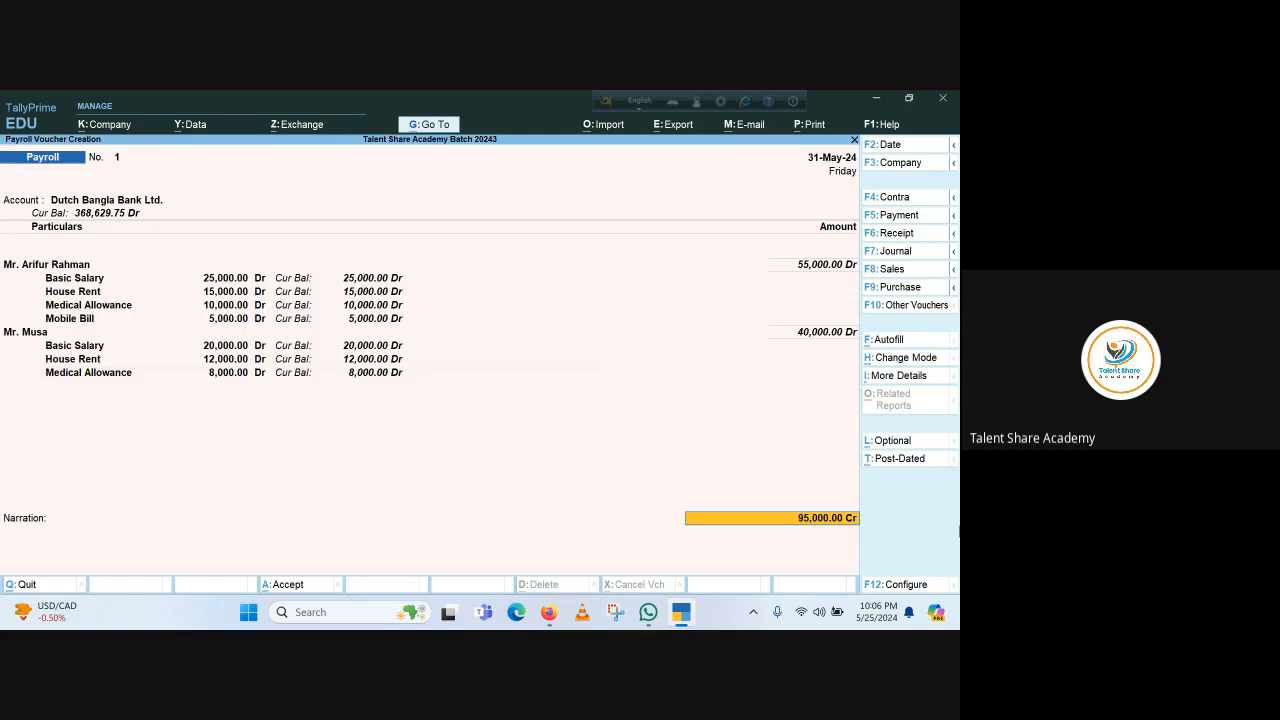
{"action": "key", "text": "Return"}
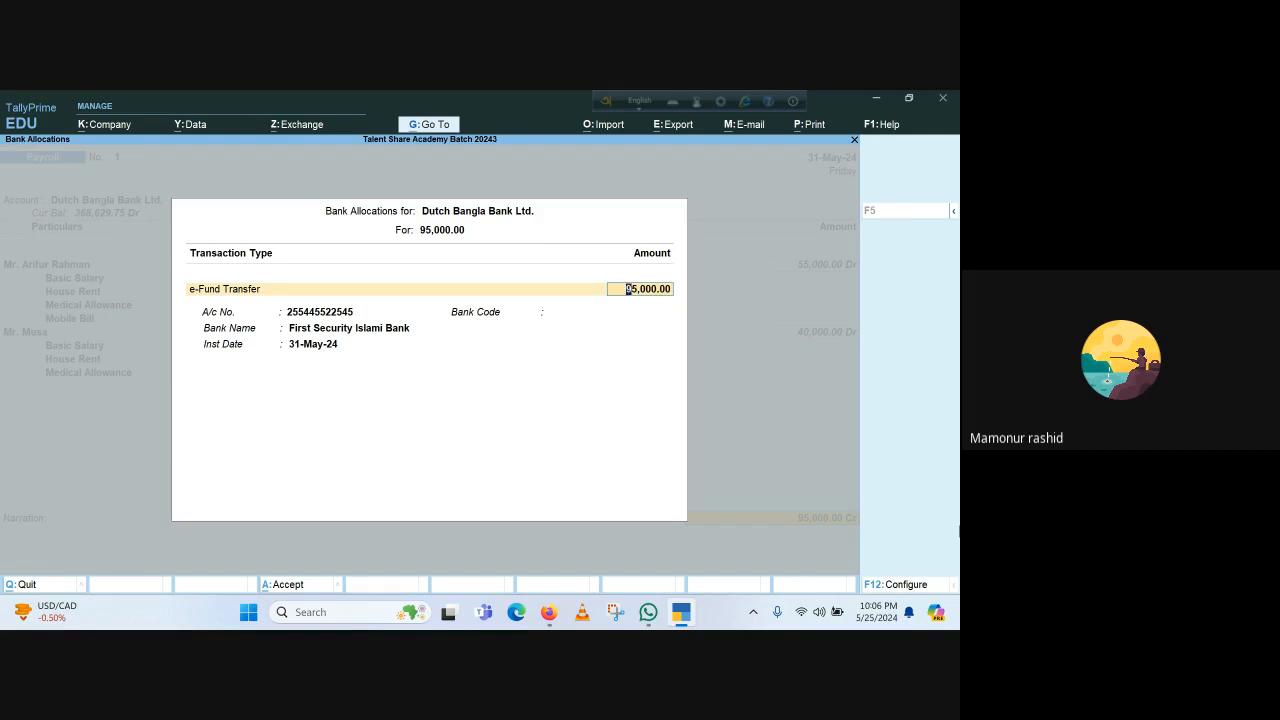
Accept the 95,000 e-Fund Transfer allocation for Dutch Bangla Bank Ltd. dated 31-May-24
{"action": "key", "text": "Return"}
{"action": "key", "text": "Return"}
{"action": "key", "text": "Return"}
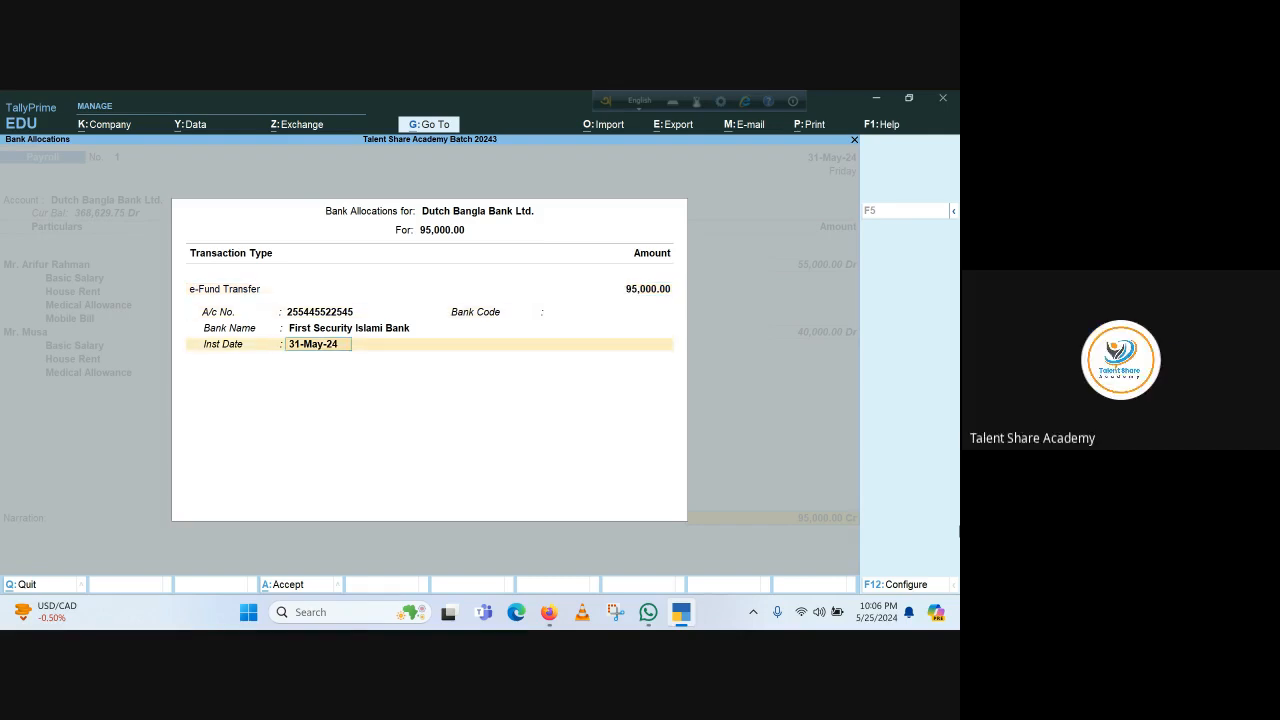
{"action": "key", "text": "Return"}
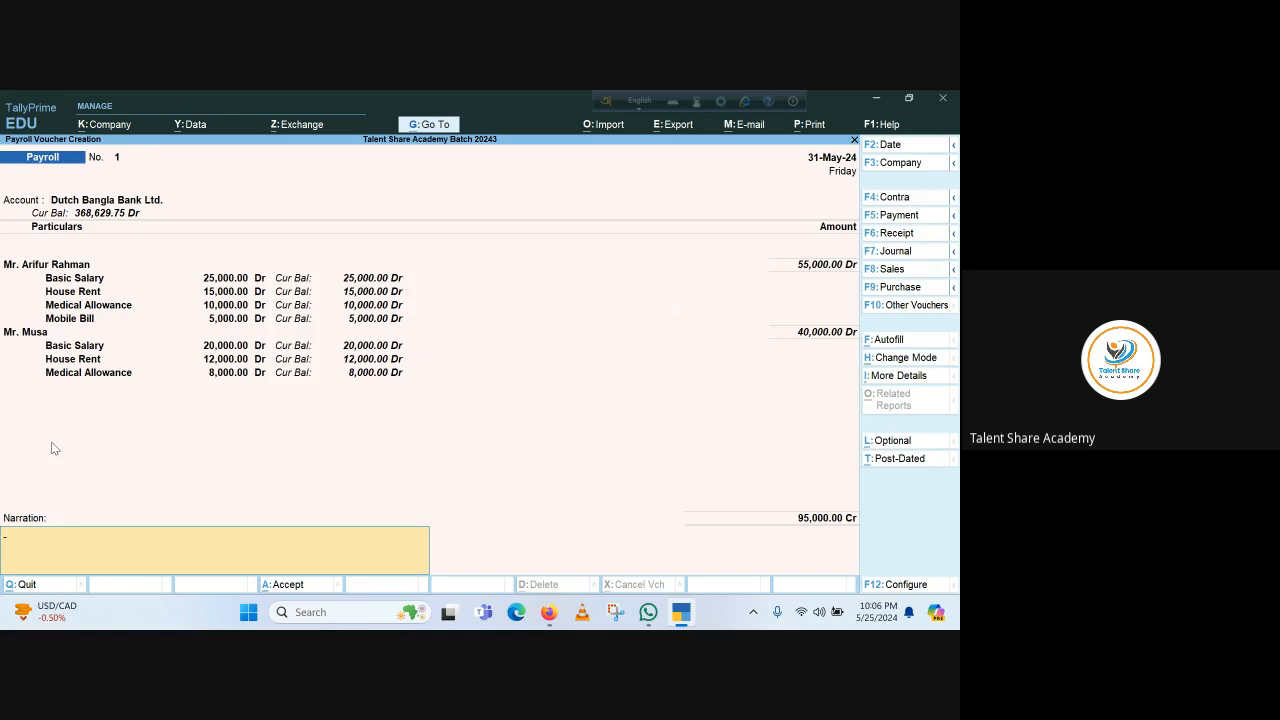
Save Payroll voucher 1 with narration 'Salary for the month of may 24' and close the next blank voucher
{"action": "type", "text": "Sal"}
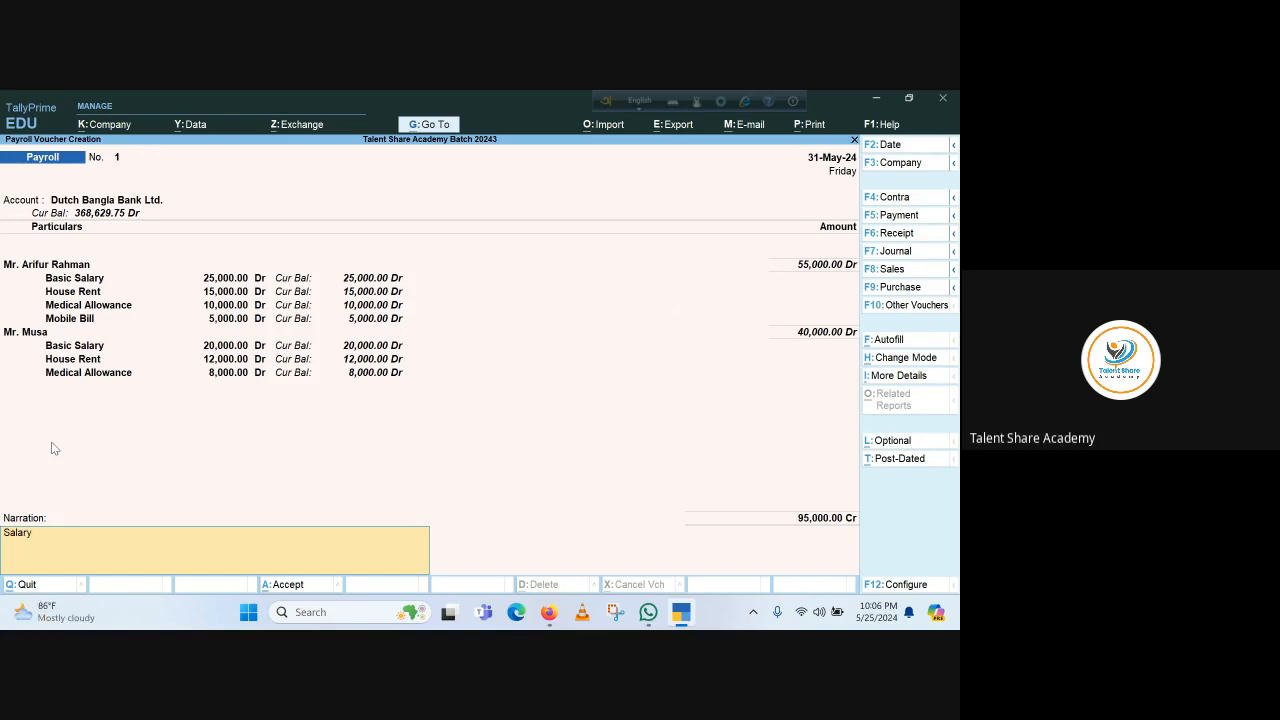
{"action": "type", "text": "ary for the month of may 24"}
{"action": "key", "text": "Return"}
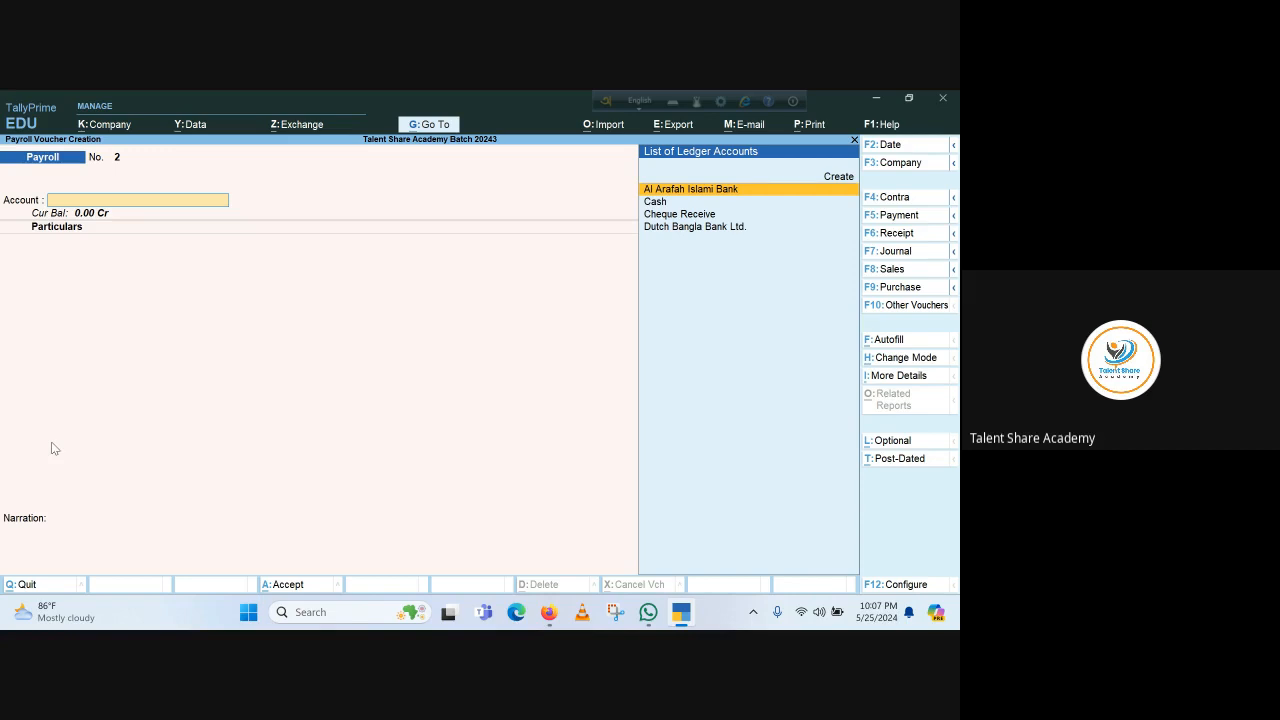
{"action": "key", "text": "Escape"}
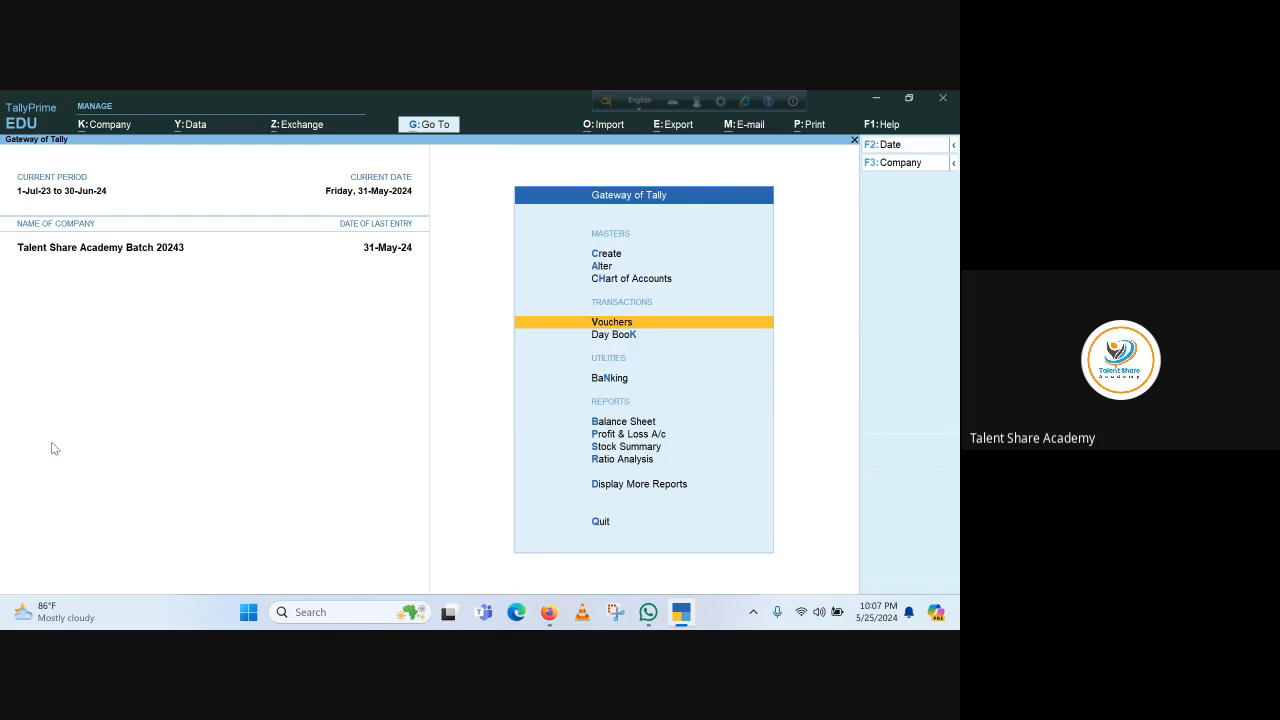
Open the detailed Profit & Loss report and drill into the 90,000 Payroll Expenses
{"action": "key", "text": "p"}
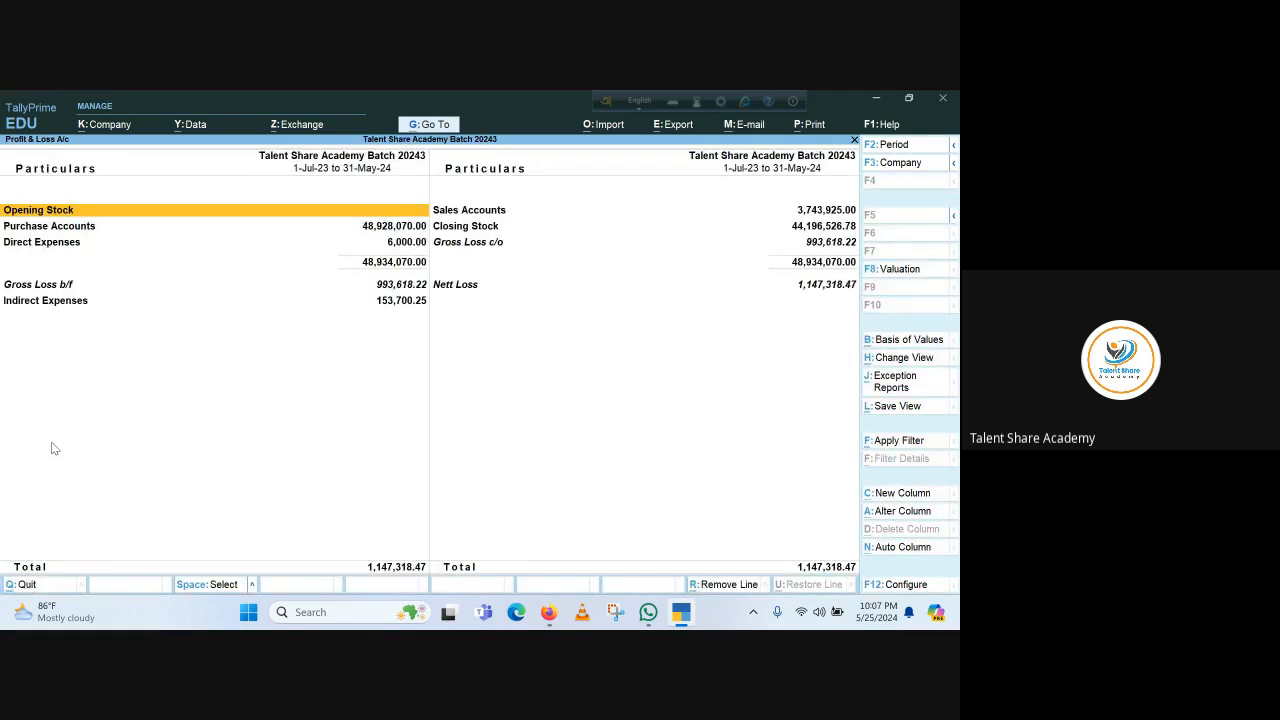
{"action": "key", "text": "alt+F5"}
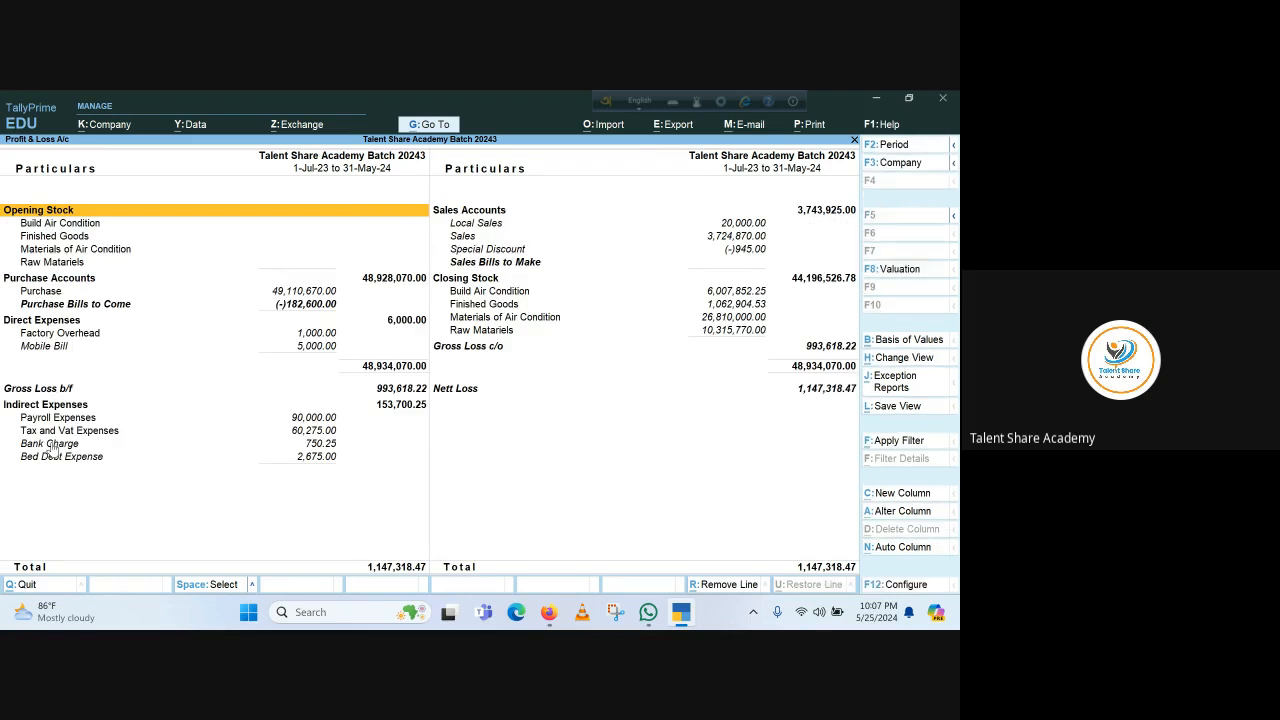
{"action": "key", "text": "Down"}
{"action": "key", "text": "Down"}
{"action": "key", "text": "Down"}
{"action": "key", "text": "Down"}
{"action": "key", "text": "Down"}
{"action": "key", "text": "Down"}
{"action": "key", "text": "Down"}
{"action": "key", "text": "Down"}
{"action": "key", "text": "Down"}
{"action": "key", "text": "Down"}
{"action": "key", "text": "Down"}
{"action": "key", "text": "Down"}
{"action": "key", "text": "Down"}
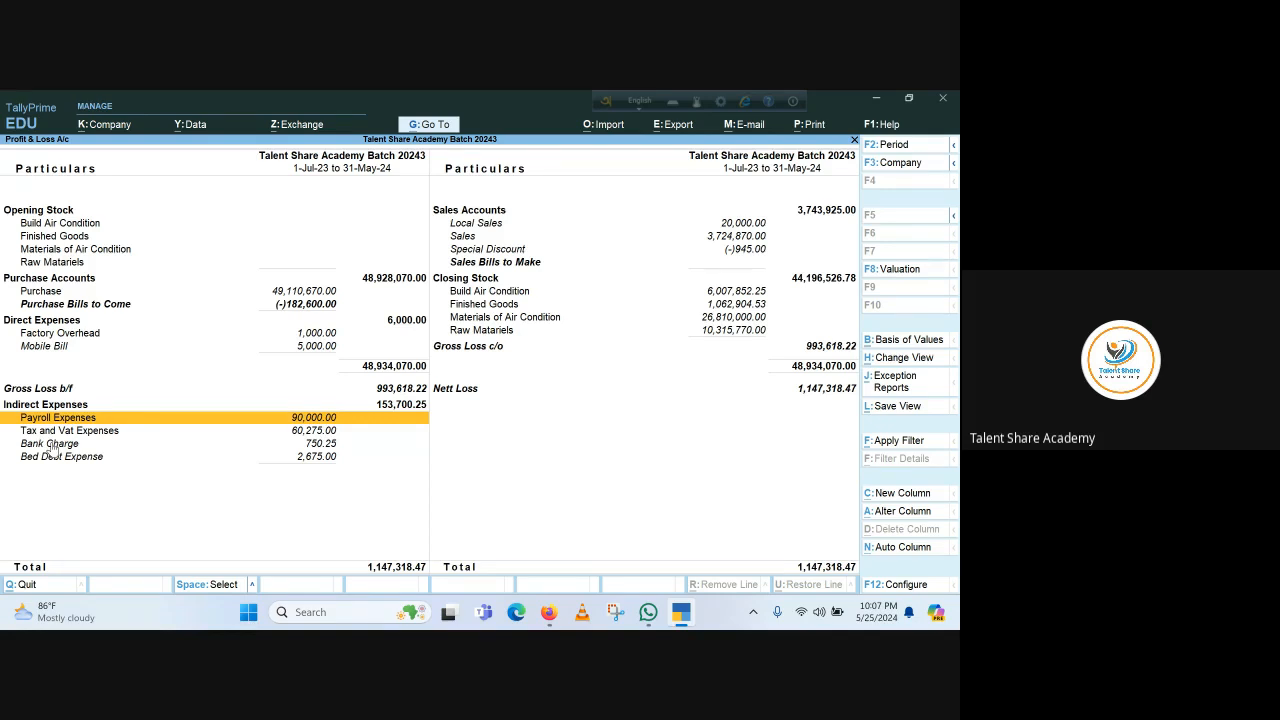
{"action": "key", "text": "Return"}
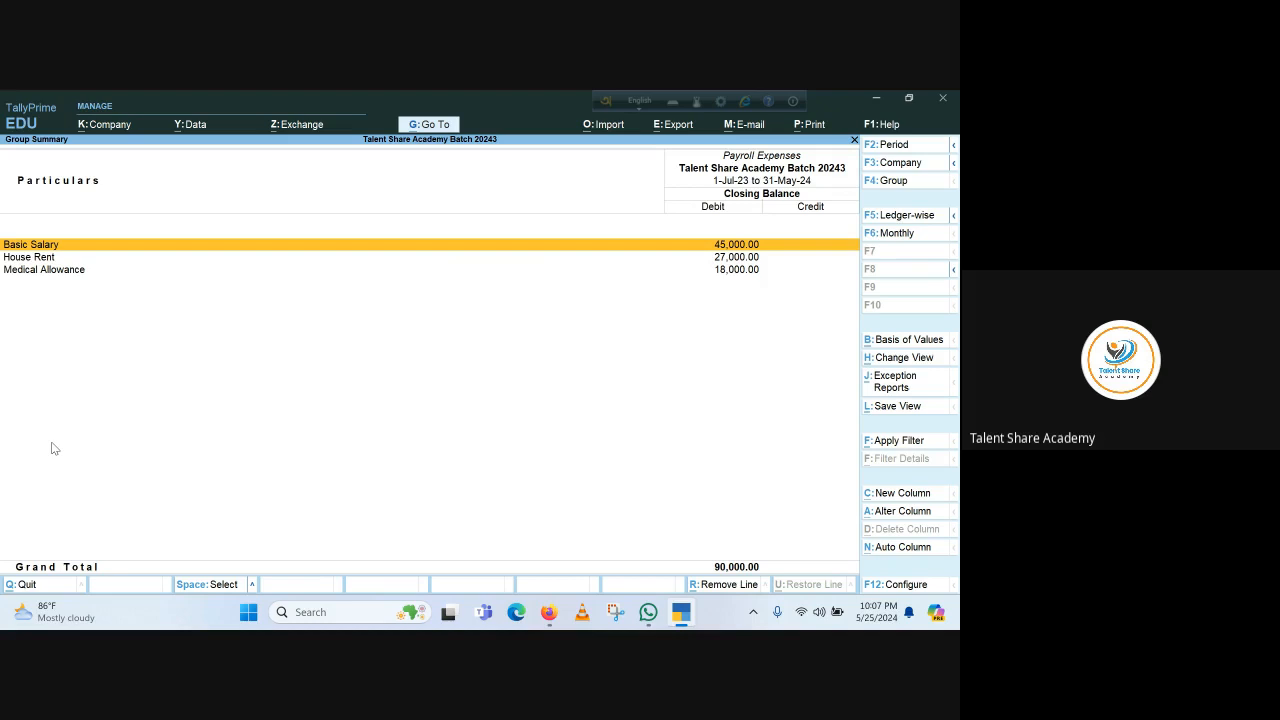
Inspect Basic Salary's May payroll voucher unchanged, then back out and close Profit & Loss
{"action": "key", "text": "Return"}
{"action": "key", "text": "Return"}
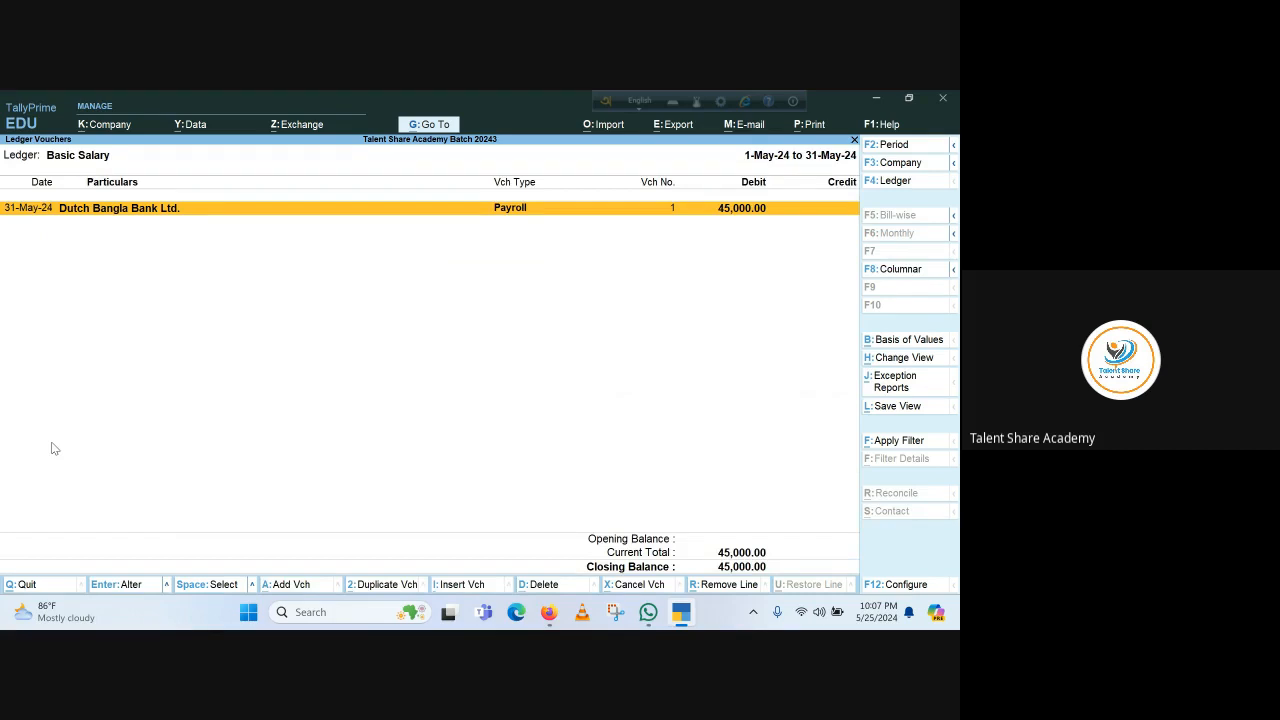
{"action": "key", "text": "Return"}
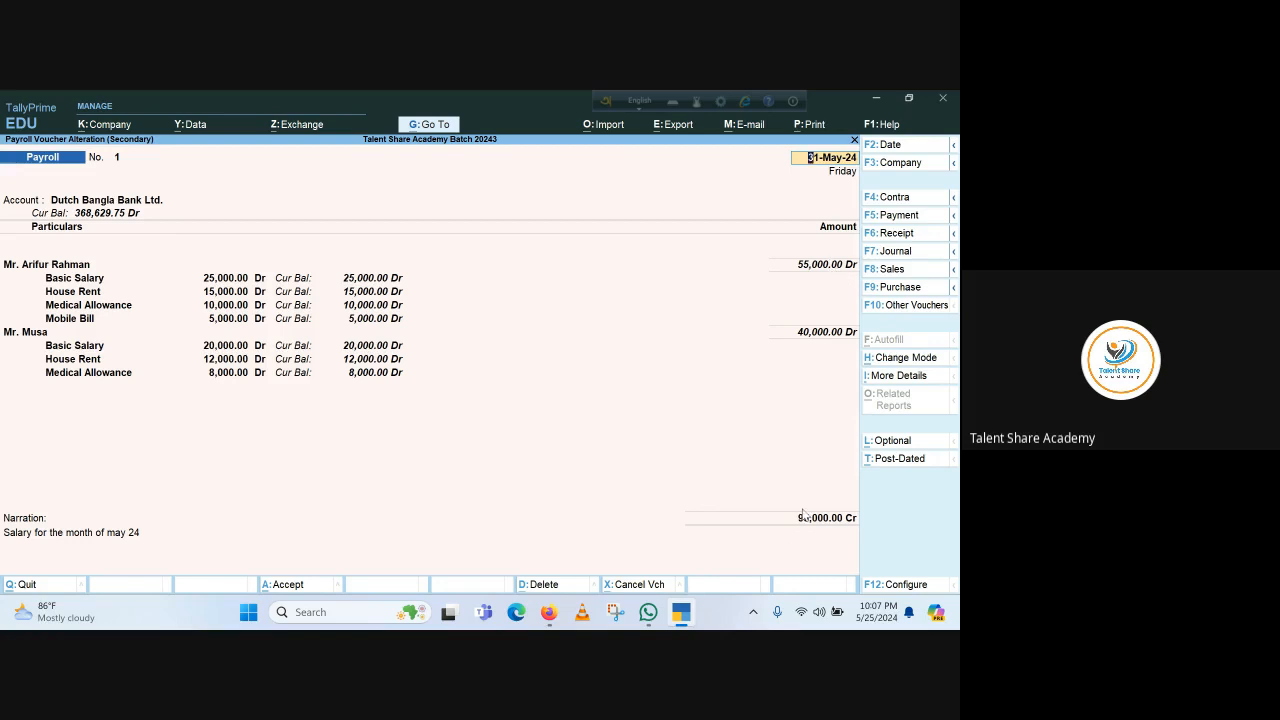
{"action": "key", "text": "Escape"}
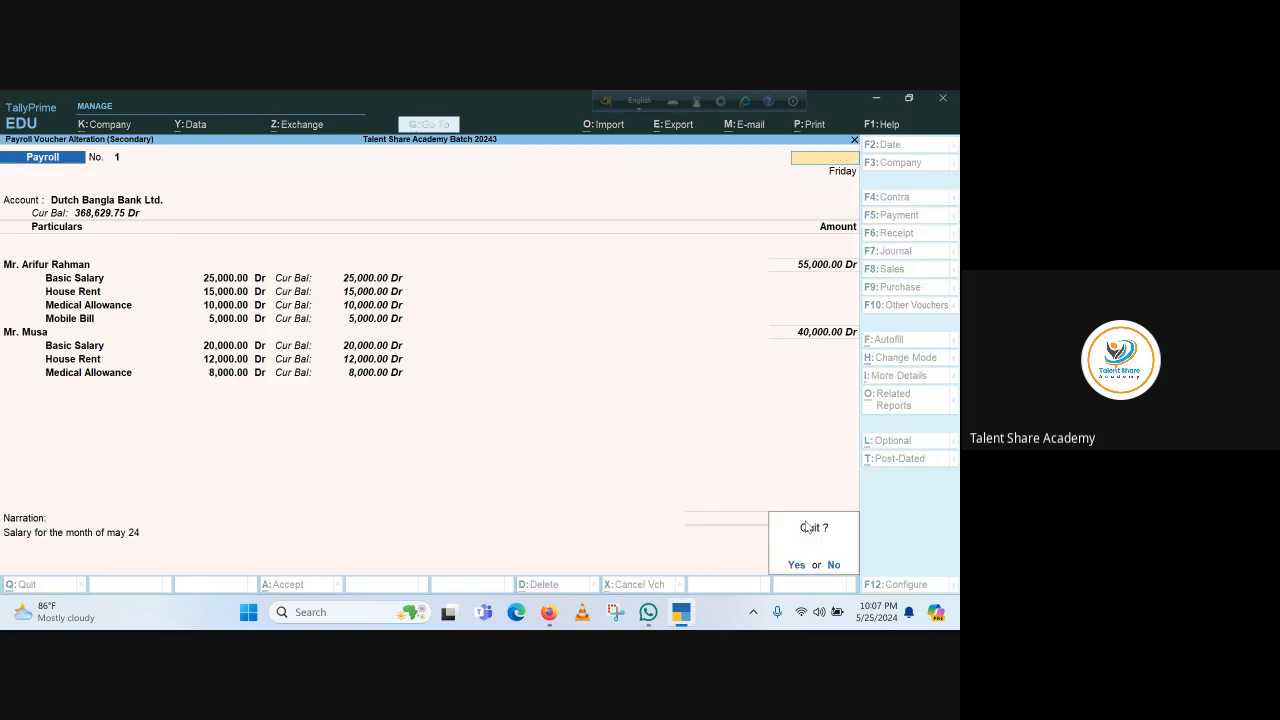
{"action": "key", "text": "y"}
{"action": "key", "text": "Escape"}
{"action": "key", "text": "Escape"}
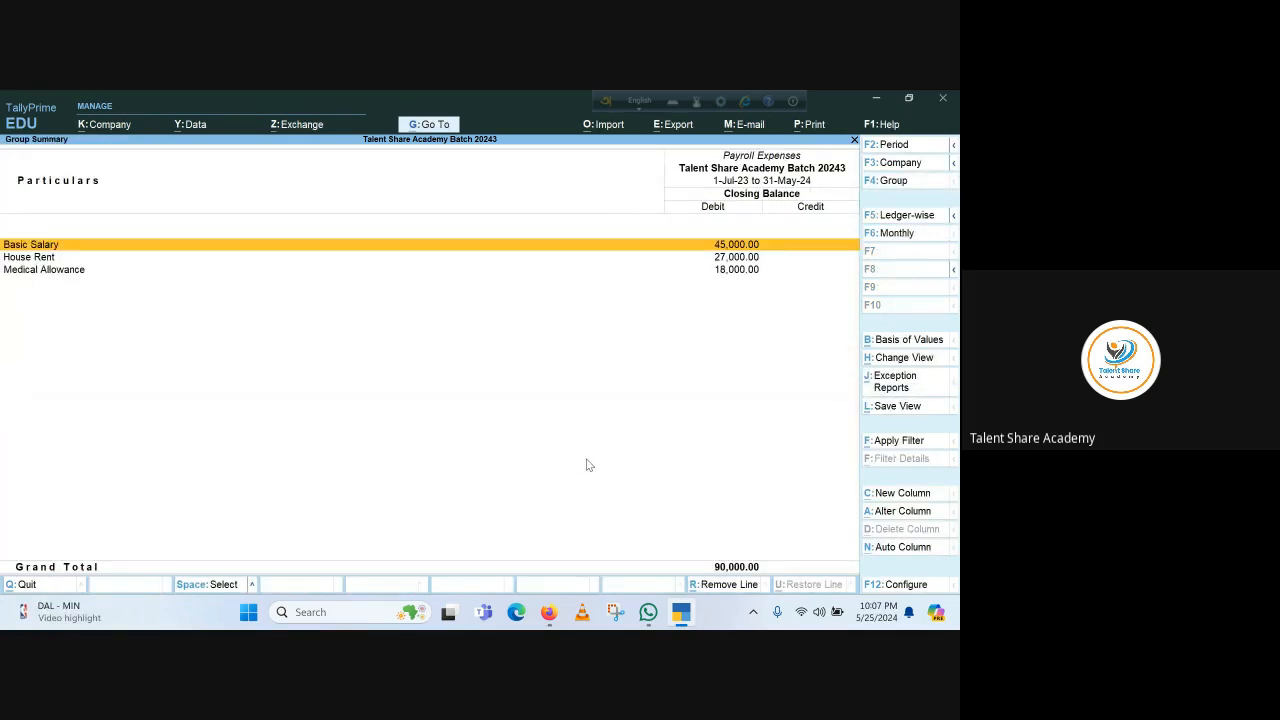
{"action": "key", "text": "Escape"}
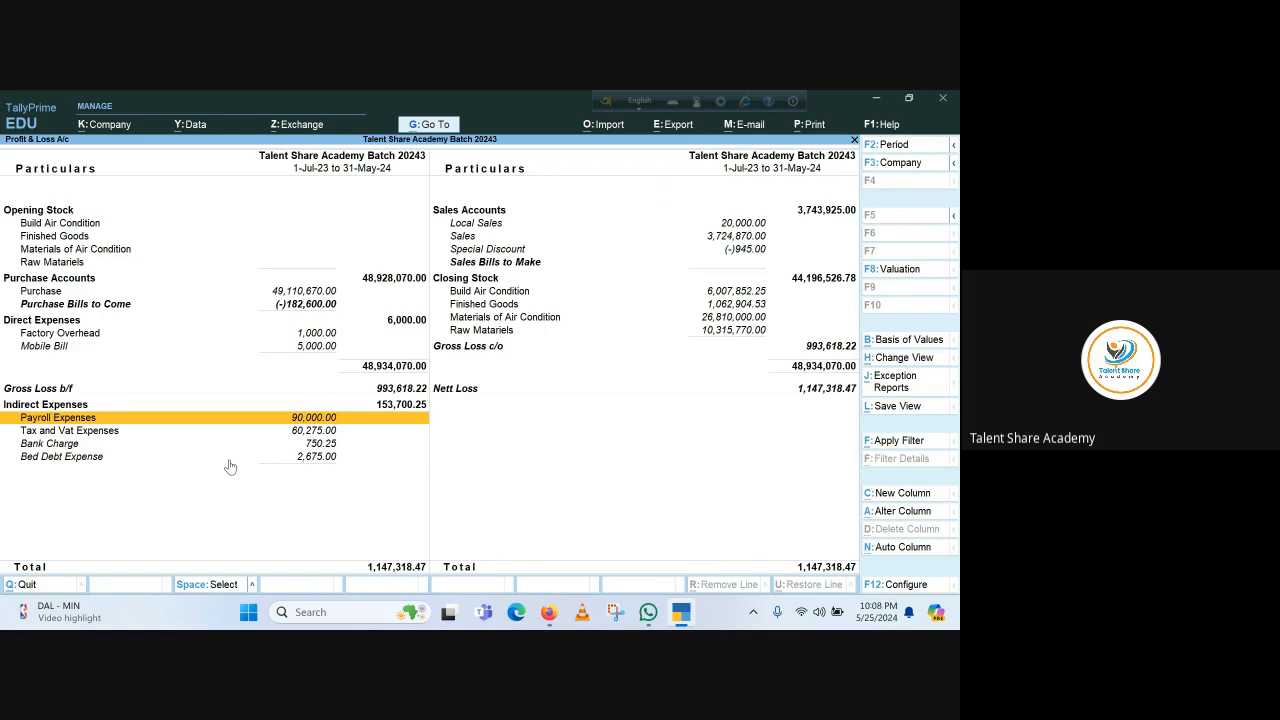
{"action": "key", "text": "Escape"}
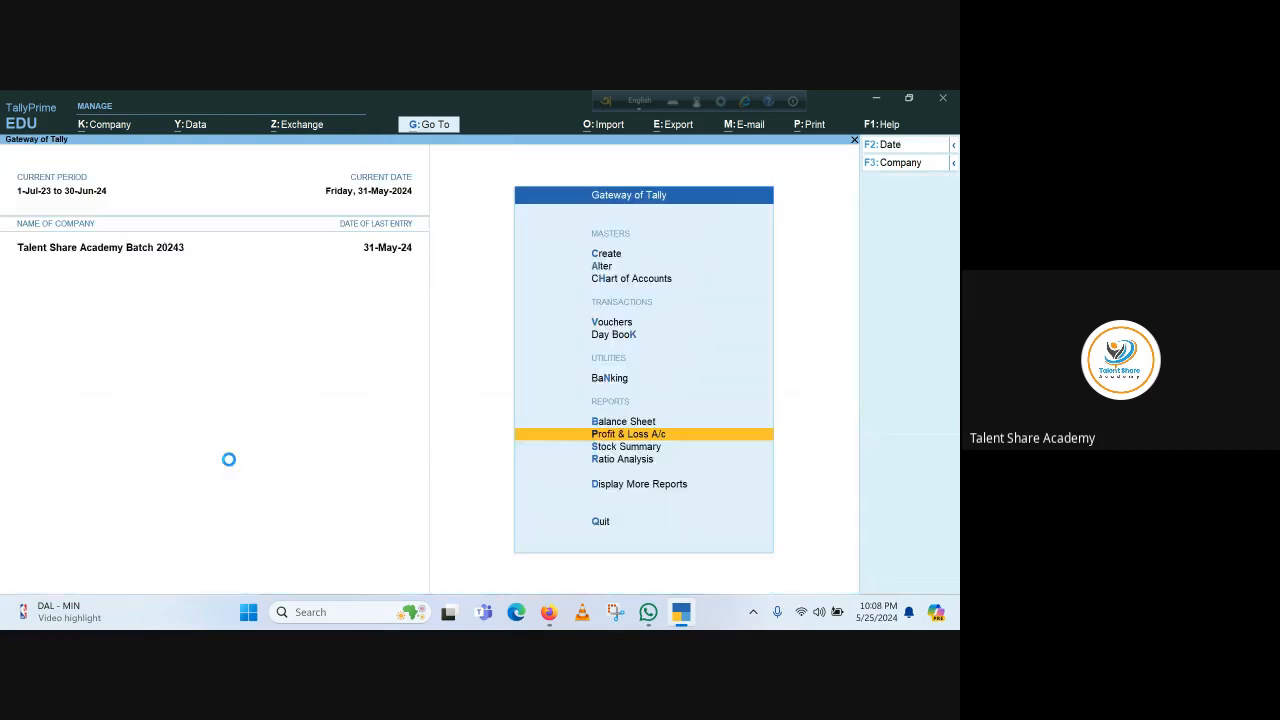
Open the Mobile Bill pay head for alteration from the Pay Heads list
{"action": "key", "text": "Home"}
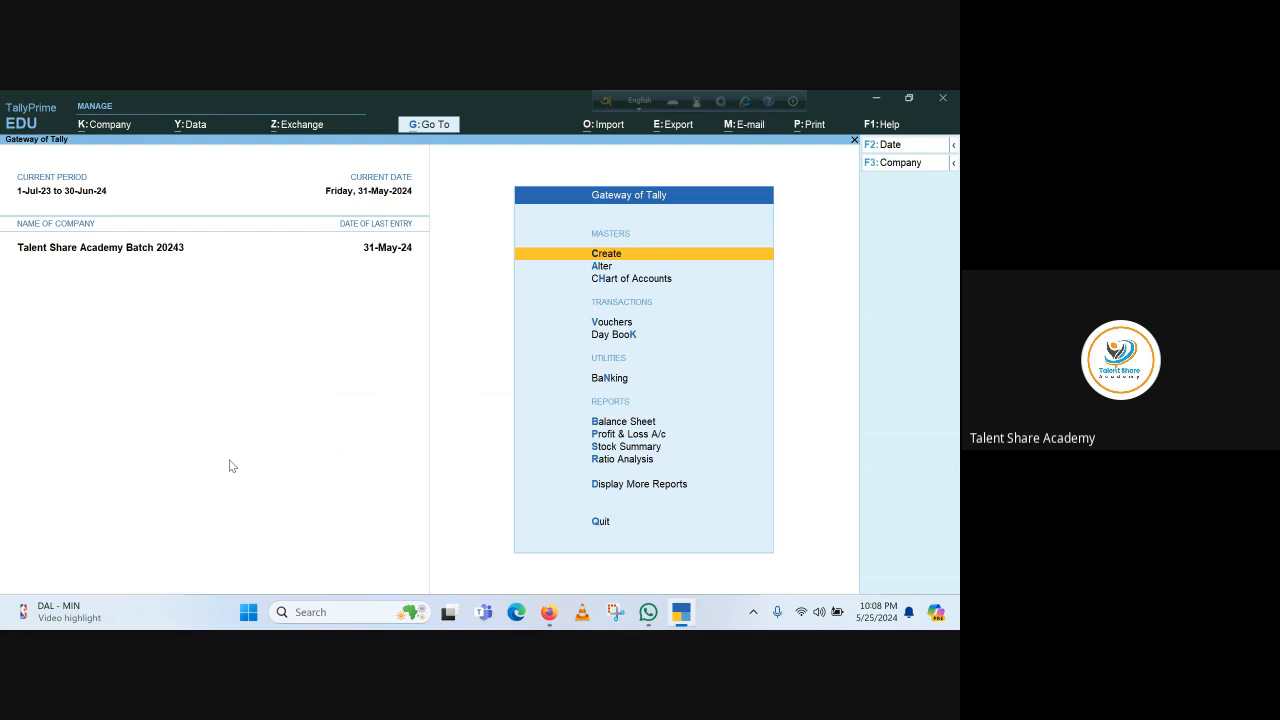
{"action": "key", "text": "Down"}
{"action": "key", "text": "Return"}
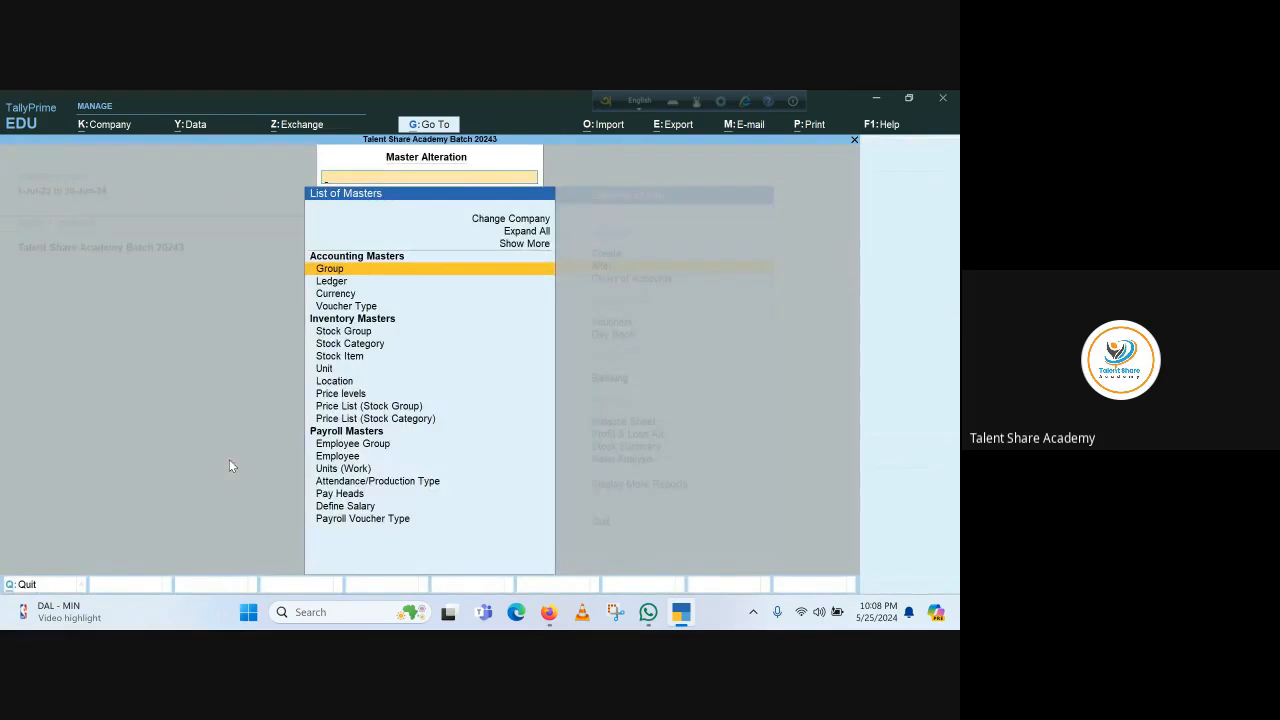
{"action": "key", "text": "Down"}
{"action": "key", "text": "Escape"}
{"action": "key", "text": "Up"}
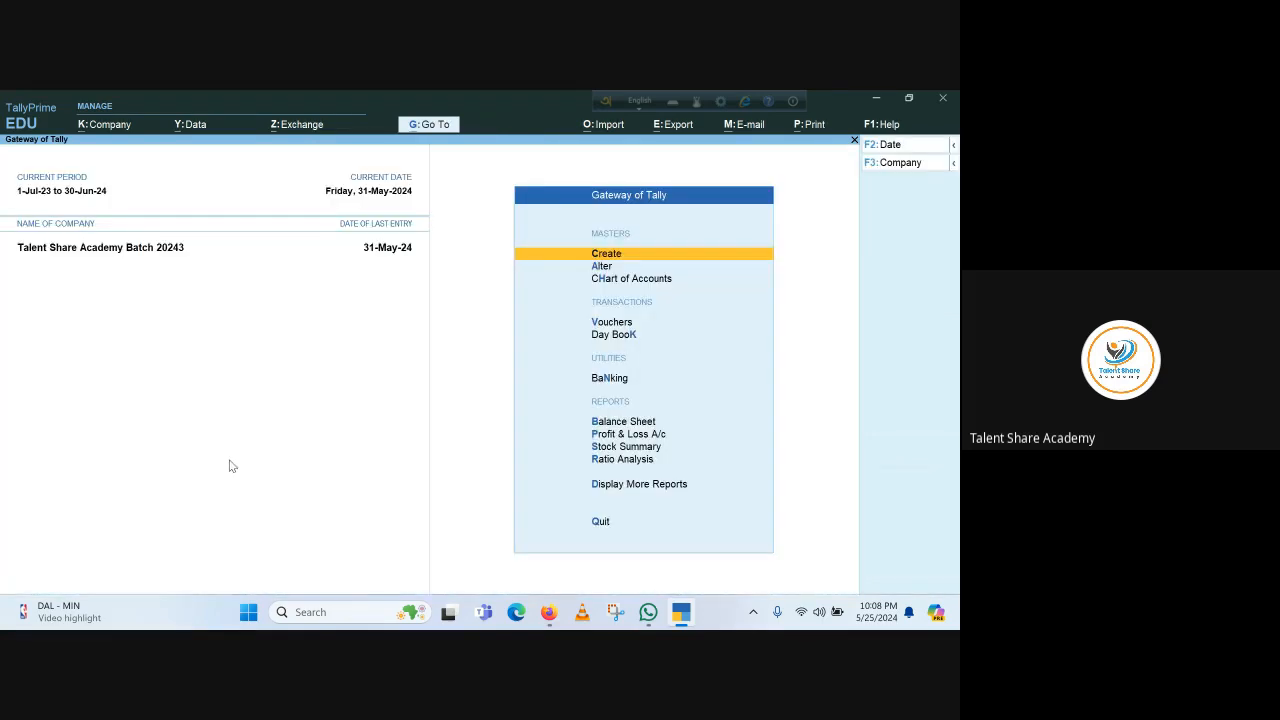
{"action": "key", "text": "Down"}
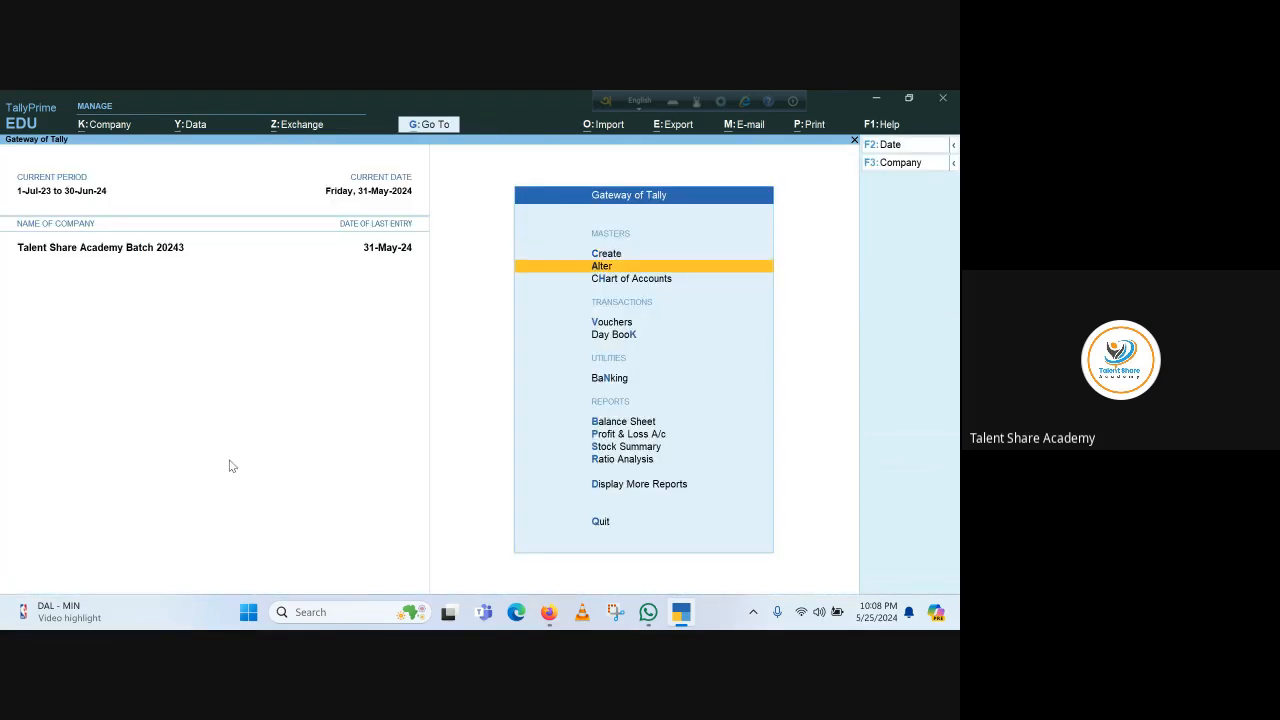
{"action": "key", "text": "Return"}
{"action": "key", "text": "Down"}
{"action": "key", "text": "Down"}
{"action": "key", "text": "Down"}
{"action": "key", "text": "Down"}
{"action": "key", "text": "Down"}
{"action": "key", "text": "Down"}
{"action": "key", "text": "Down"}
{"action": "key", "text": "Down"}
{"action": "key", "text": "Down"}
{"action": "key", "text": "Down"}
{"action": "key", "text": "Down"}
{"action": "key", "text": "Down"}
{"action": "key", "text": "Down"}
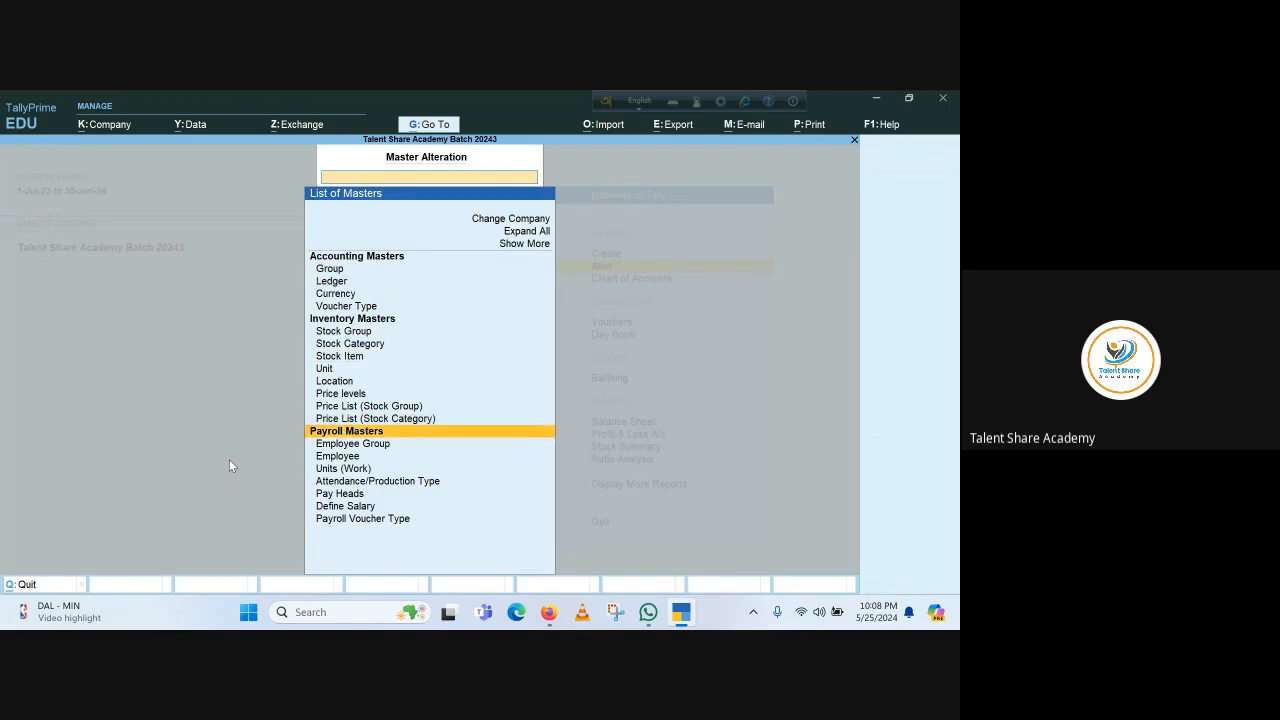
{"action": "key", "text": "Down"}
{"action": "key", "text": "Down"}
{"action": "key", "text": "Down"}
{"action": "key", "text": "Down"}
{"action": "key", "text": "Down"}
{"action": "key", "text": "Return"}
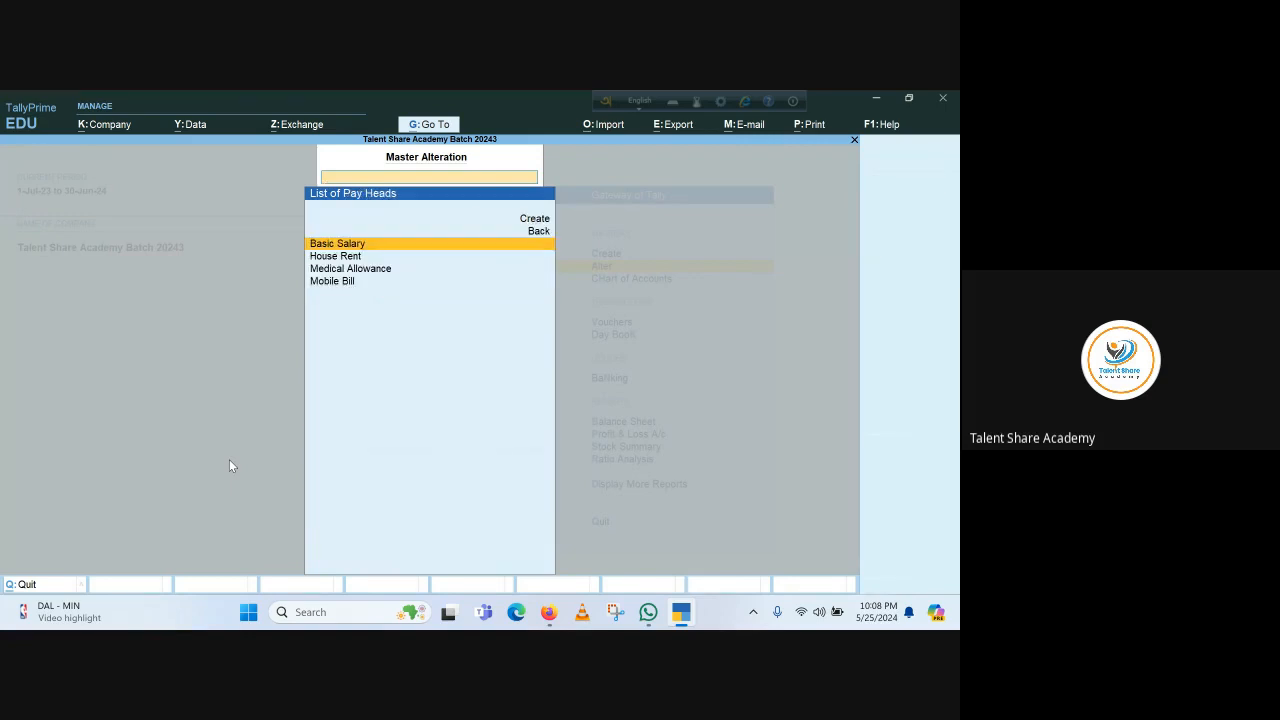
{"action": "key", "text": "Down"}
{"action": "key", "text": "Down"}
{"action": "key", "text": "Down"}
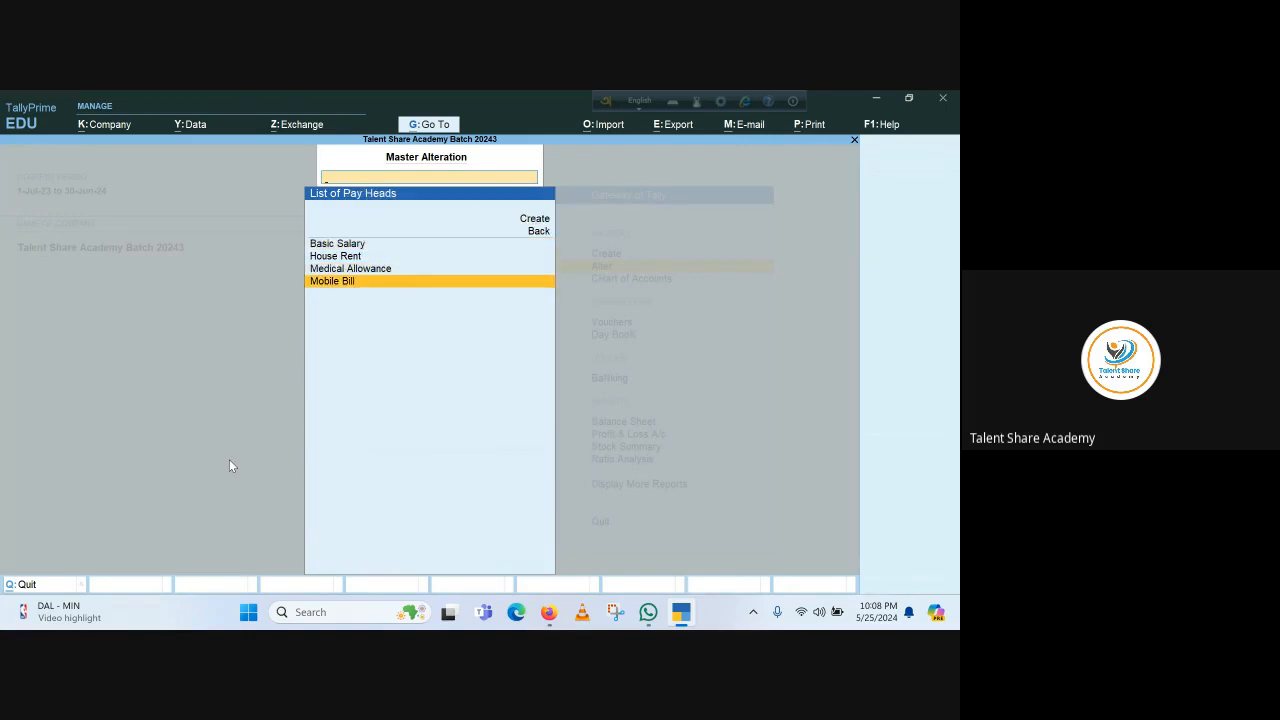
{"action": "key", "text": "Return"}
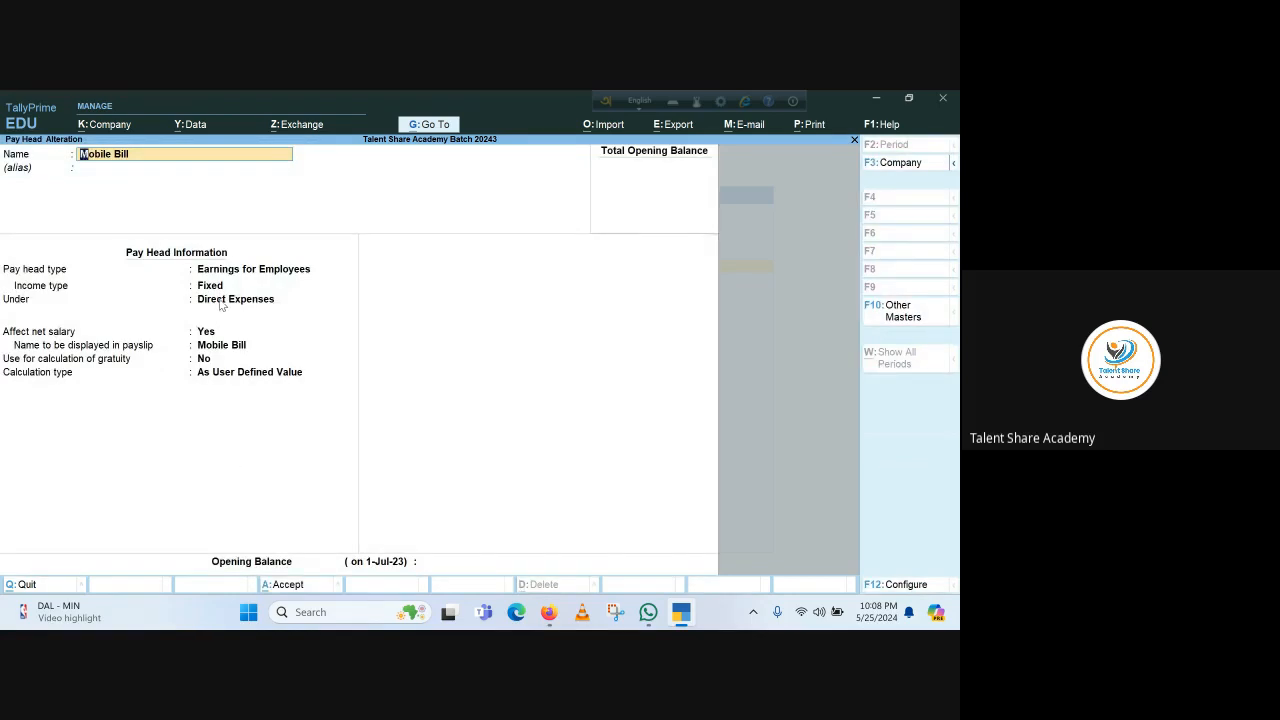
Move Mobile Bill under the Payroll Expenses group and save the pay head
{"action": "key", "text": "Return"}
{"action": "key", "text": "Return"}
{"action": "key", "text": "Down"}
{"action": "key", "text": "Down"}
{"action": "key", "text": "Down"}
{"action": "key", "text": "Down"}
{"action": "key", "text": "Down"}
{"action": "key", "text": "Down"}
{"action": "key", "text": "Down"}
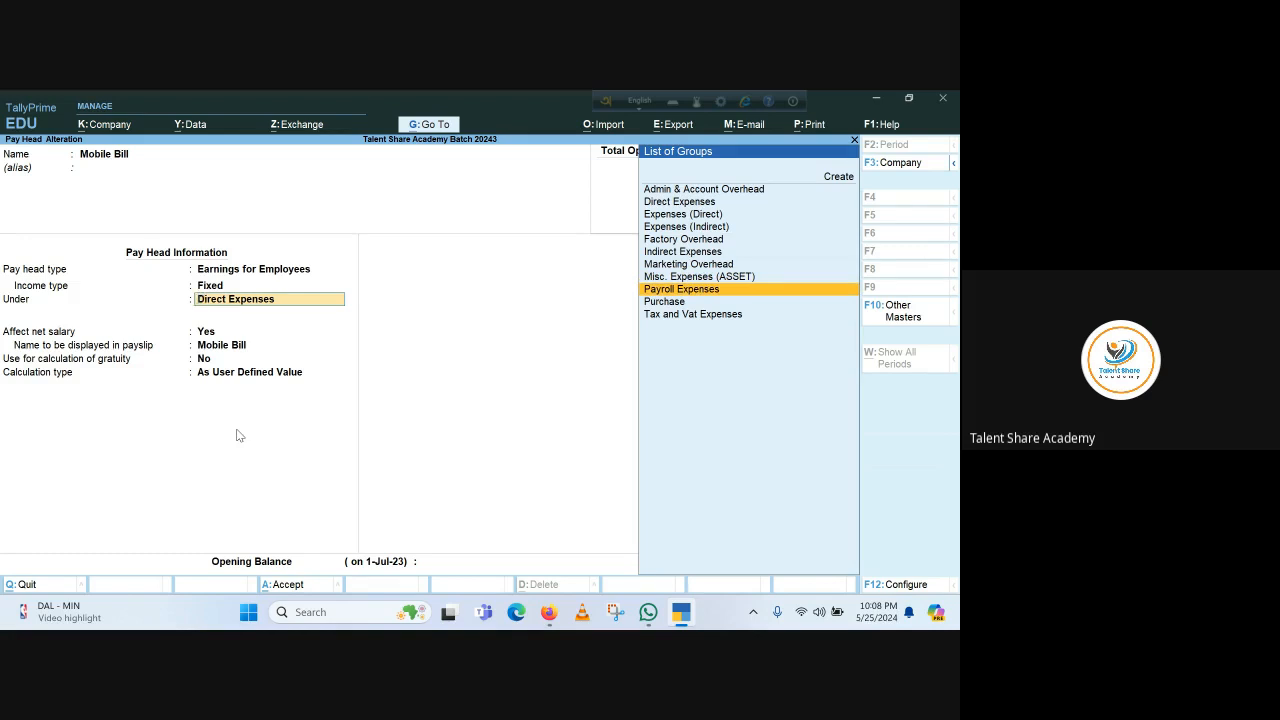
{"action": "key", "text": "Return"}
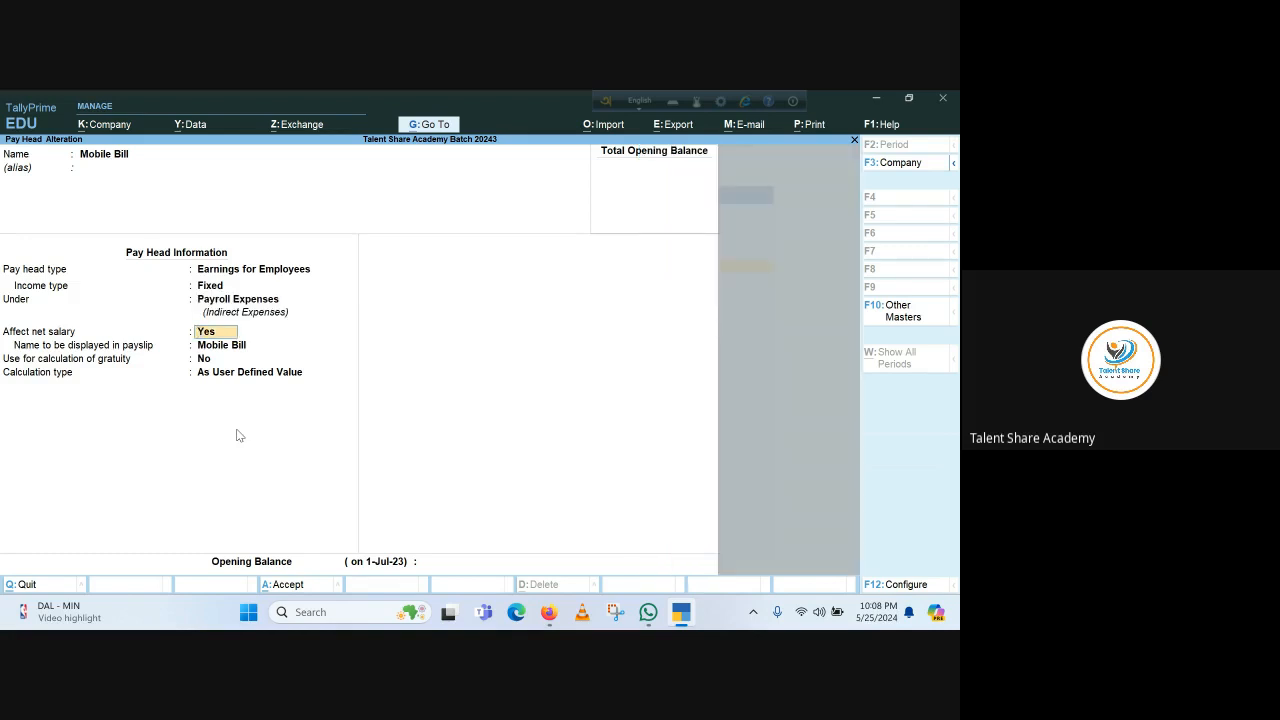
{"action": "key", "text": "Return"}
{"action": "key", "text": "Return"}
{"action": "key", "text": "Return"}
{"action": "key", "text": "Return"}
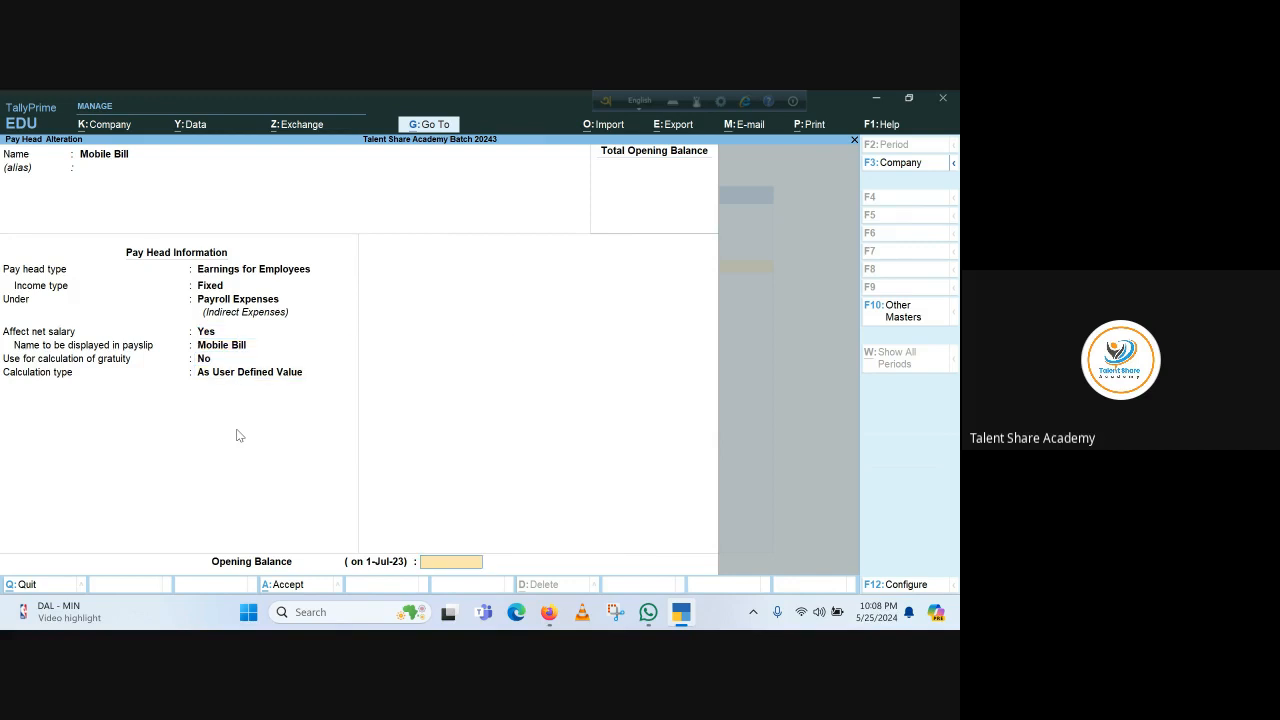
{"action": "key", "text": "Return"}
{"action": "key", "text": "Return"}
{"action": "key", "text": "Escape"}
{"action": "key", "text": "Escape"}
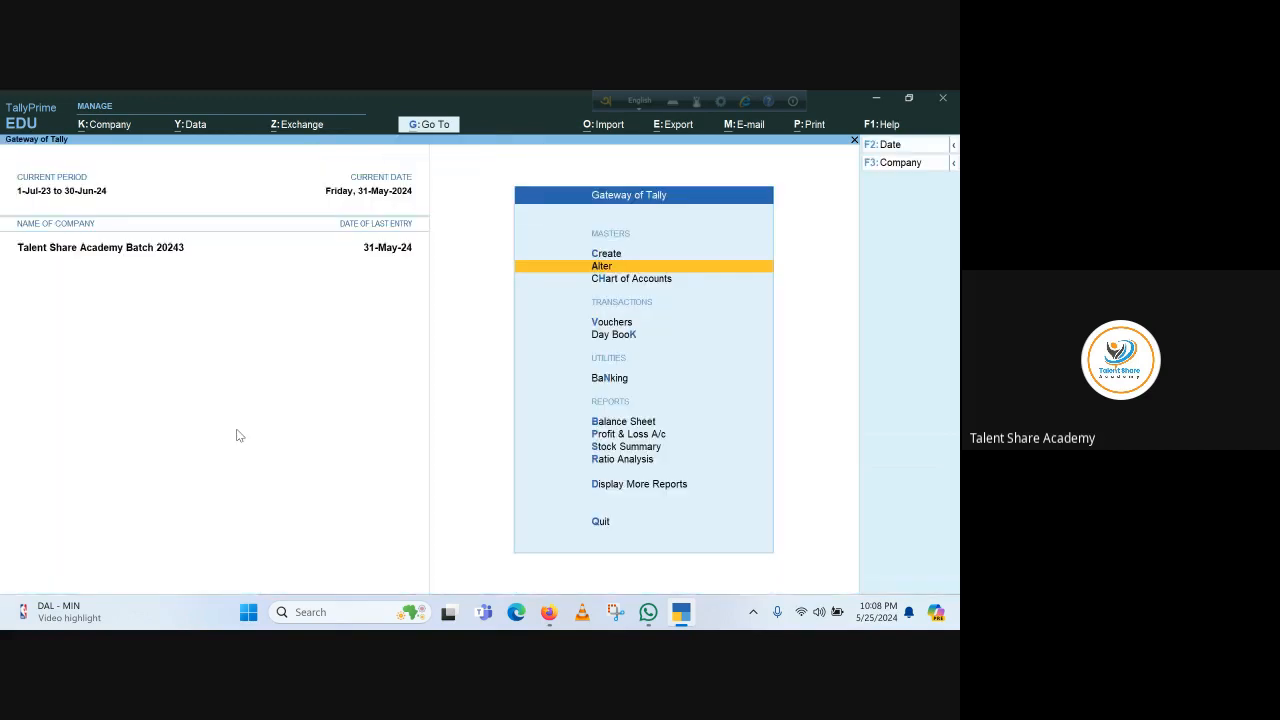
{"action": "key", "text": "Up"}
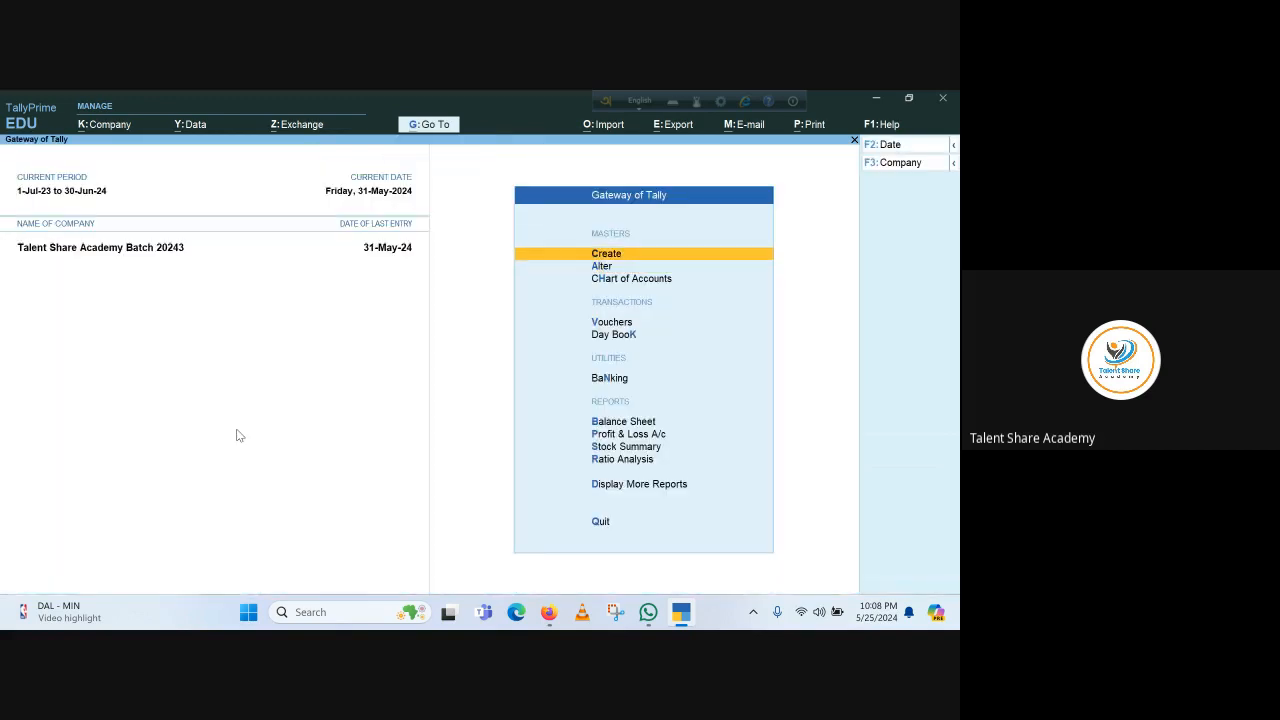
Drill from Profit & Loss into Payroll Expenses, now showing Mobile Bill 5,000 and total 95,000
{"action": "key", "text": "p"}
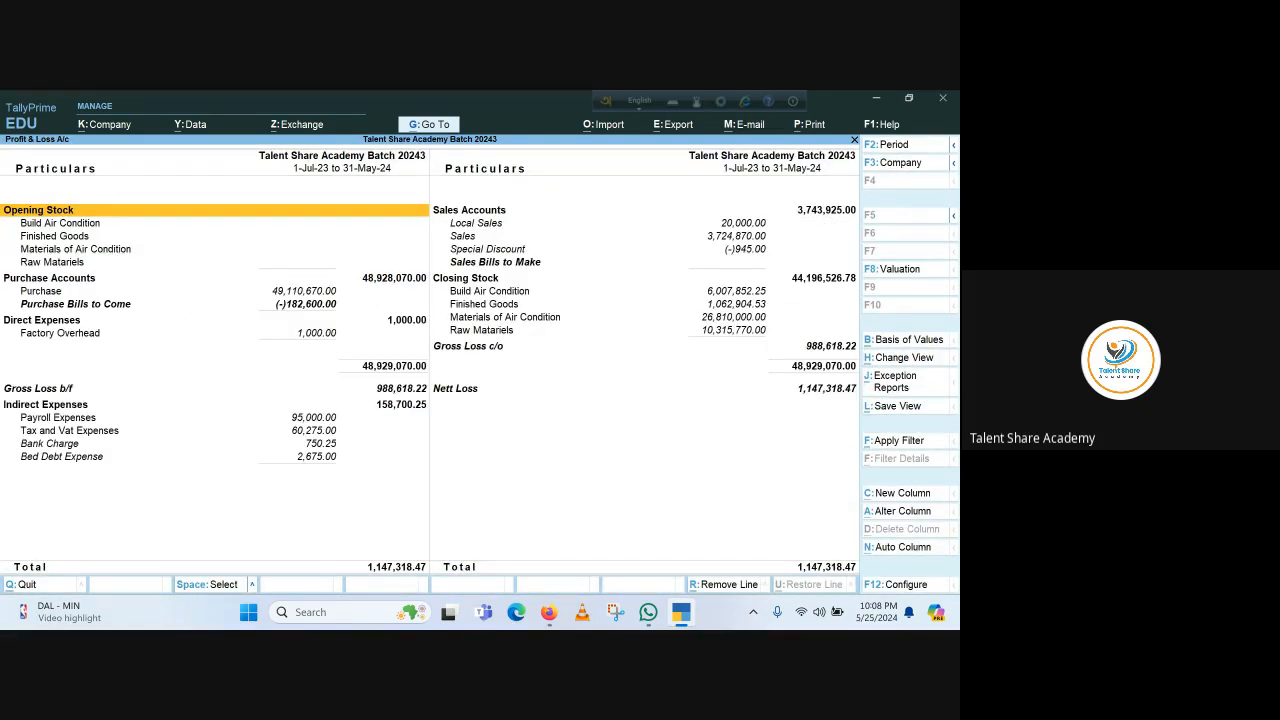
{"action": "key", "text": "Down"}
{"action": "key", "text": "Down"}
{"action": "key", "text": "Down"}
{"action": "key", "text": "Down"}
{"action": "key", "text": "Down"}
{"action": "key", "text": "Down"}
{"action": "key", "text": "Down"}
{"action": "key", "text": "Down"}
{"action": "key", "text": "Down"}
{"action": "key", "text": "Down"}
{"action": "key", "text": "Down"}
{"action": "key", "text": "Down"}
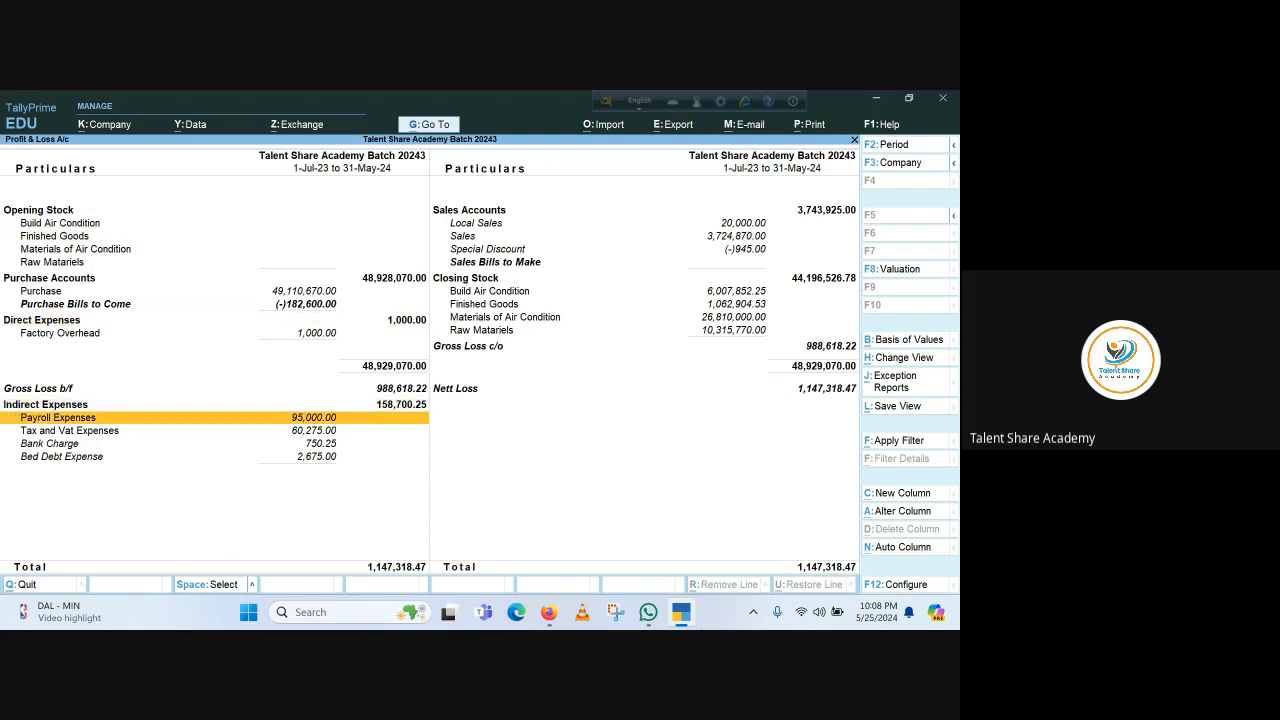
{"action": "key", "text": "Return"}
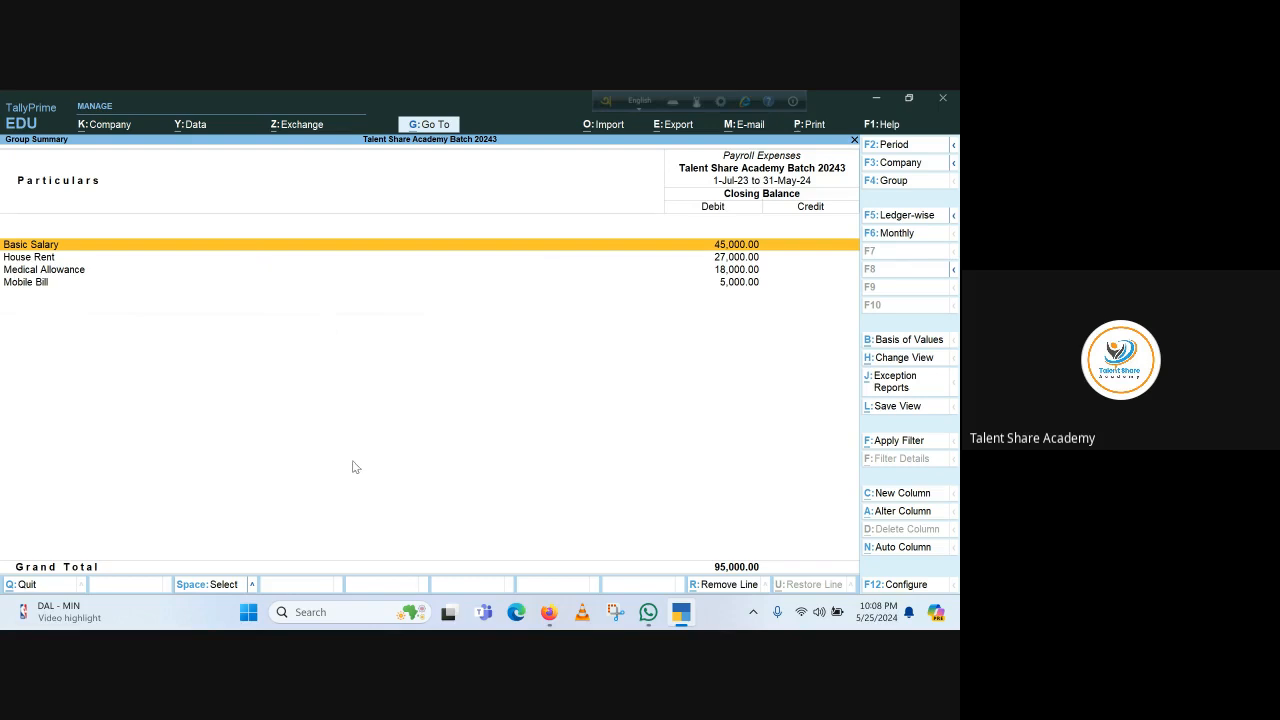
Return from the Payroll Expenses summary to the Profit & Loss account
{"action": "key", "text": "Escape"}
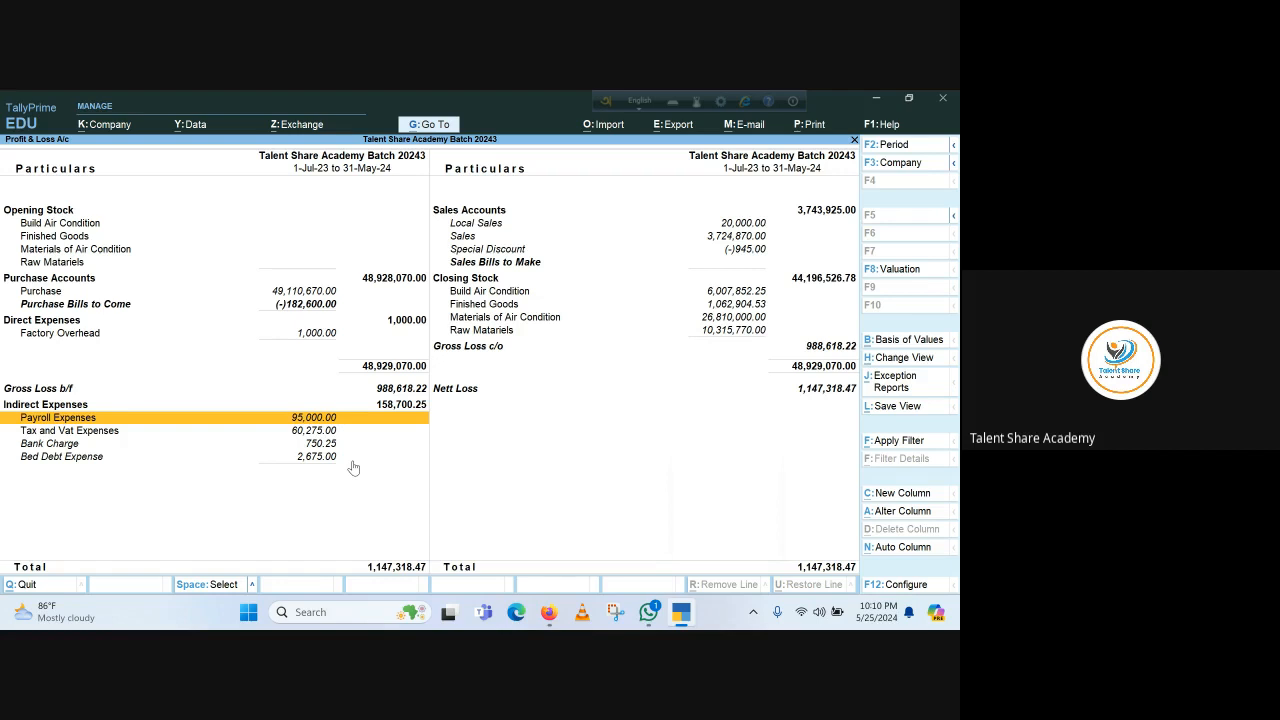
Close the Profit & Loss report, glance at the meeting browser, and return to TallyPrime
{"action": "key", "text": "Escape"}
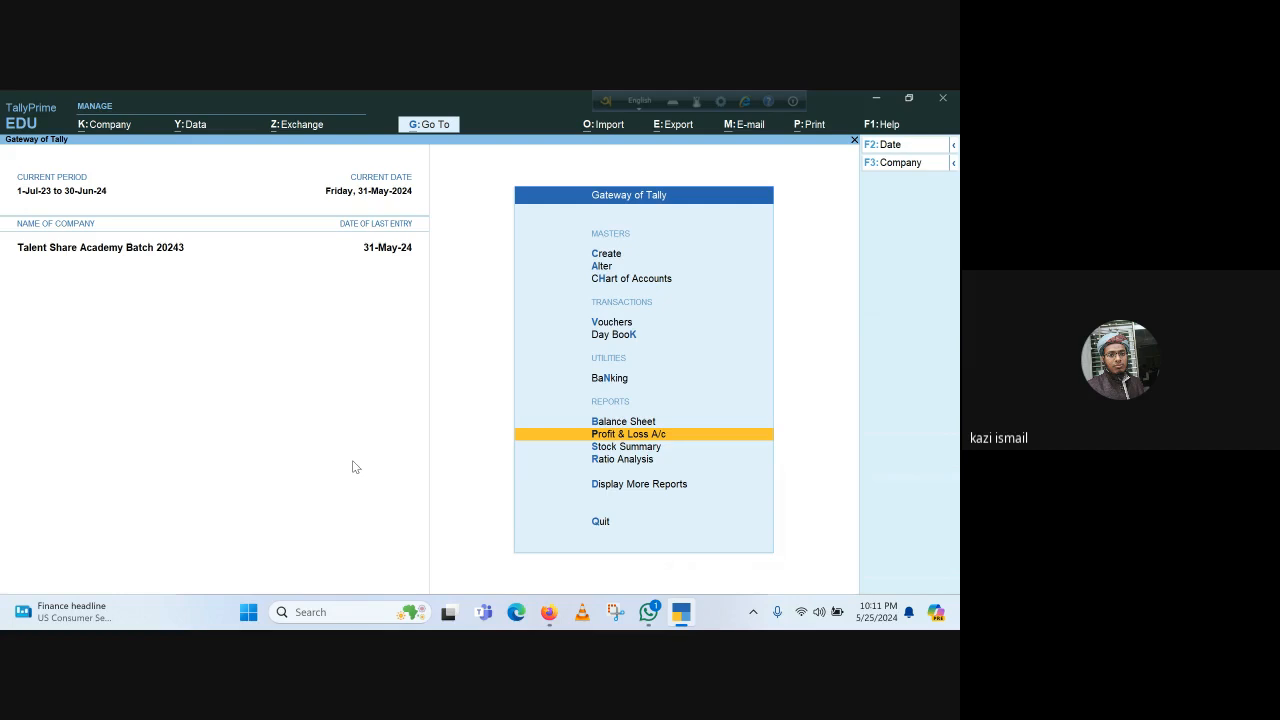
{"action": "mouse_move", "coordinate": [549, 612]}
{"action": "left_click", "coordinate": [425, 530]}
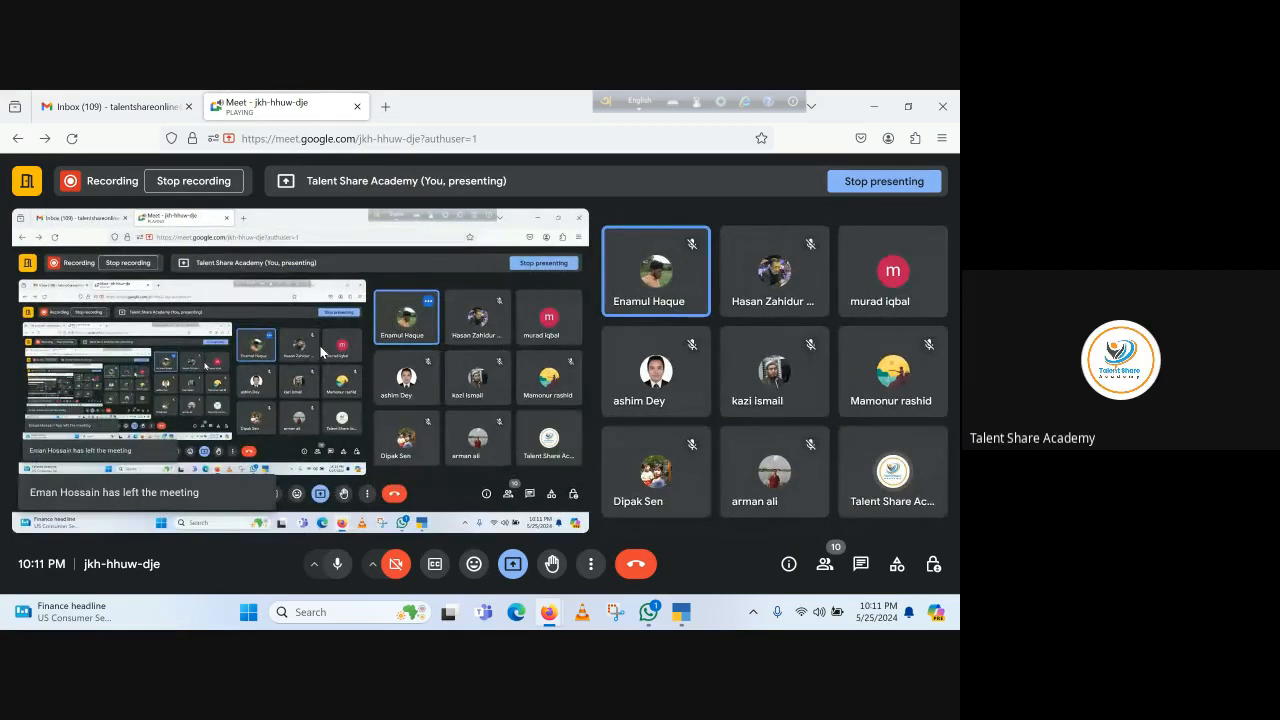
{"action": "left_click", "coordinate": [683, 618]}
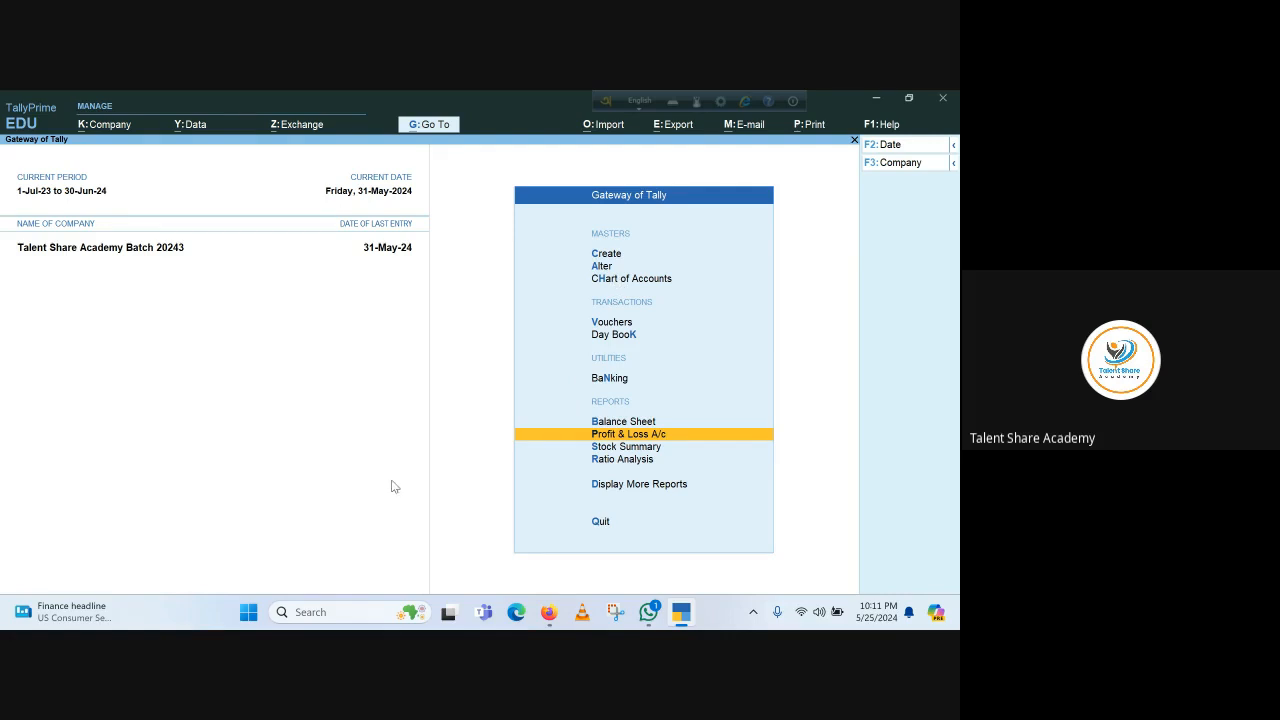
{"action": "key", "text": "Escape"}
{"action": "key", "text": "Escape"}
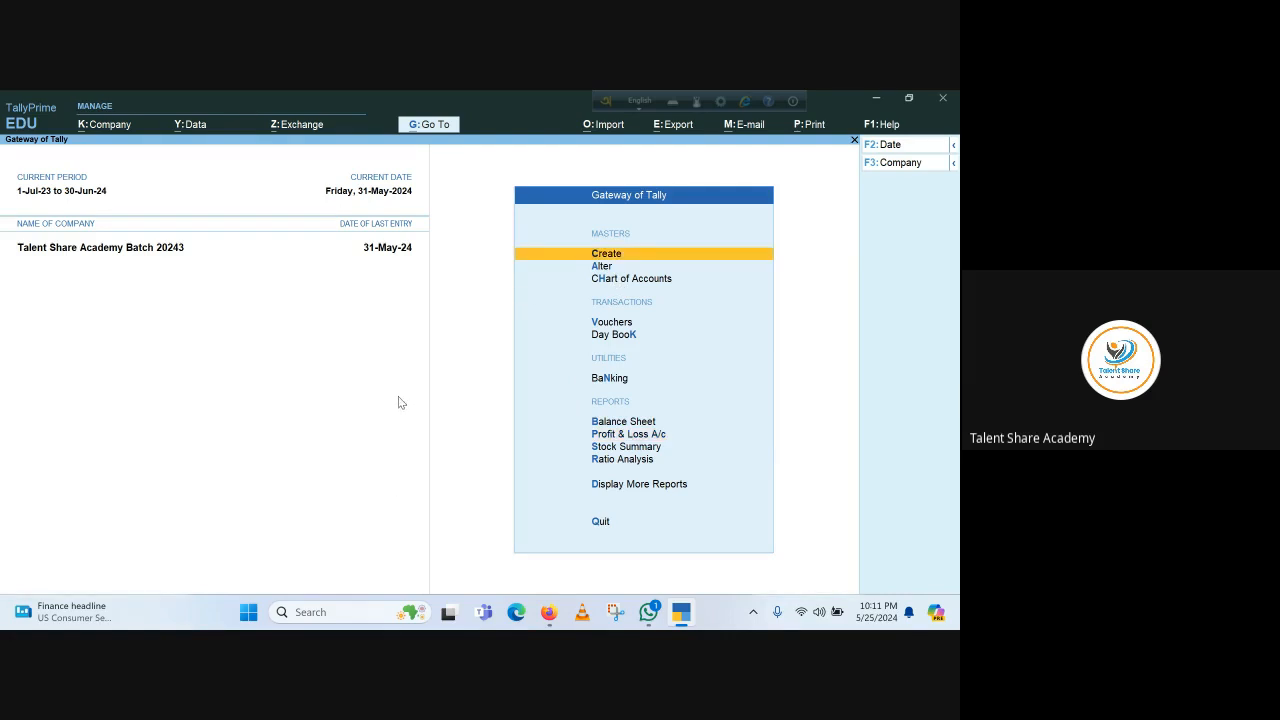
{"action": "left_click", "coordinate": [603, 267]}
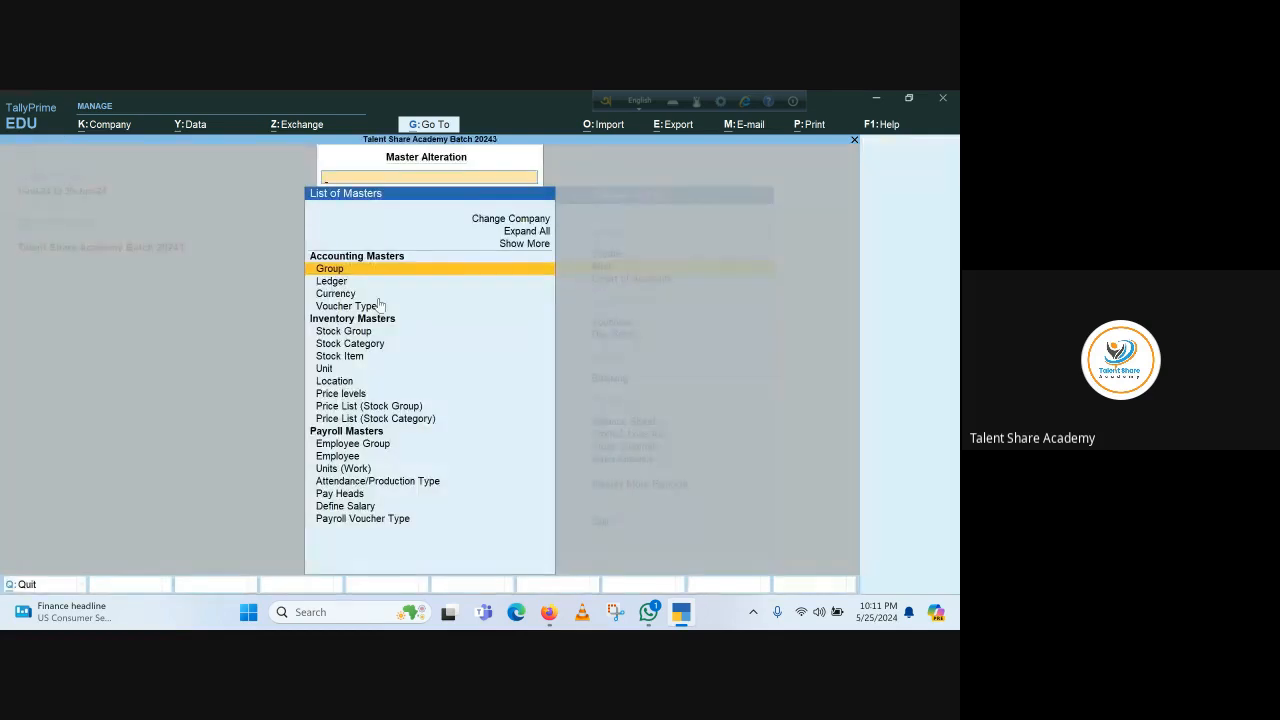
{"action": "key", "text": "Return"}
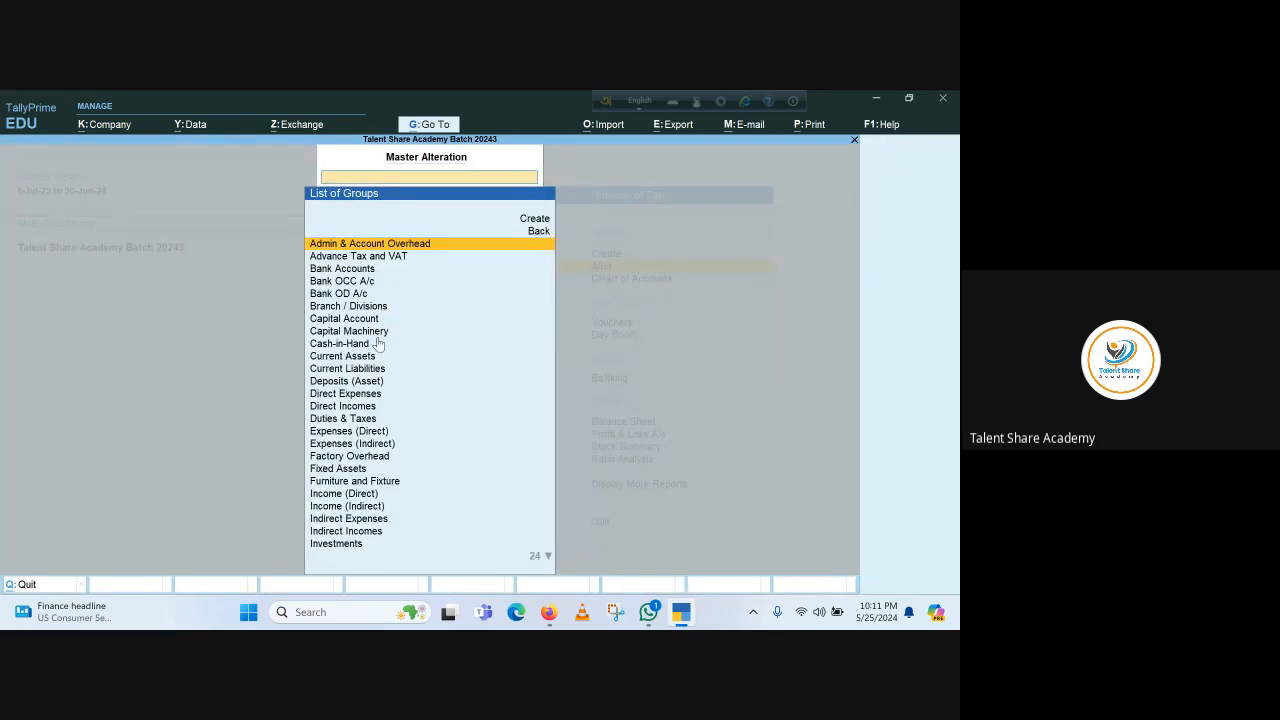
{"action": "type", "text": "o"}
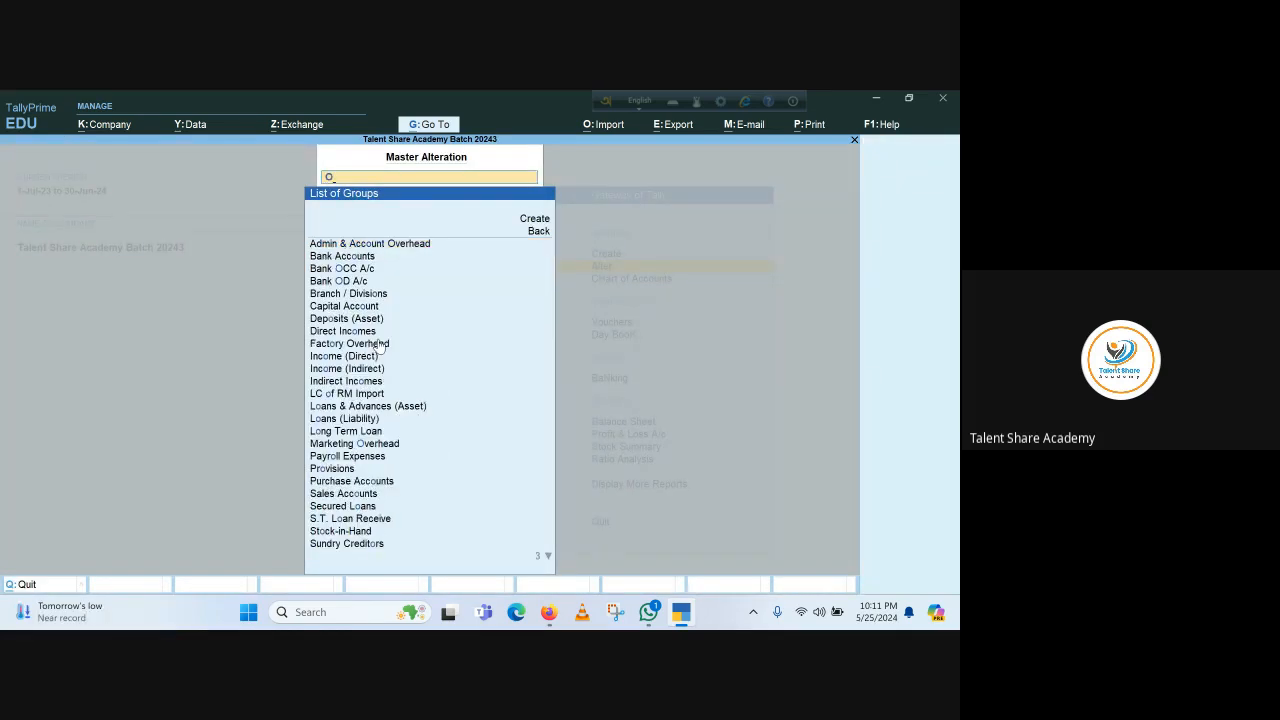
{"action": "key", "text": "Return"}
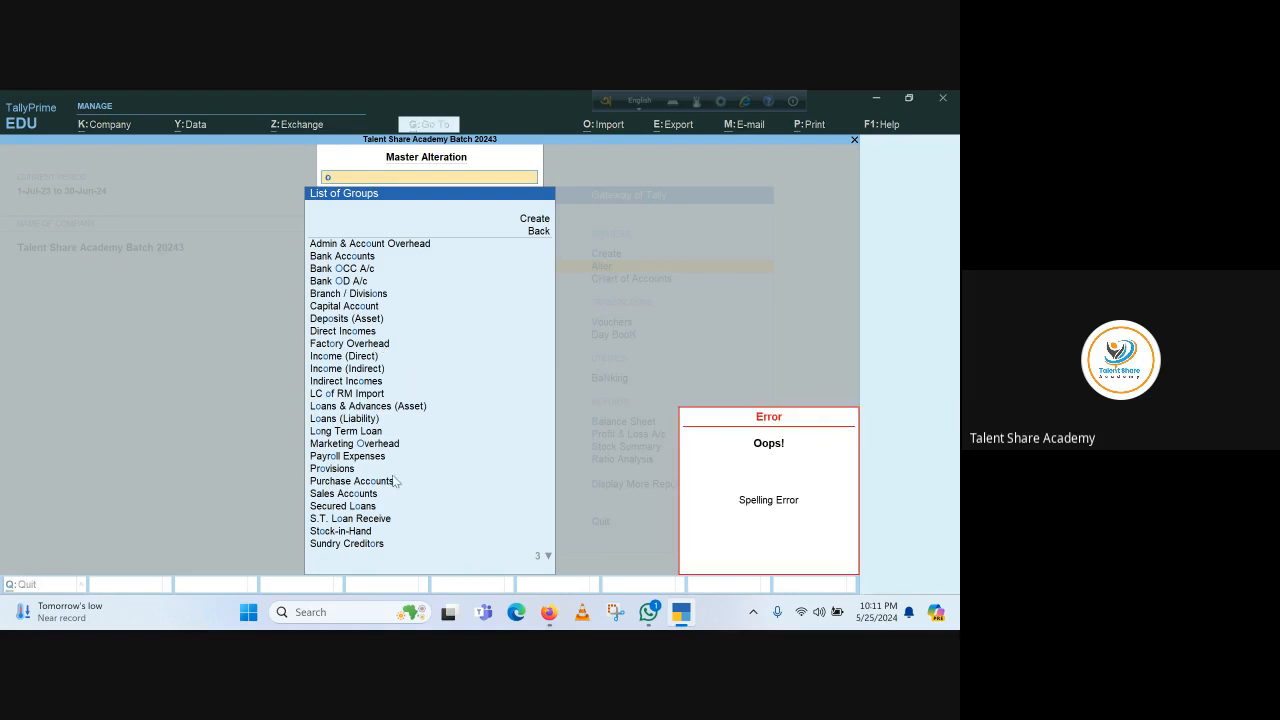
{"action": "key", "text": "Down"}
{"action": "key", "text": "Down"}
{"action": "key", "text": "Down"}
{"action": "key", "text": "Down"}
{"action": "key", "text": "Down"}
{"action": "key", "text": "Down"}
{"action": "key", "text": "Down"}
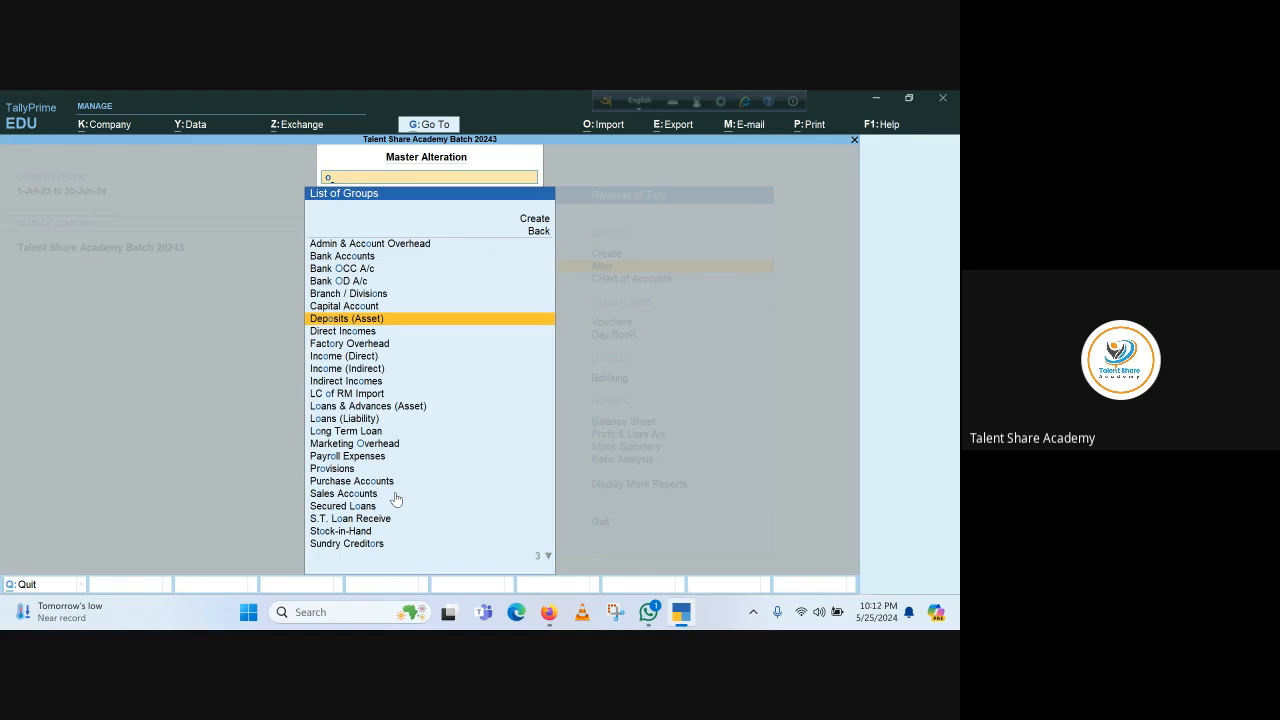
{"action": "key", "text": "BackSpace"}
{"action": "key", "text": "Escape"}
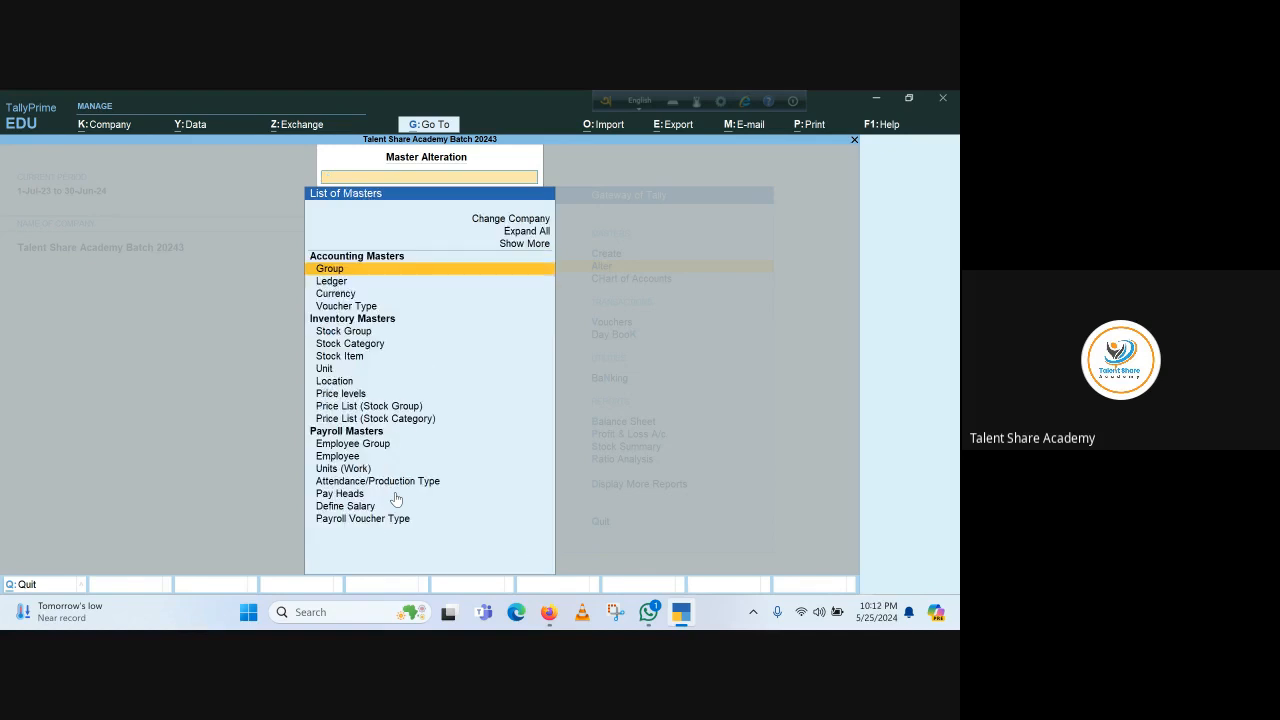
{"action": "type", "text": "over"}
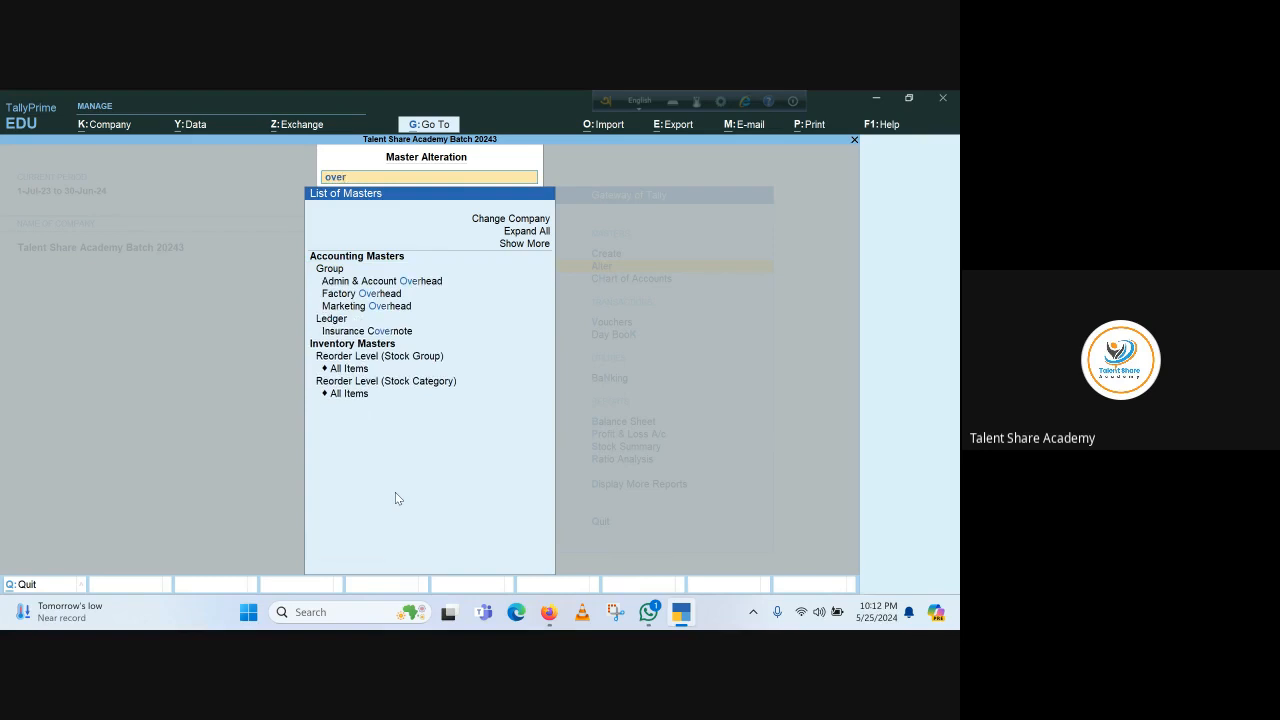
{"action": "key", "text": "Escape"}
{"action": "key", "text": "Escape"}
{"action": "key", "text": "Escape"}
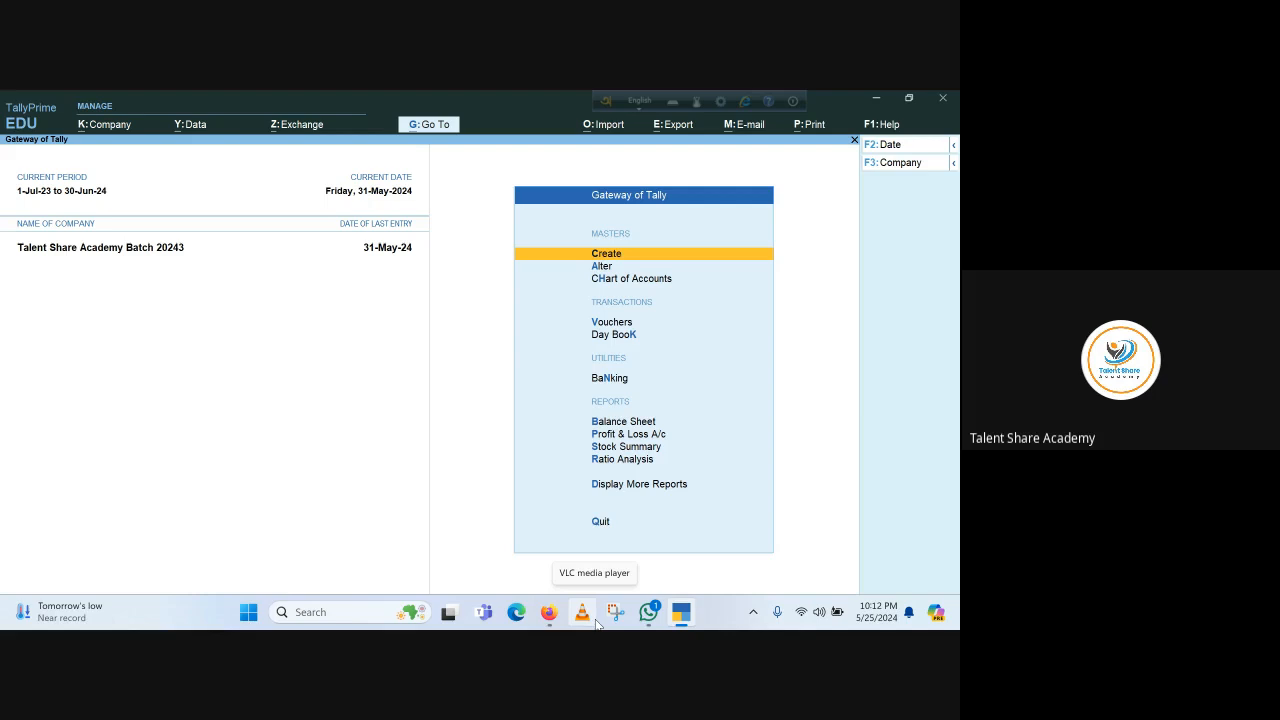
Create the group 'Accounts and Admin O/H' under Indirect Expenses, reaching its save confirmation
{"action": "key", "text": "Return"}
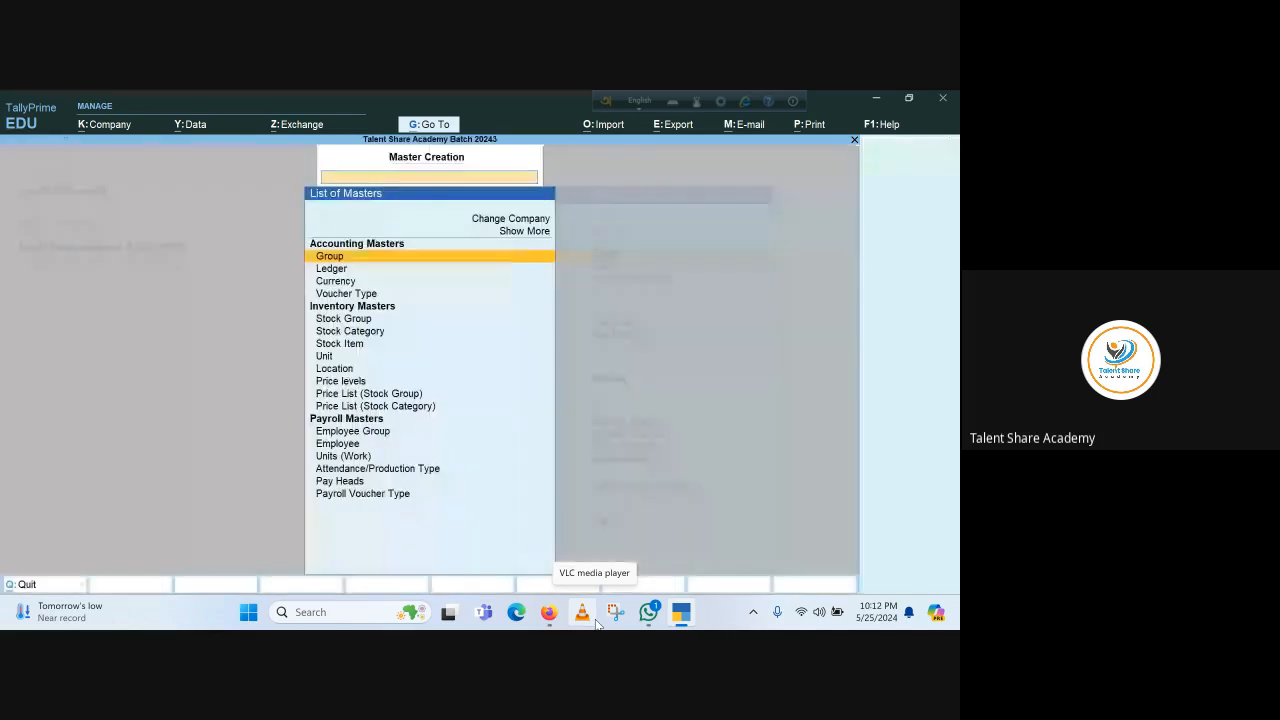
{"action": "key", "text": "Return"}
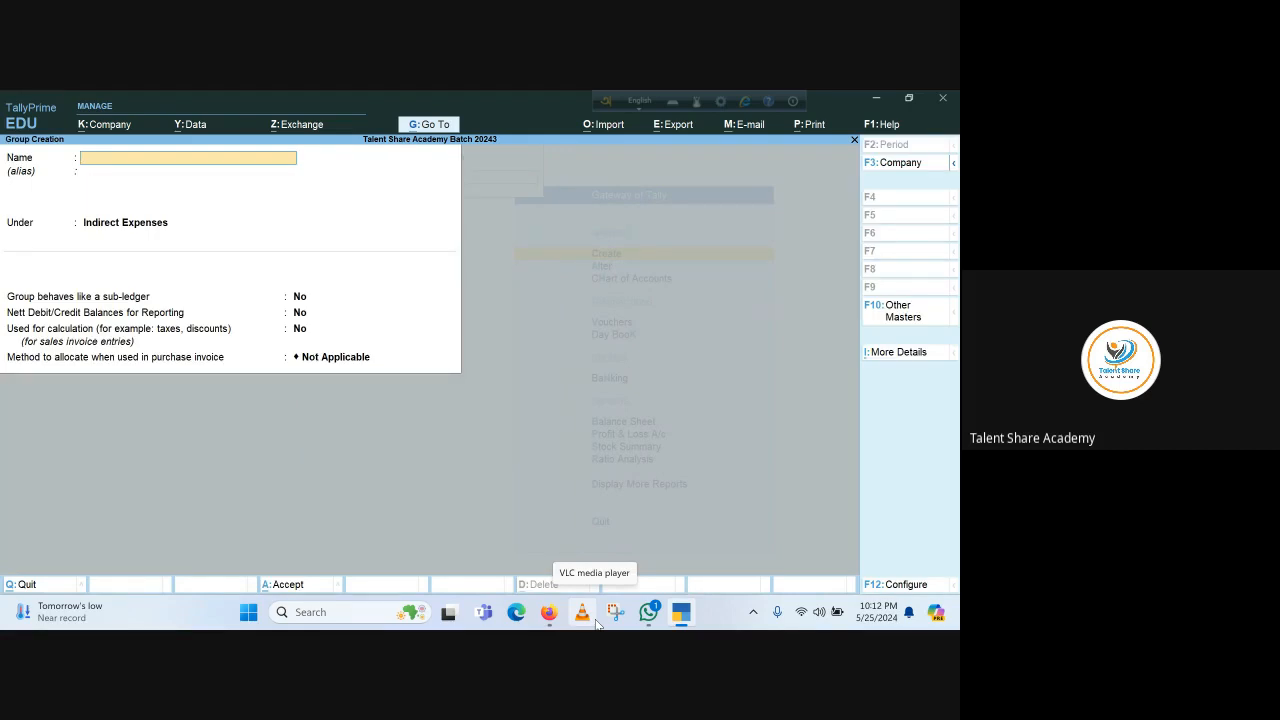
{"action": "type", "text": "Accounts and Admin O/H"}
{"action": "key", "text": "Return"}
{"action": "key", "text": "Return"}
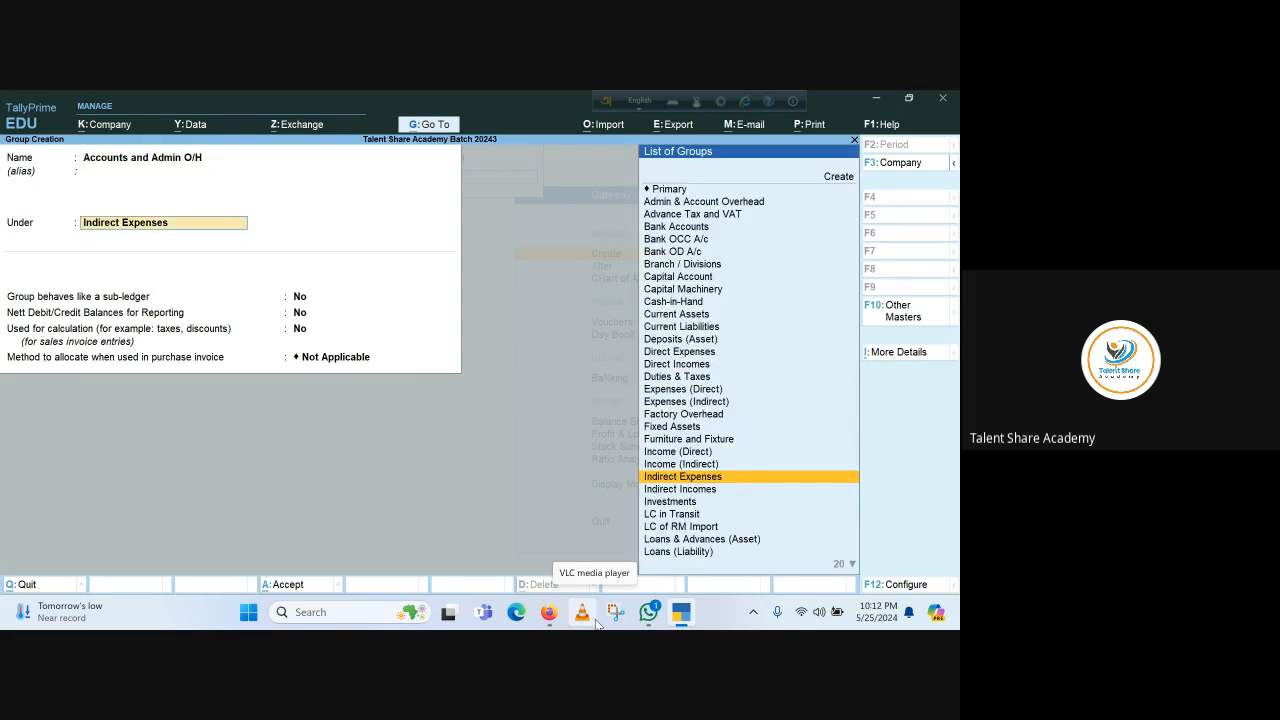
{"action": "type", "text": "Ind"}
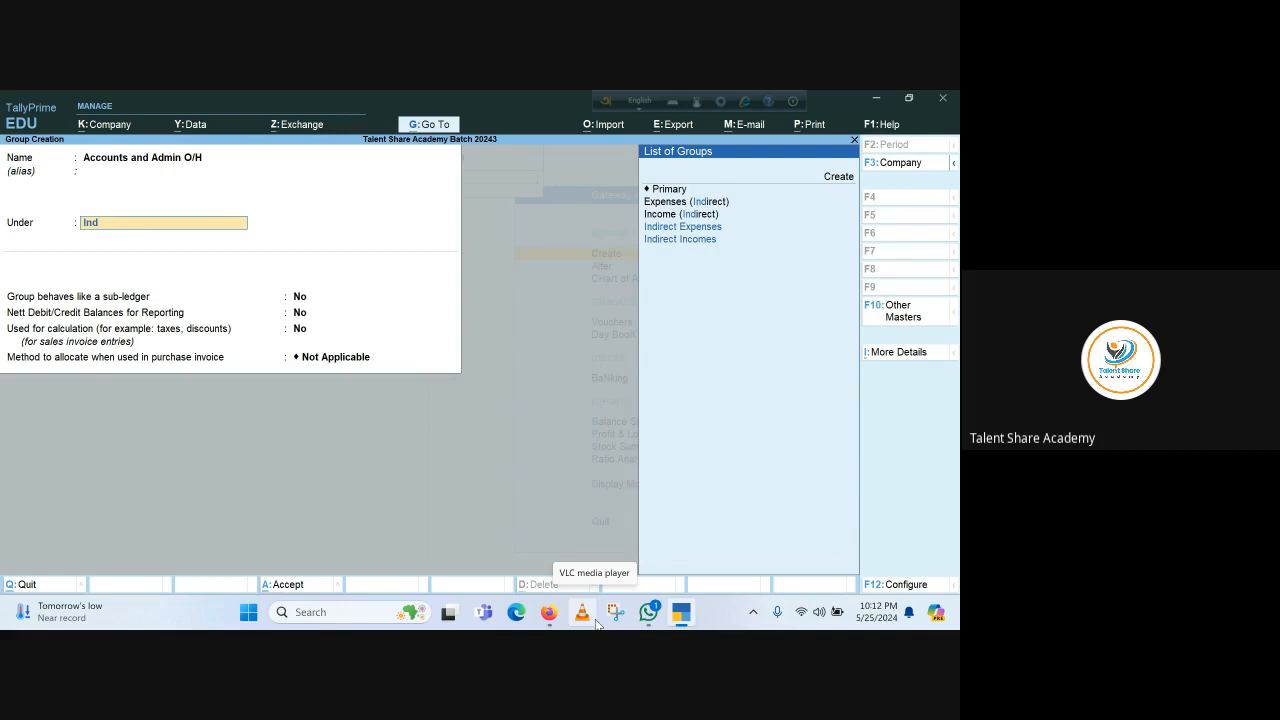
{"action": "key", "text": "Down"}
{"action": "key", "text": "Up"}
{"action": "key", "text": "Return"}
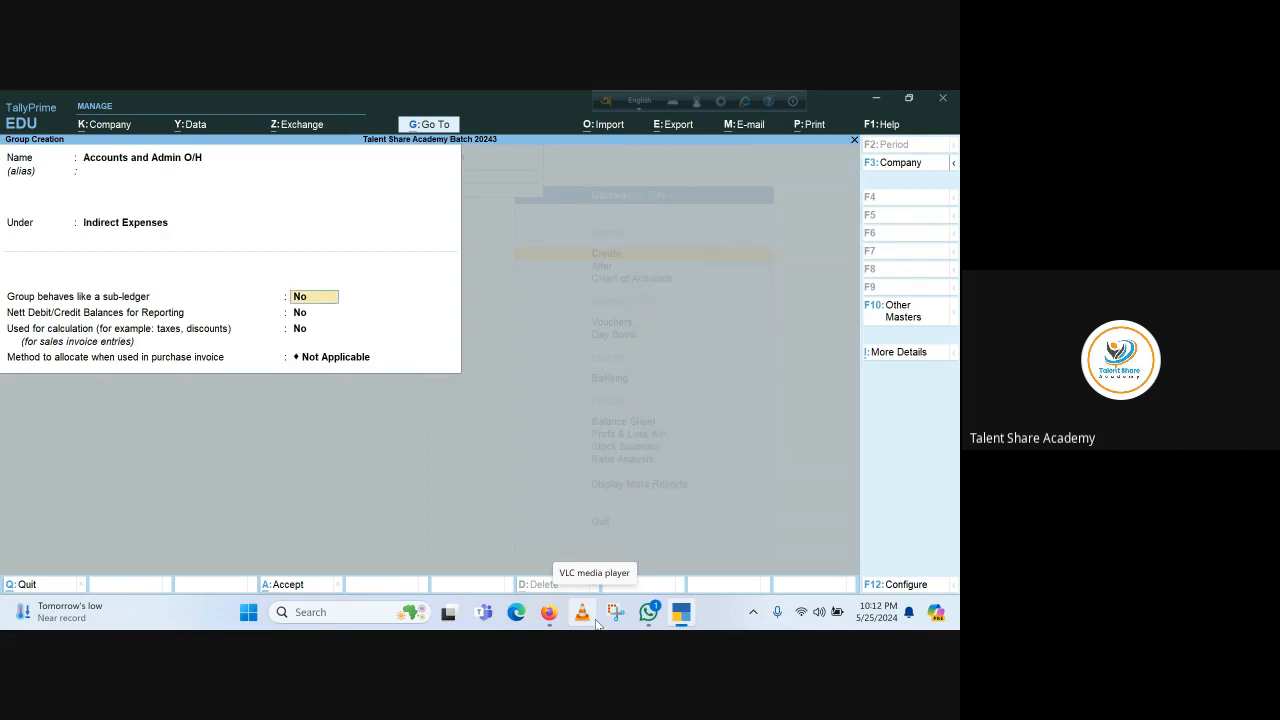
{"action": "key", "text": "Return"}
{"action": "key", "text": "Return"}
{"action": "key", "text": "Return"}
{"action": "key", "text": "Return"}
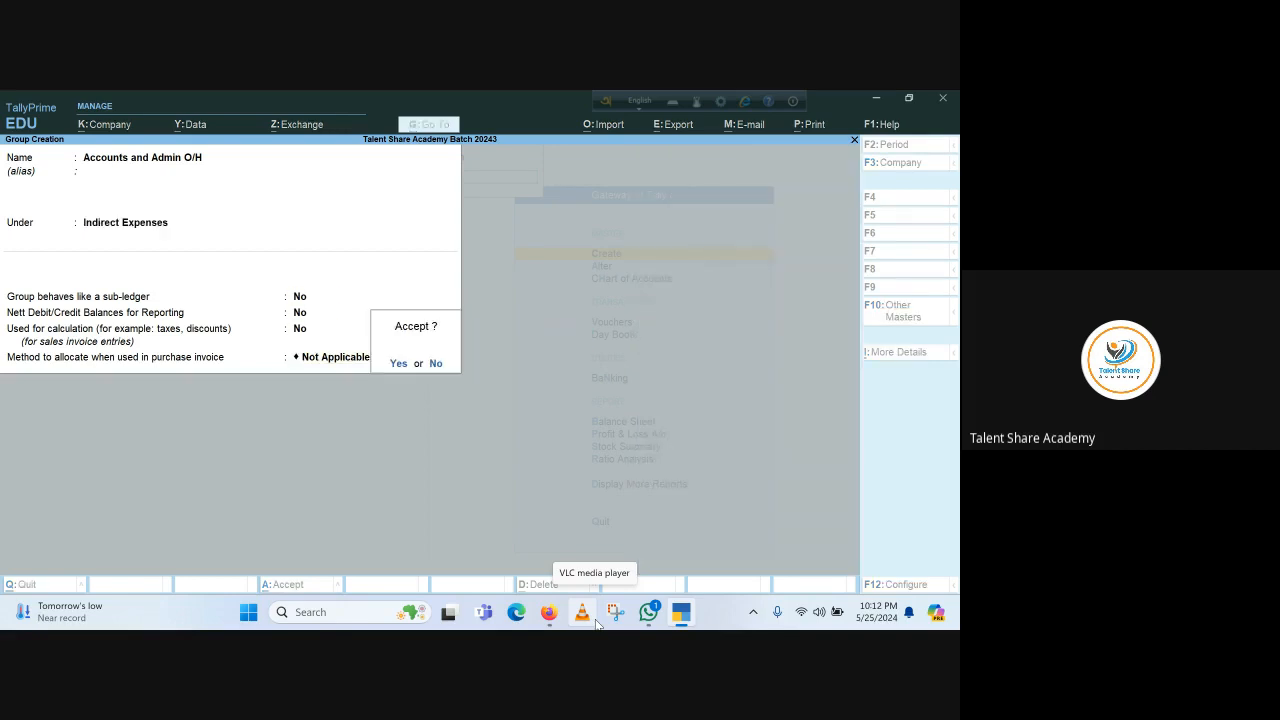
{"action": "key", "text": "Return"}
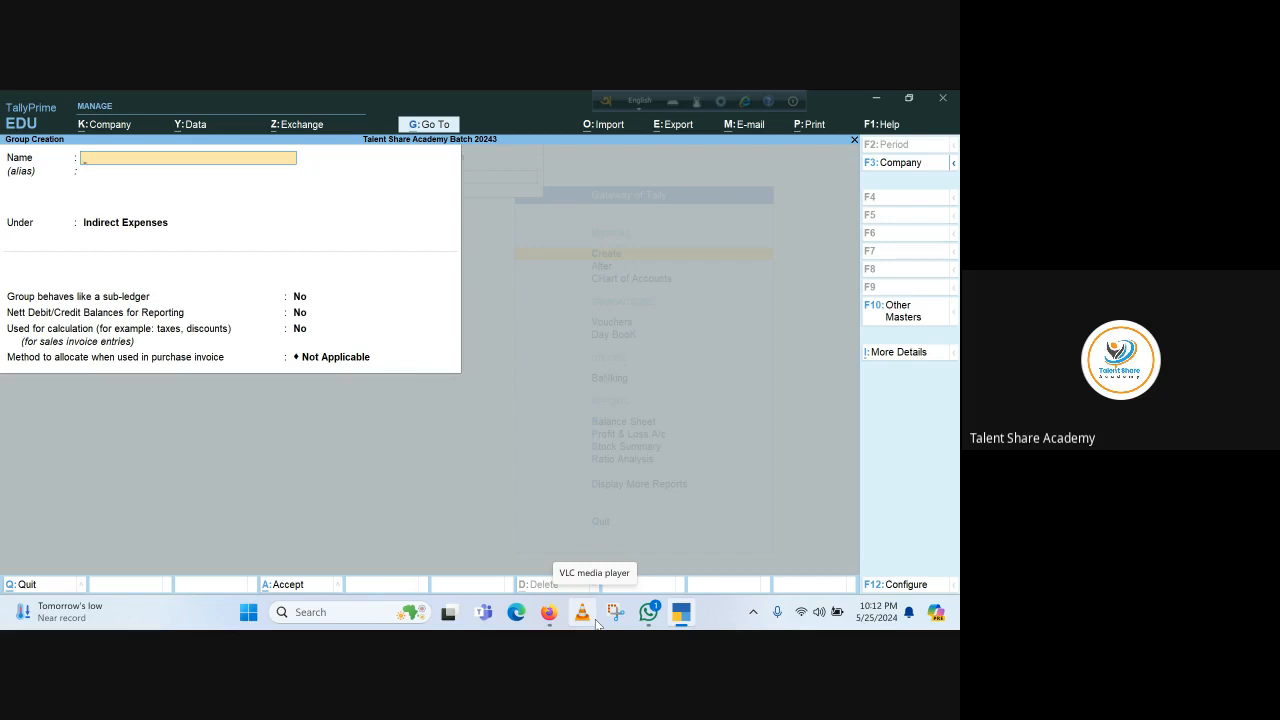
Enter the new group name 'Selling and Disrt', correcting the misspelt 'Seling'
{"action": "type", "text": "Seling"}
{"action": "key", "text": "BackSpace"}
{"action": "key", "text": "BackSpace"}
{"action": "key", "text": "BackSpace"}
{"action": "key", "text": "BackSpace"}
{"action": "key", "text": "BackSpace"}
{"action": "type", "text": "ling and Disrt"}
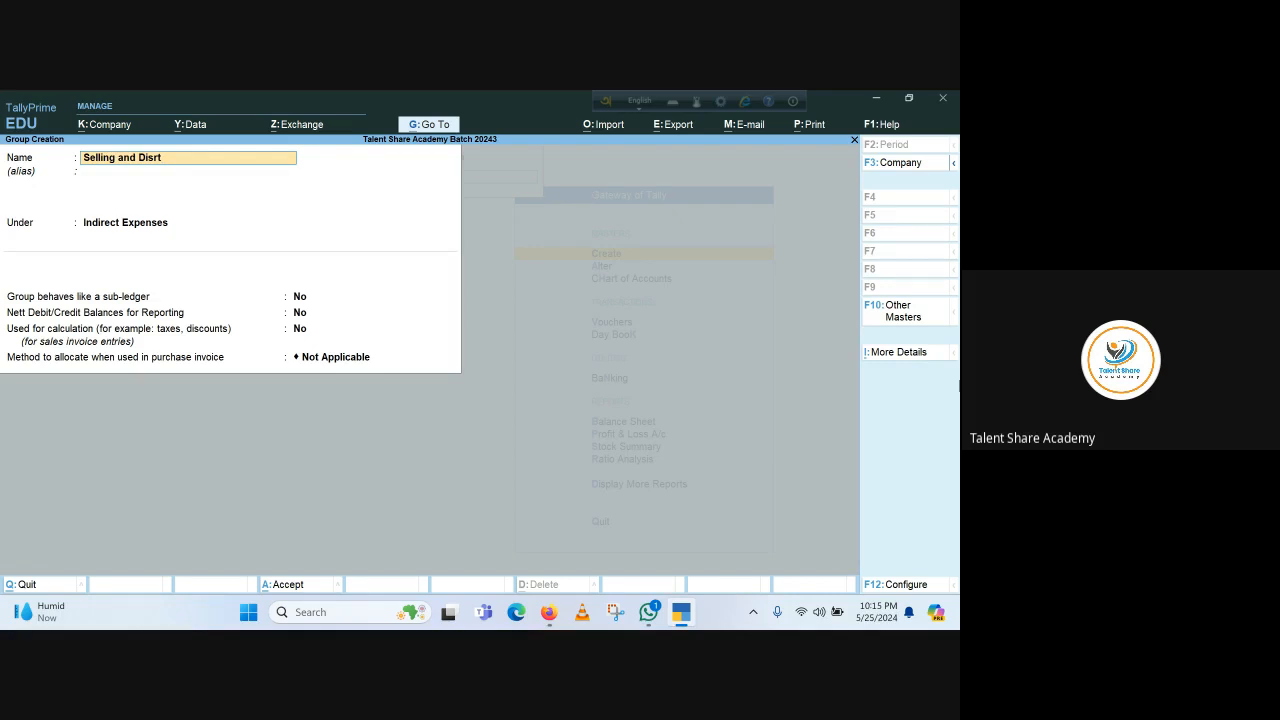
Complete the name 'Selling and Disrtibution O/H', keep Indirect Expenses as parent, and reach saving
{"action": "type", "text": "bu"}
{"action": "type", "text": "O"}
{"action": "key", "text": "Return"}
{"action": "key", "text": "Return"}
{"action": "key", "text": "Return"}
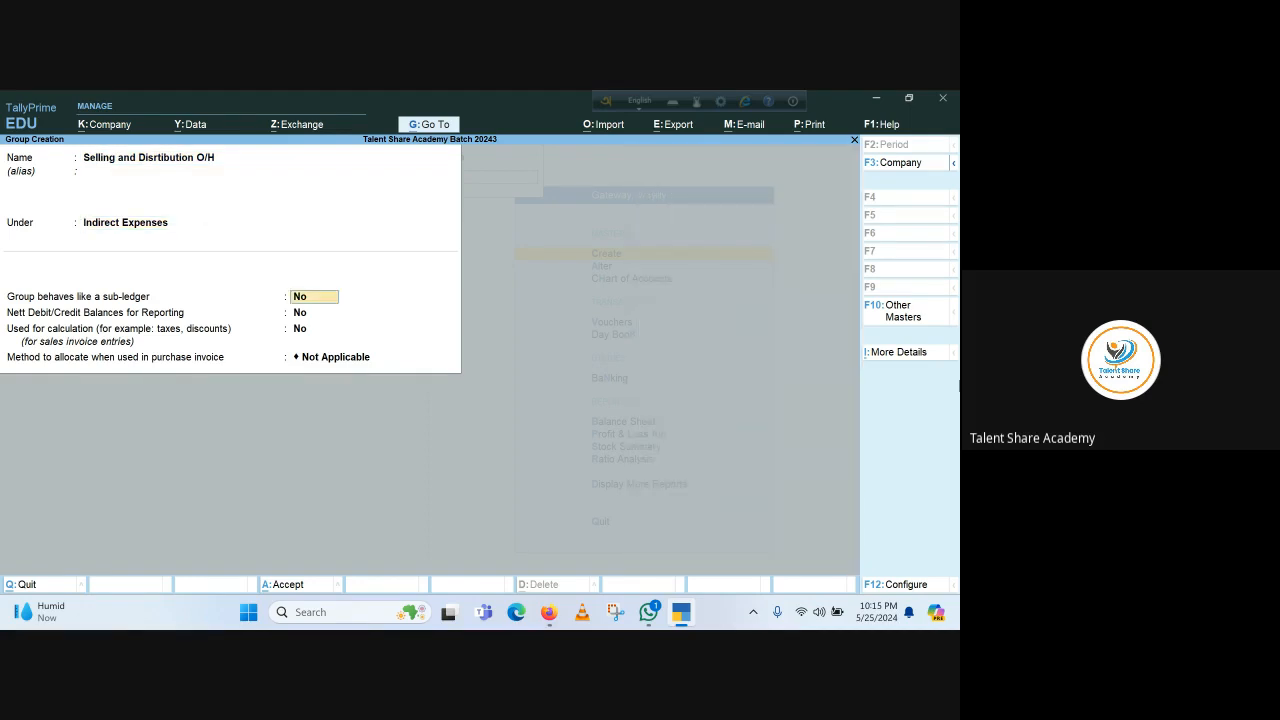
{"action": "key", "text": "Return"}
{"action": "key", "text": "Return"}
{"action": "key", "text": "Return"}
{"action": "key", "text": "Return"}
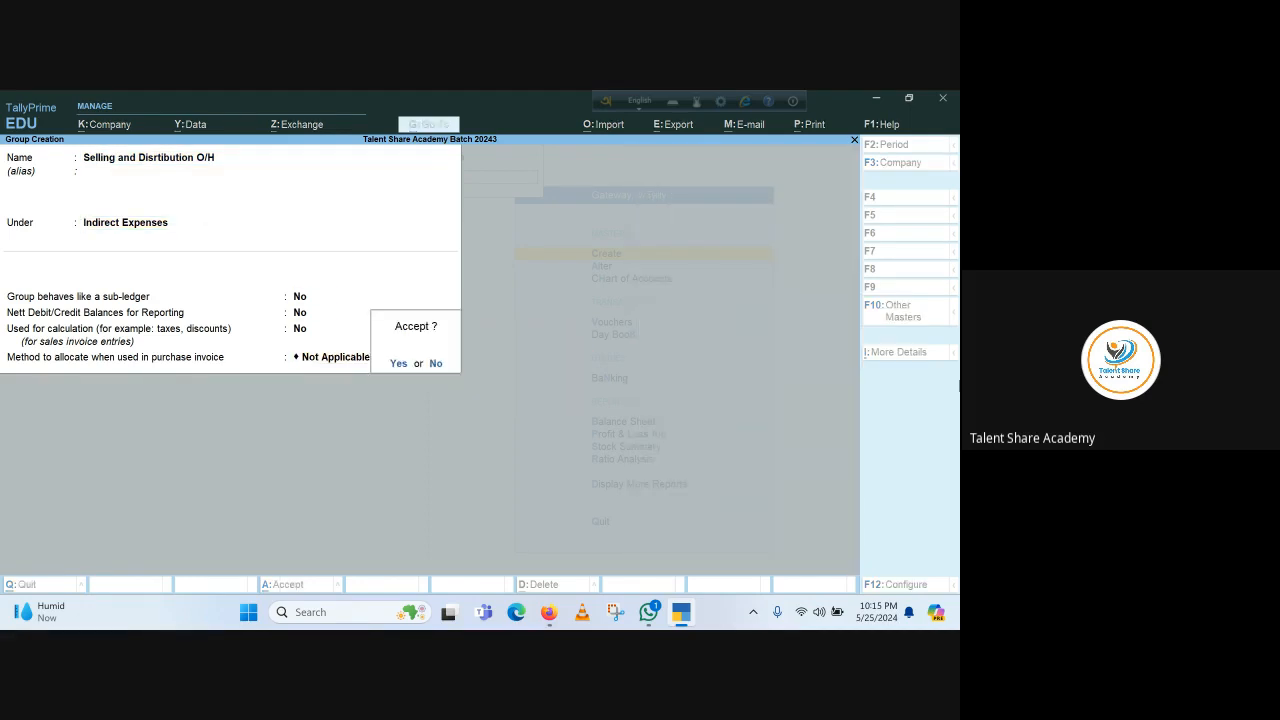
{"action": "key", "text": "Return"}
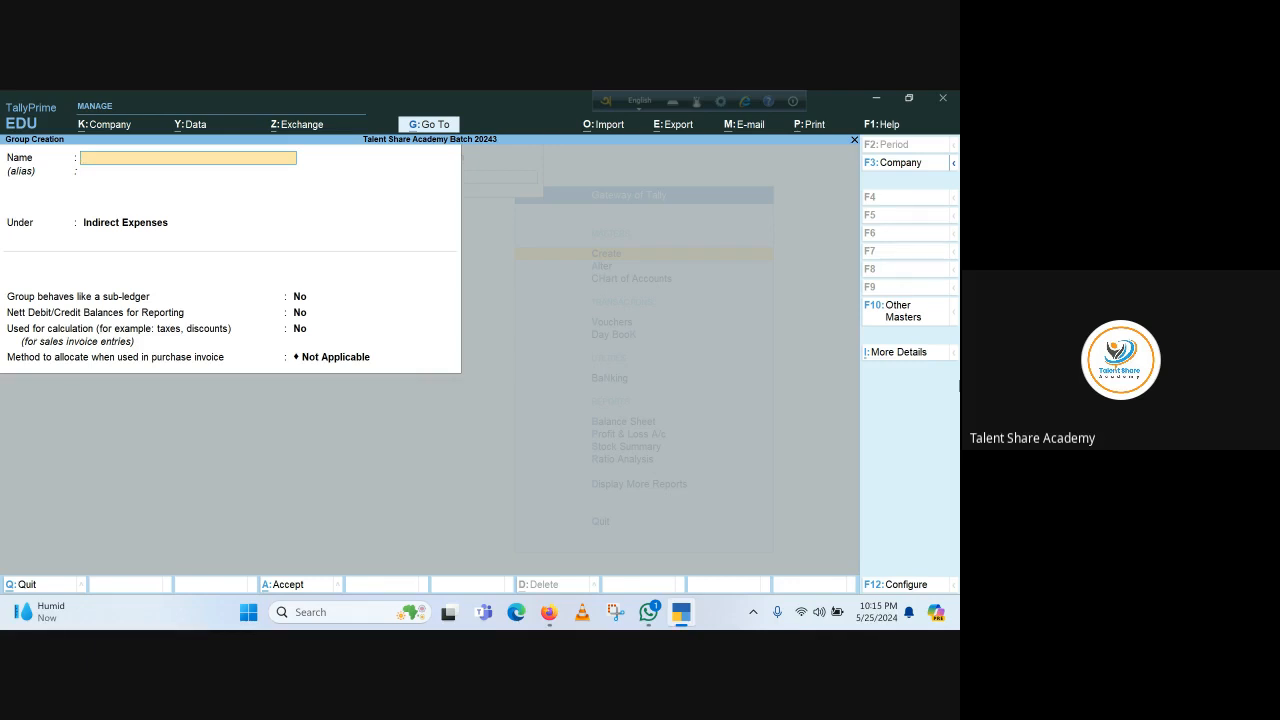
Save group 'Finance Cost O/H' under Indirect Expenses with Not Applicable allocation
{"action": "type", "text": "nance Cost O/H"}
{"action": "key", "text": "Return"}
{"action": "key", "text": "Return"}
{"action": "key", "text": "Return"}
{"action": "key", "text": "Return"}
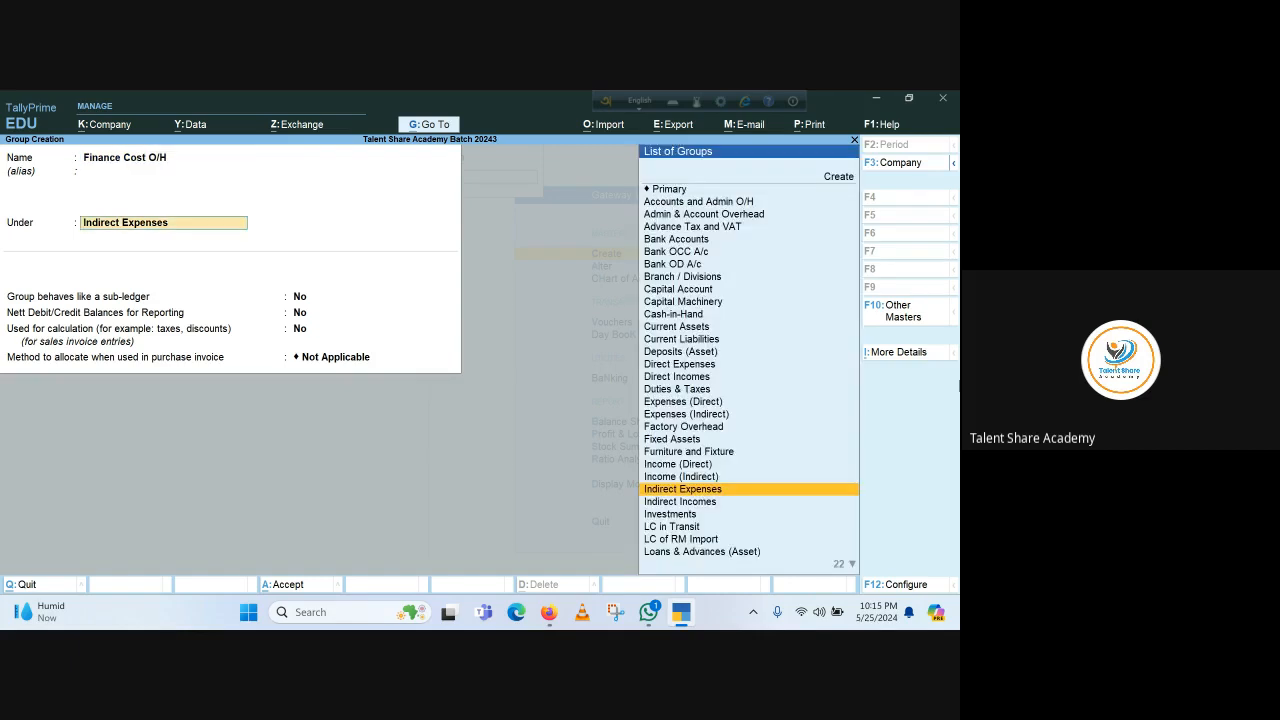
{"action": "key", "text": "Return"}
{"action": "key", "text": "Return"}
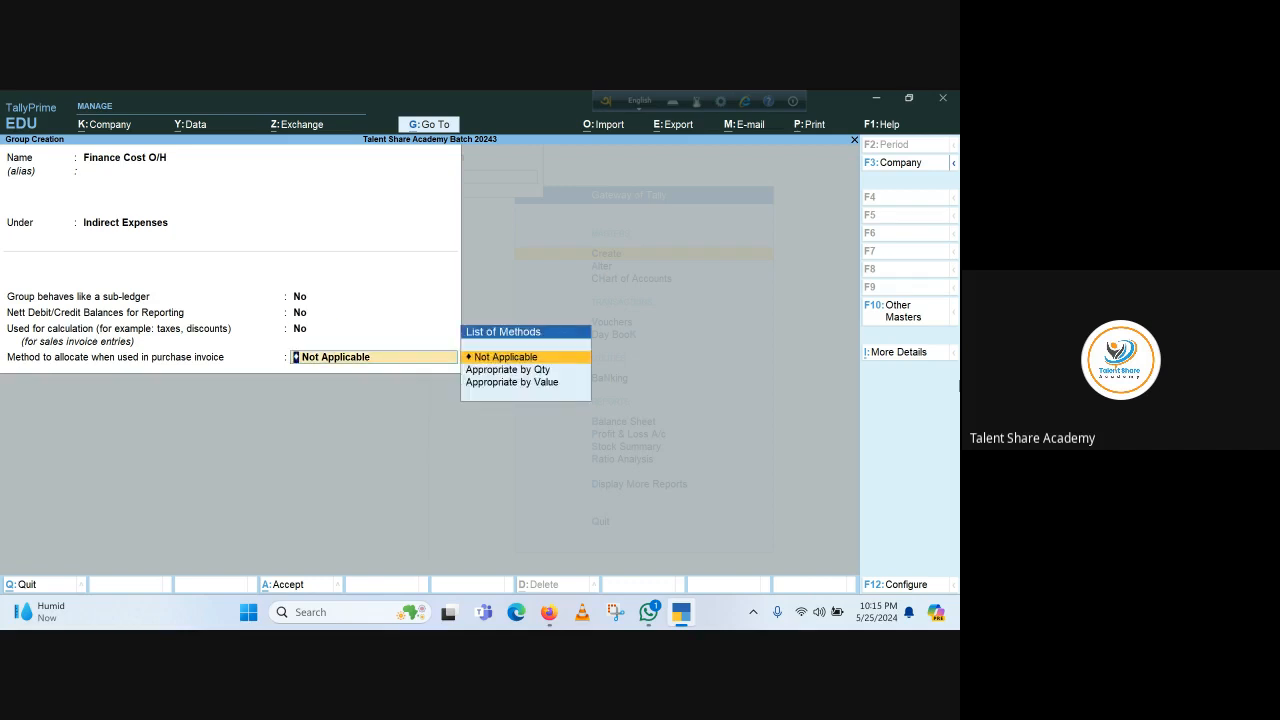
{"action": "key", "text": "Return"}
{"action": "key", "text": "Return"}
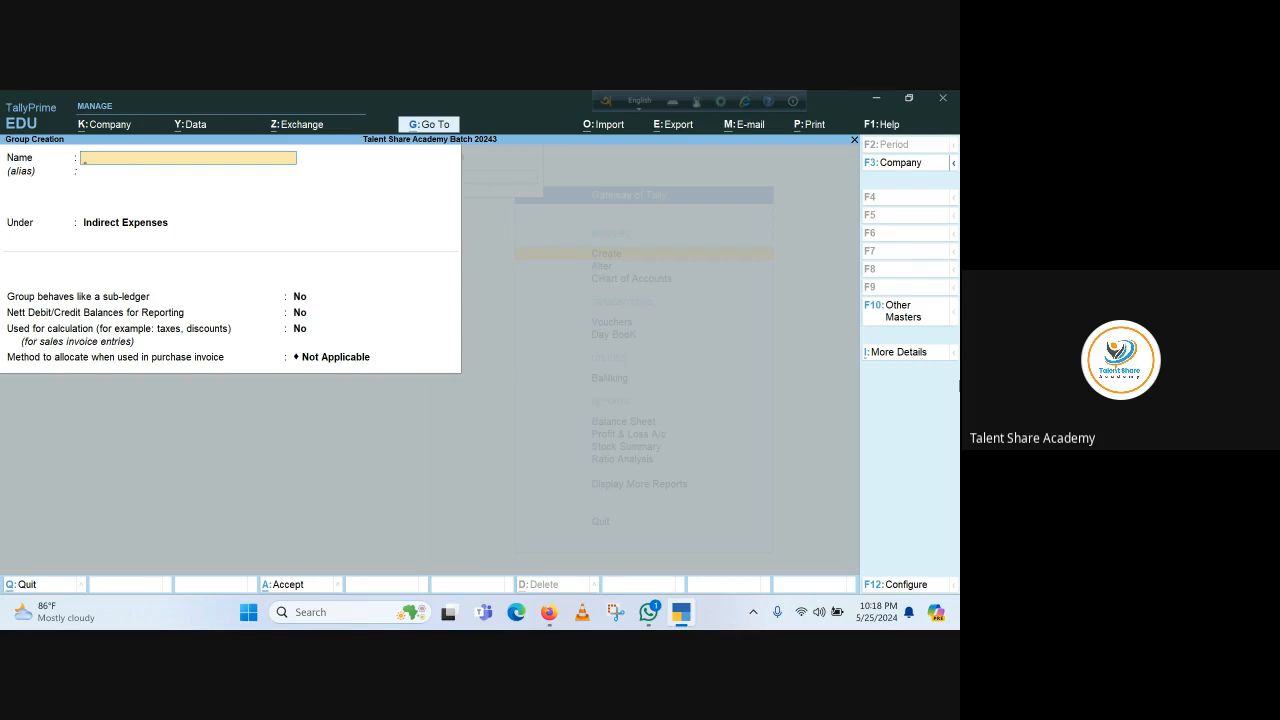
Discard the empty Group Creation form, returning to the Master Creation list
{"action": "key", "text": "Escape"}
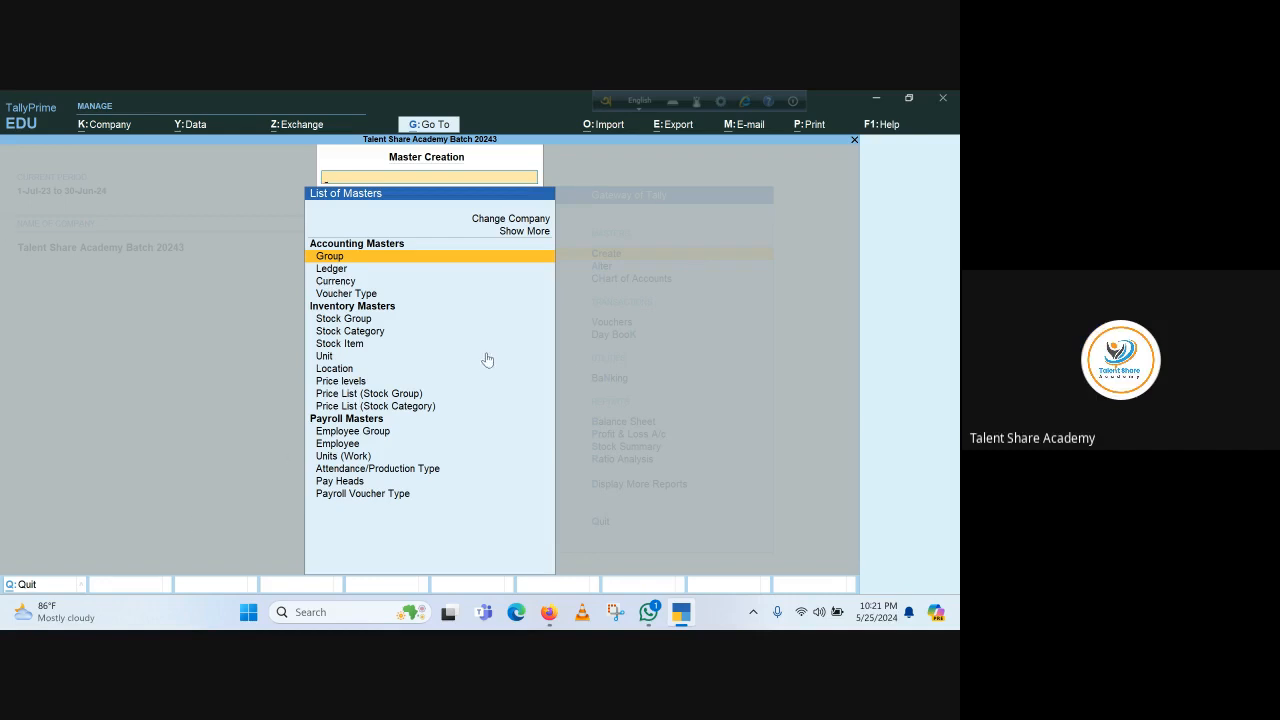
Open a blank Ledger Creation form by choosing Ledger from the List of Masters
{"action": "key", "text": "Escape"}
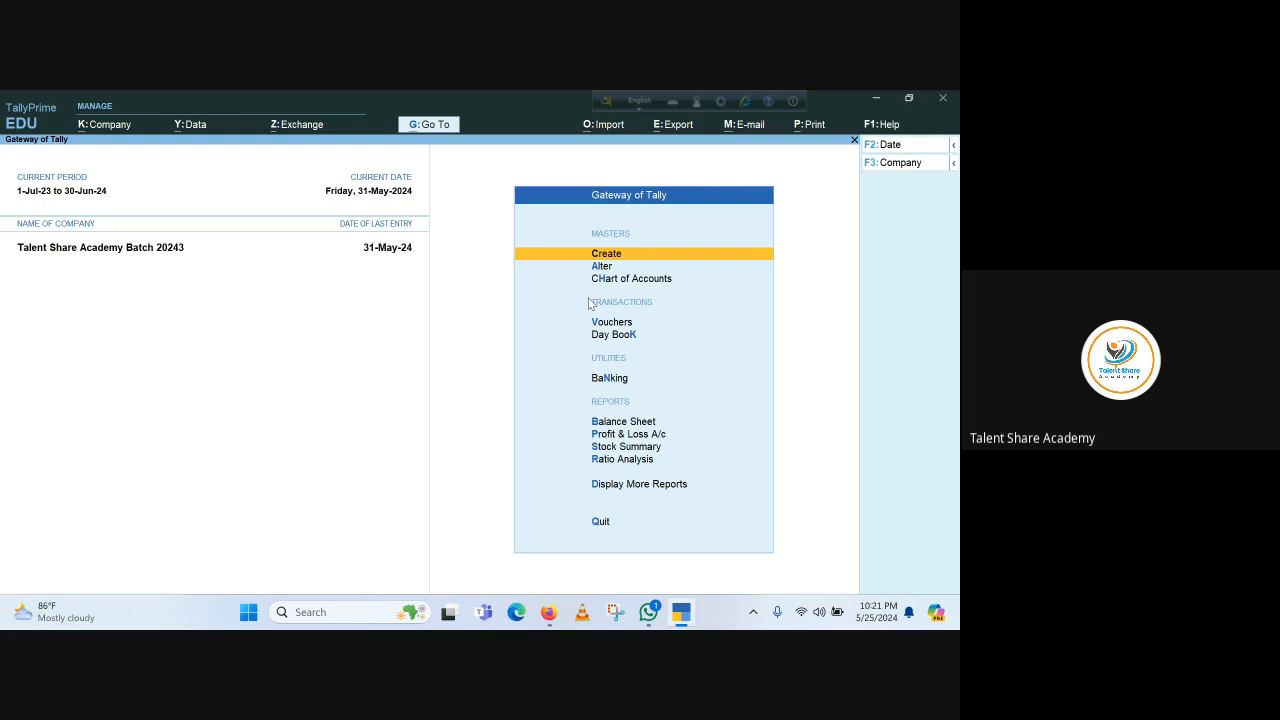
{"action": "key", "text": "Return"}
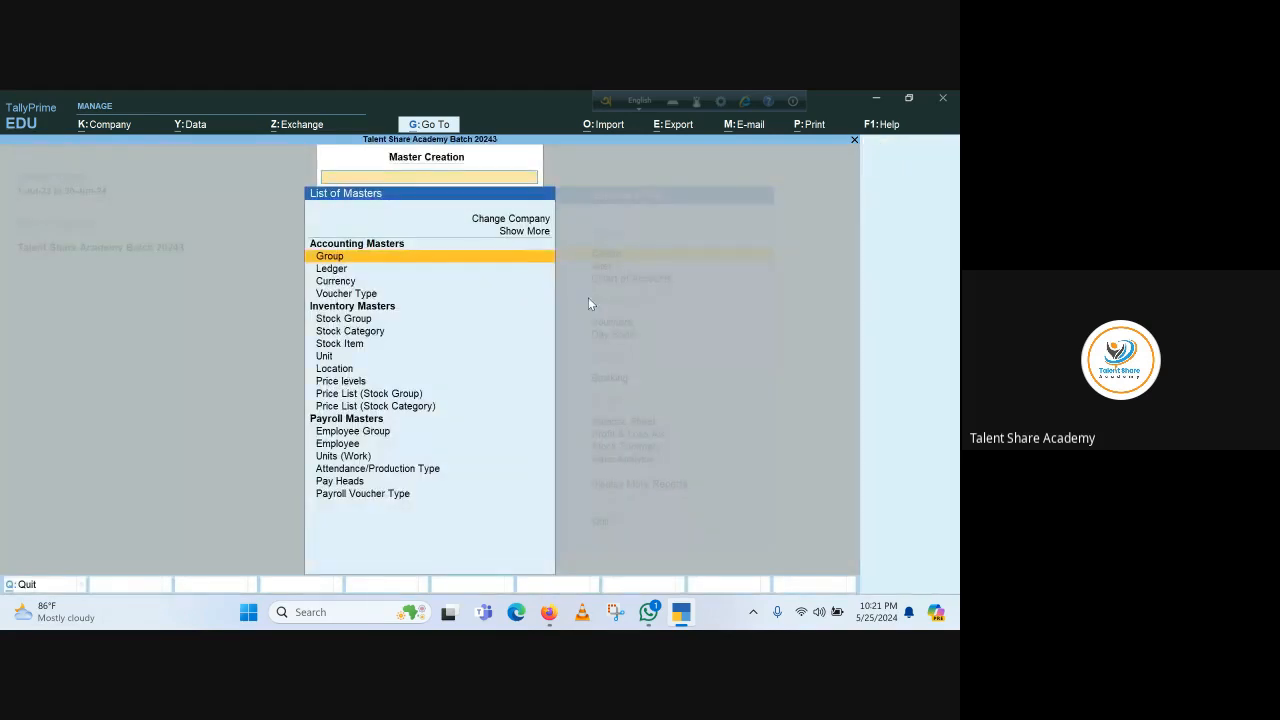
{"action": "key", "text": "Down"}
{"action": "key", "text": "Return"}
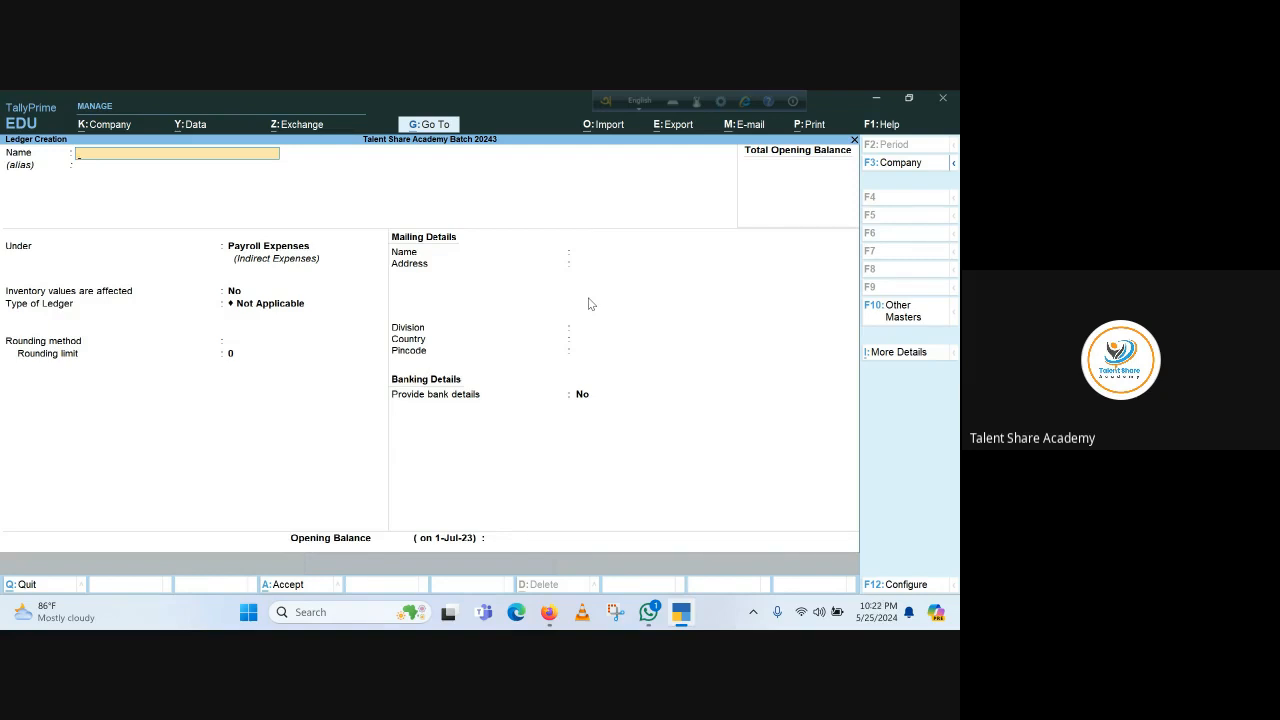
Name the ledger 'Salary Allowance-A/C' and set its group to Accounts and Admin O/H
{"action": "type", "text": "ary Allowance-A/"}
{"action": "type", "text": "C"}
{"action": "key", "text": "Return"}
{"action": "key", "text": "Return"}
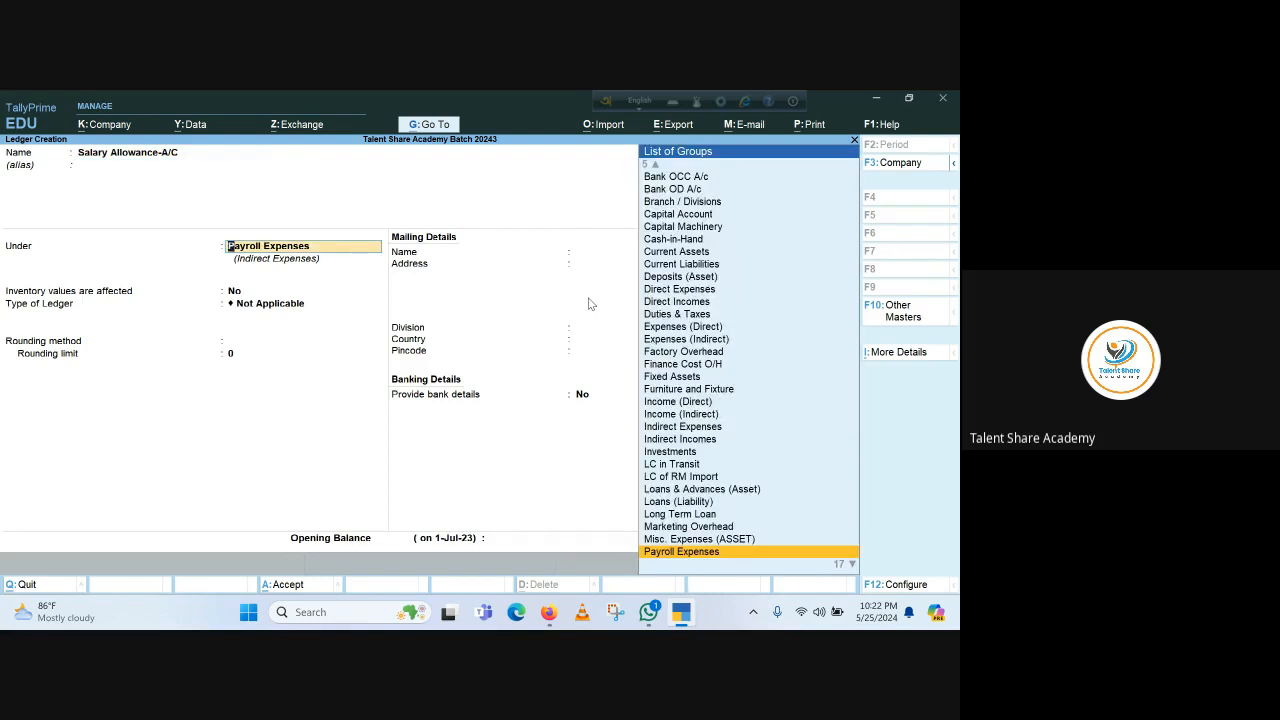
{"action": "type", "text": "Acc"}
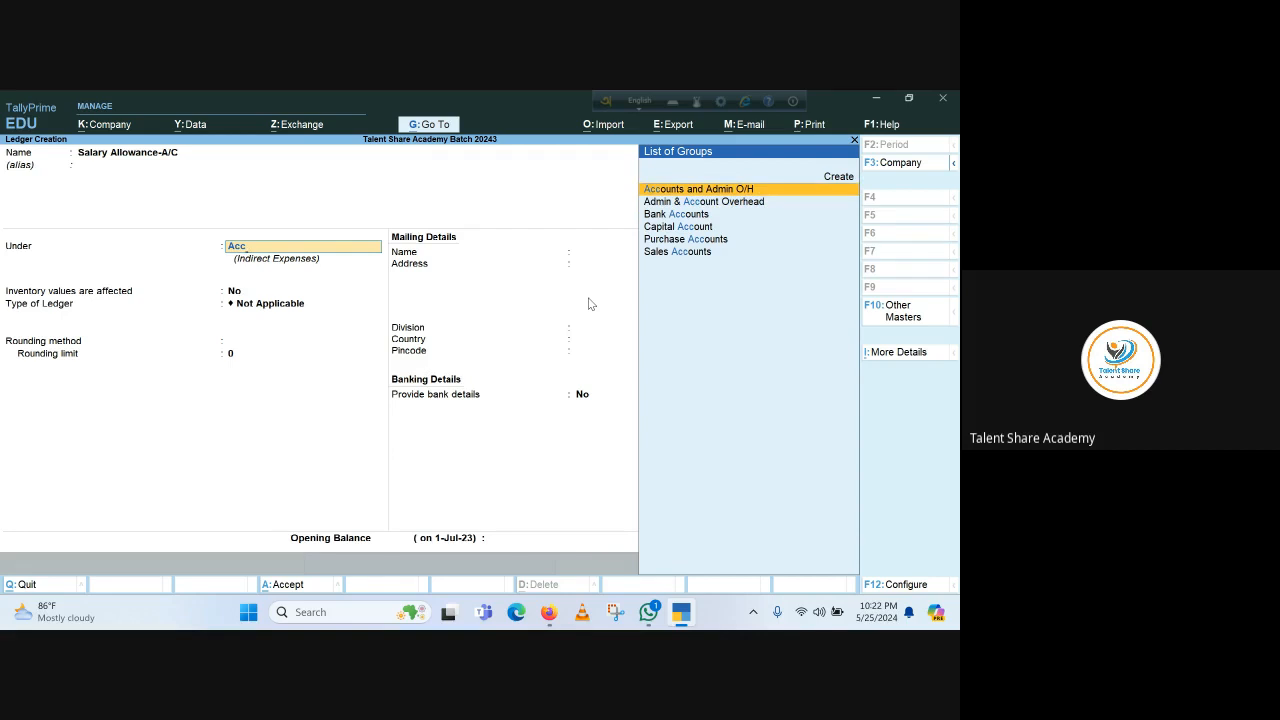
{"action": "key", "text": "Down"}
{"action": "key", "text": "Up"}
{"action": "key", "text": "Return"}
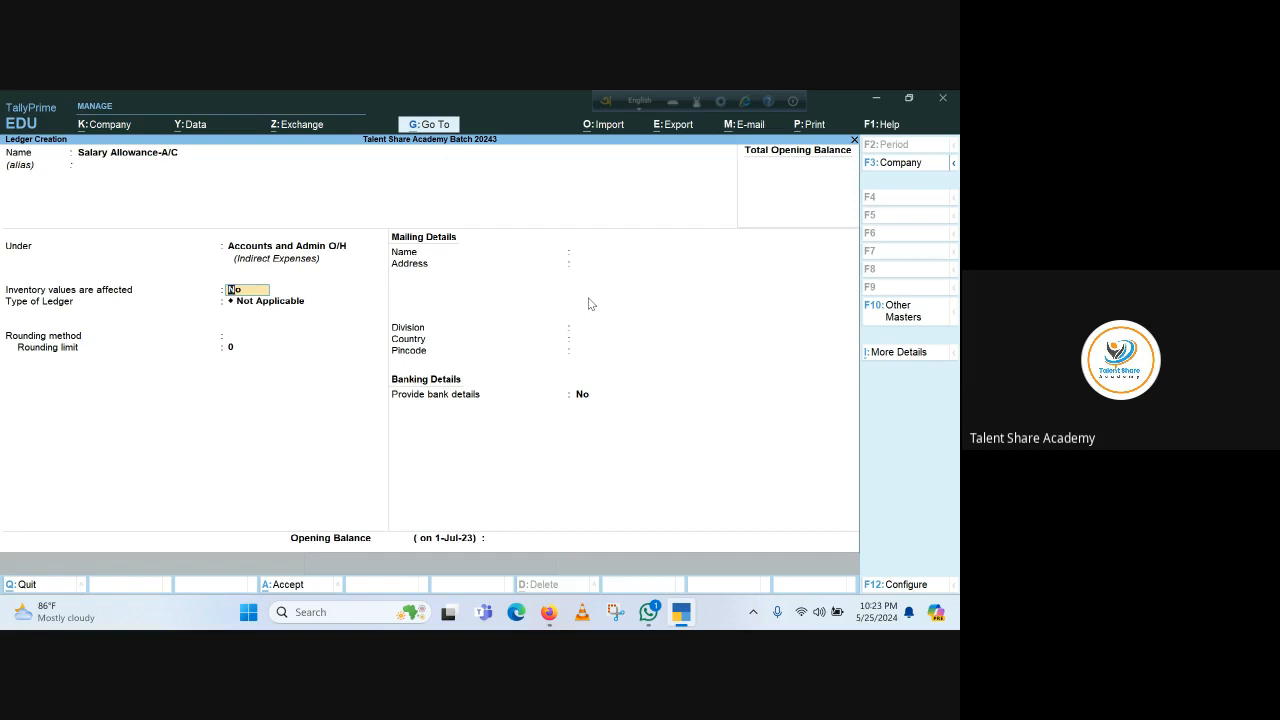
Keep rounding Not Applicable with limit 0, no bank details and no opening balance
{"action": "key", "text": "Return"}
{"action": "key", "text": "Return"}
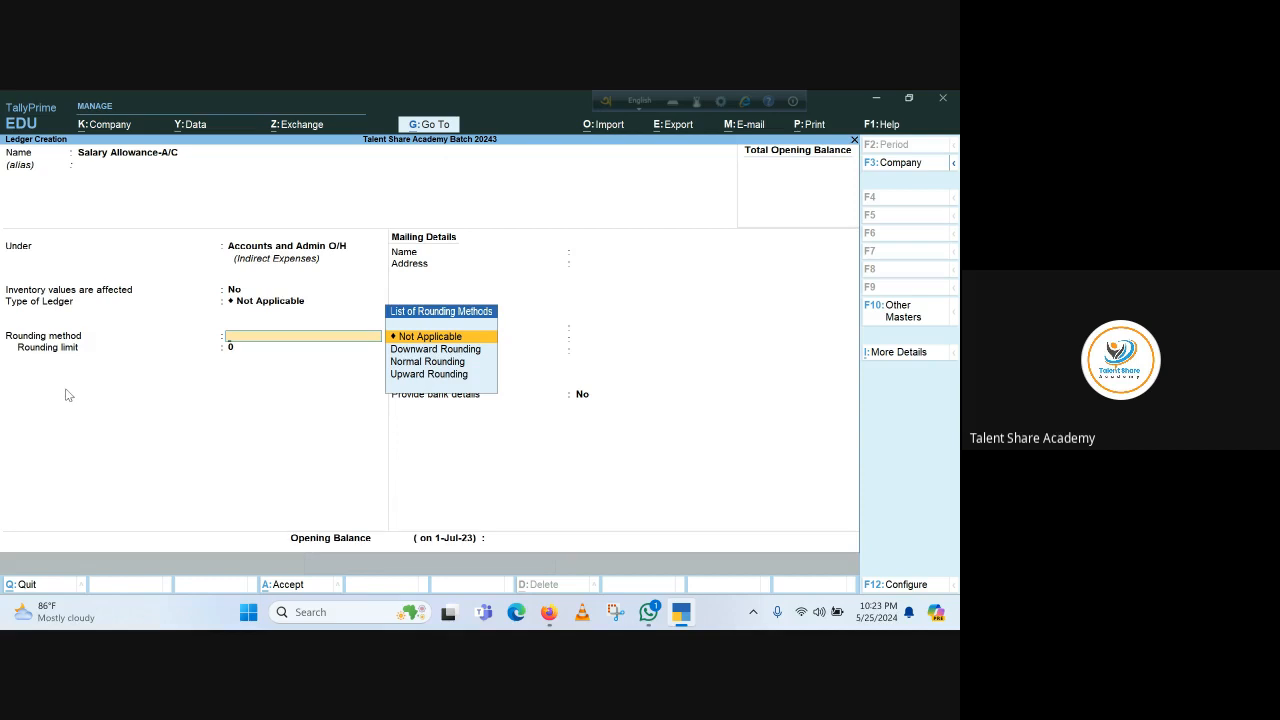
{"action": "key", "text": "Return"}
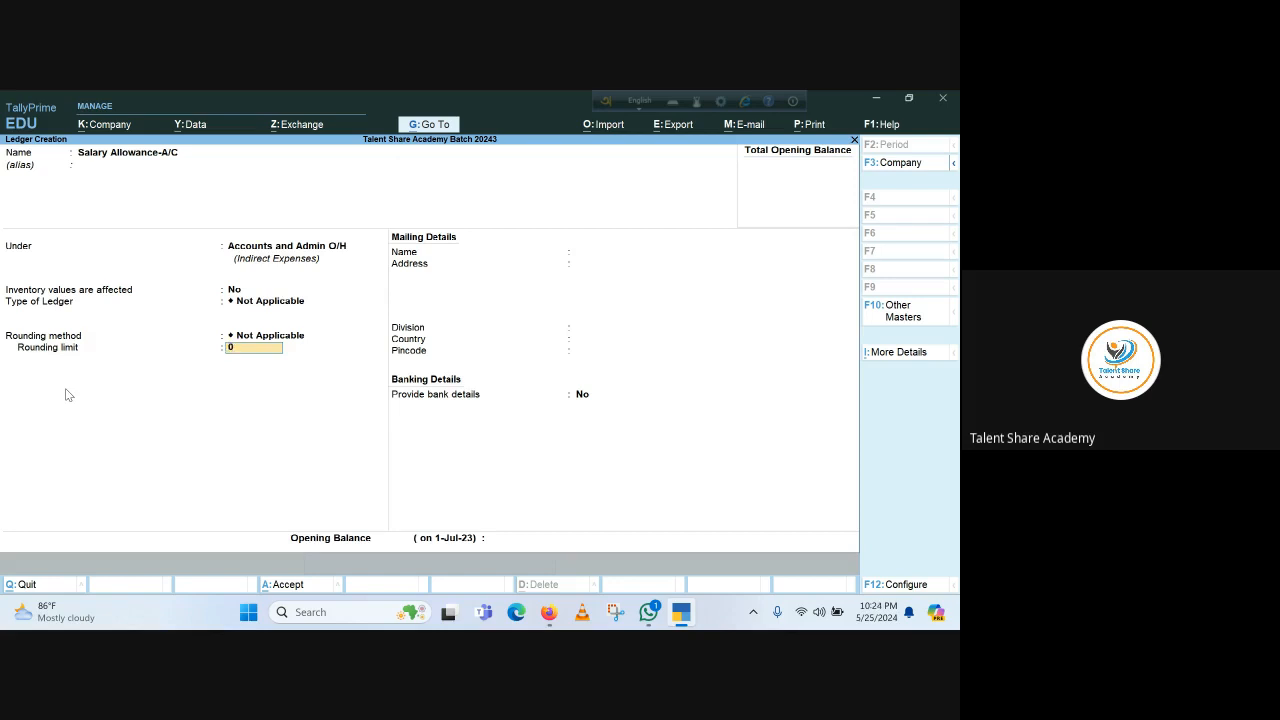
{"action": "key", "text": "Return"}
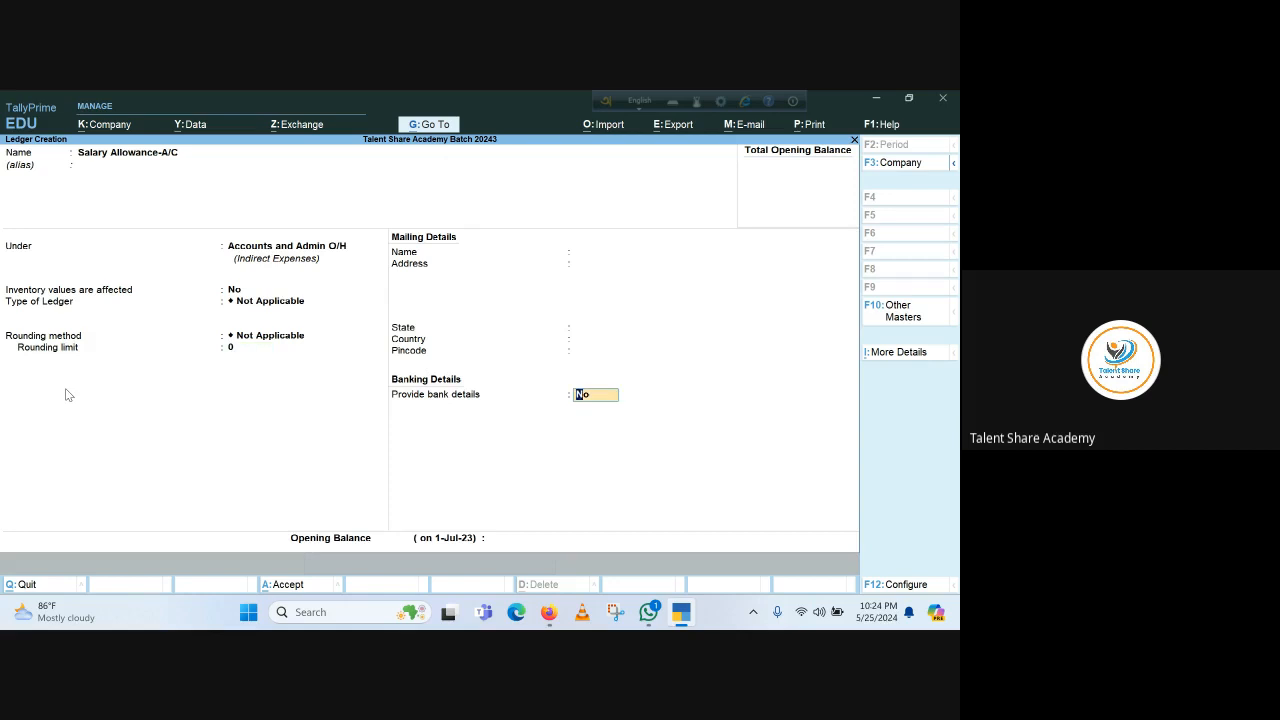
{"action": "key", "text": "Return"}
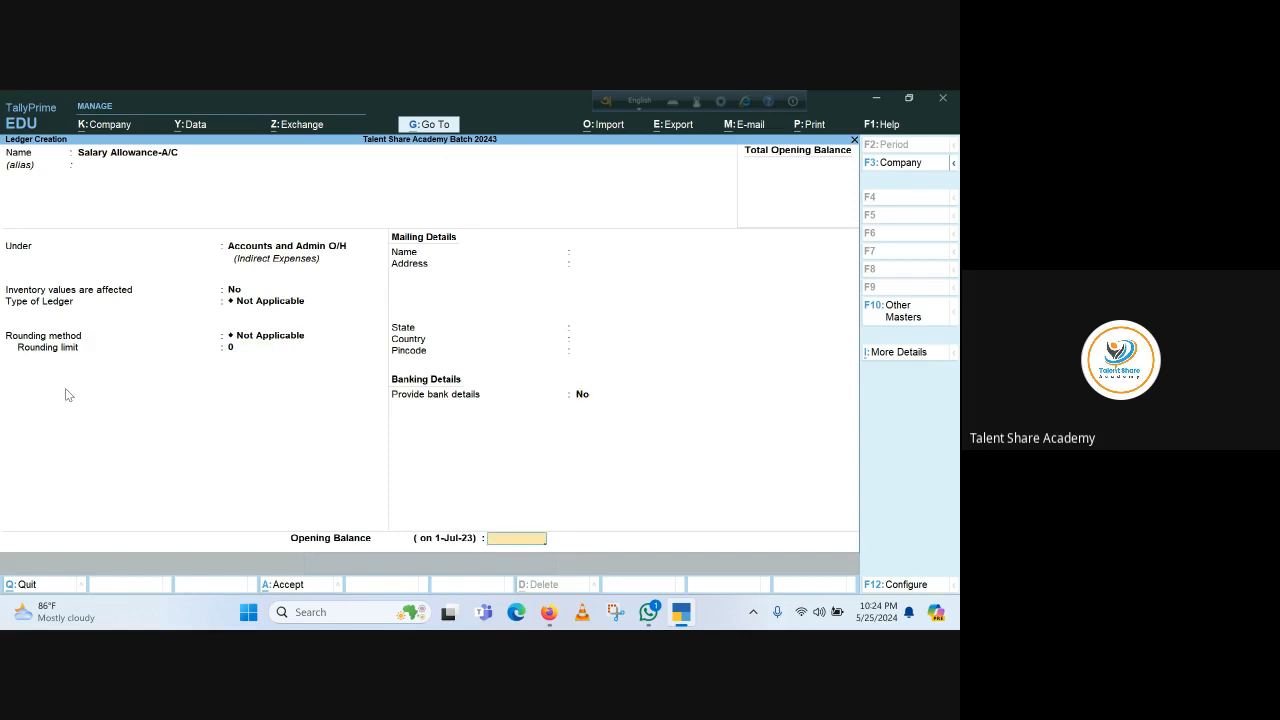
{"action": "key", "text": "Return"}
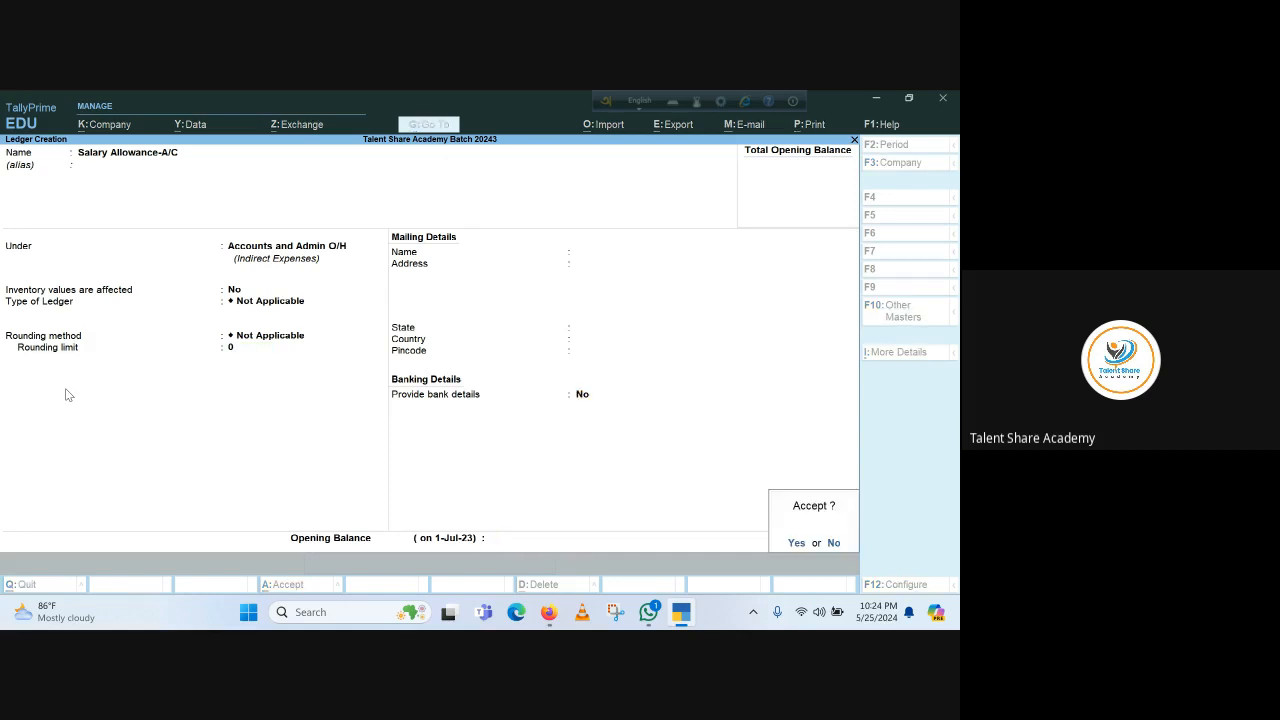
Save Salary Allowance-A/C, then create 'Conveyance- A/C' under Accounts and Admin O/H with defaults
{"action": "key", "text": "Return"}
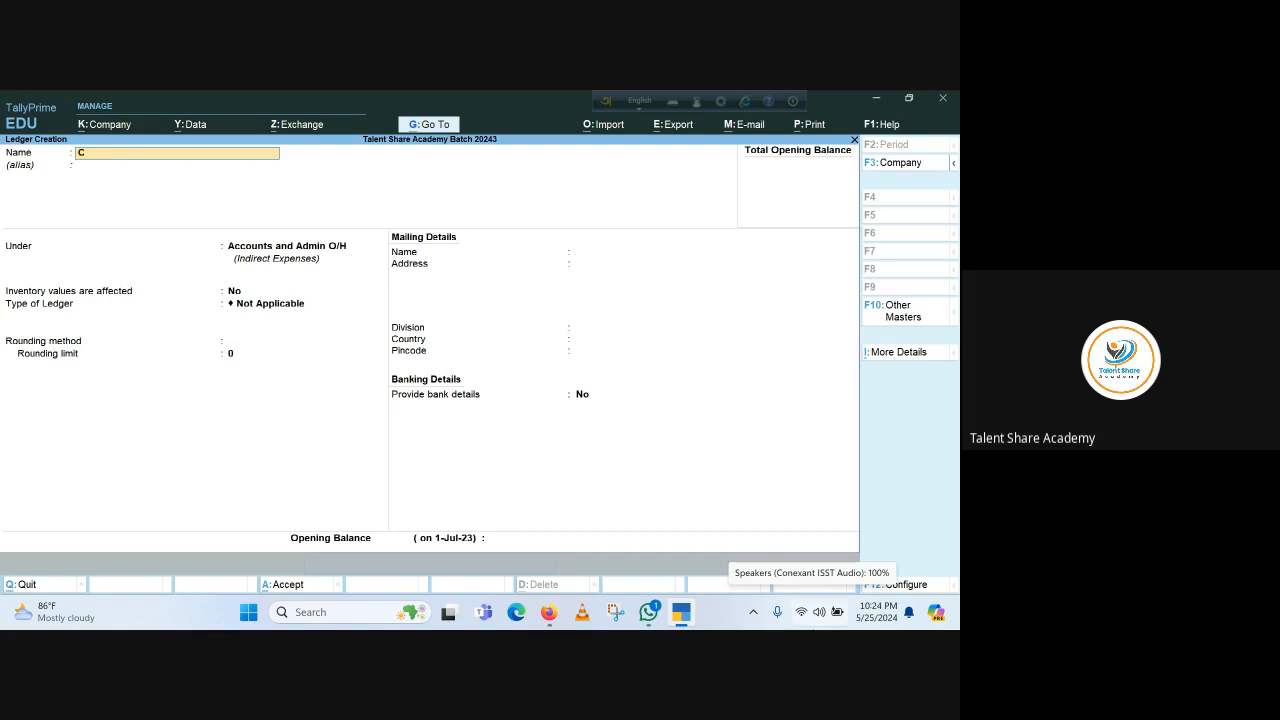
{"action": "type", "text": "Conveyance"}
{"action": "type", "text": "- A/C"}
{"action": "key", "text": "Return"}
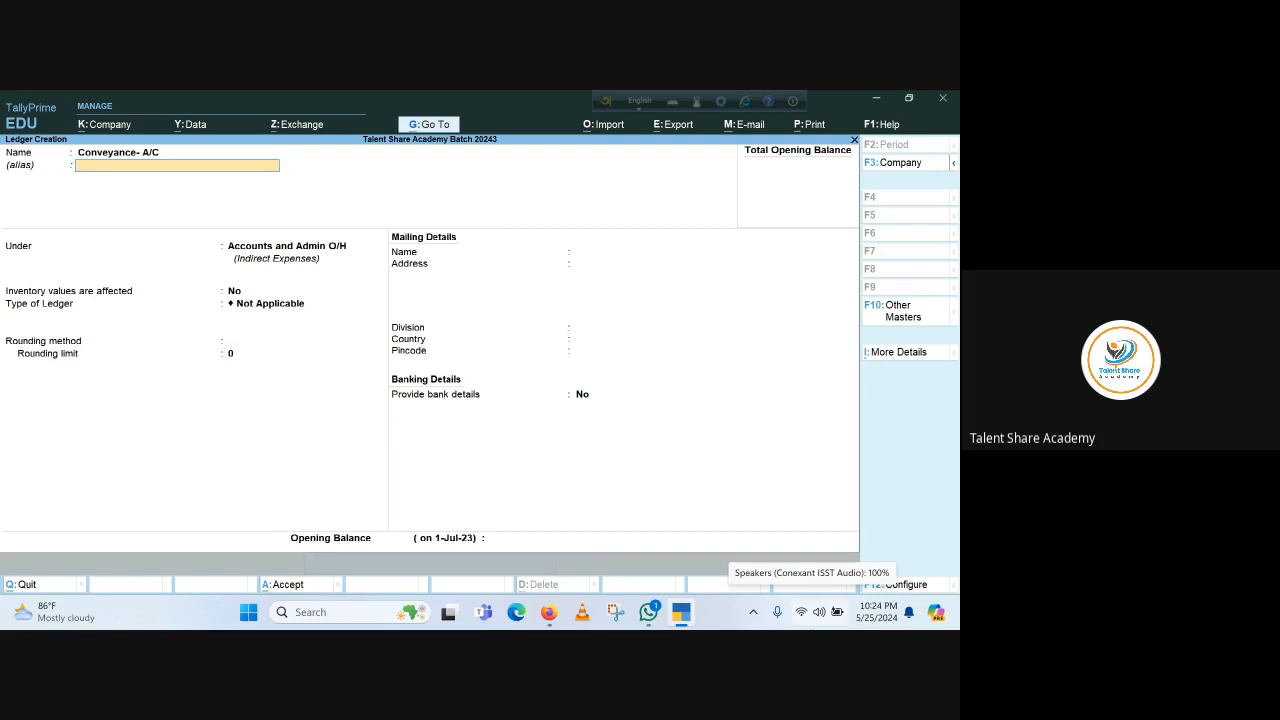
{"action": "key", "text": "Return"}
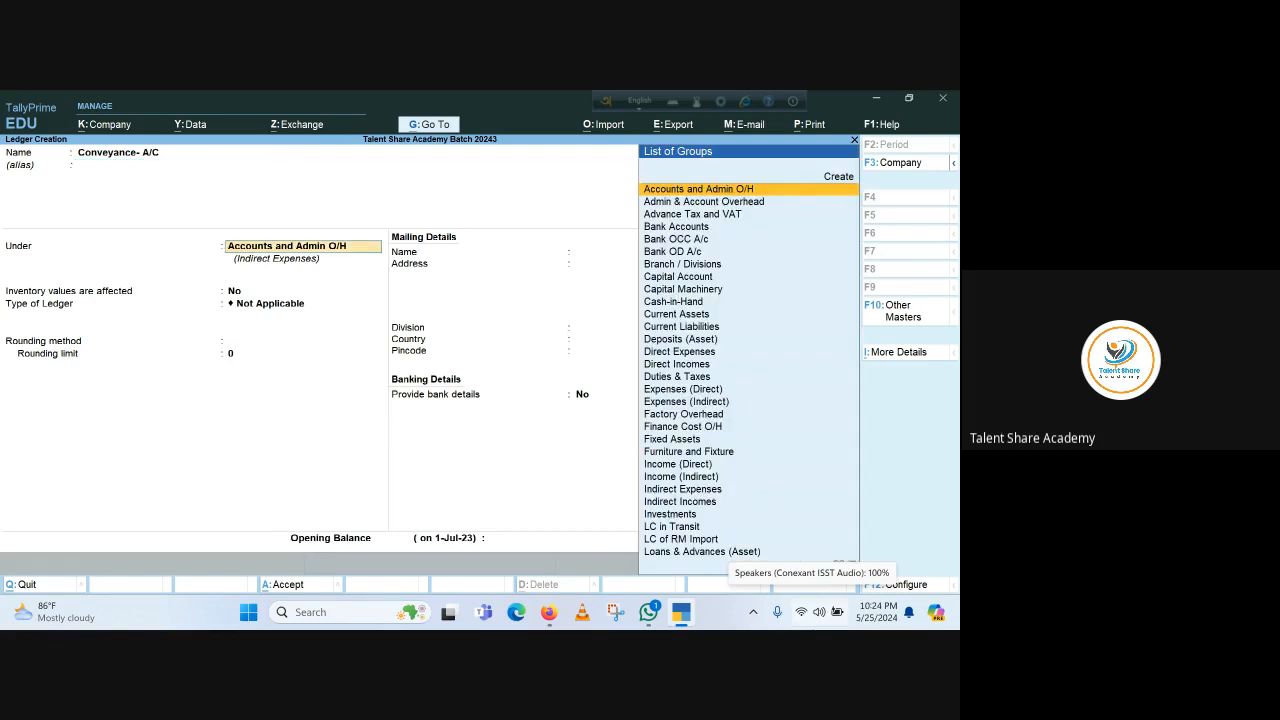
{"action": "key", "text": "Return"}
{"action": "key", "text": "Return"}
{"action": "key", "text": "Return"}
{"action": "key", "text": "Return"}
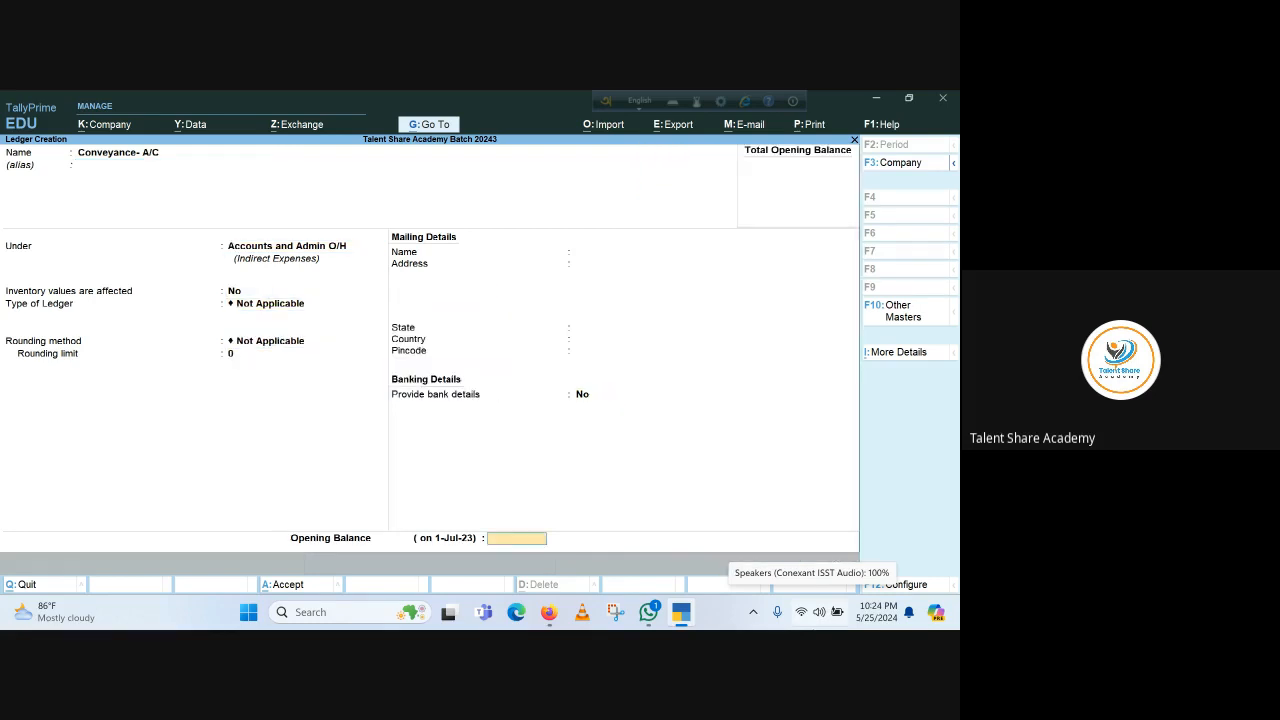
{"action": "key", "text": "Return"}
{"action": "key", "text": "Return"}
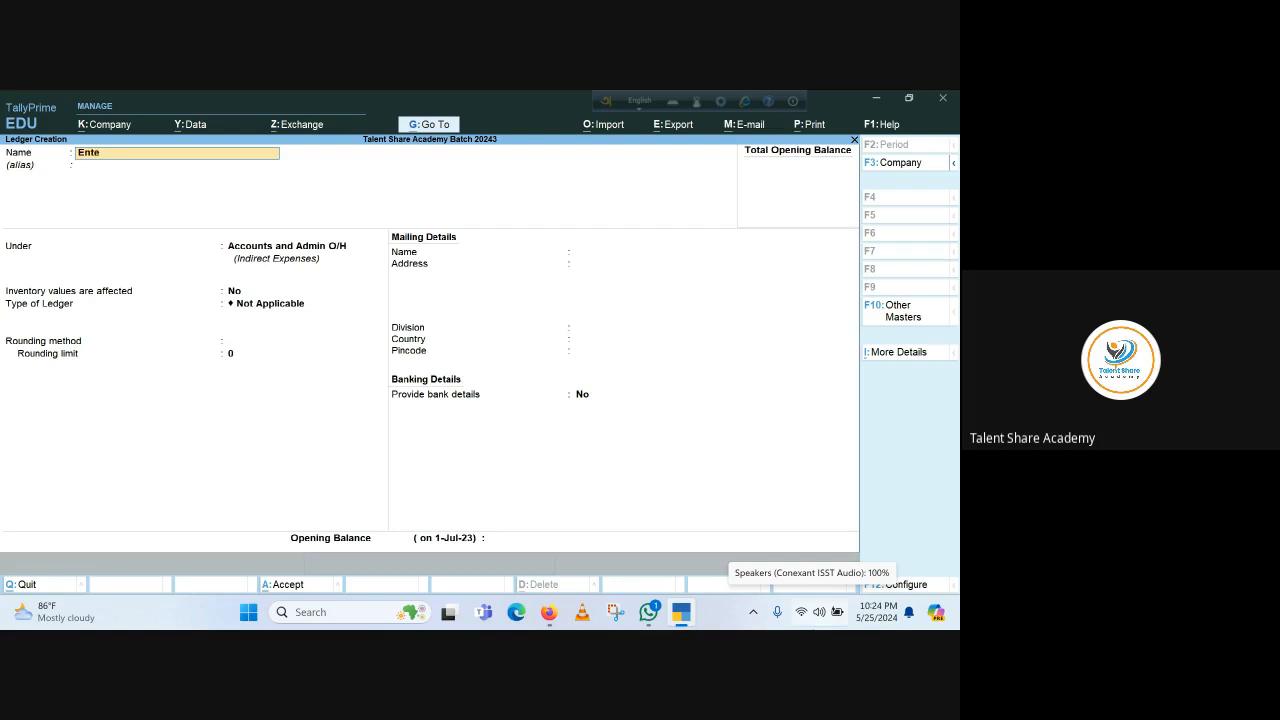
Create and save the 'Entertainment- A/C' ledger with the default group and settings
{"action": "type", "text": "Entertainment- A/C"}
{"action": "key", "text": "Return"}
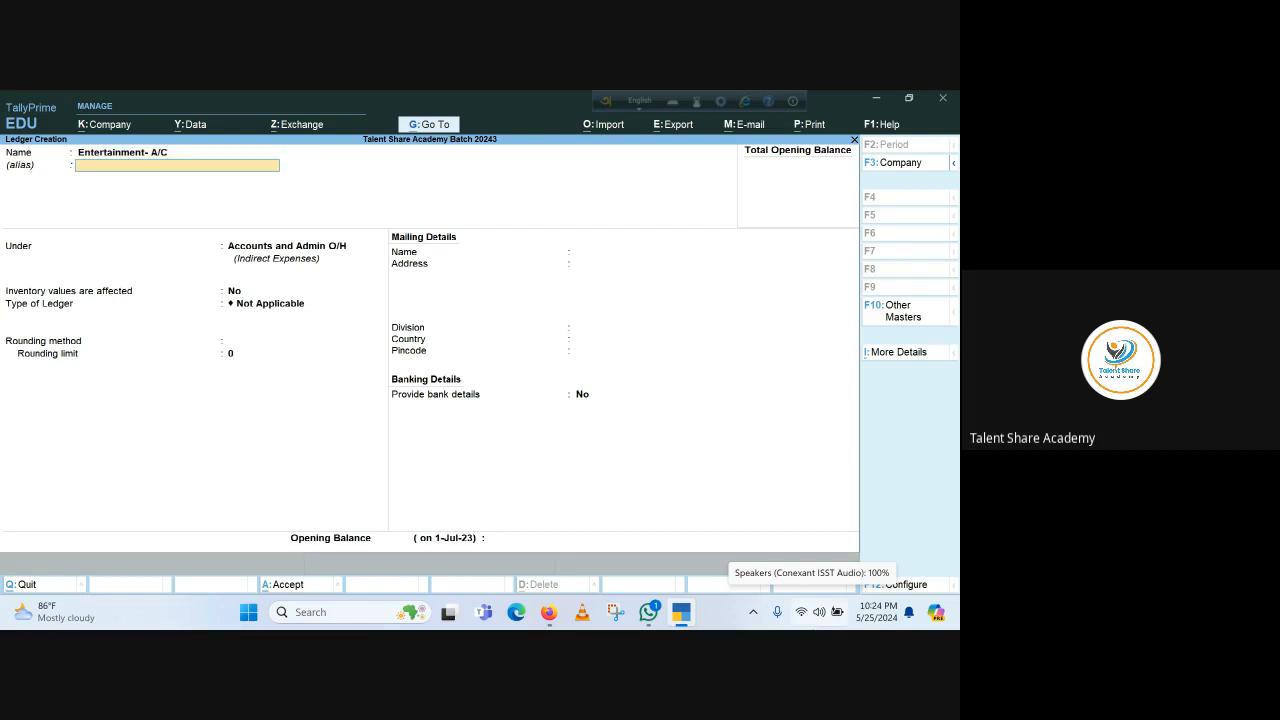
{"action": "key", "text": "Return"}
{"action": "key", "text": "Return"}
{"action": "key", "text": "Return"}
{"action": "key", "text": "Return"}
{"action": "key", "text": "Return"}
{"action": "key", "text": "Return"}
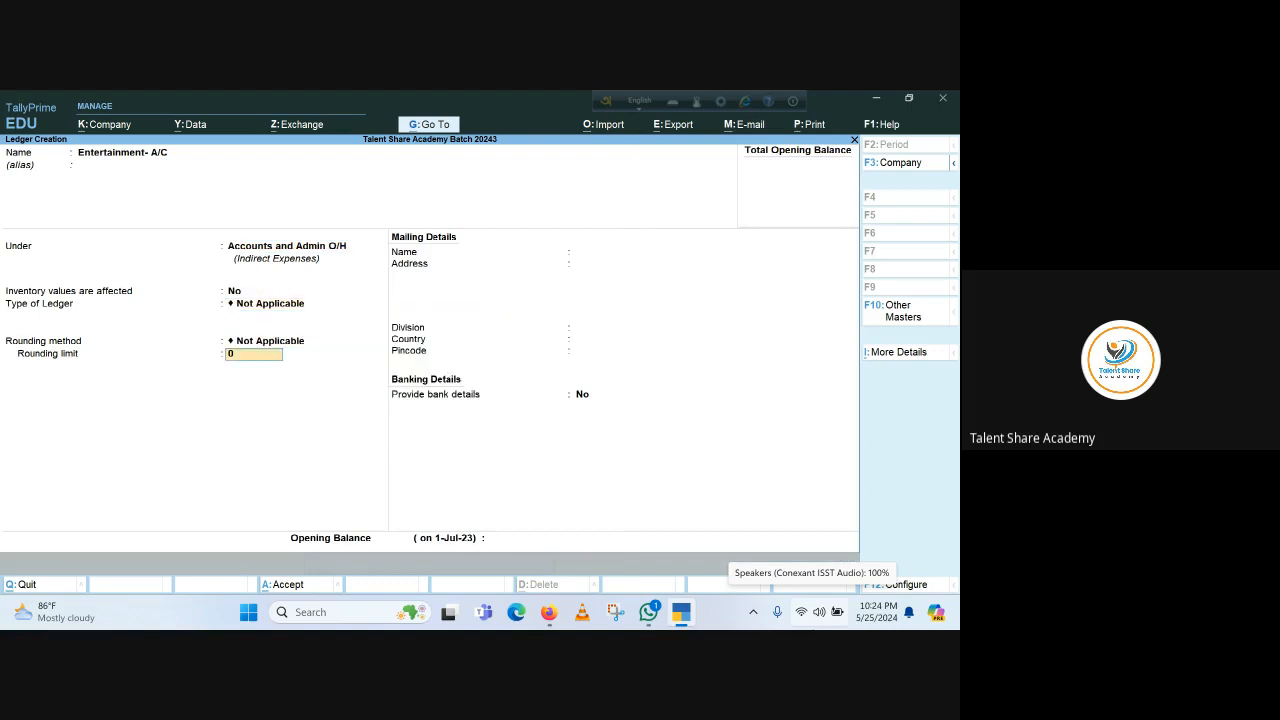
{"action": "key", "text": "Return"}
{"action": "key", "text": "Return"}
{"action": "key", "text": "Return"}
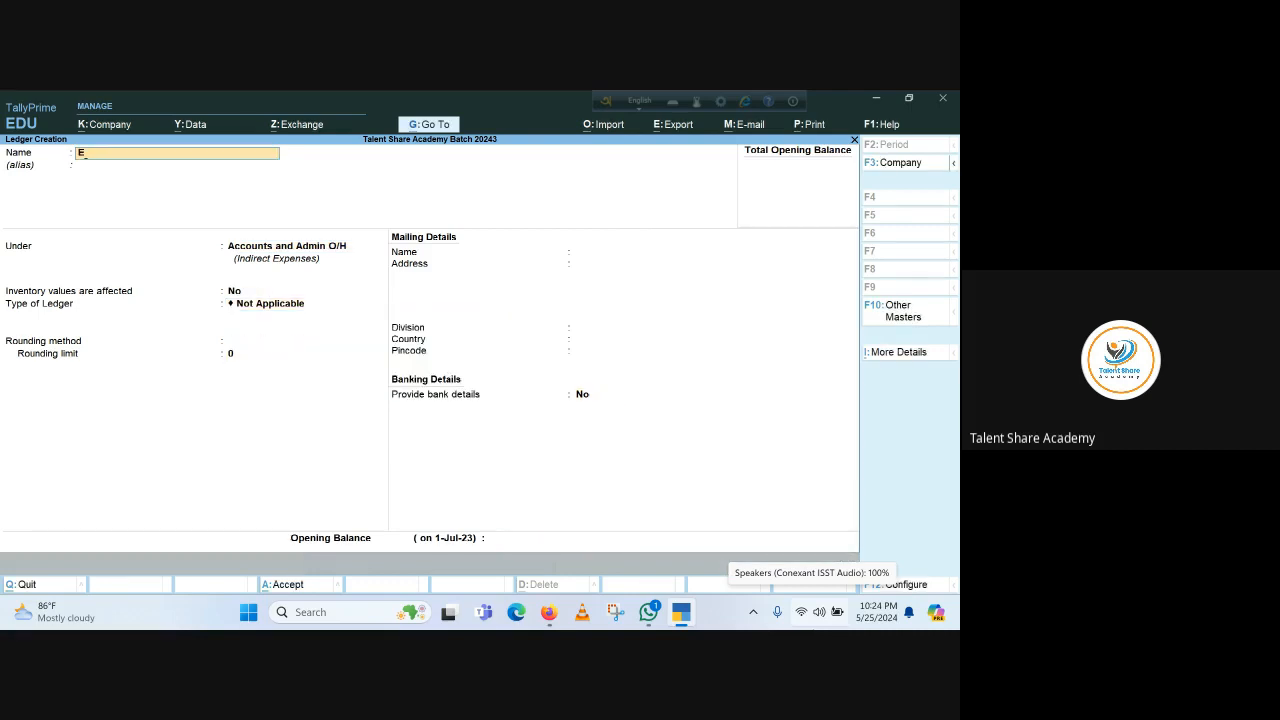
Save 'Eid Bonus- A/C' with defaults, then name the next ledger 'Salary Allowance- Sales'
{"action": "type", "text": "Eid Bonus- A/C"}
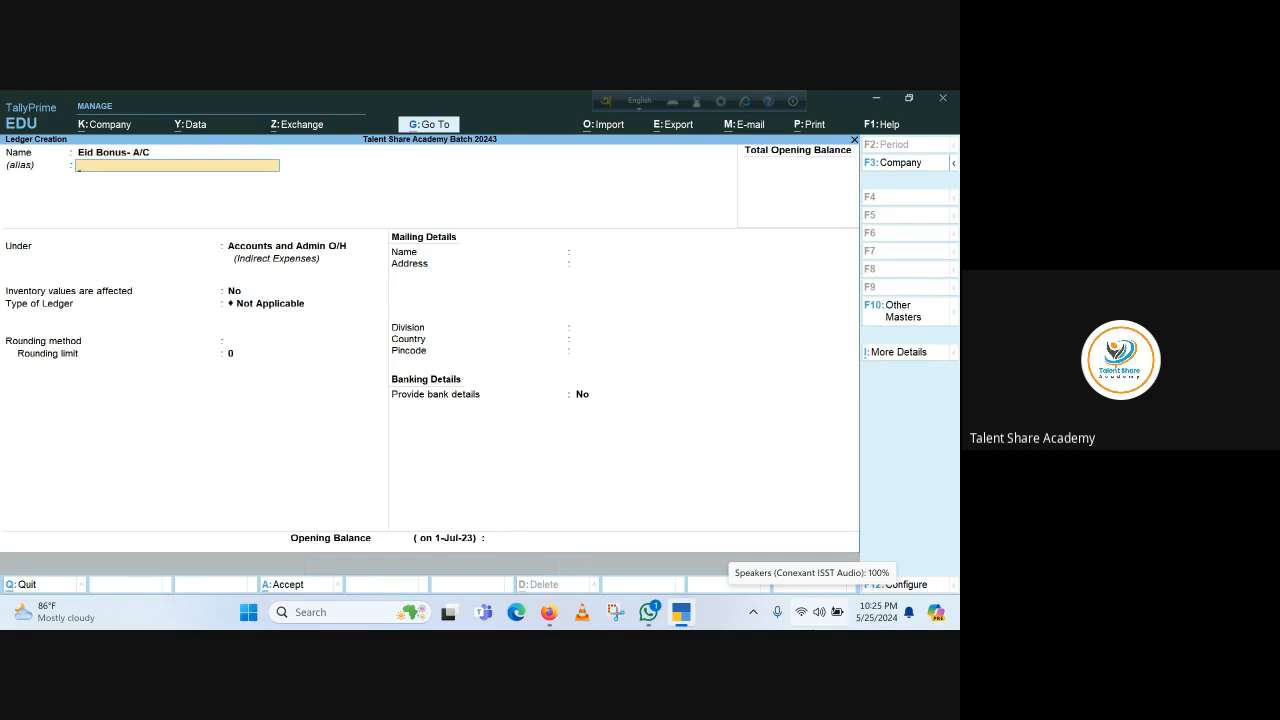
{"action": "key", "text": "Return"}
{"action": "key", "text": "Return"}
{"action": "key", "text": "Return"}
{"action": "key", "text": "Return"}
{"action": "key", "text": "Return"}
{"action": "key", "text": "Return"}
{"action": "key", "text": "Return"}
{"action": "key", "text": "Return"}
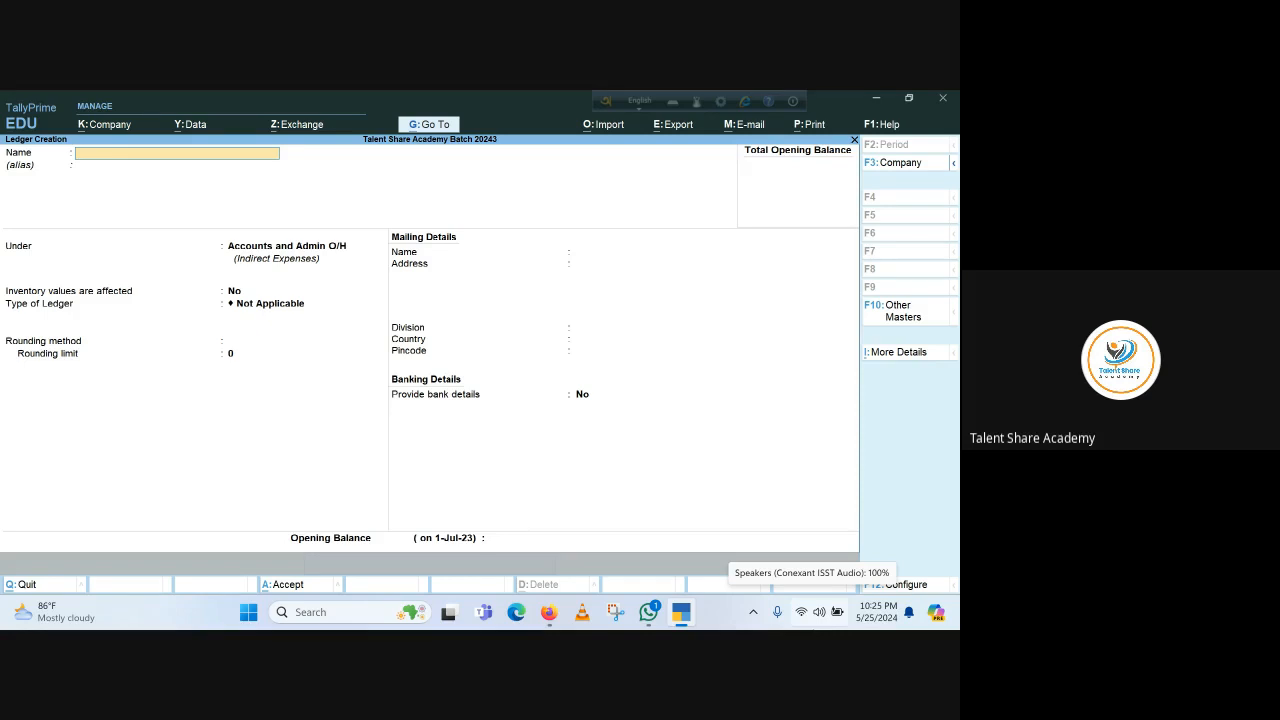
{"action": "type", "text": "alary Allowance- Sales"}
Put 'Salary Allowance- Sales' under Selling and Distribution O/H and save it with defaults
{"action": "key", "text": "Return"}
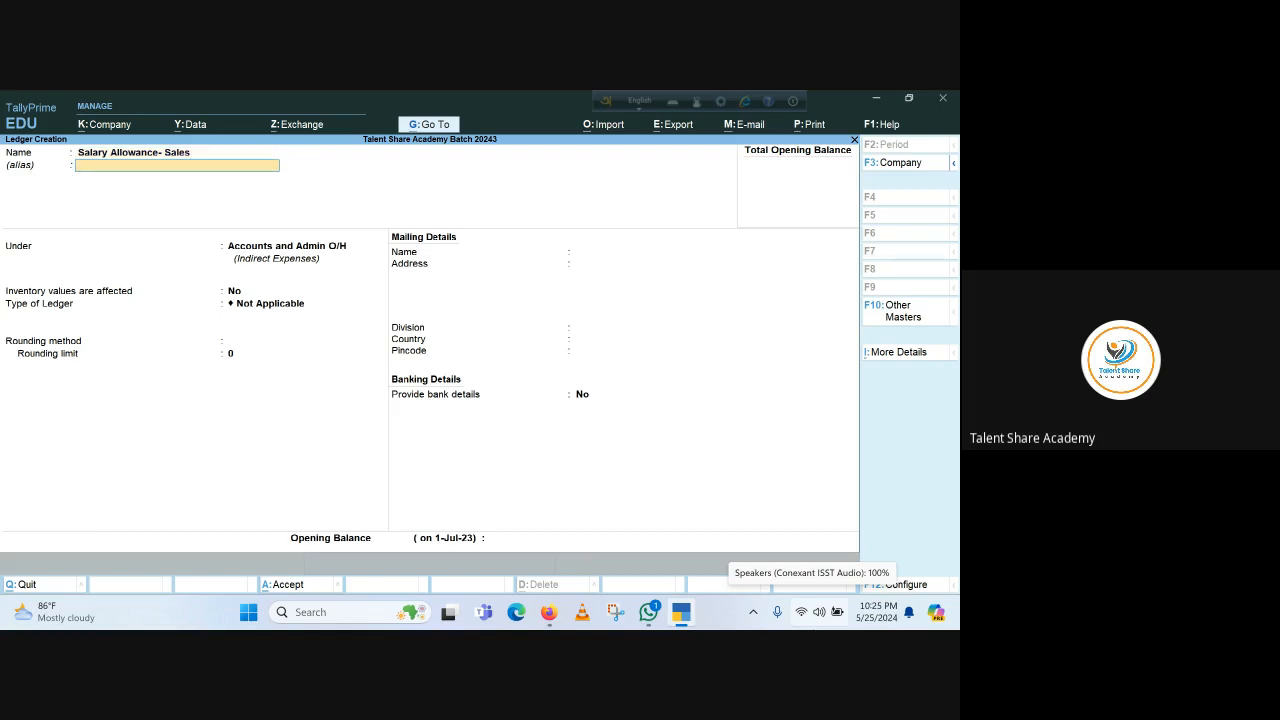
{"action": "key", "text": "Return"}
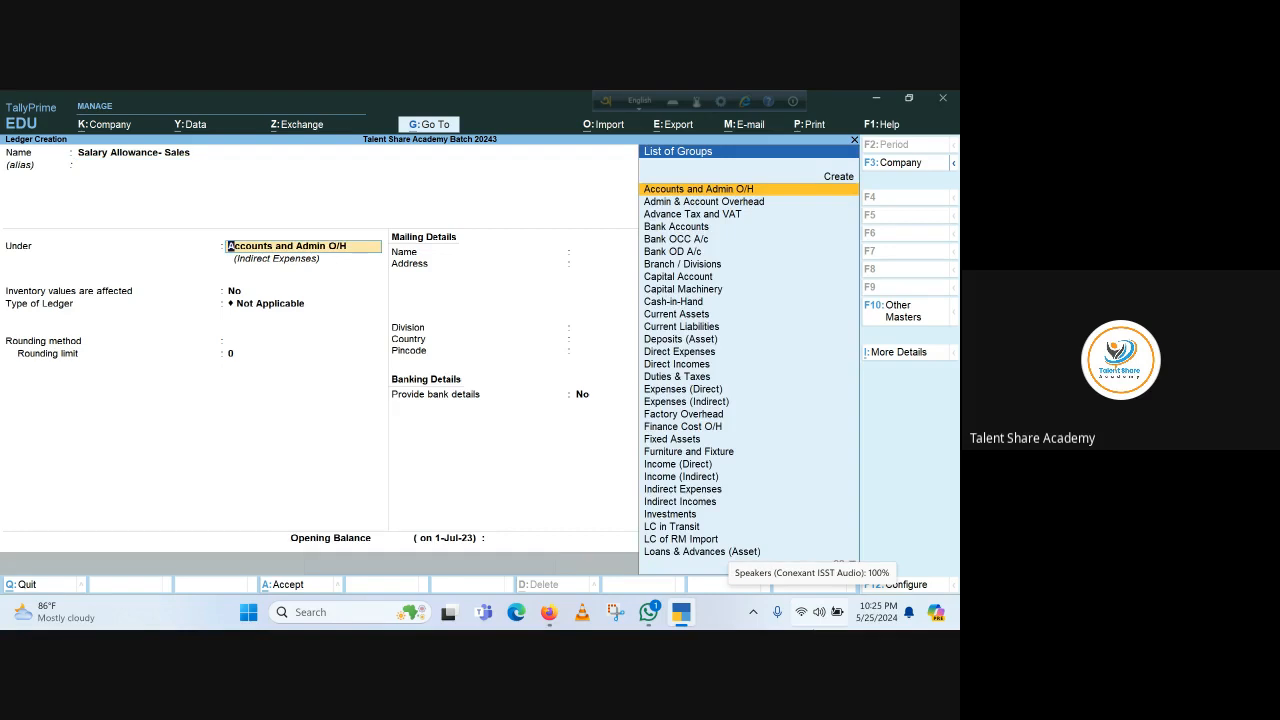
{"action": "type", "text": "Sel"}
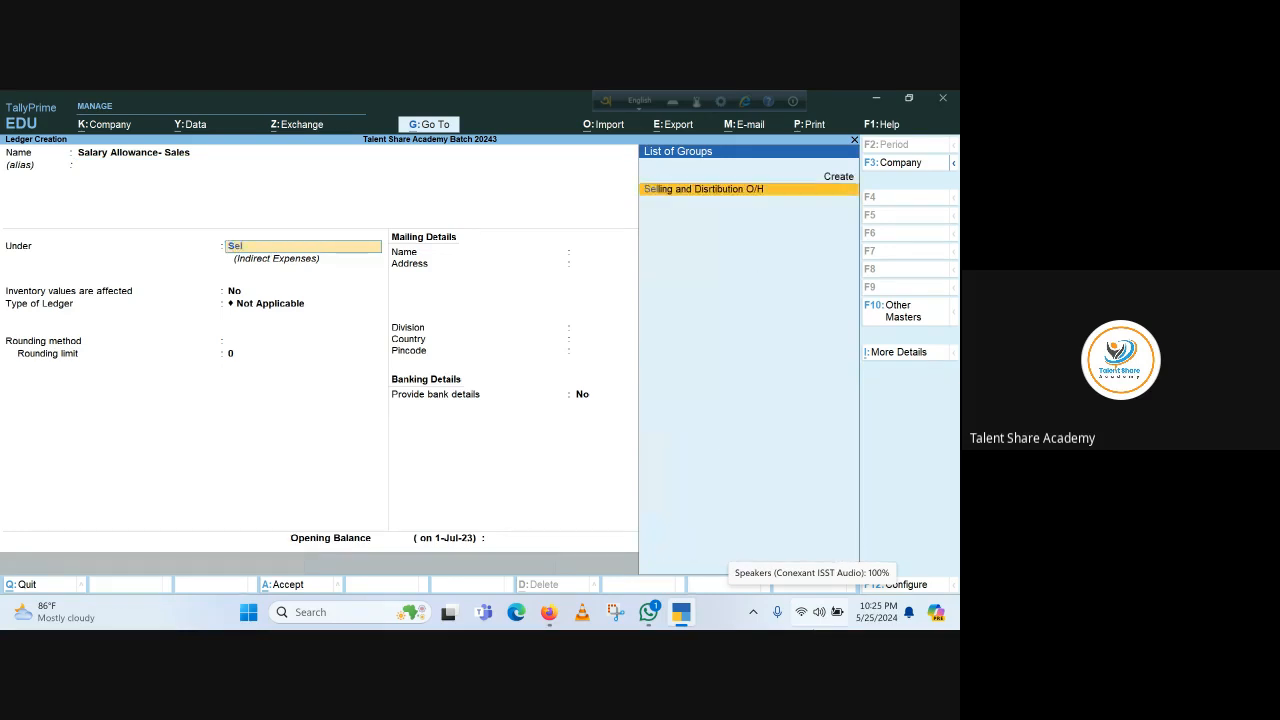
{"action": "key", "text": "Return"}
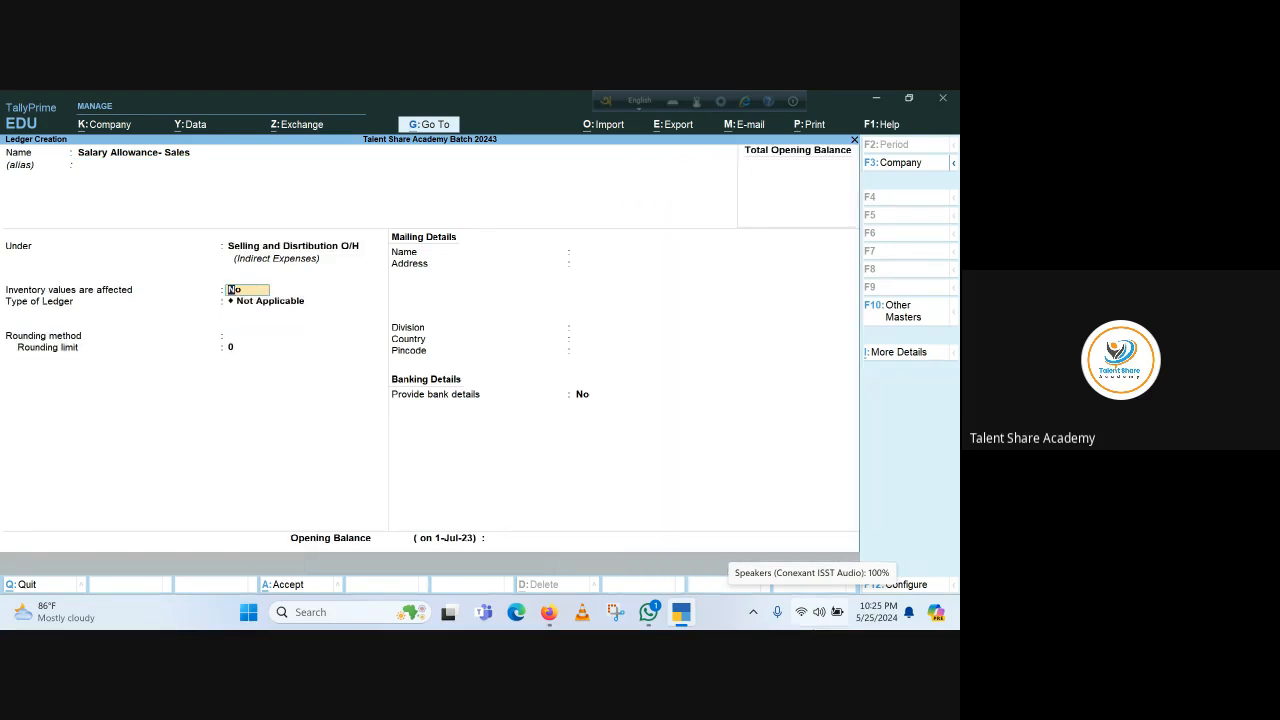
{"action": "key", "text": "Return"}
{"action": "key", "text": "Return"}
{"action": "key", "text": "Return"}
{"action": "key", "text": "Return"}
{"action": "key", "text": "Return"}
{"action": "key", "text": "Return"}
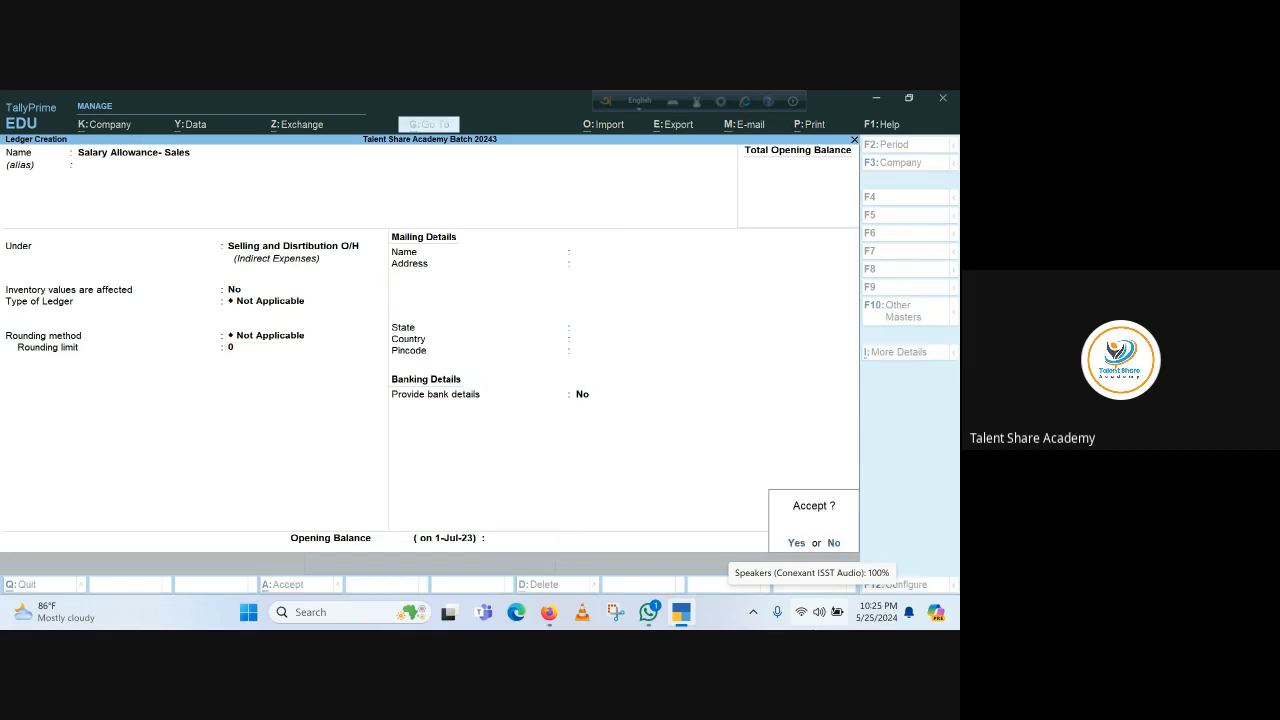
{"action": "key", "text": "Return"}
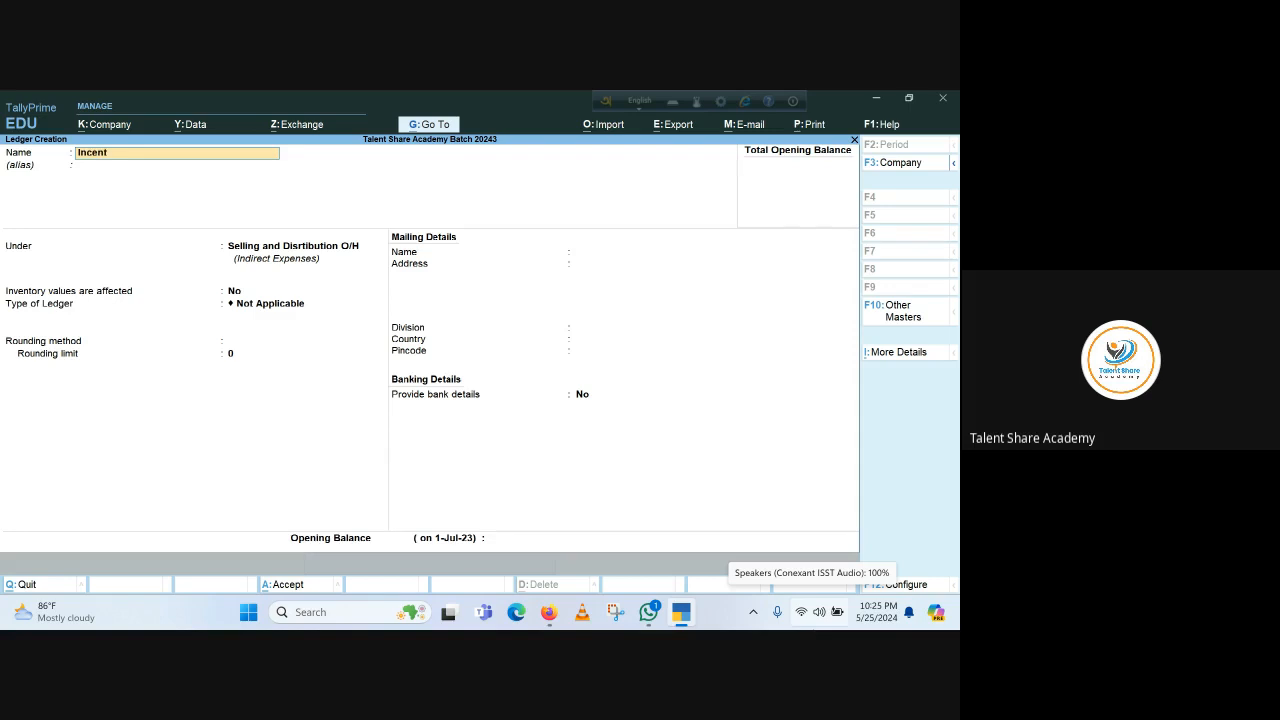
Create the 'Incentive' ledger under Selling and Distribution O/H with Not Applicable rounding and save it
{"action": "type", "text": "ve"}
{"action": "key", "text": "Return"}
{"action": "key", "text": "Return"}
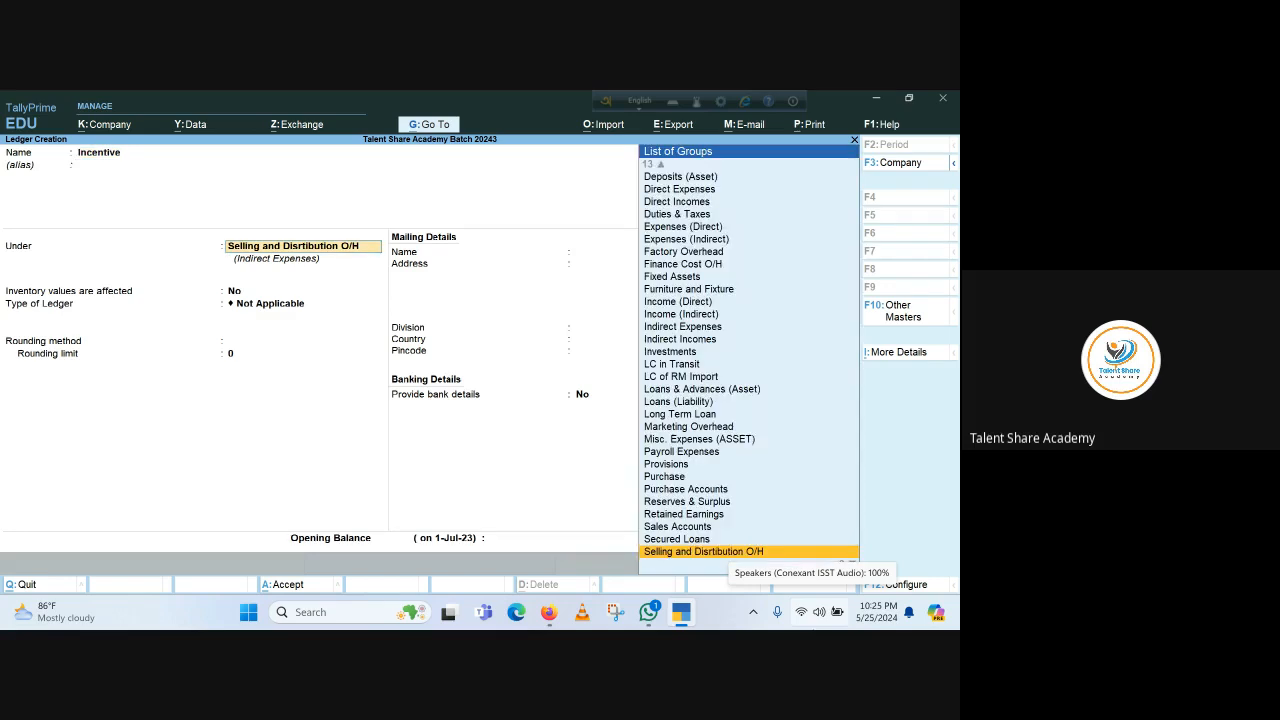
{"action": "key", "text": "Return"}
{"action": "key", "text": "Return"}
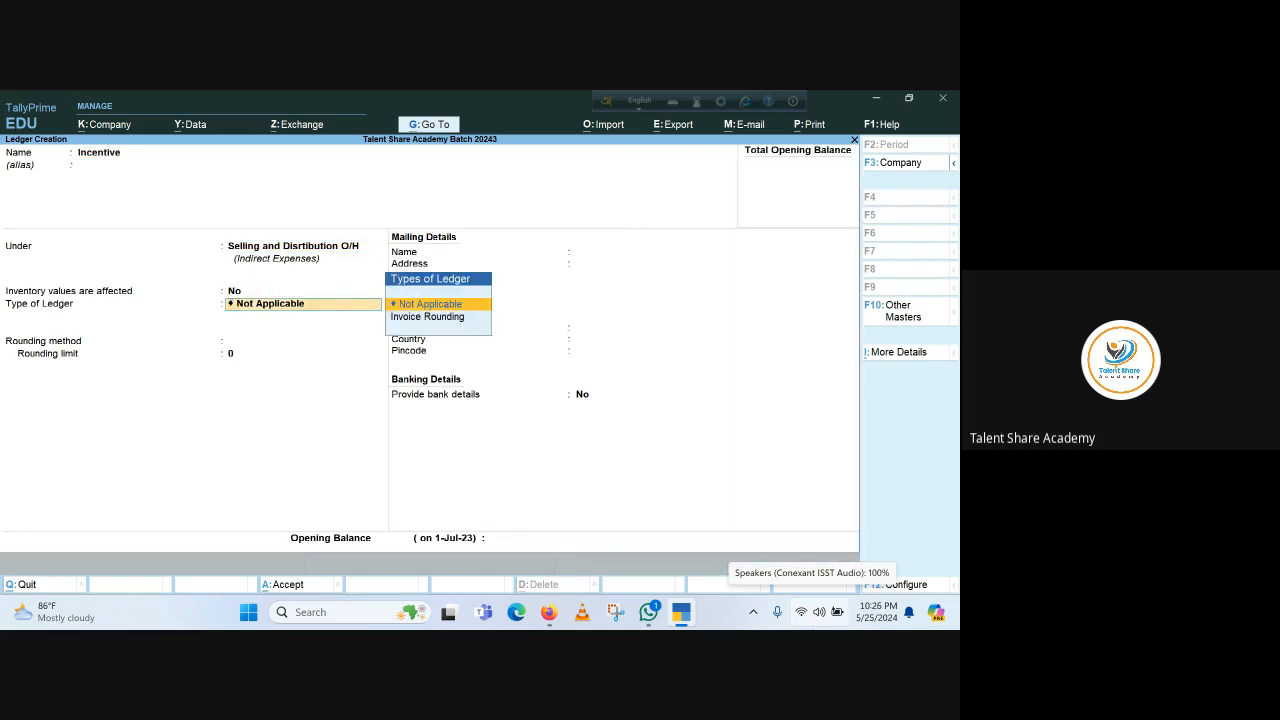
{"action": "key", "text": "Return"}
{"action": "key", "text": "Return"}
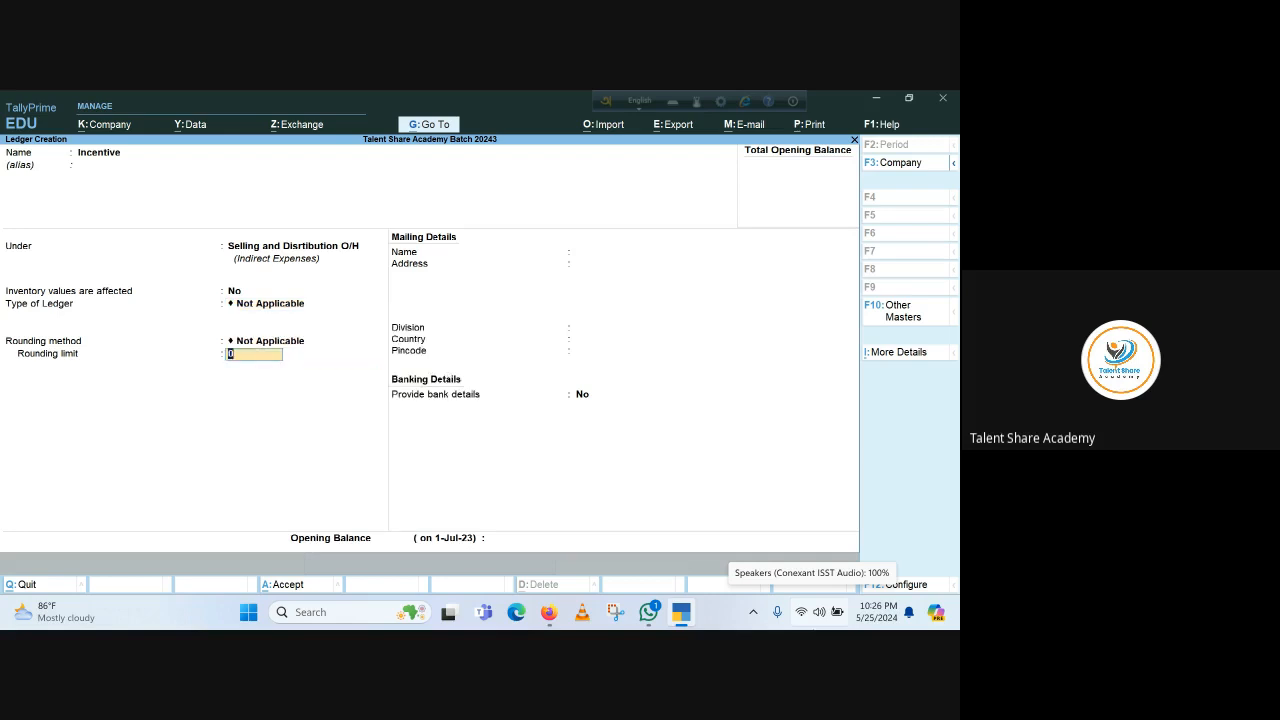
{"action": "key", "text": "Return"}
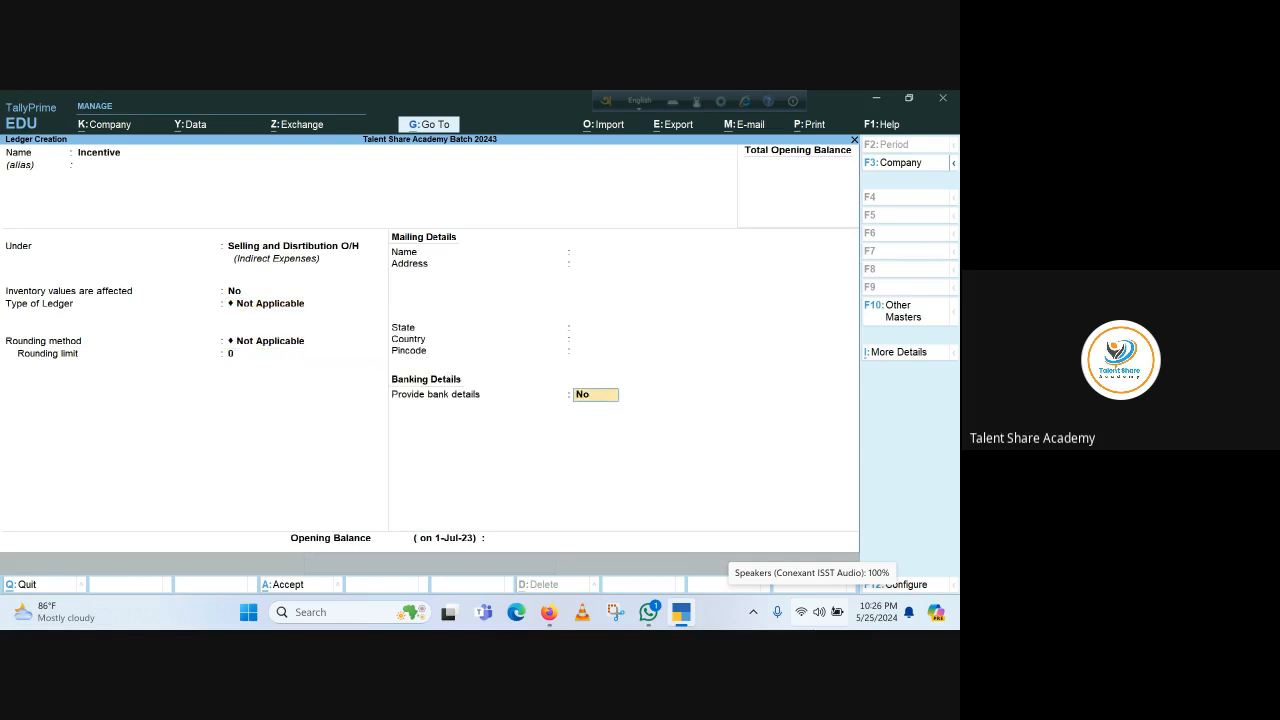
{"action": "key", "text": "Return"}
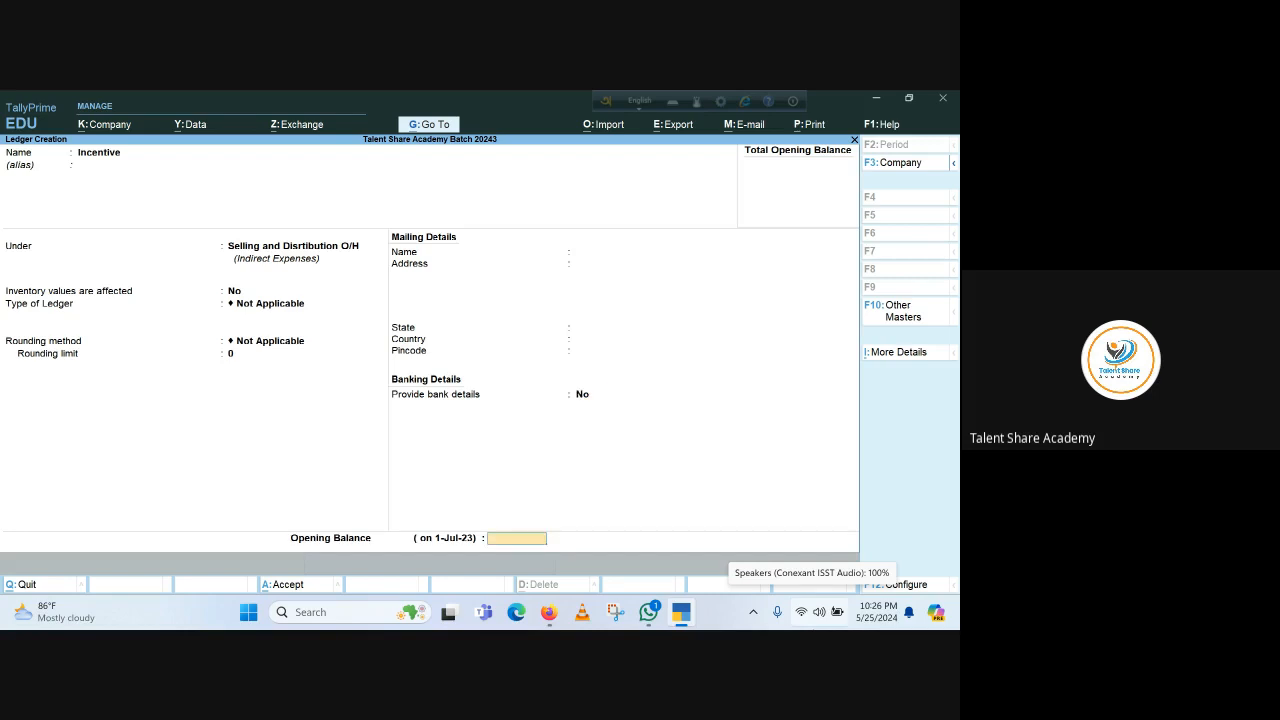
{"action": "key", "text": "Return"}
{"action": "key", "text": "Return"}
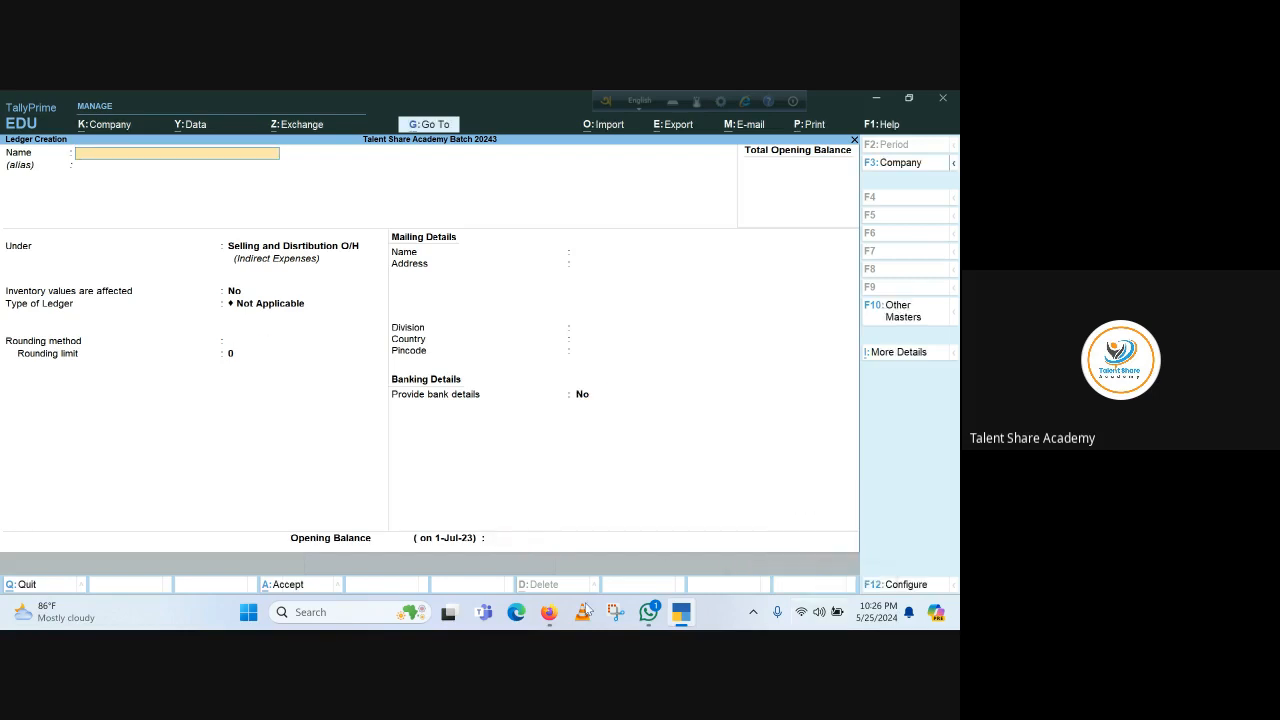
{"action": "left_click", "coordinate": [549, 612]}
{"action": "left_click", "coordinate": [467, 547]}
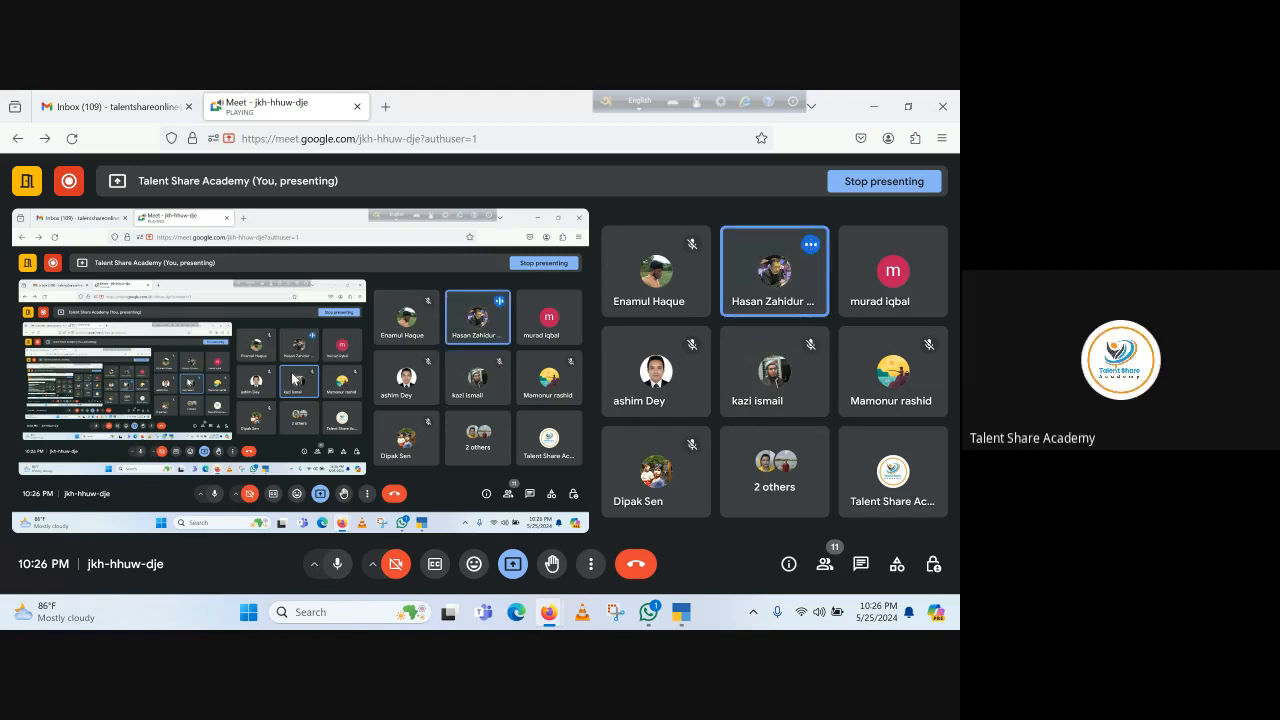
{"action": "left_click", "coordinate": [686, 612]}
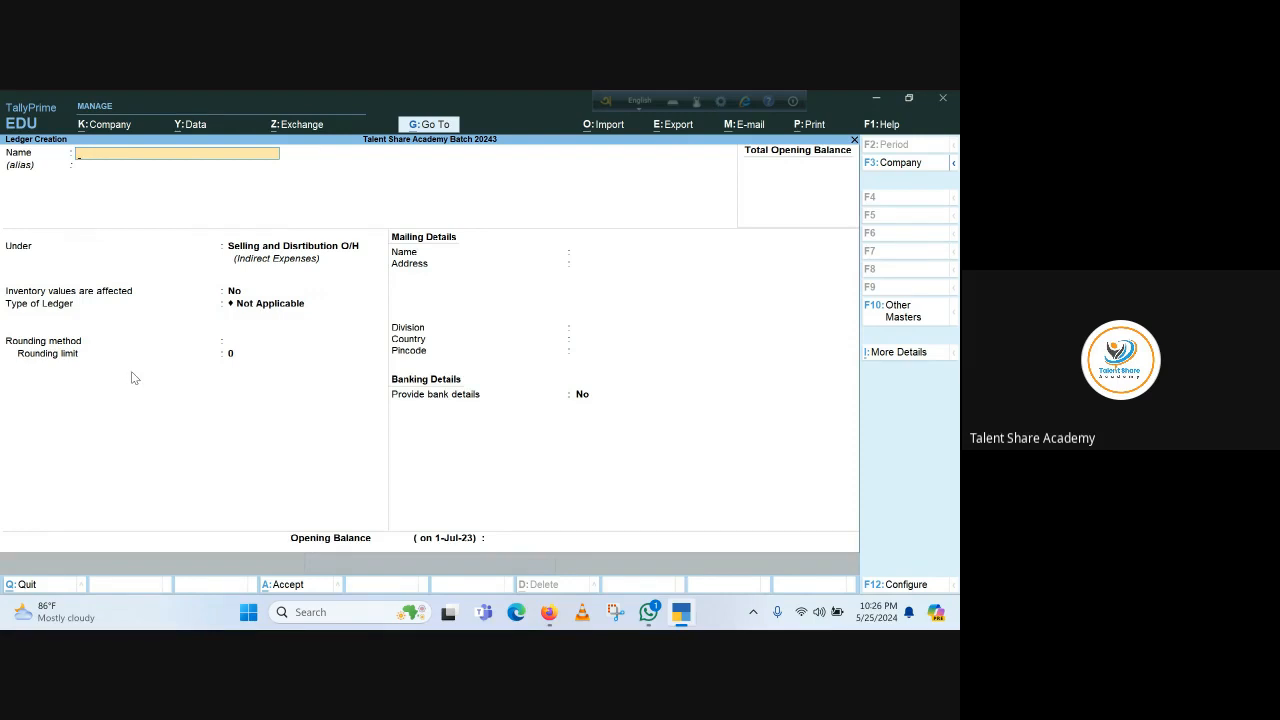
Enter 'Conveyance - Sales' under Selling and Distribution O/H with default settings, ready to accept
{"action": "type", "text": "Co"}
{"action": "type", "text": "nveyance"}
{"action": "type", "text": " - Se"}
{"action": "type", "text": "l"}
{"action": "key", "text": "BackSpace"}
{"action": "key", "text": "BackSpace"}
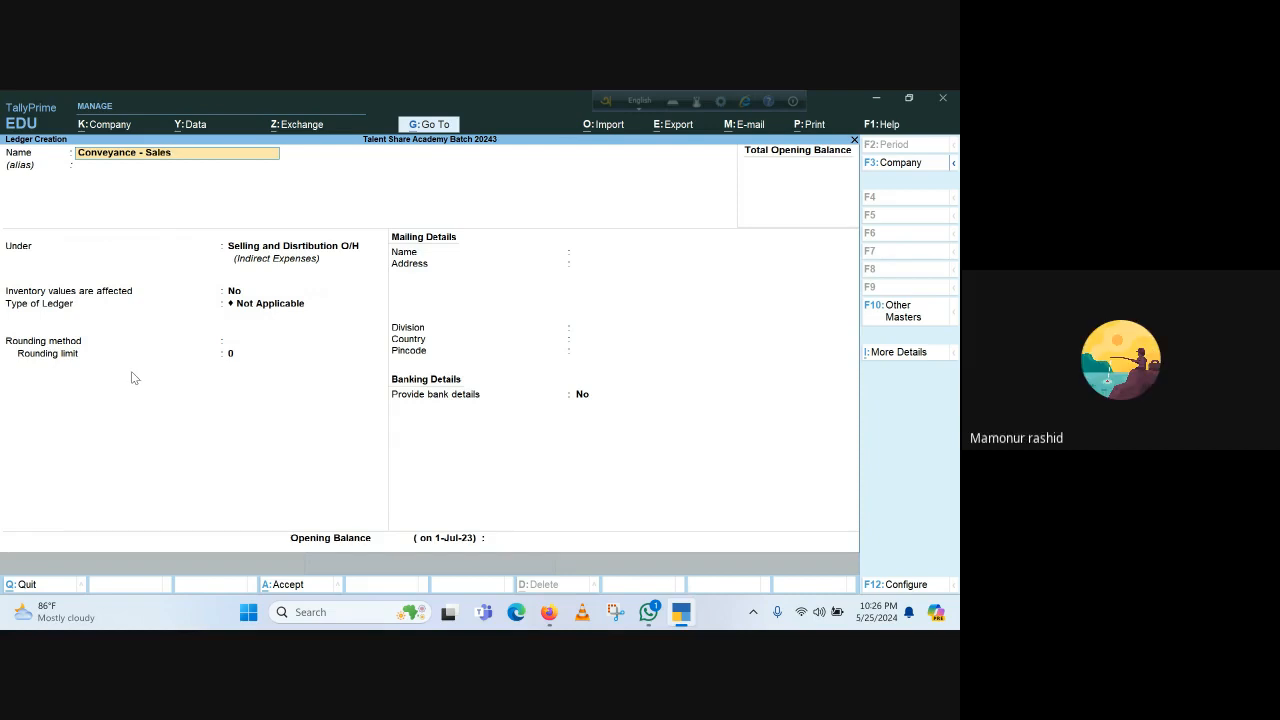
{"action": "key", "text": "Return"}
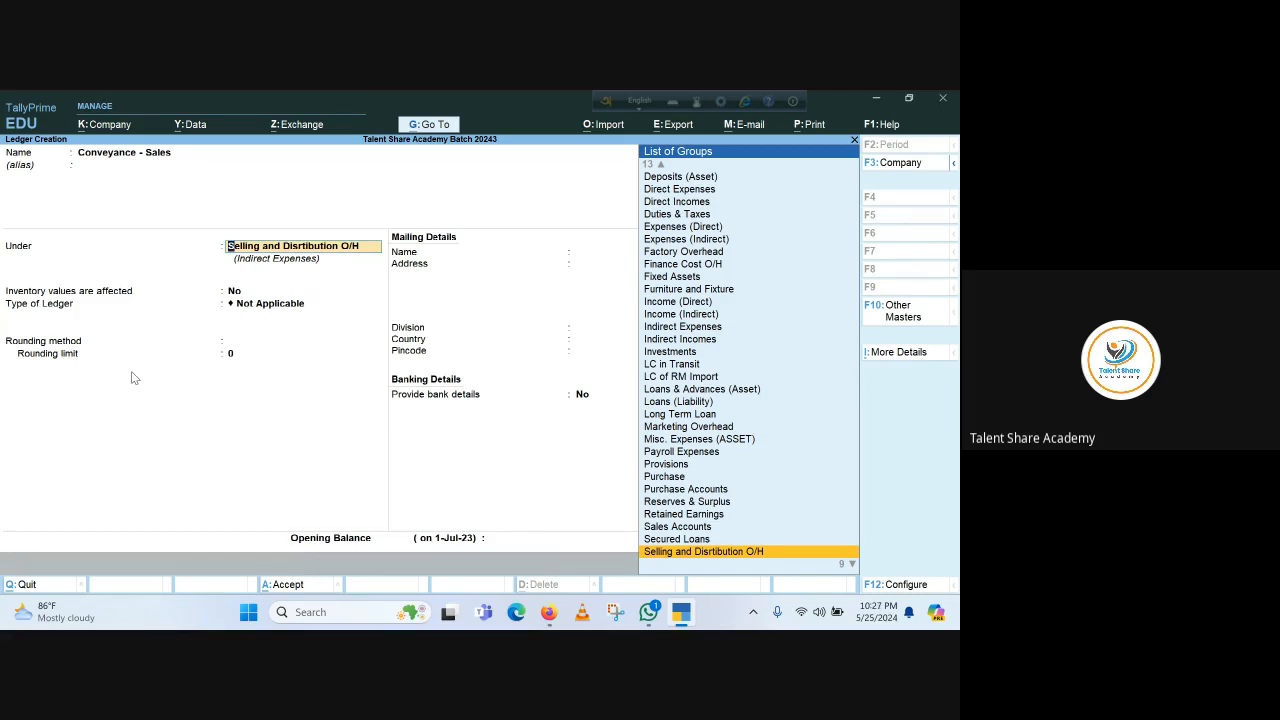
{"action": "key", "text": "Return"}
{"action": "key", "text": "Return"}
{"action": "key", "text": "Return"}
{"action": "key", "text": "Return"}
{"action": "key", "text": "Return"}
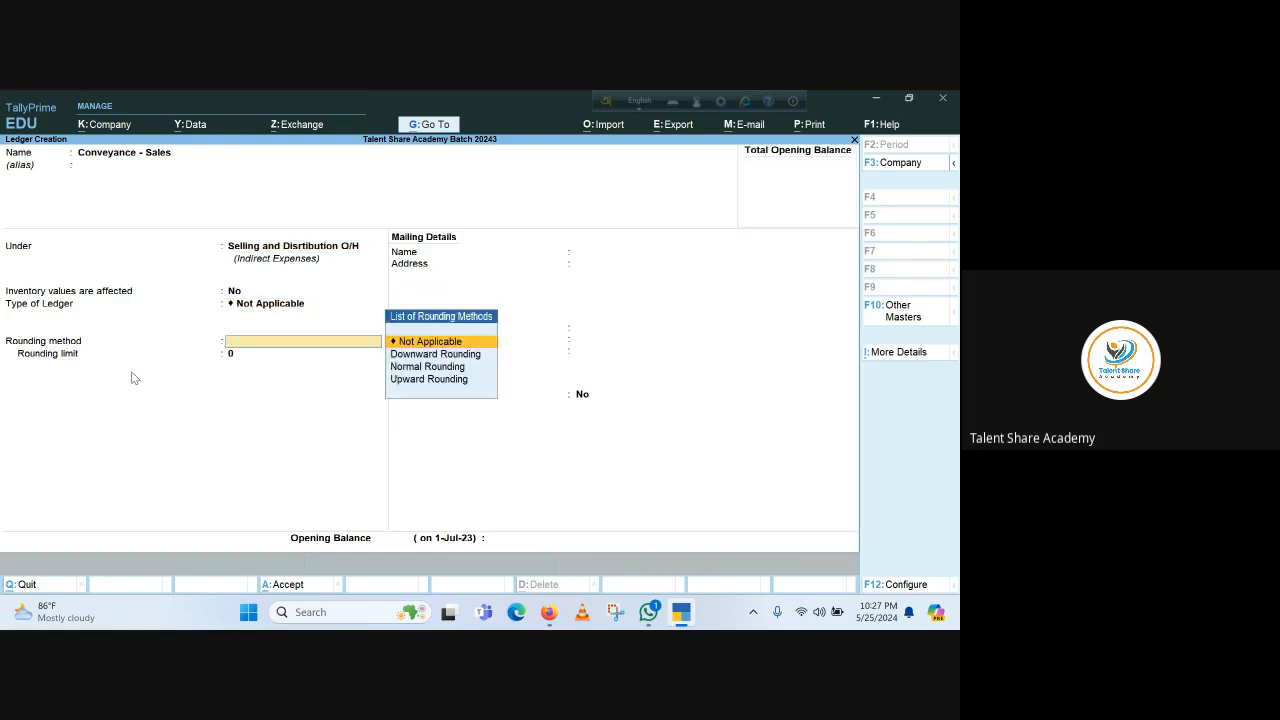
{"action": "key", "text": "Return"}
{"action": "key", "text": "Return"}
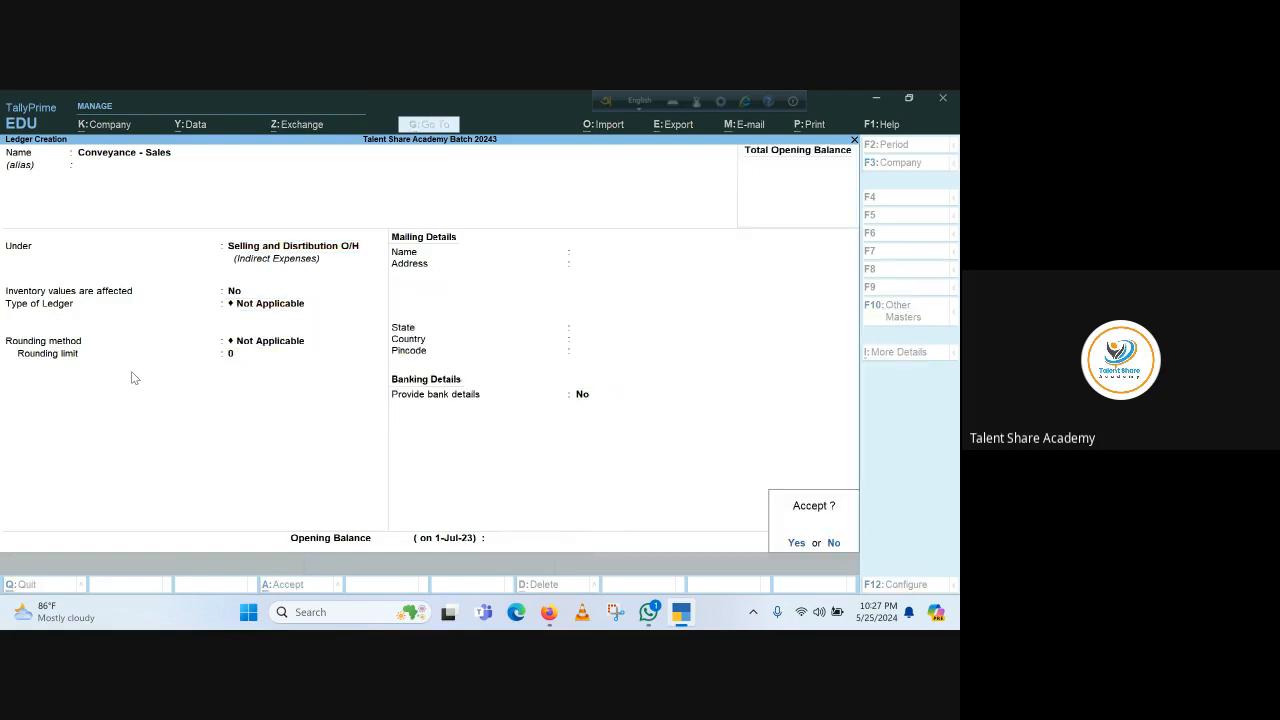
{"action": "key", "text": "Return"}
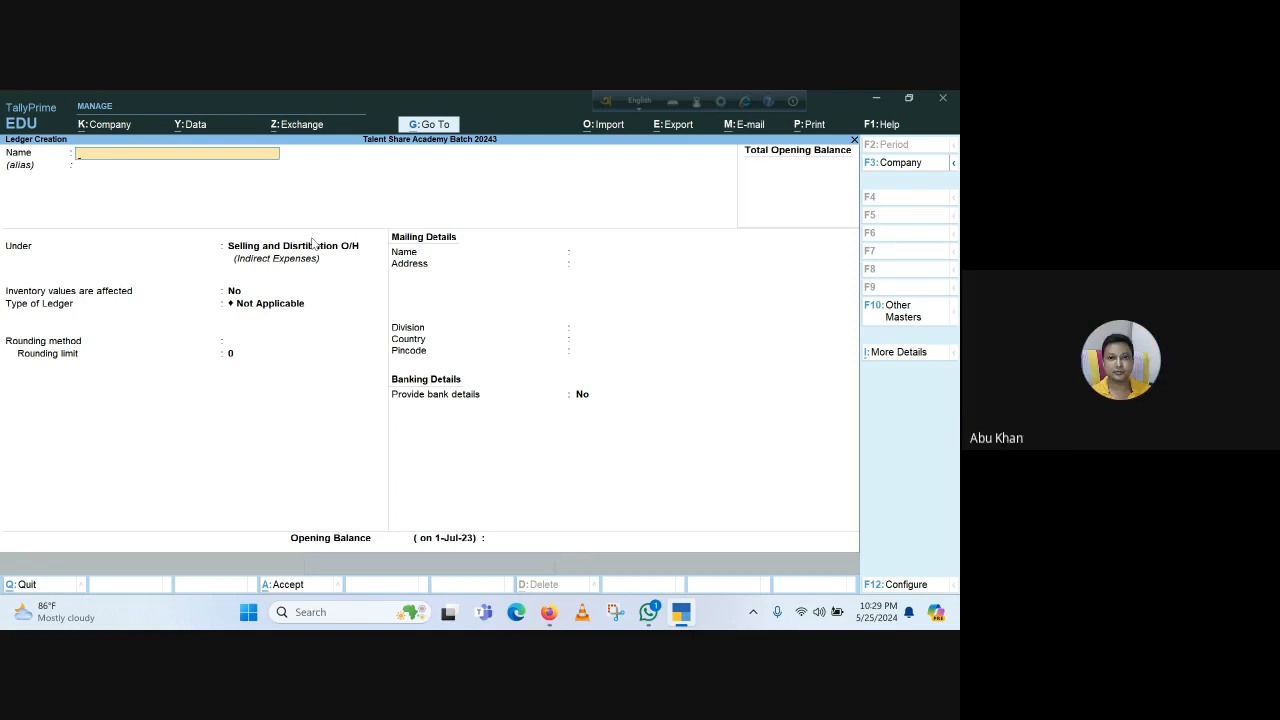
Switch to the Google Meet call and stop the meeting recording
{"action": "left_click", "coordinate": [549, 612]}
{"action": "left_click", "coordinate": [503, 540]}
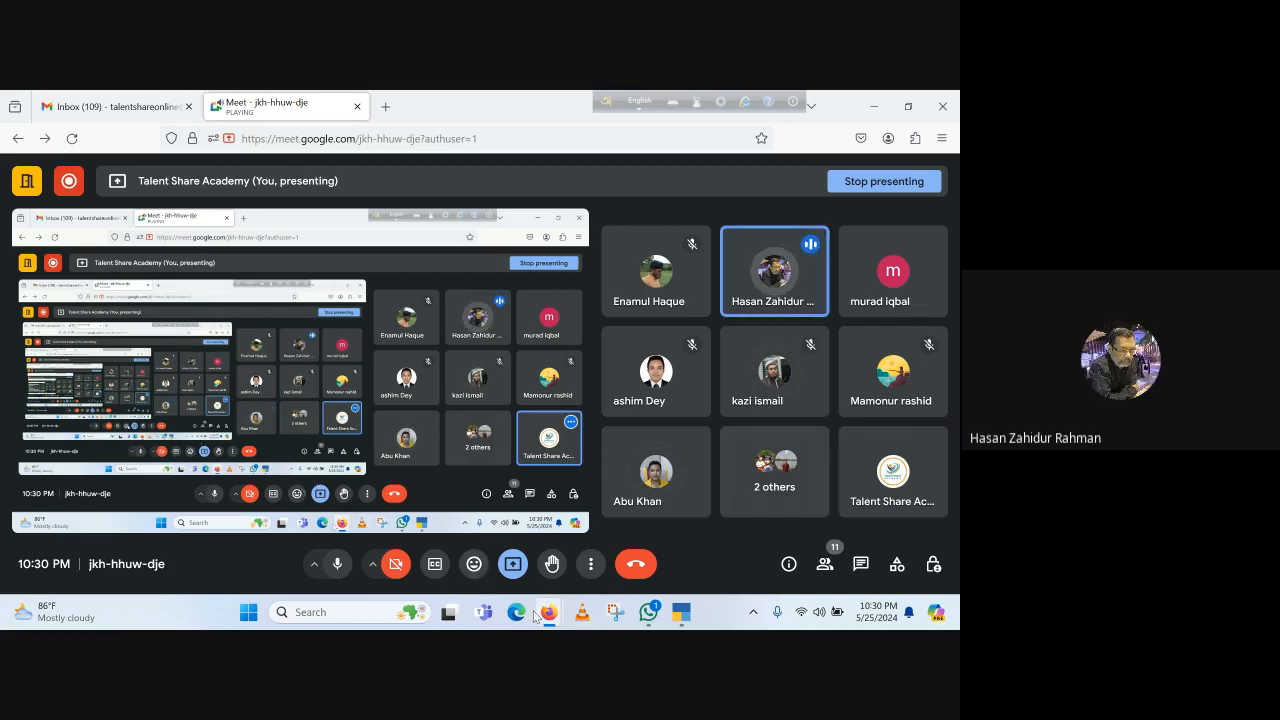
{"action": "mouse_move", "coordinate": [546, 617]}
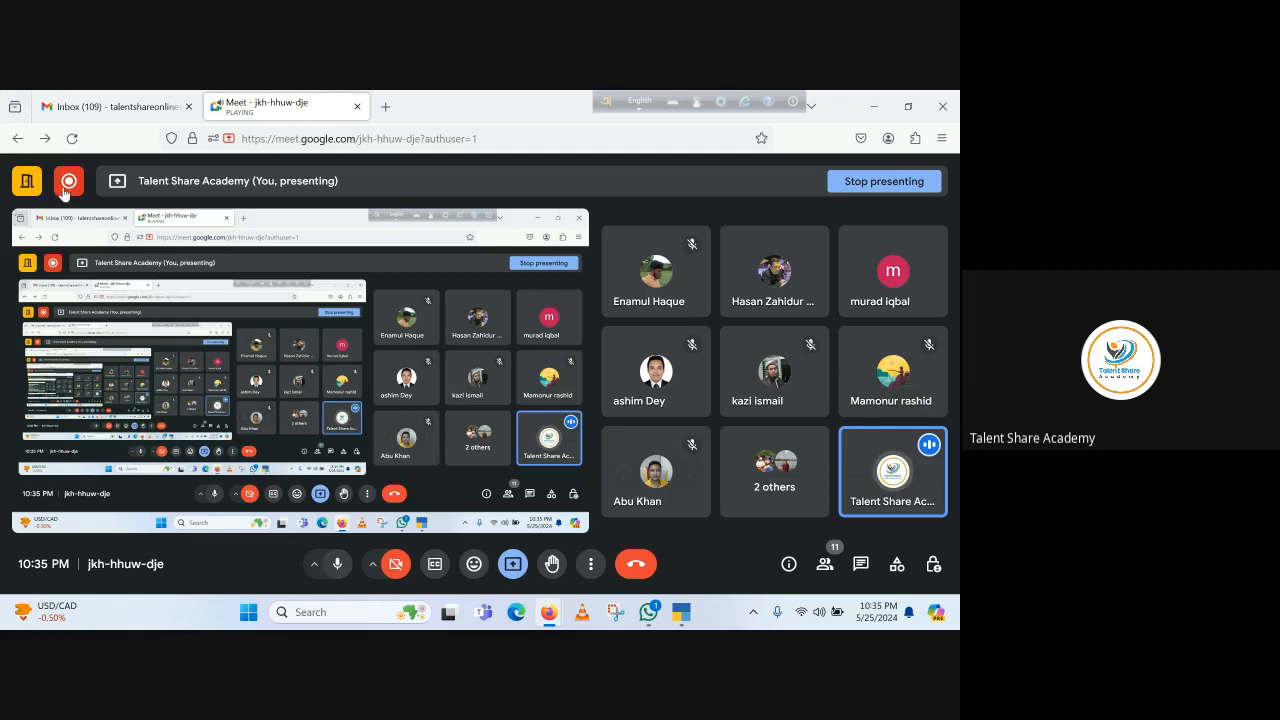
{"action": "mouse_move", "coordinate": [69, 182]}
{"action": "left_click", "coordinate": [199, 182]}
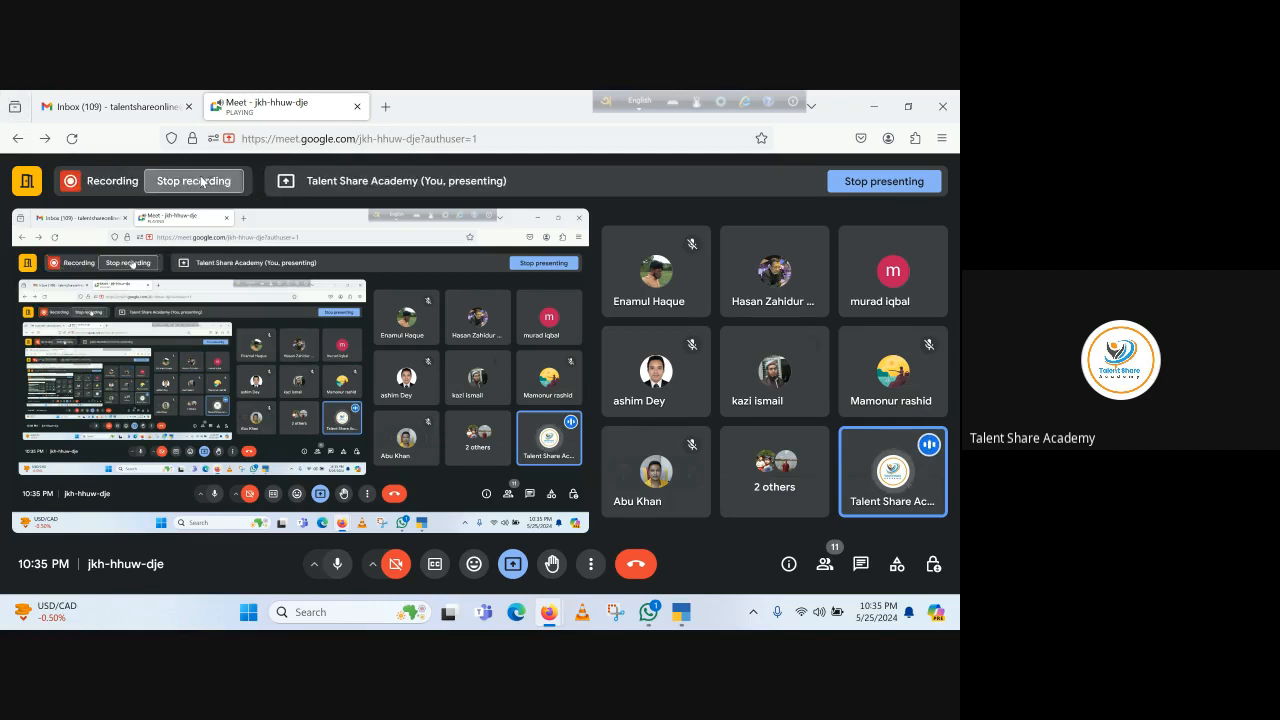